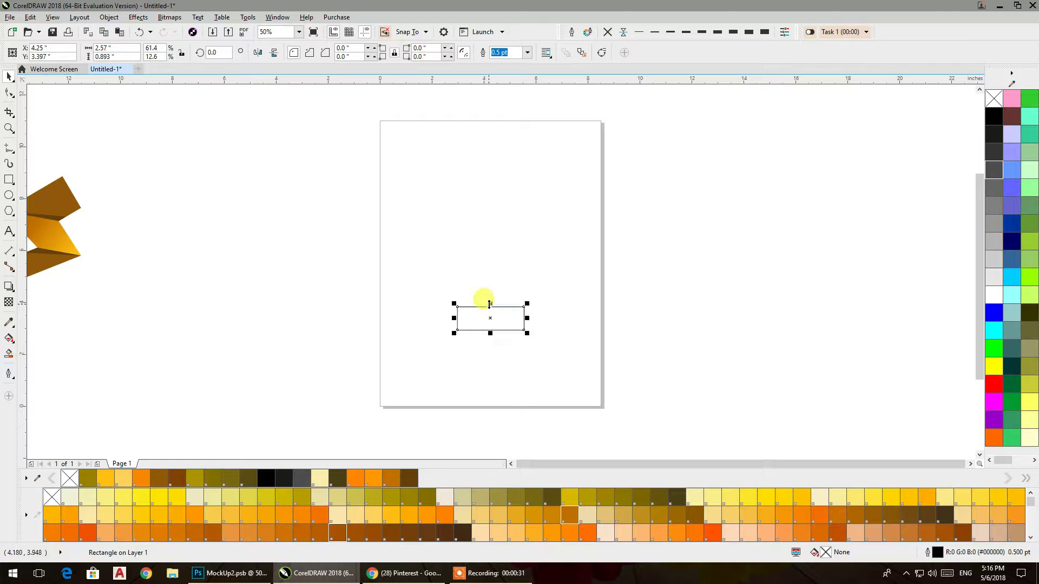
- Undo the last resize and shrink a copy of the tall rectangle into a base strip about 0.73 inches high
key(ctrl+z)
drag(491, 202, 496, 306)
scroll(490, 287, up, 2)
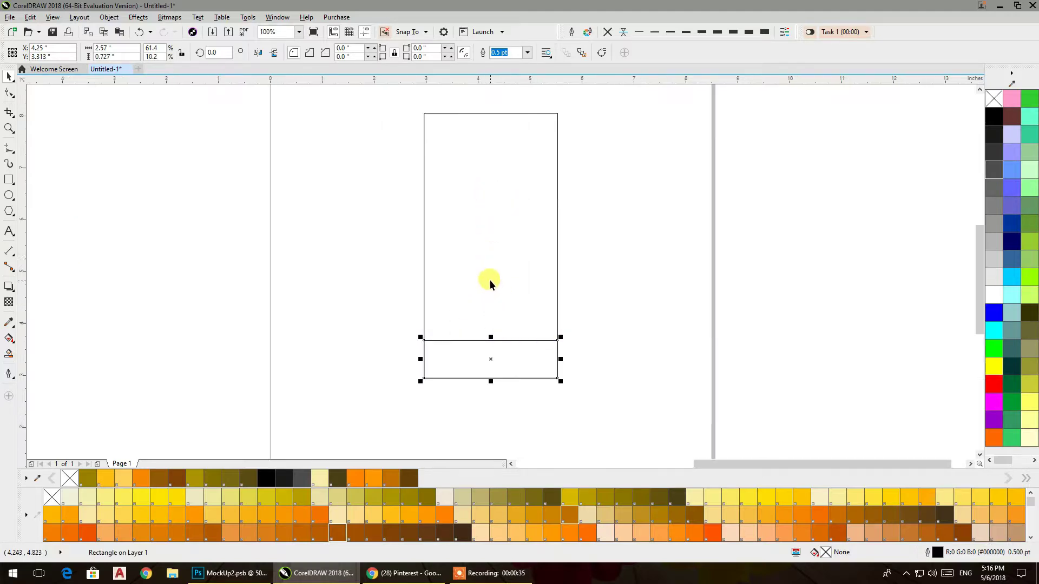
click(397, 223)
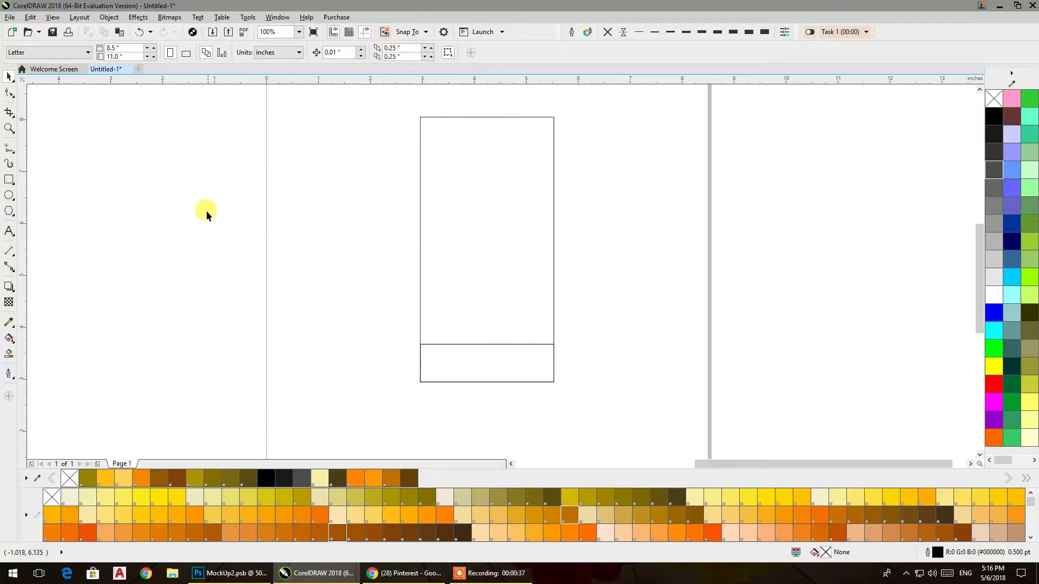
- Draw a hexagon beside the tall rectangle and rotate it slightly so its sides are tilted
key(y)
drag(221, 186, 299, 275)
click(10, 80)
click(237, 238)
drag(218, 275, 216, 297)
click(161, 254)
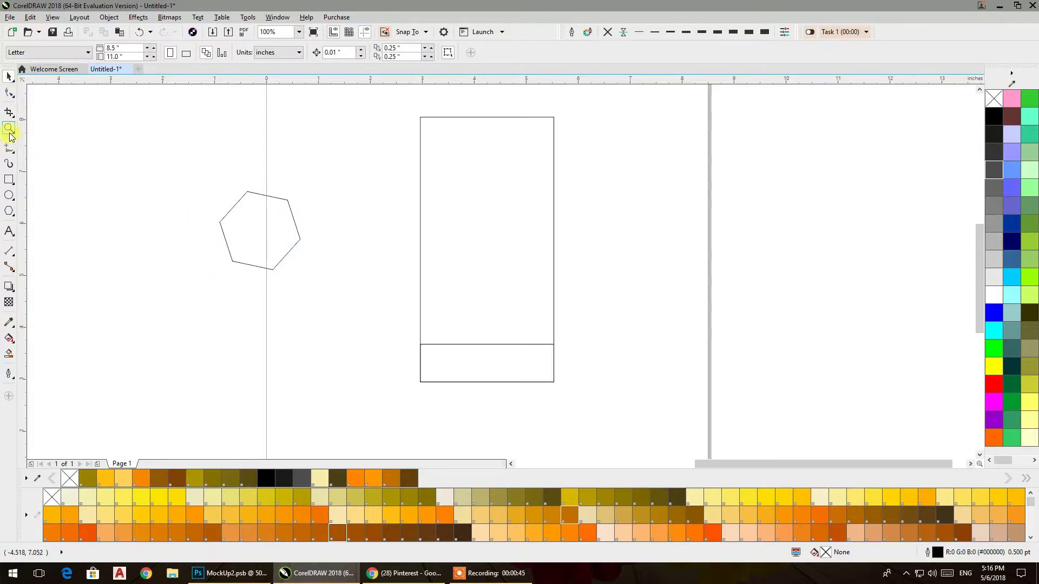
- Draw a rectangle about 1.4 by 2.8 inches over most of the hexagon and Smart Fill the overlap as a new shape
click(10, 179)
drag(325, 154, 251, 300)
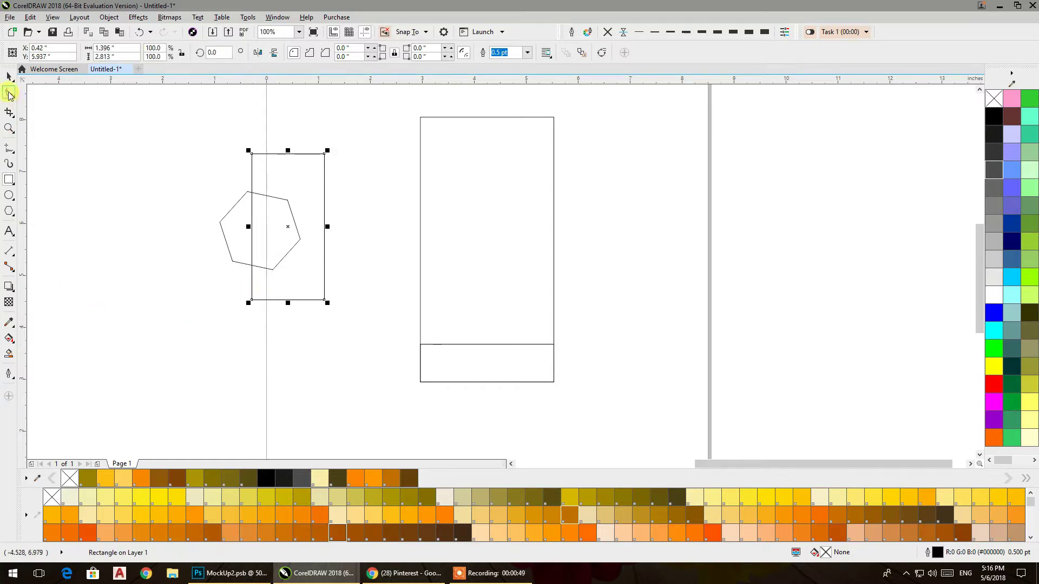
click(11, 351)
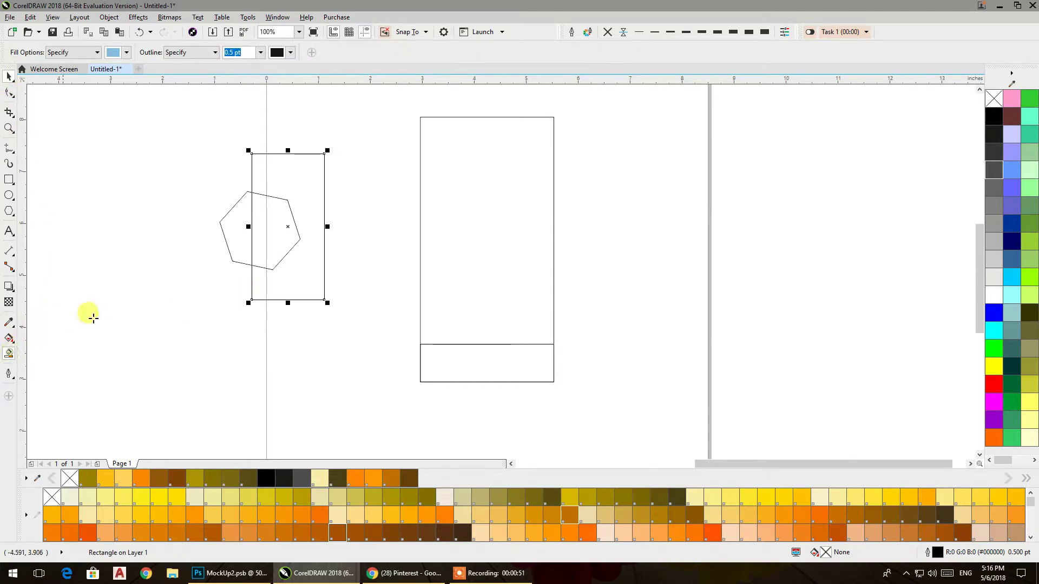
click(274, 210)
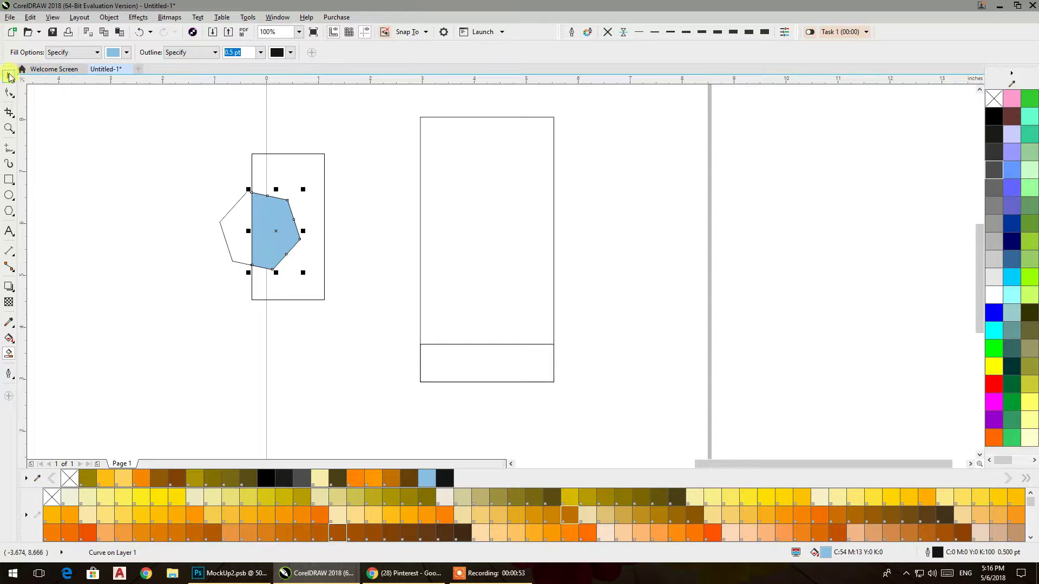
- Delete the helper rectangle and the hexagon, and move the filled piece against the tall rectangle's left edge, just above the base strip
click(9, 75)
click(253, 169)
key(Delete)
click(243, 221)
key(Delete)
drag(274, 232, 421, 226)
click(393, 240)
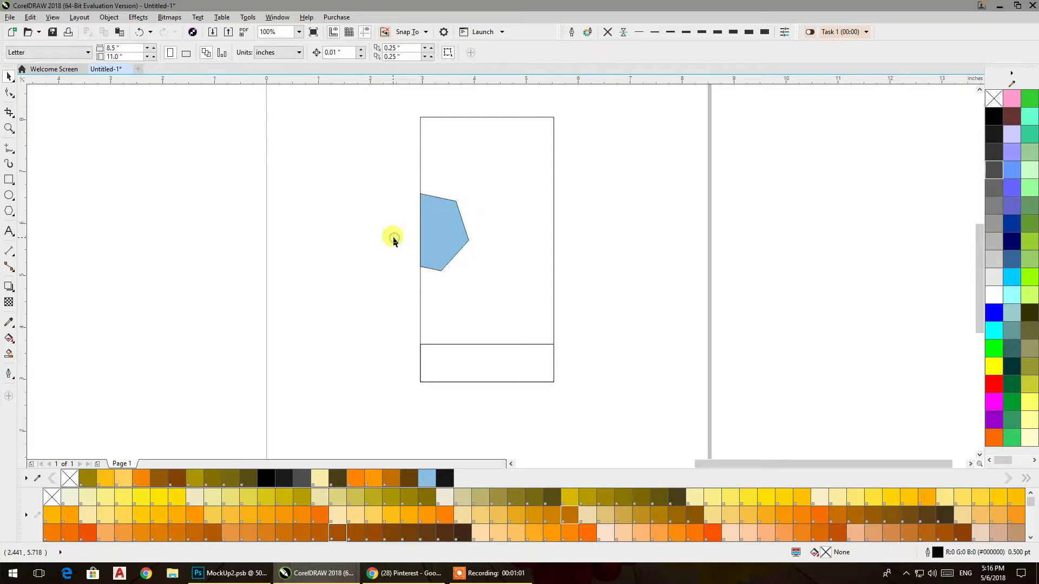
drag(445, 259, 443, 319)
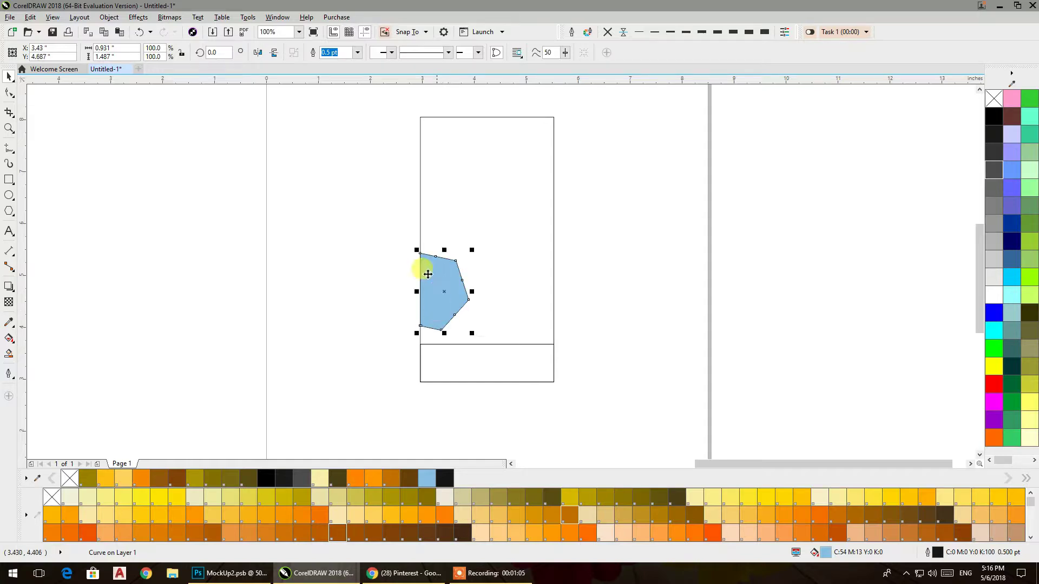
- Fill the cut polygon piece with light grey 10% Black and remove its outline
click(995, 279)
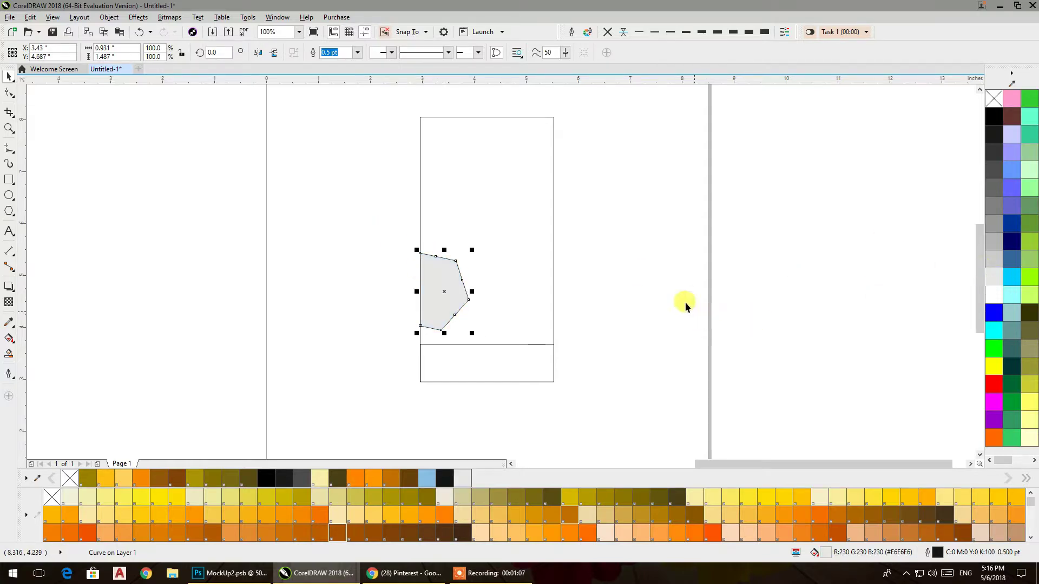
click(609, 33)
click(583, 173)
- Apply a diagonal fountain fill to the tall rectangle, running from magenta at the lower left to cyan at the upper right
click(552, 209)
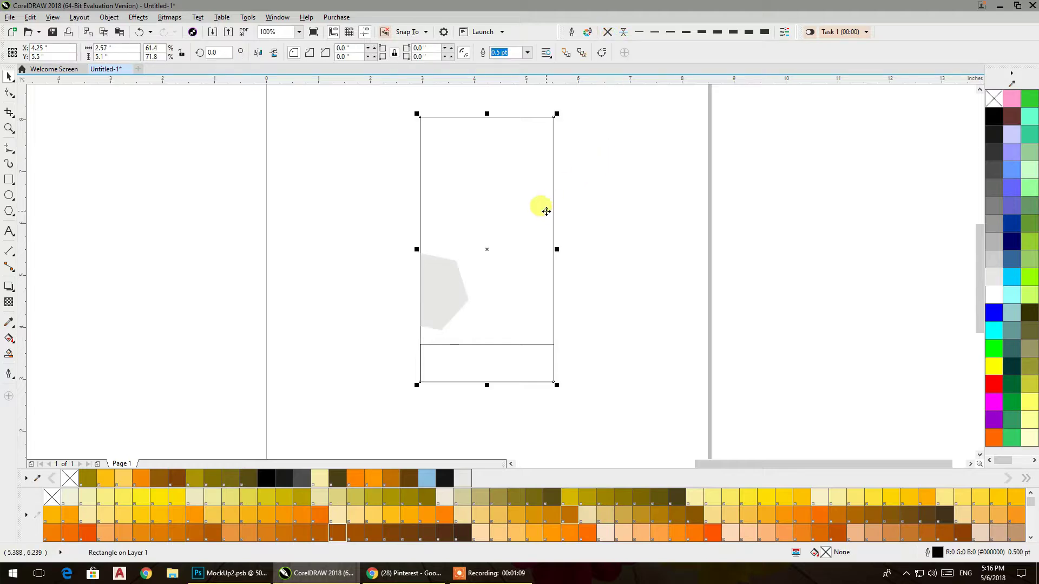
click(10, 339)
drag(420, 378, 552, 116)
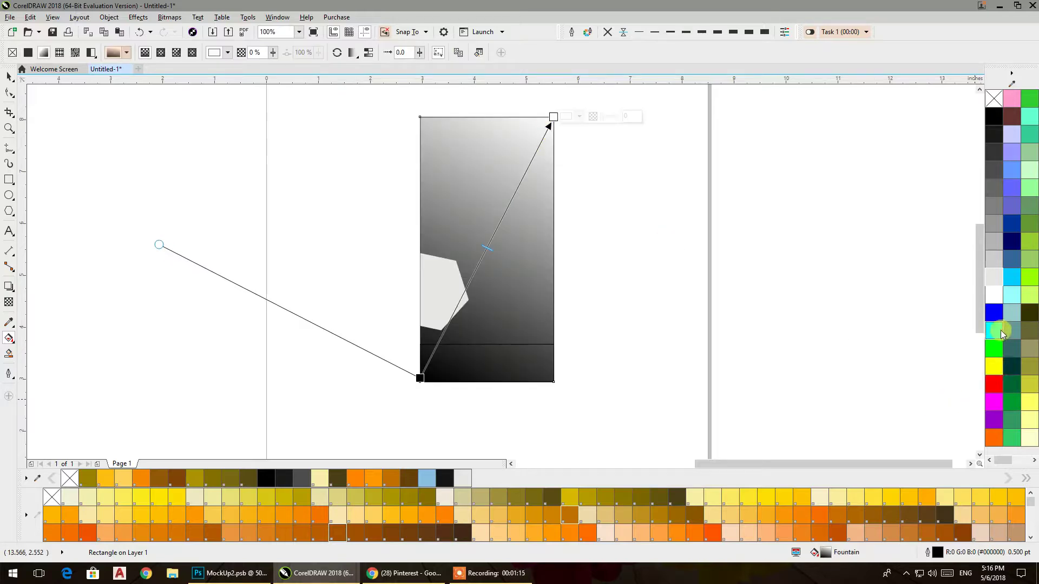
click(993, 330)
click(420, 378)
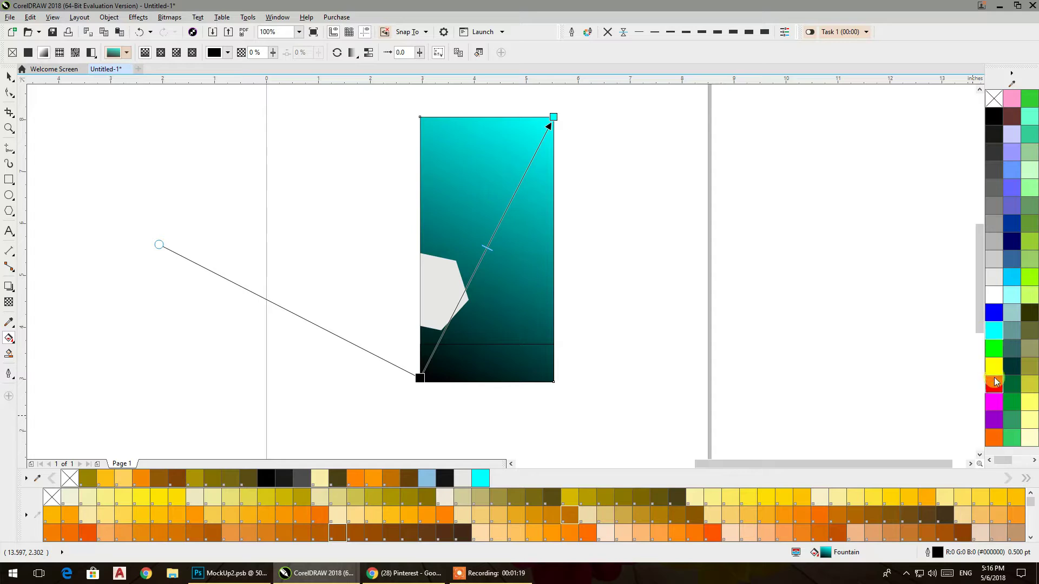
click(997, 403)
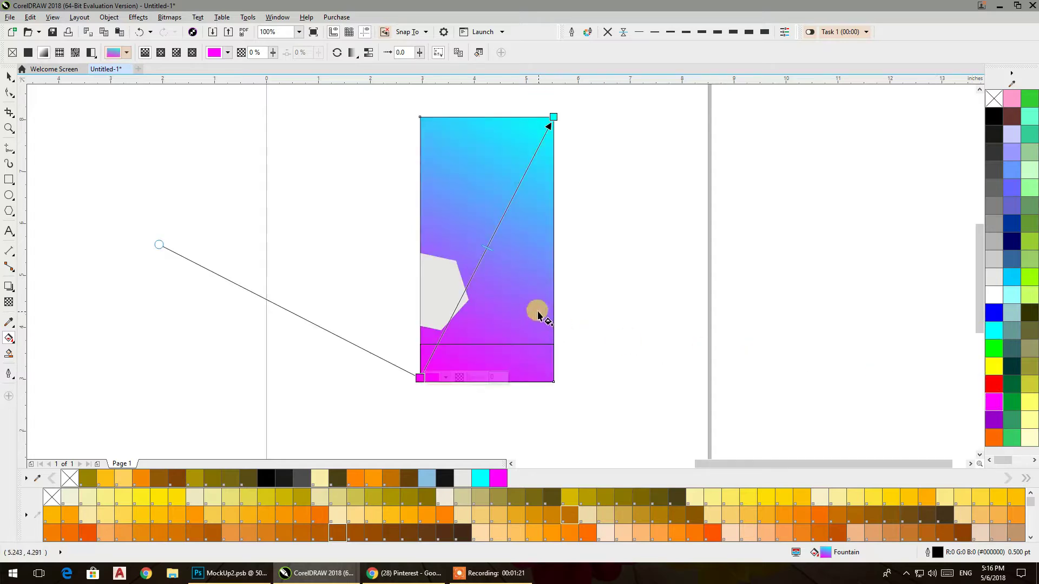
- Fill the base strip with pale yellow PANTONE 2-1-2 C and remove the outlines from all label shapes
click(10, 75)
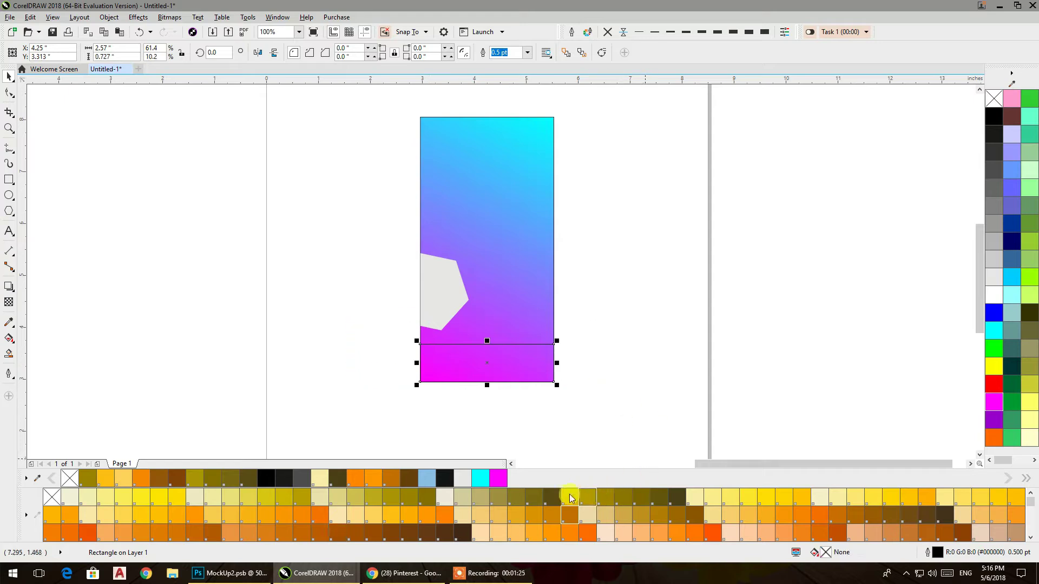
click(713, 502)
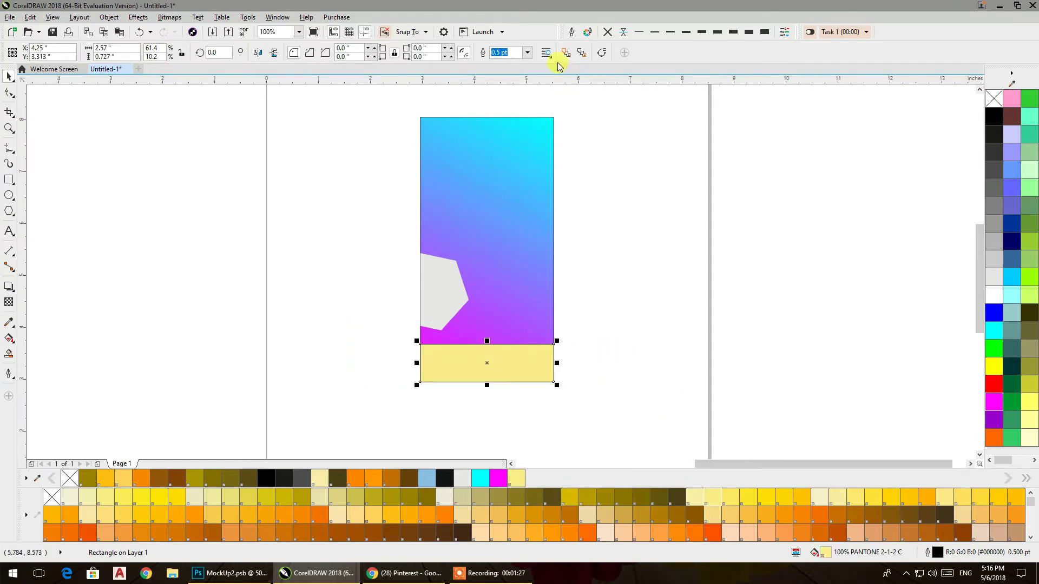
click(623, 33)
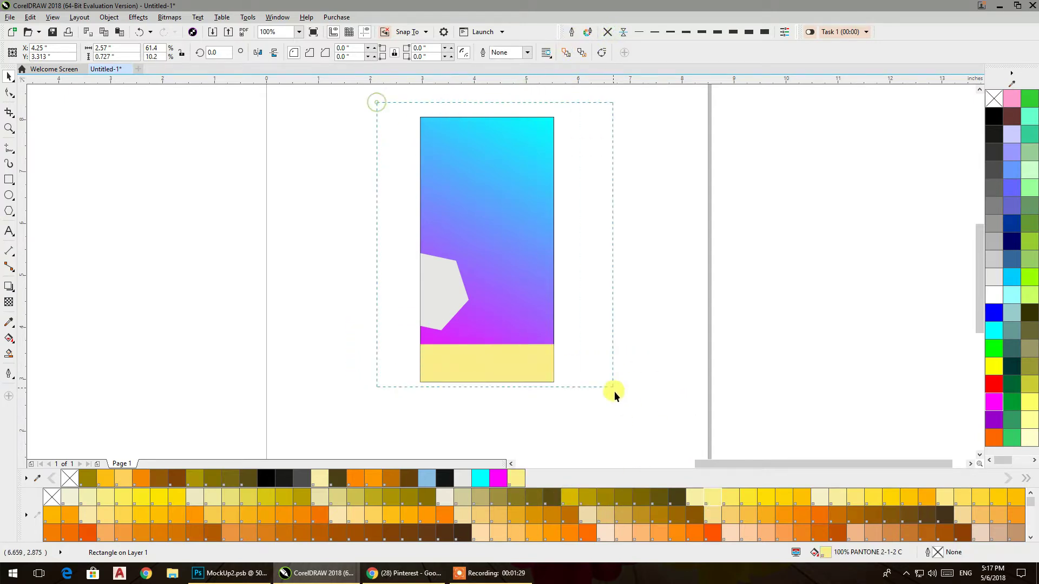
drag(615, 391, 615, 392)
click(608, 32)
click(614, 155)
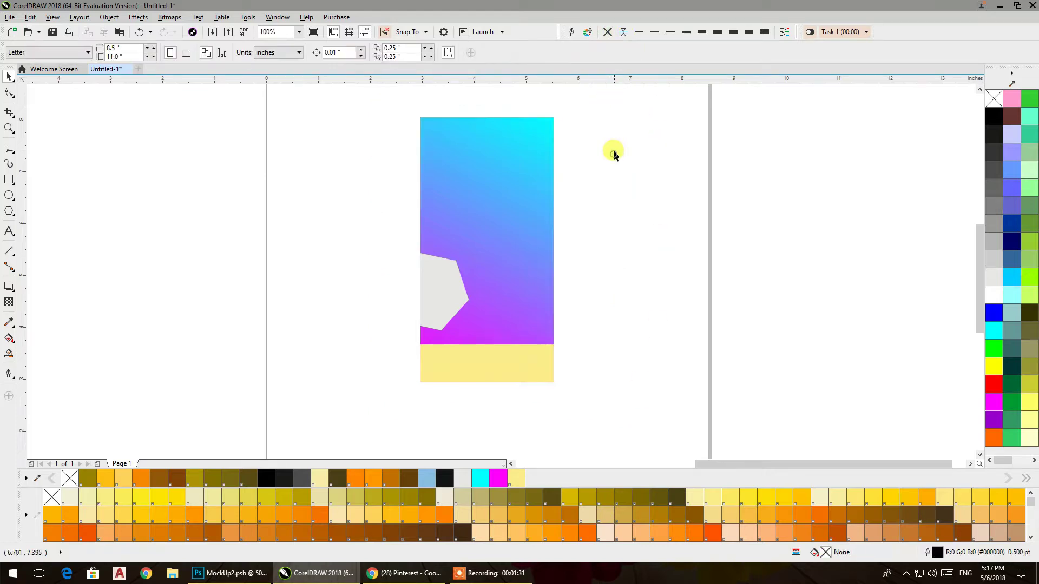
- Scale a copy of the light grey polygon to 102.6% and order it behind the original
scroll(455, 282, up, 1)
click(453, 284)
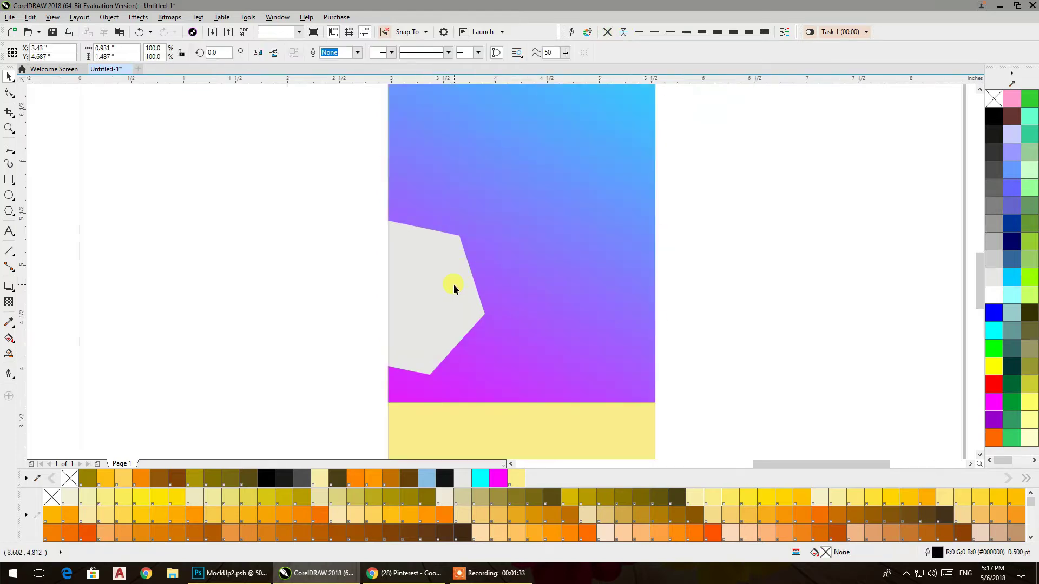
scroll(463, 295, up, 1)
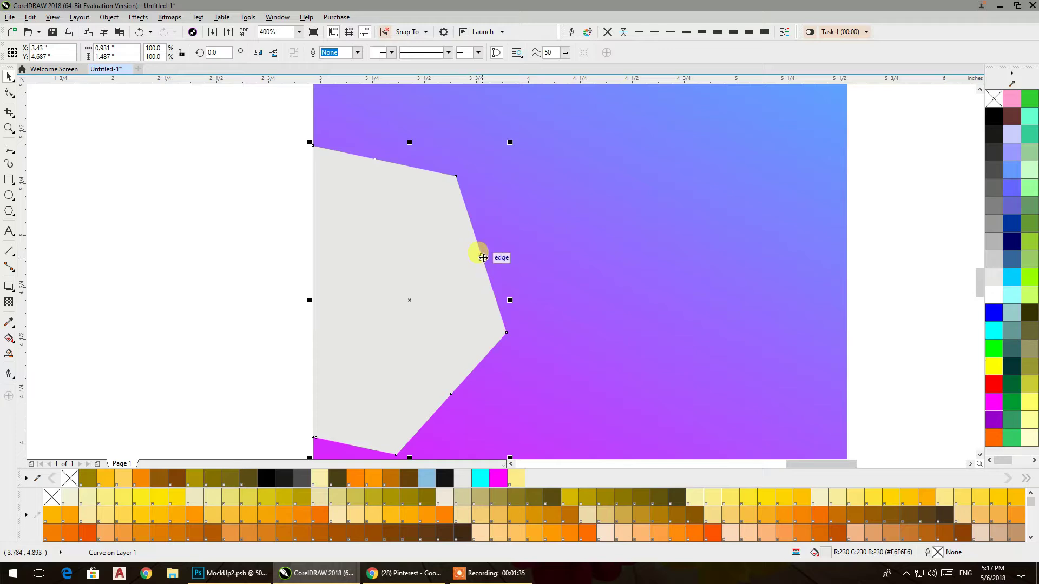
drag(511, 138, 518, 132)
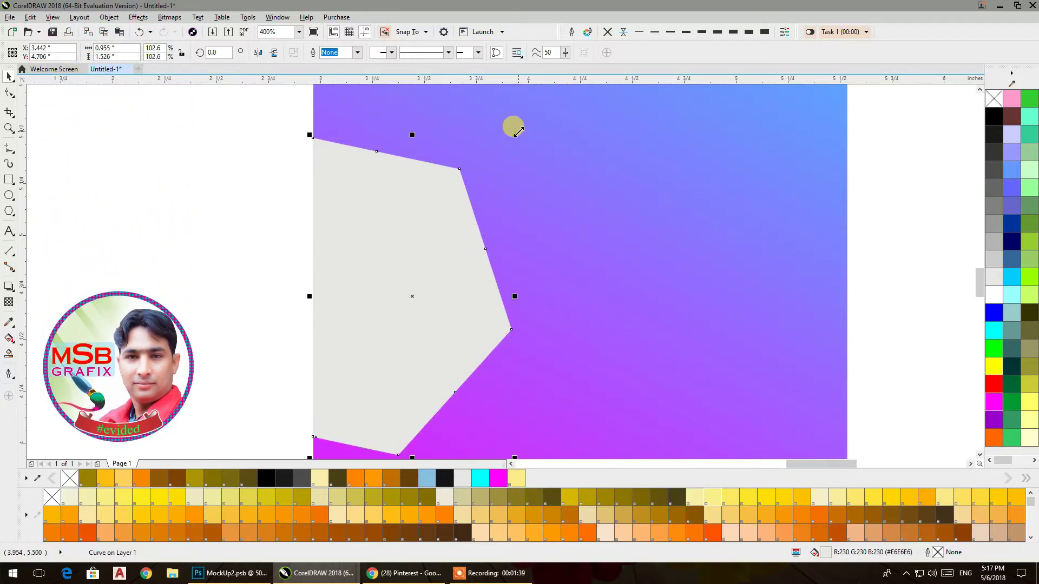
key(ctrl+z)
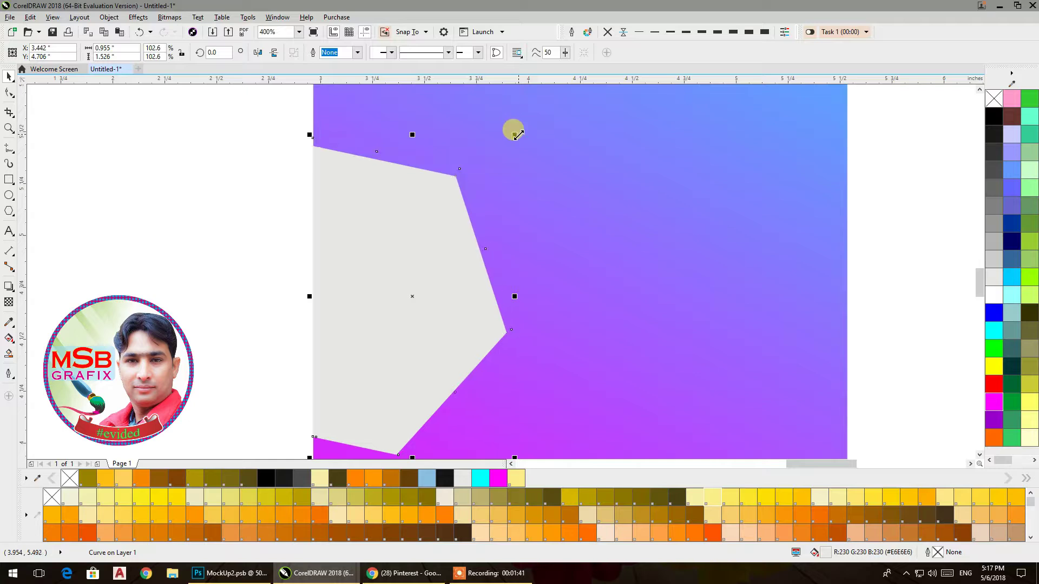
key(ctrl+Page_Up)
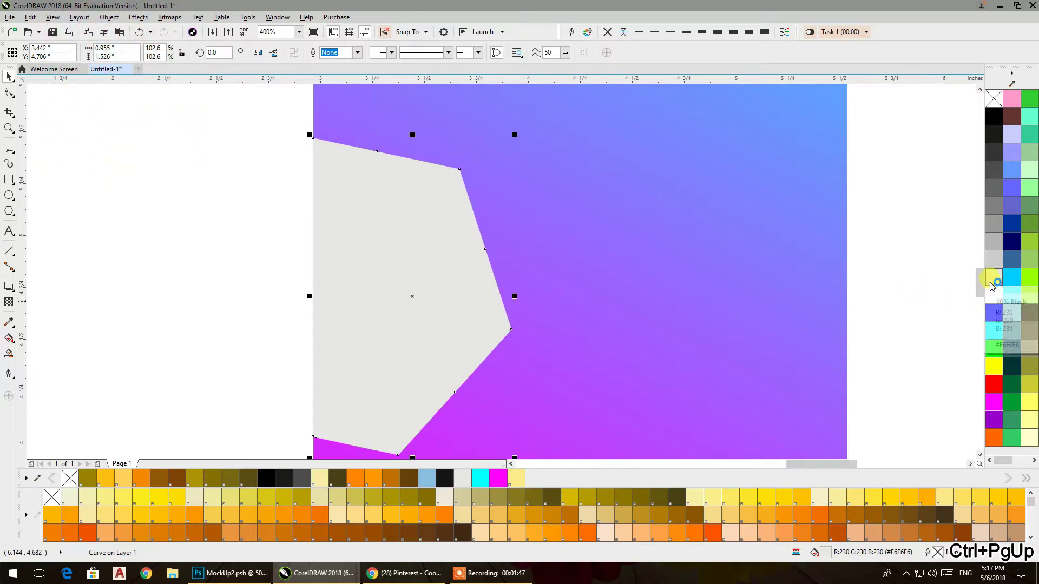
- Fill the enlarged polygon copy with a medium grey
right_click(995, 258)
right_click(995, 214)
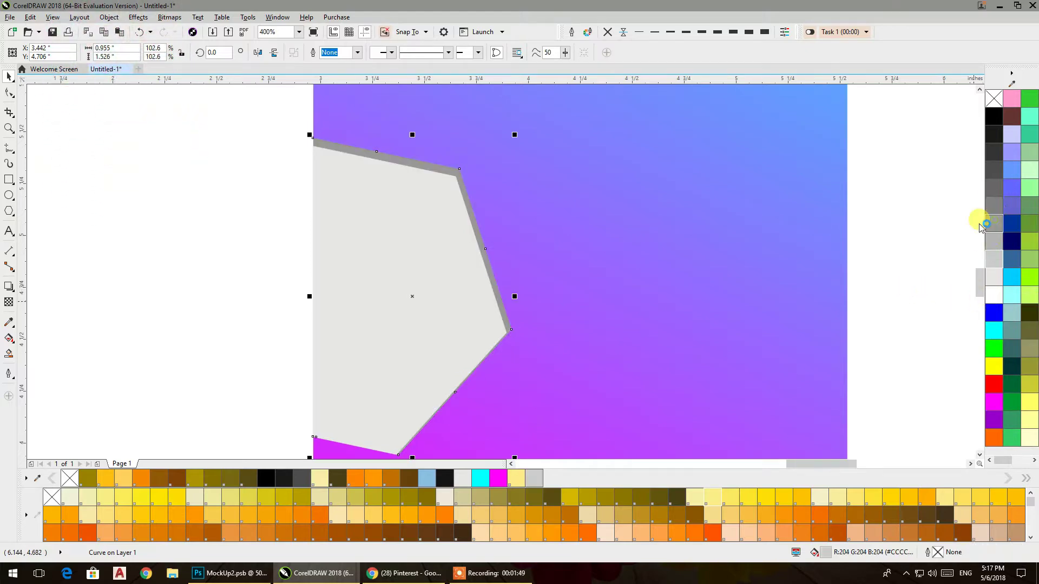
click(270, 225)
scroll(304, 209, down, 3)
drag(369, 218, 391, 258)
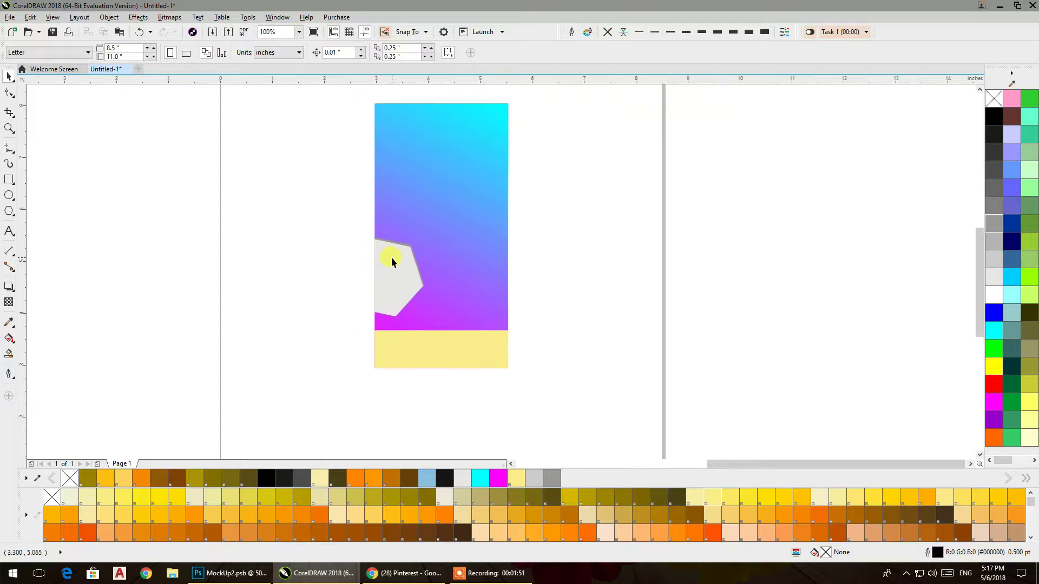
scroll(390, 258, up, 1)
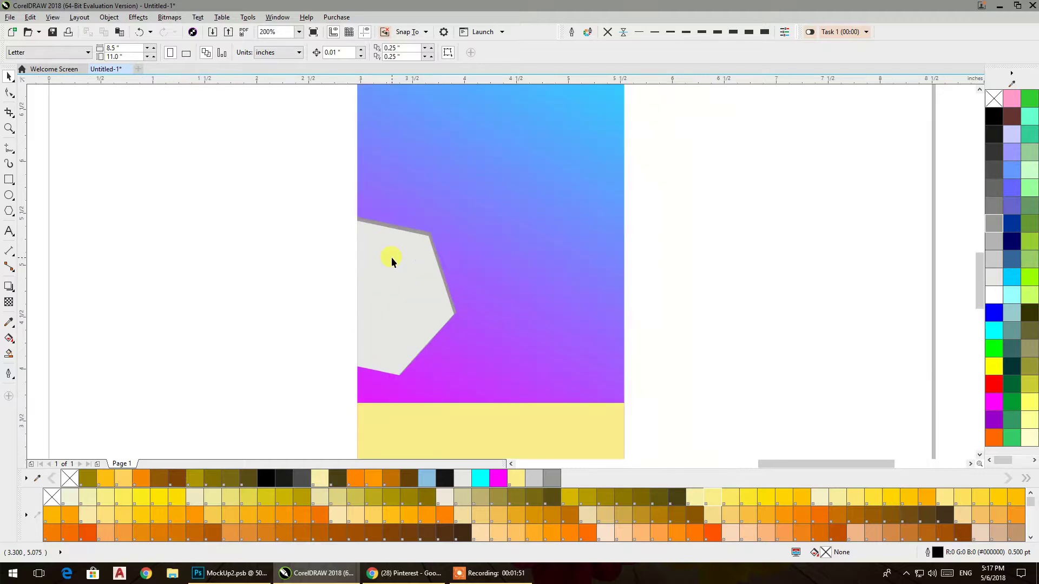
- Try PANTONE 1-5-7 C and 70% Black on the enlarged polygon copy, and settle on a near-black fill
click(429, 236)
right_click(334, 483)
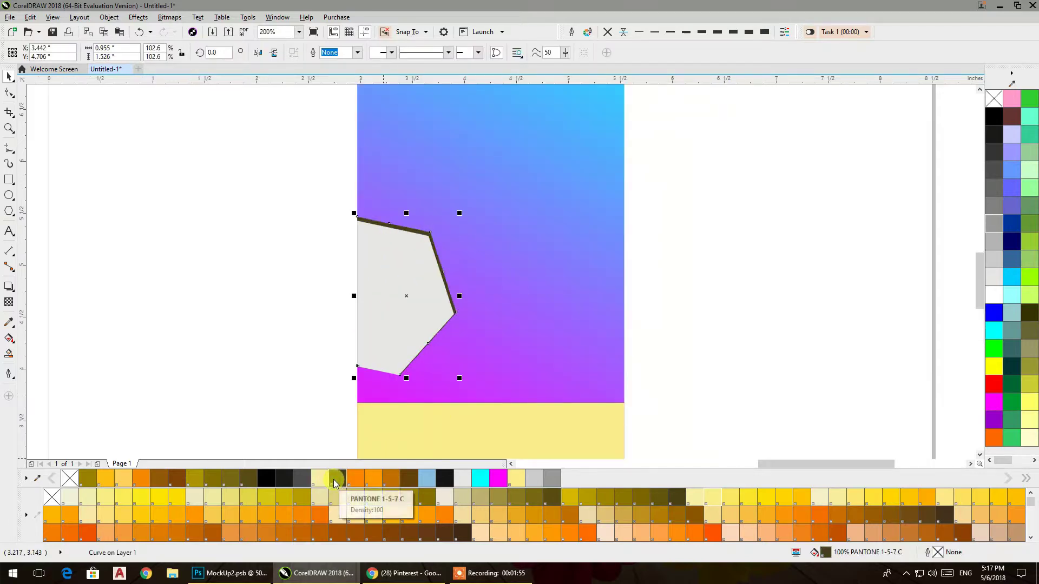
right_click(303, 482)
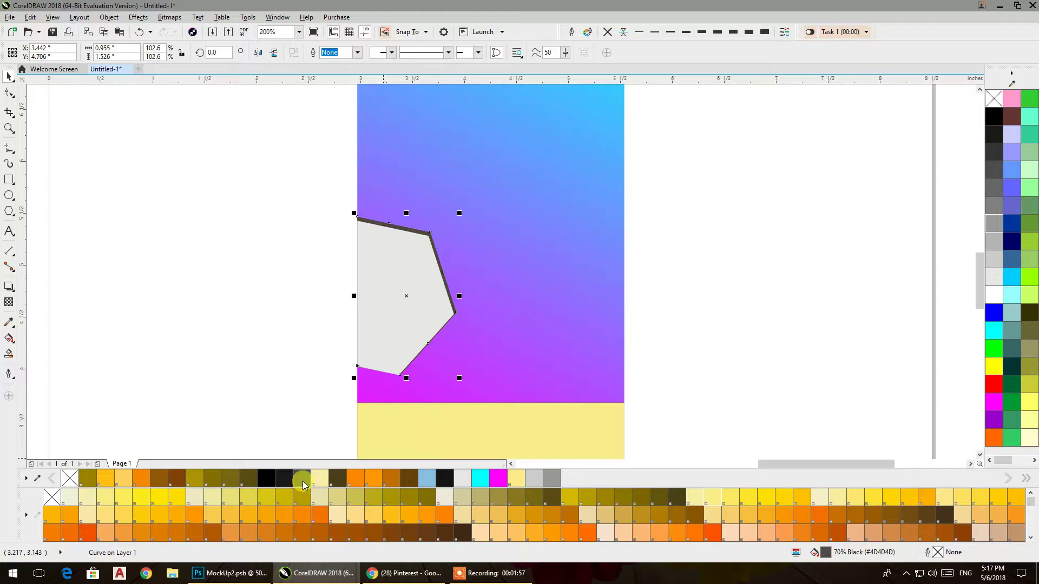
right_click(286, 480)
click(278, 318)
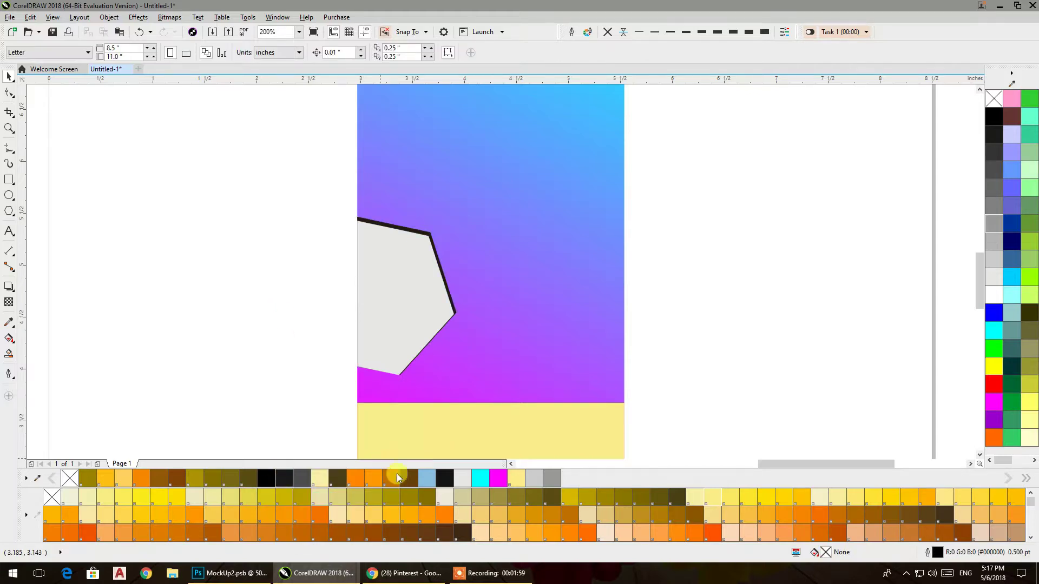
- Add the artistic text "fun-cola" in 24 pt Arial on the blank area beside the label
scroll(420, 505, down, 3)
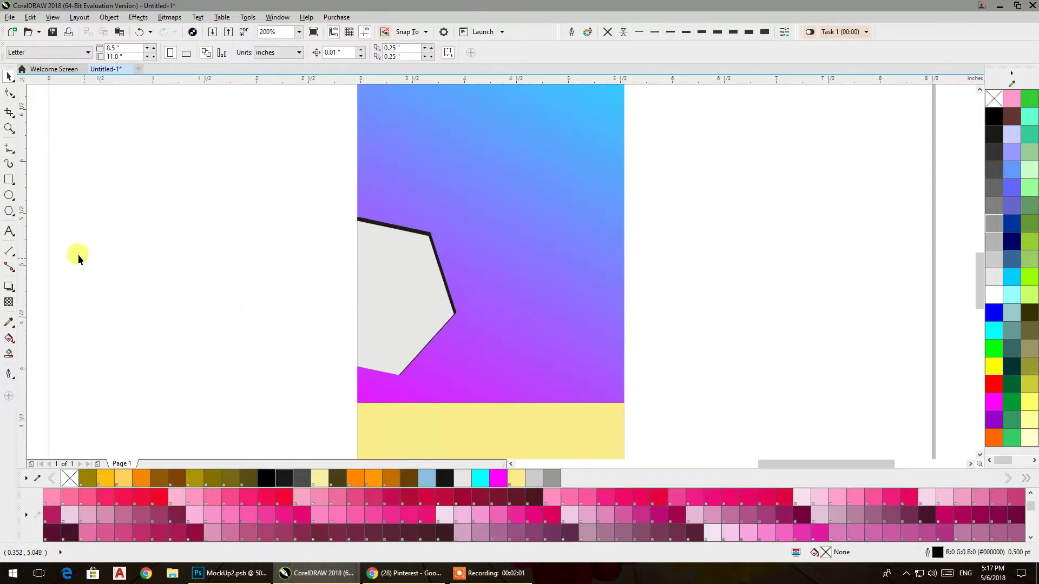
drag(115, 252, 199, 345)
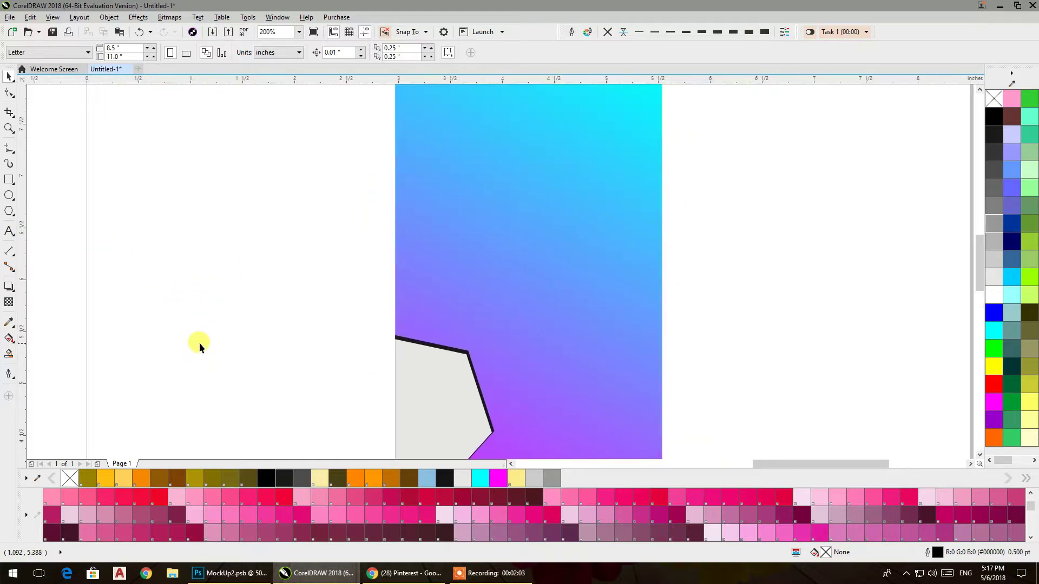
click(8, 234)
click(242, 288)
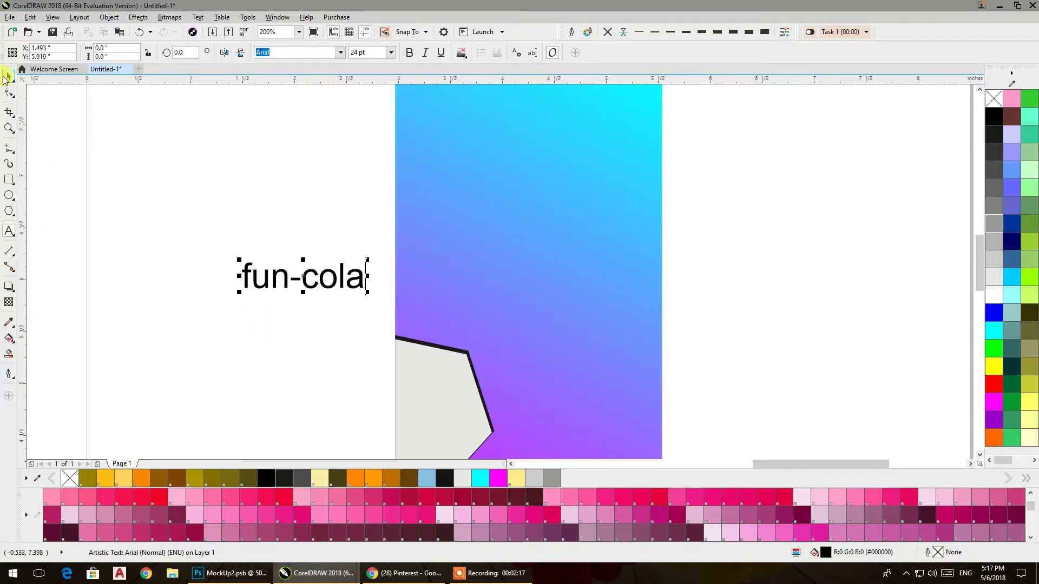
click(5, 77)
- Move the "fun-cola" text onto the upper part of the gradient and set its font to Chopin Script
drag(288, 279, 520, 132)
click(340, 54)
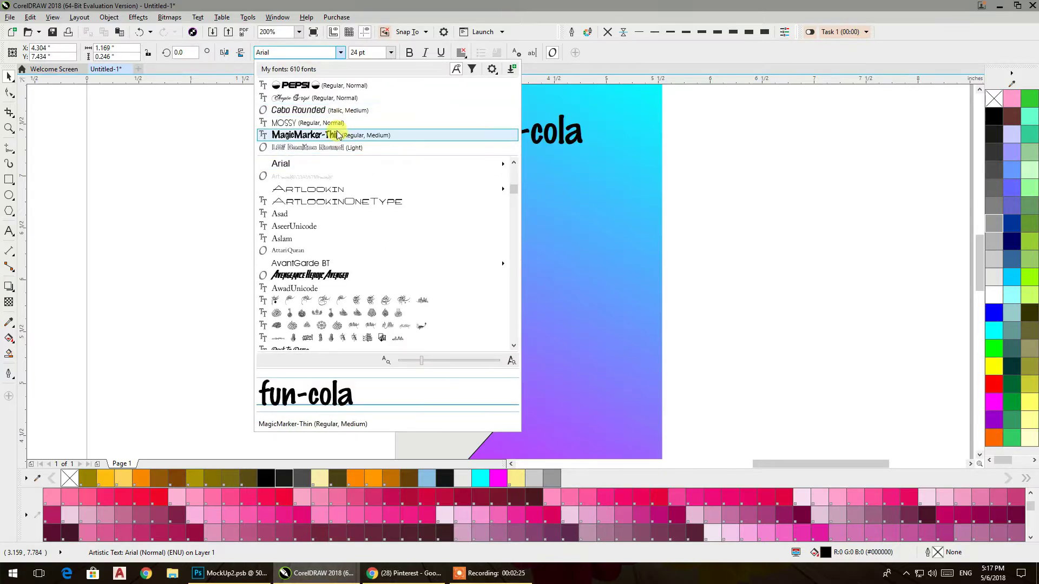
click(336, 101)
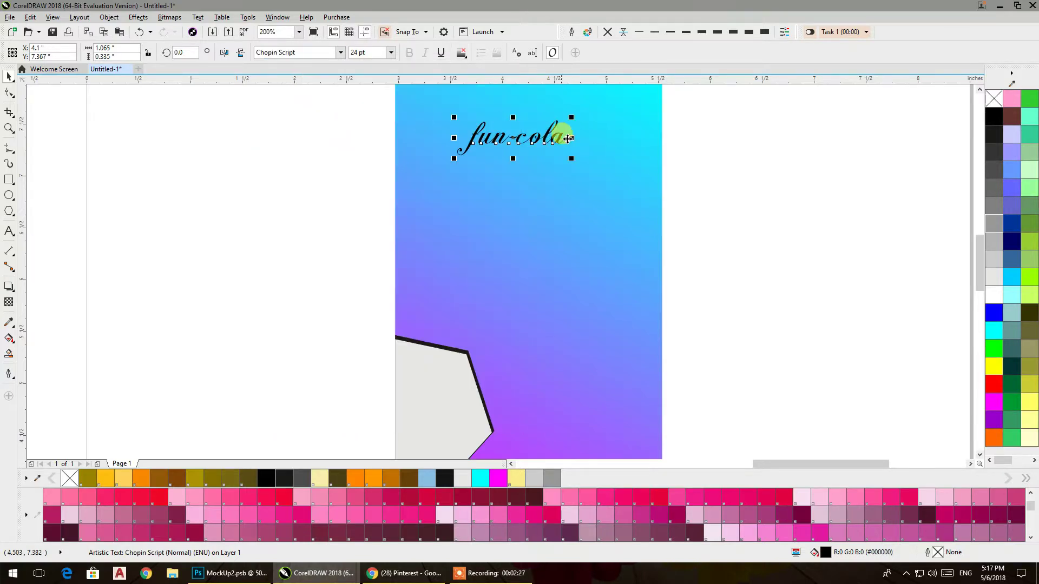
- Change the case of the "fun-cola" text to UPPERCASE
click(201, 17)
click(211, 280)
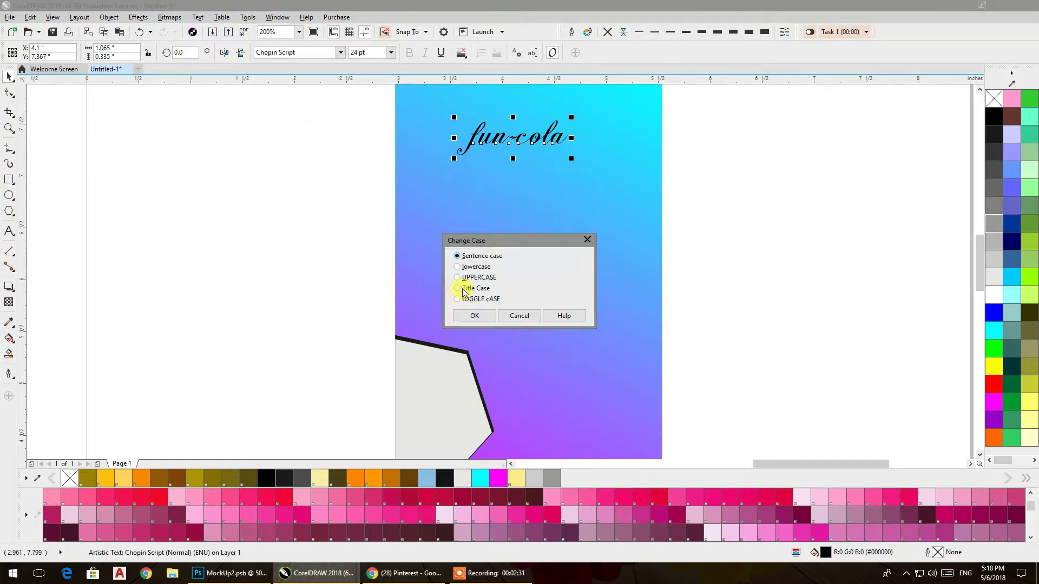
click(469, 316)
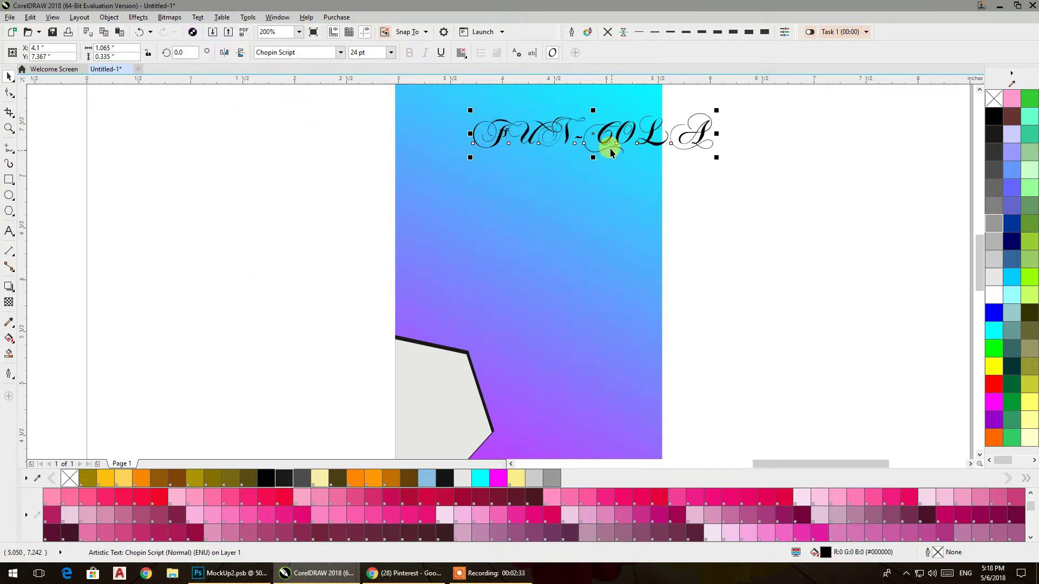
- Move the brand text so it sits centred within the upper part of the gradient label
drag(596, 120, 539, 129)
drag(514, 165, 525, 190)
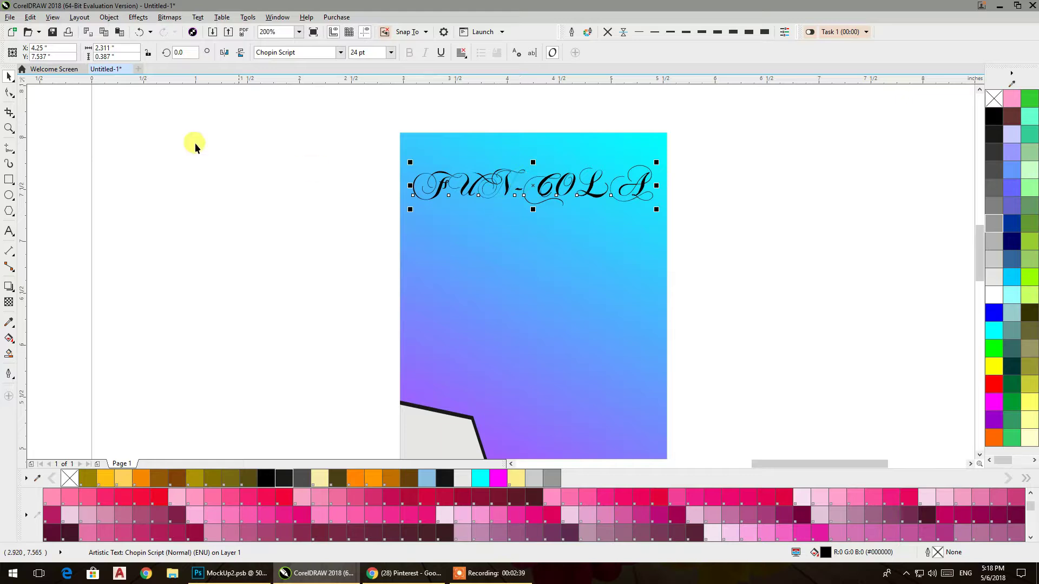
scroll(630, 193, up, 2)
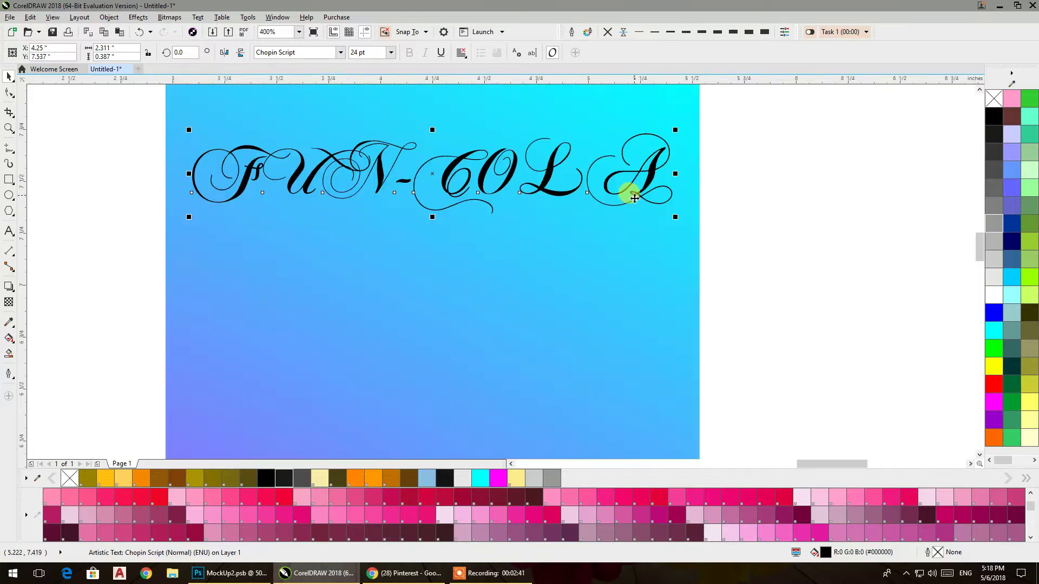
drag(309, 157, 525, 221)
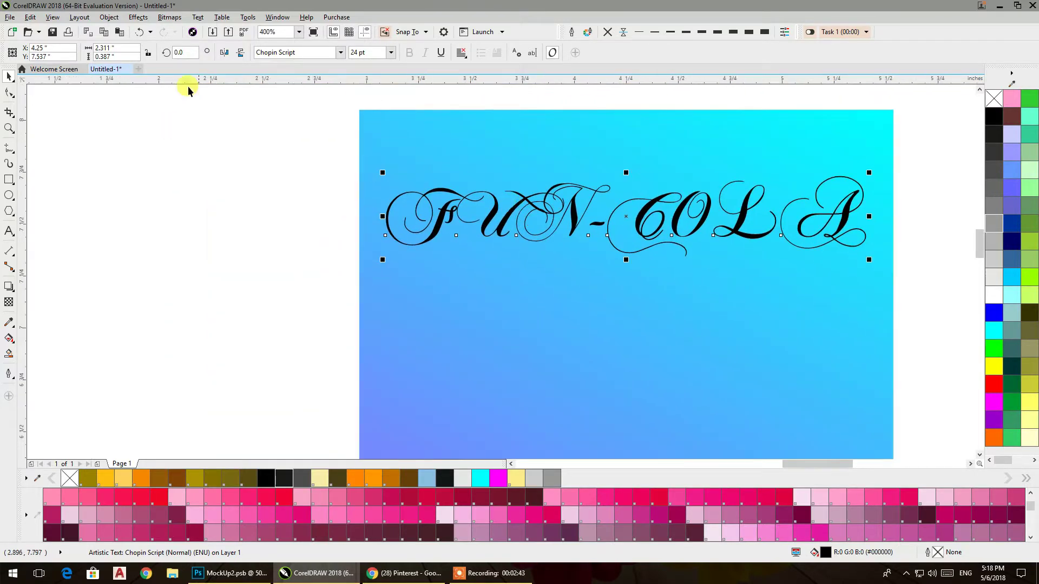
- Set the brand text's font to Coronetl and enlarge it proportionally to about 32 pt
click(174, 22)
click(172, 23)
click(339, 54)
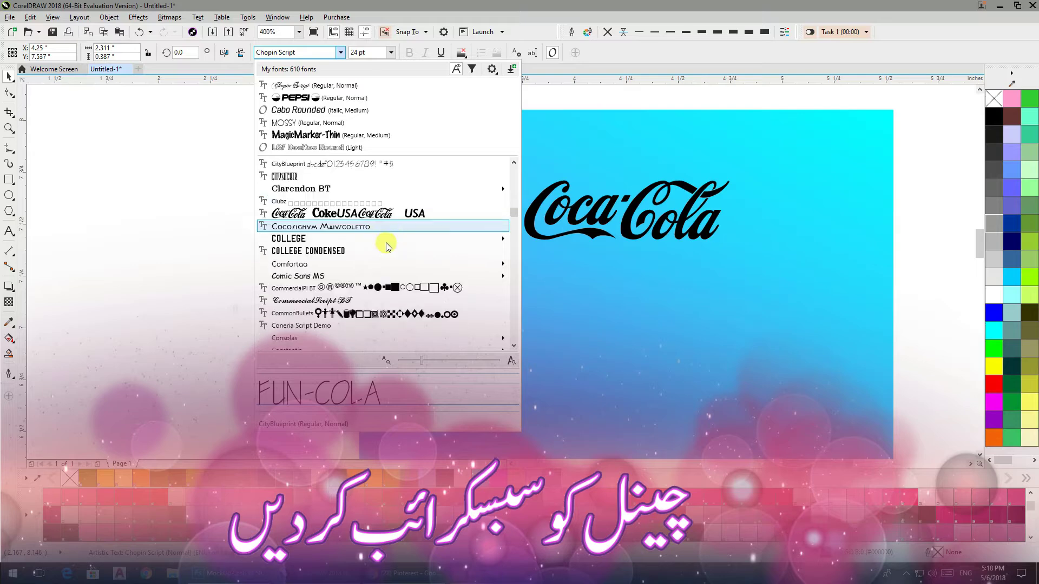
scroll(379, 233, down, 2)
scroll(355, 200, down, 1)
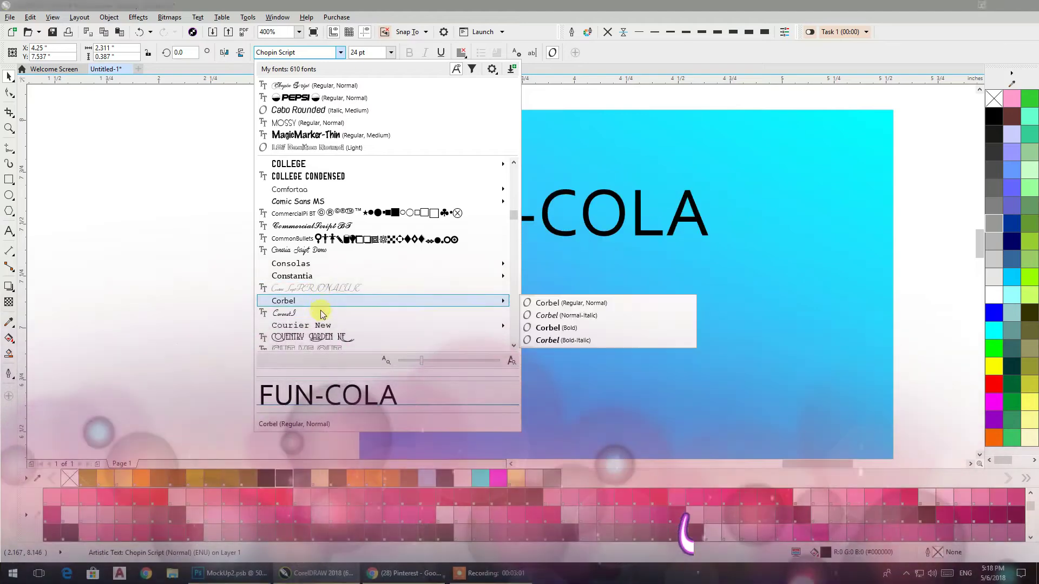
key(Escape)
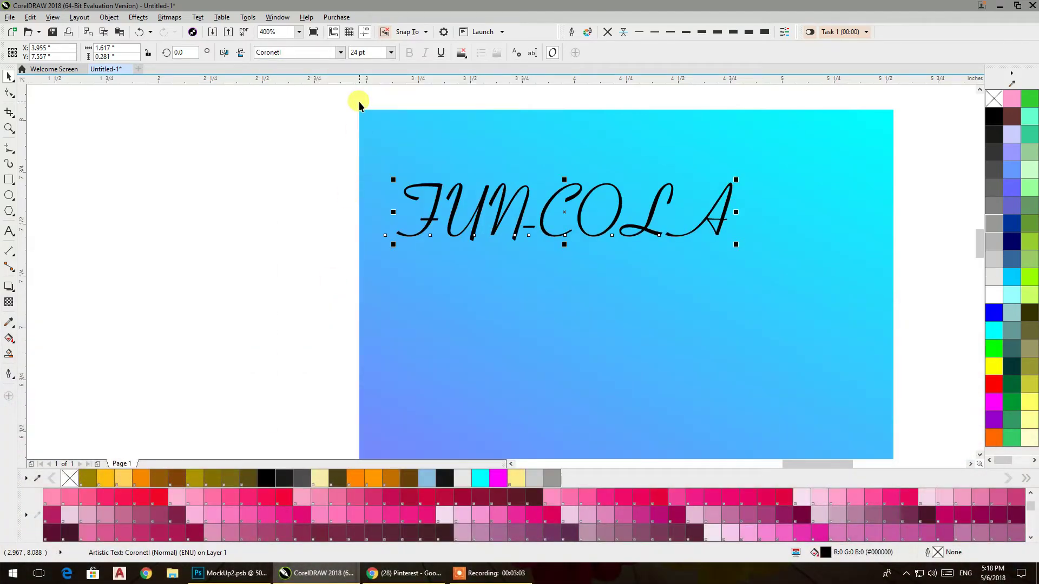
drag(735, 244, 849, 321)
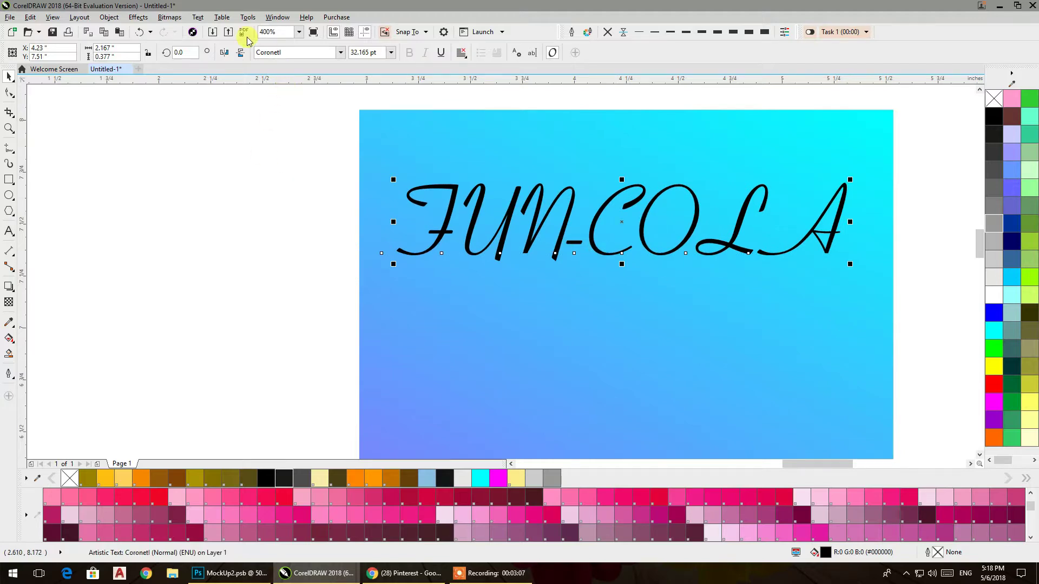
- Change the brand text to Sentence case and capitalise the C so it reads "Fun-Cola"
click(196, 22)
click(223, 282)
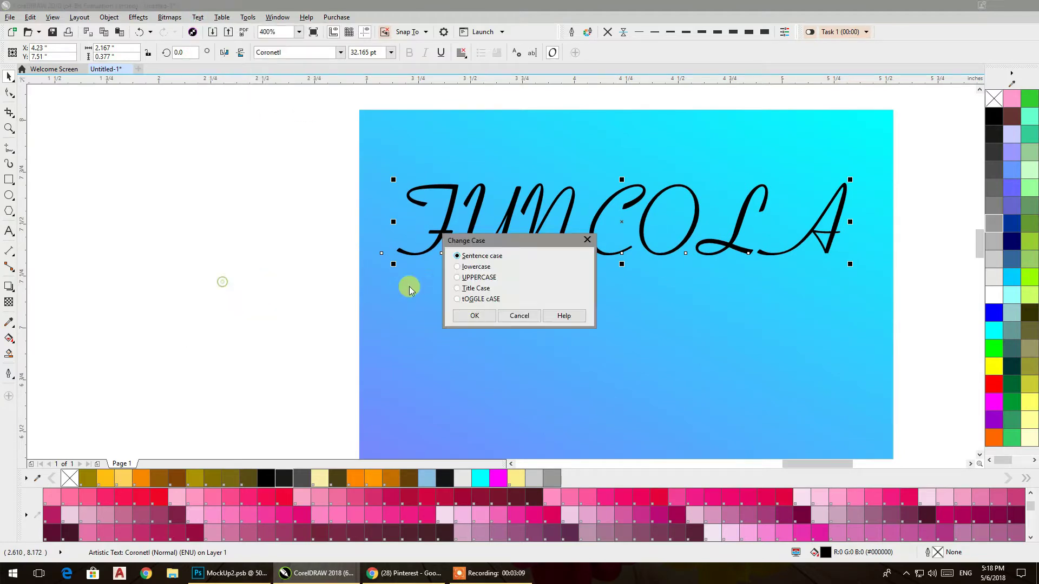
click(475, 316)
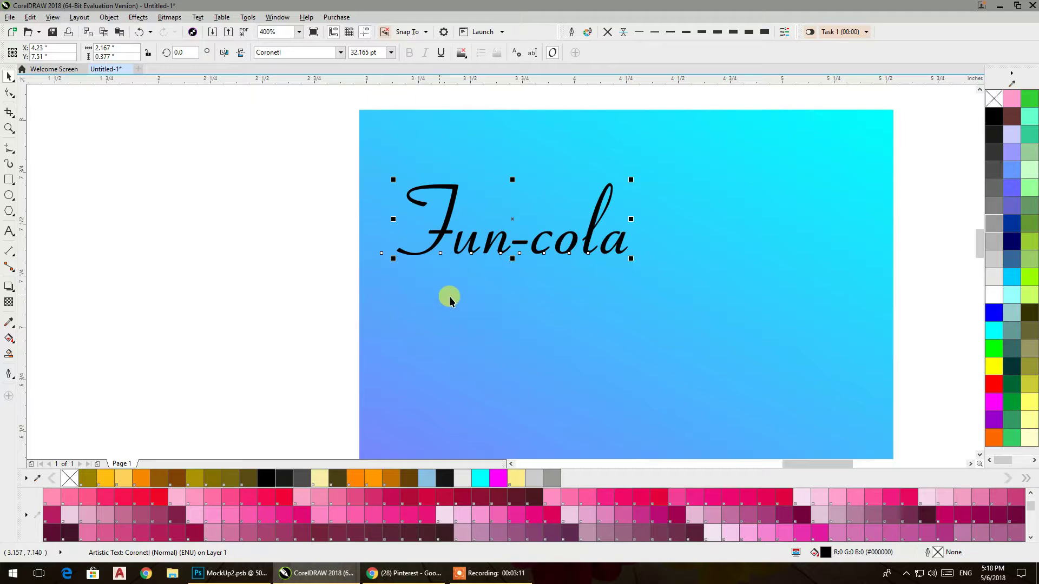
double_click(544, 243)
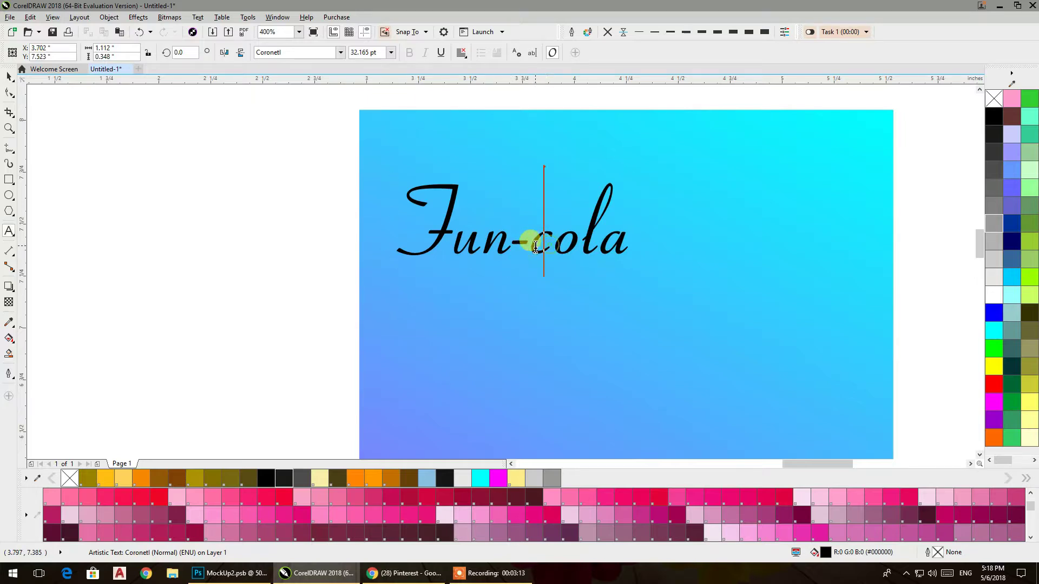
drag(536, 247, 530, 248)
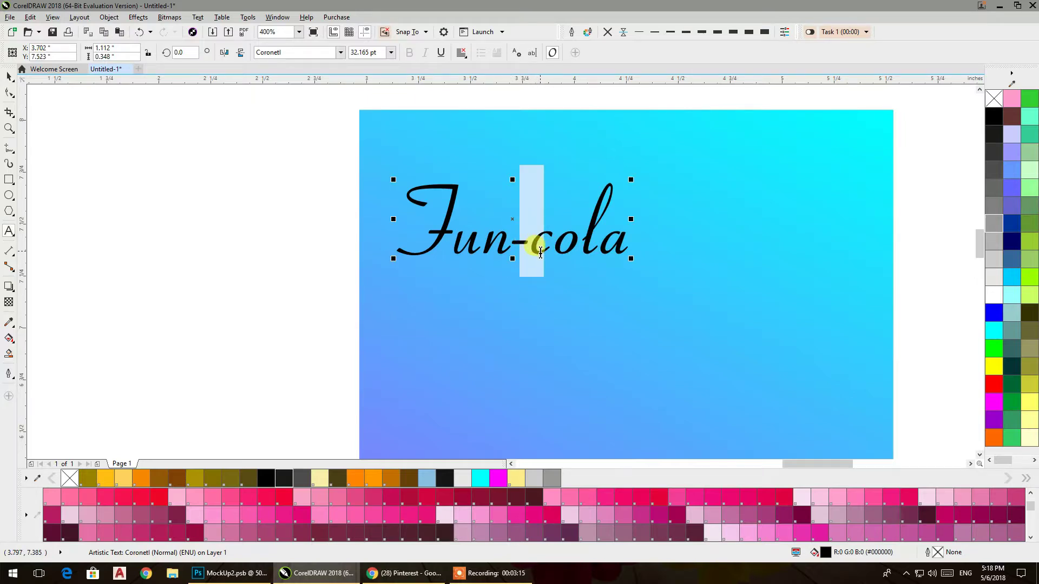
text(C)
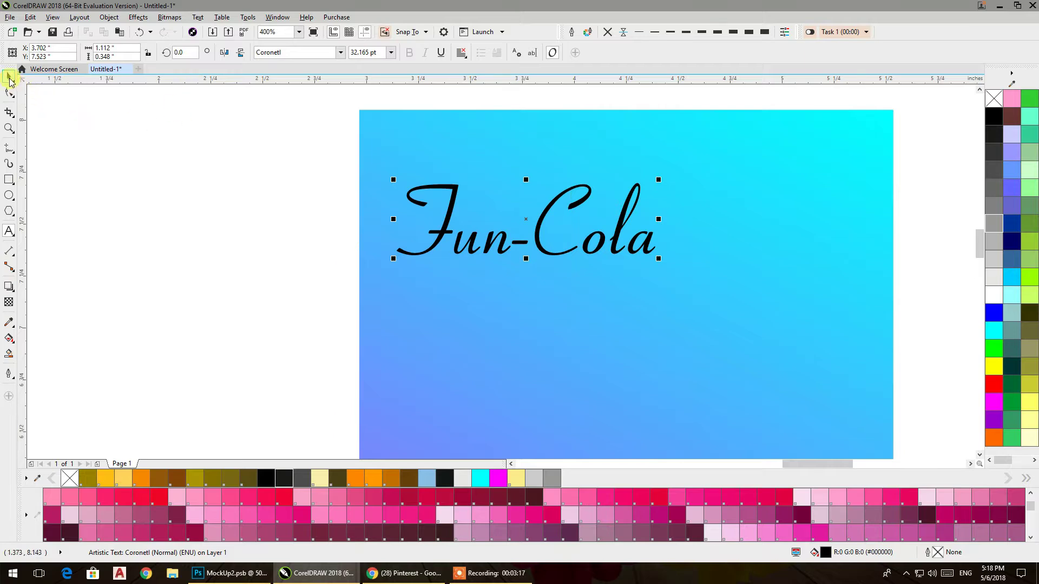
- Centre the "Fun-Cola" text horizontally on the label and enlarge it from its centre to about 43 pt
click(448, 303)
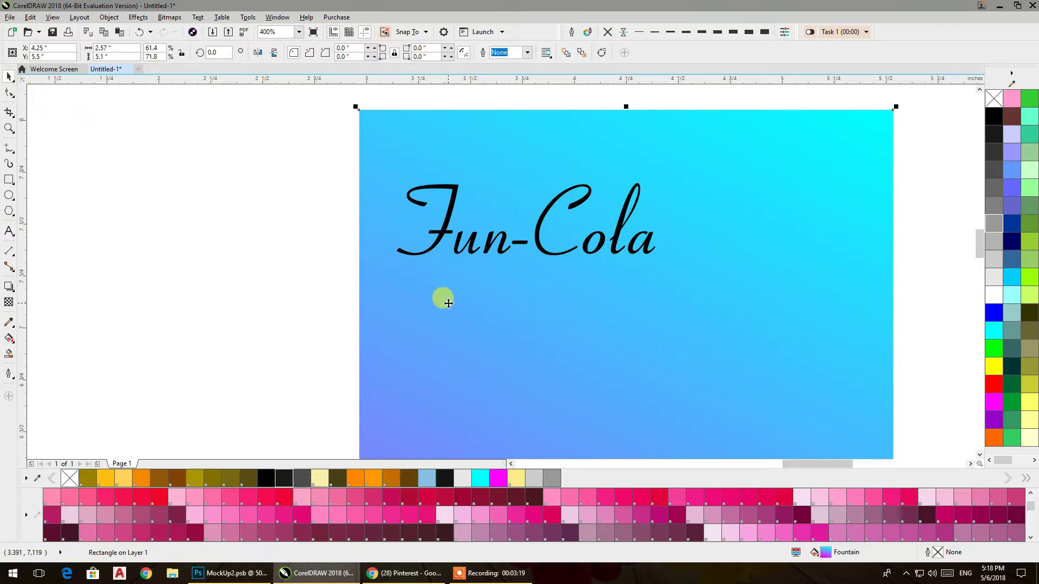
click(318, 261)
click(432, 226)
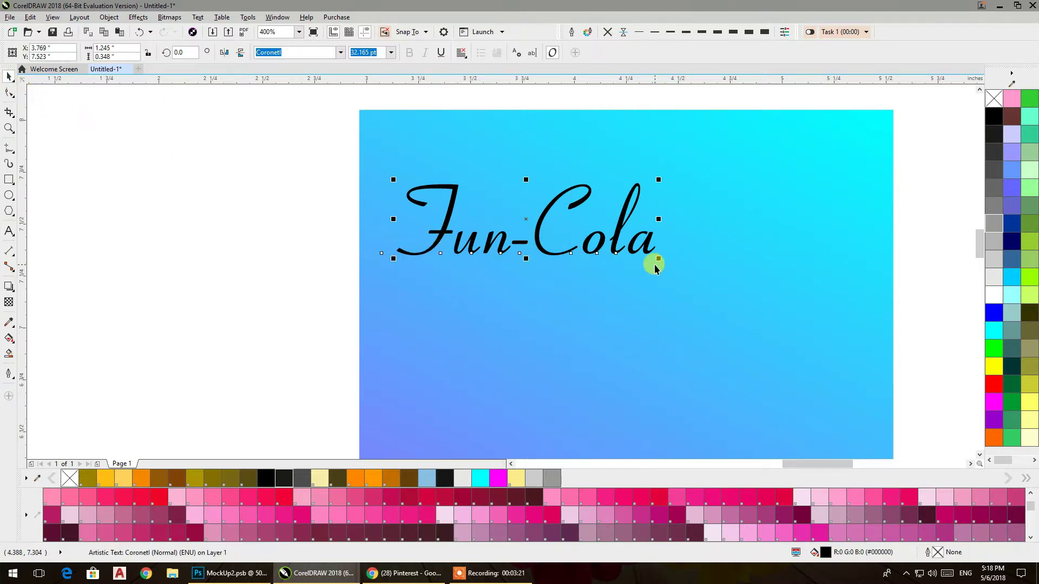
key(c)
click(281, 238)
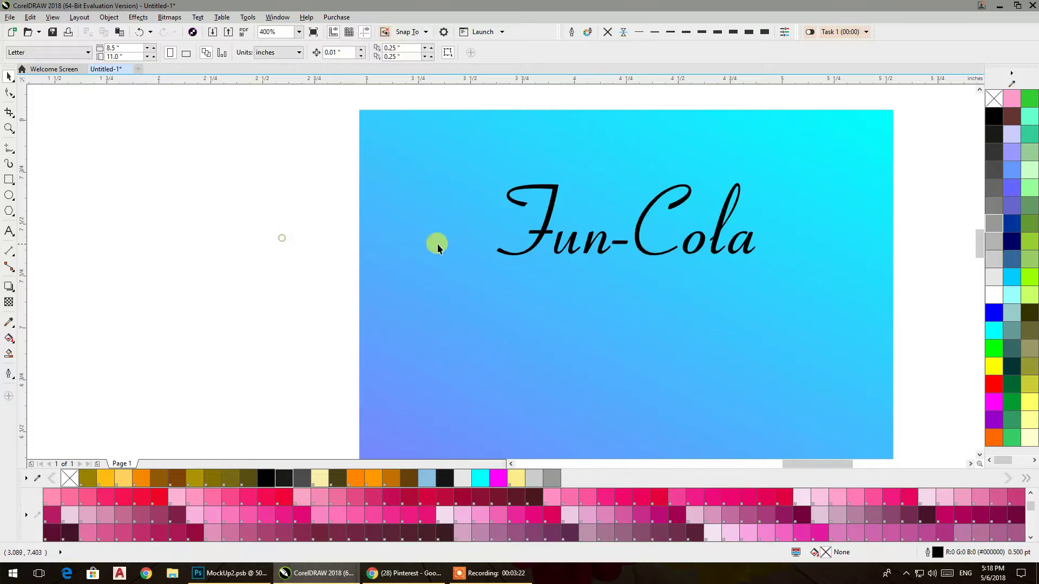
click(537, 238)
drag(760, 257, 804, 295)
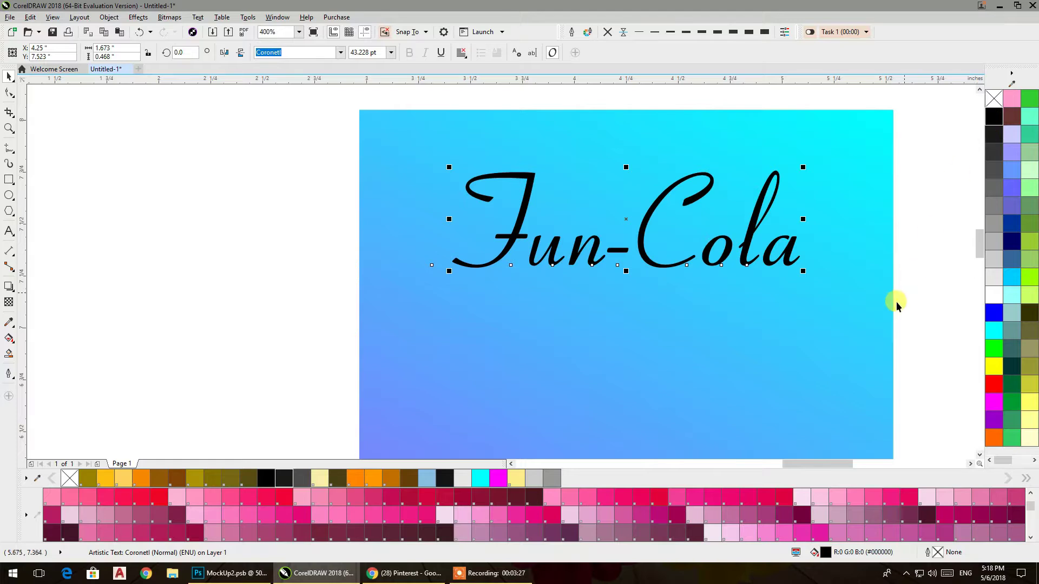
- Fill the "Fun-Cola" text with pure red
scroll(901, 277, down, 1)
drag(891, 302, 726, 174)
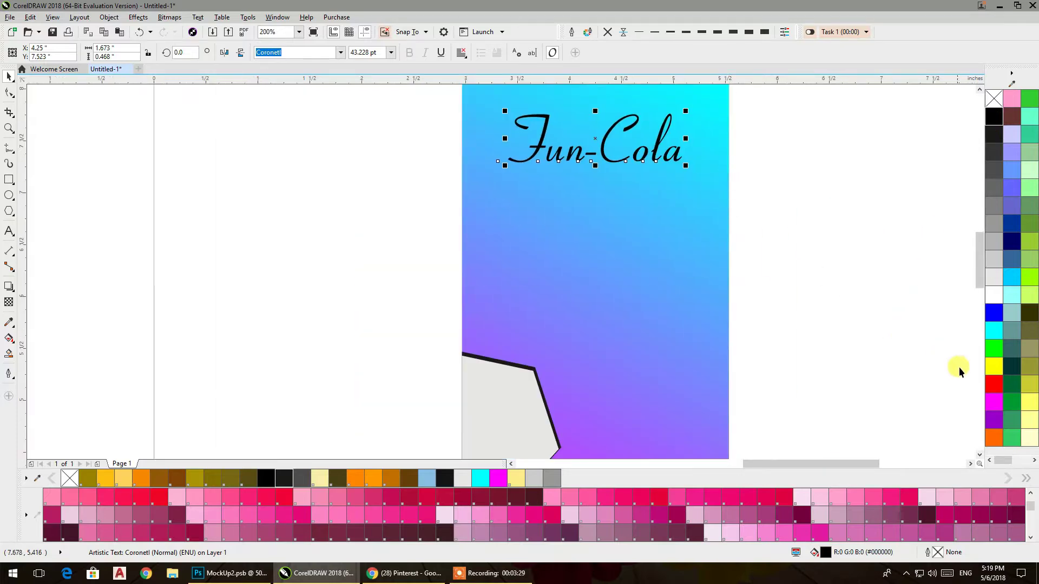
click(994, 383)
click(783, 230)
- Add a block shadow to the "Fun-Cola" text, about 0.016 inches deep at an angle of about 348°
scroll(622, 128, up, 2)
click(559, 176)
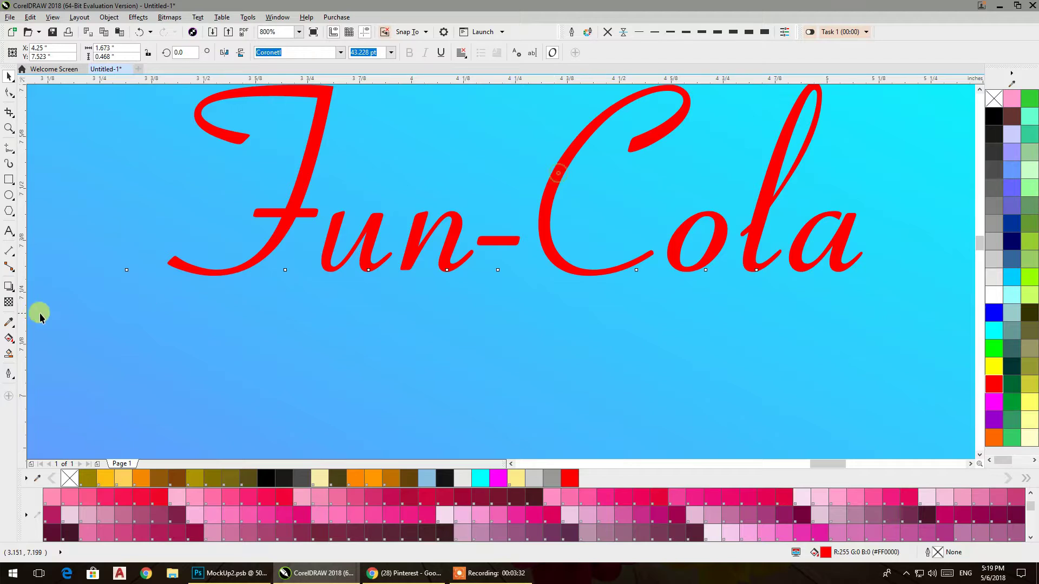
click(9, 291)
click(30, 361)
drag(541, 247, 522, 184)
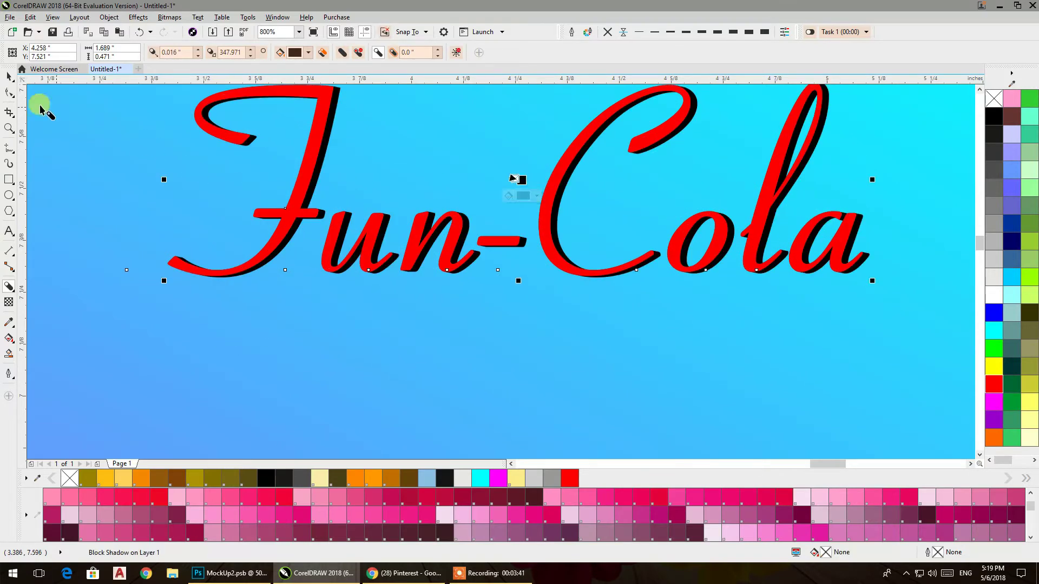
click(7, 77)
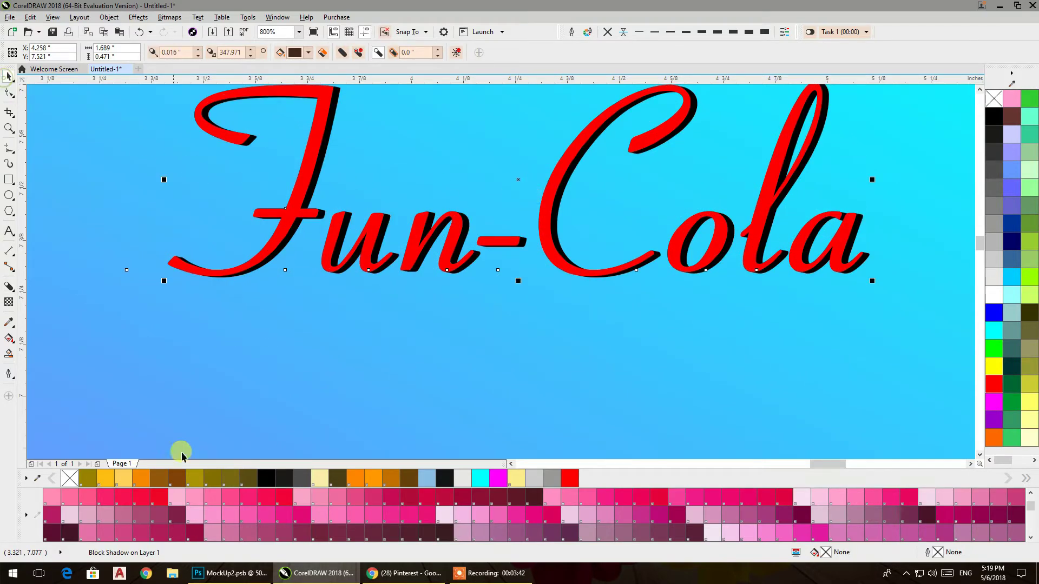
- Fill the "Fun-Cola" text with PANTONE 26-1-7 C and colour its block shadow with PANTONE 26-3-7 C
click(285, 497)
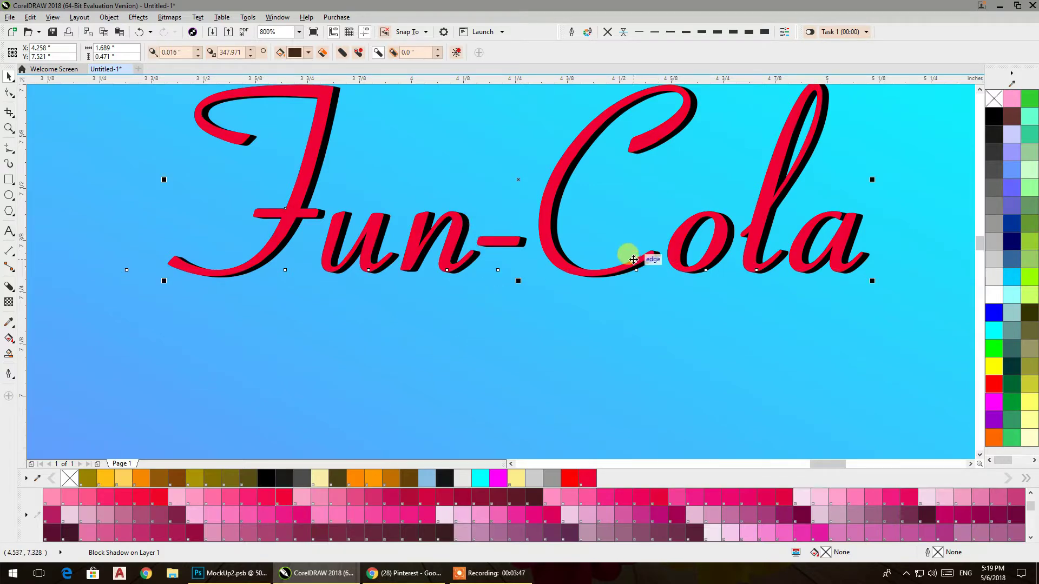
click(300, 55)
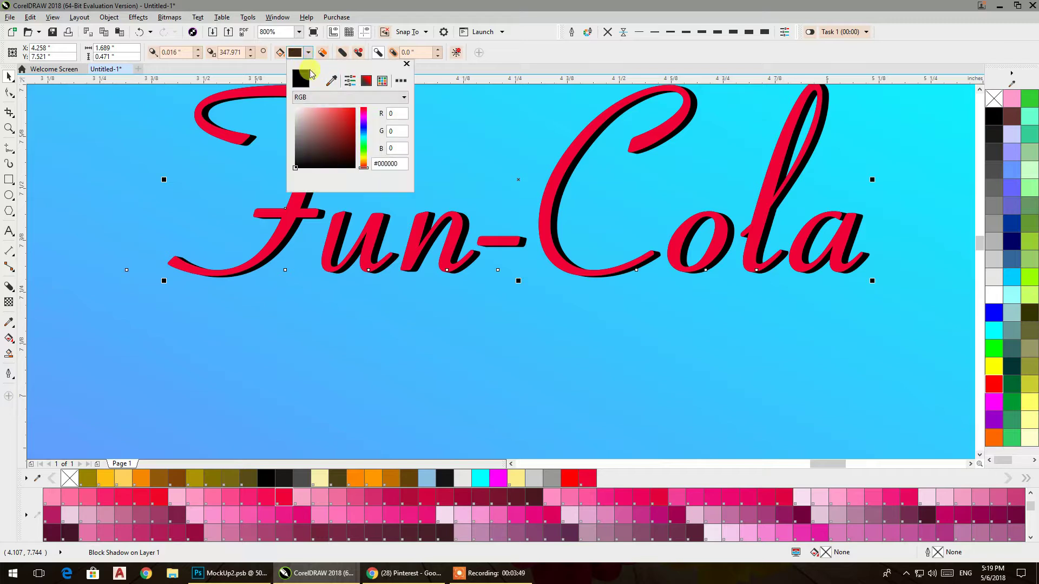
click(332, 82)
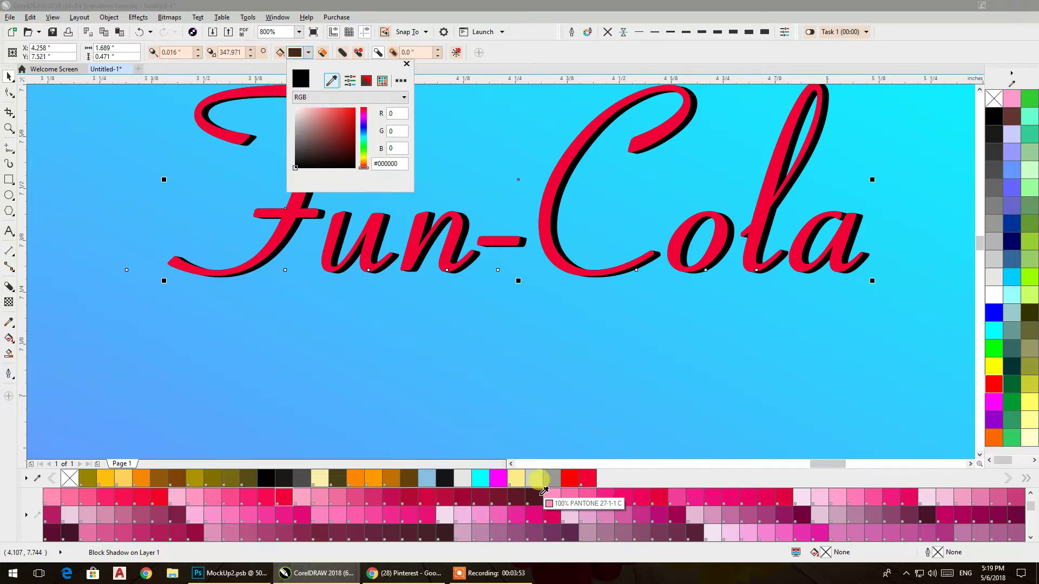
click(535, 493)
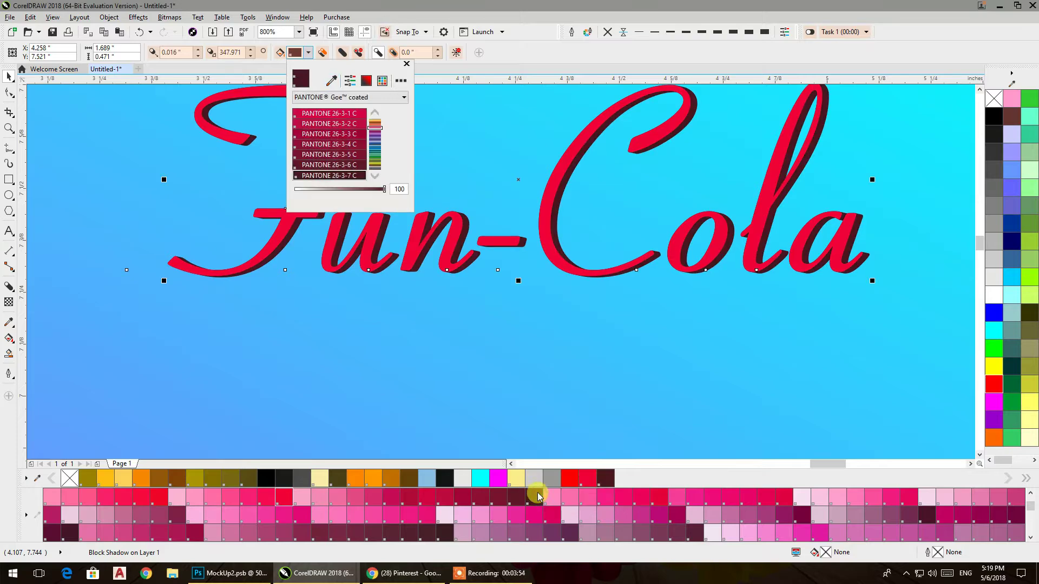
click(9, 76)
- Change the fill of the "Fun-Cola" lettering to white, keeping the dark block shadow
scroll(270, 146, down, 2)
click(501, 206)
scroll(529, 158, up, 1)
click(422, 176)
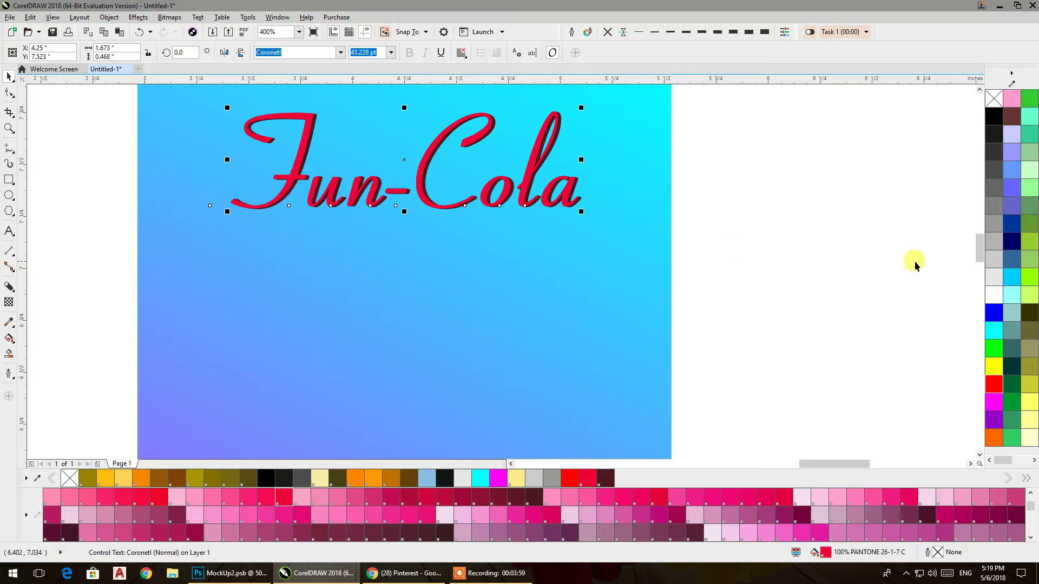
click(994, 295)
click(852, 244)
- Add the artistic text "300ml" in 24 pt Arial on the blank area beside the label
scroll(677, 202, down, 1)
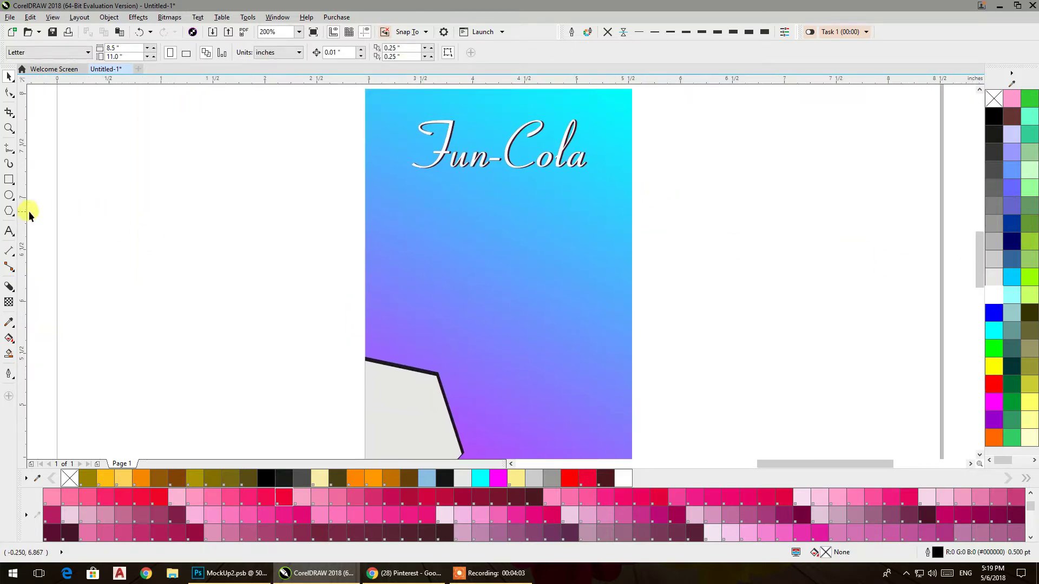
click(10, 232)
click(134, 254)
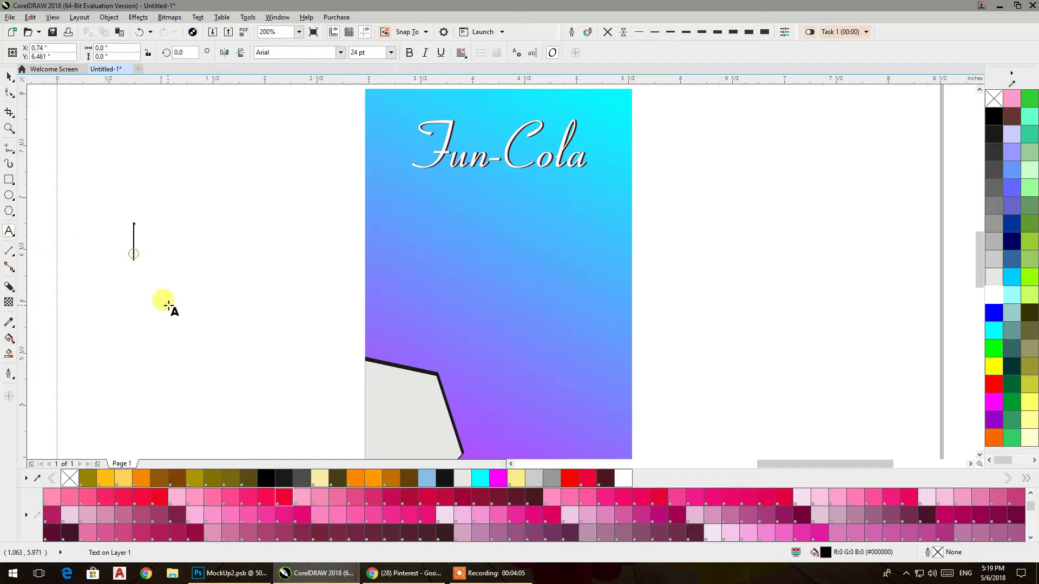
text(300)
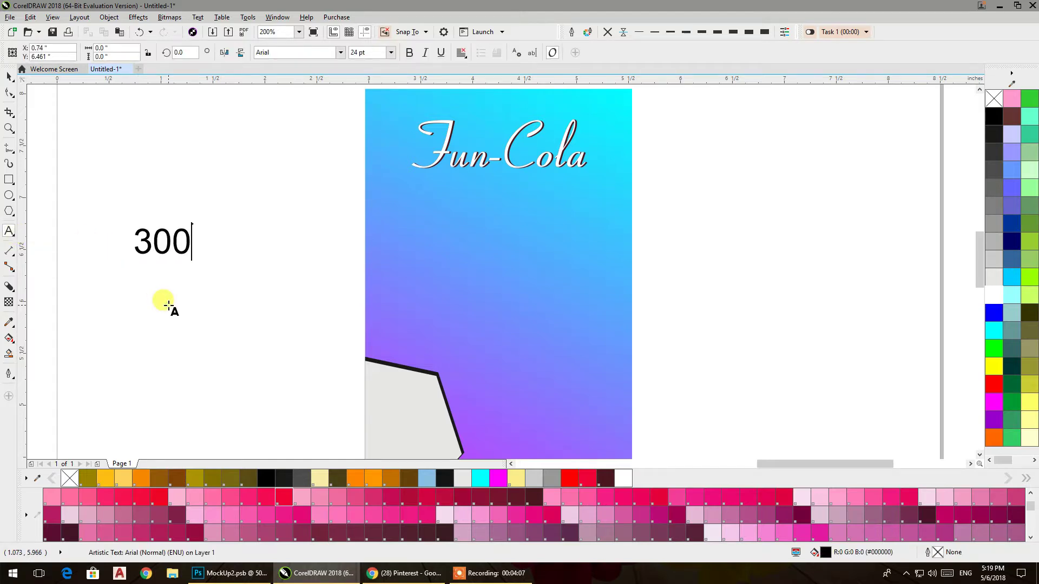
text(ml)
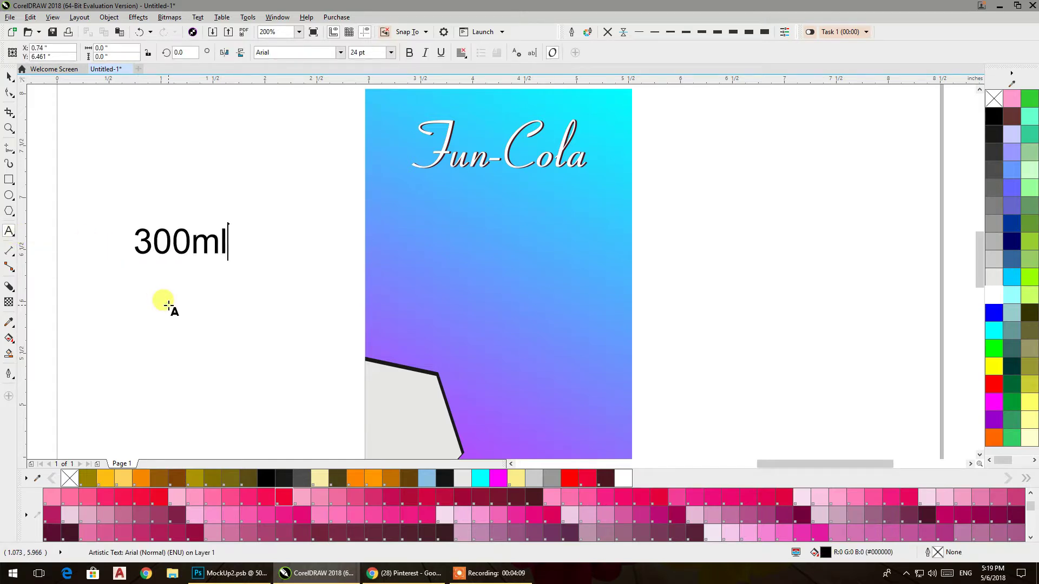
click(9, 76)
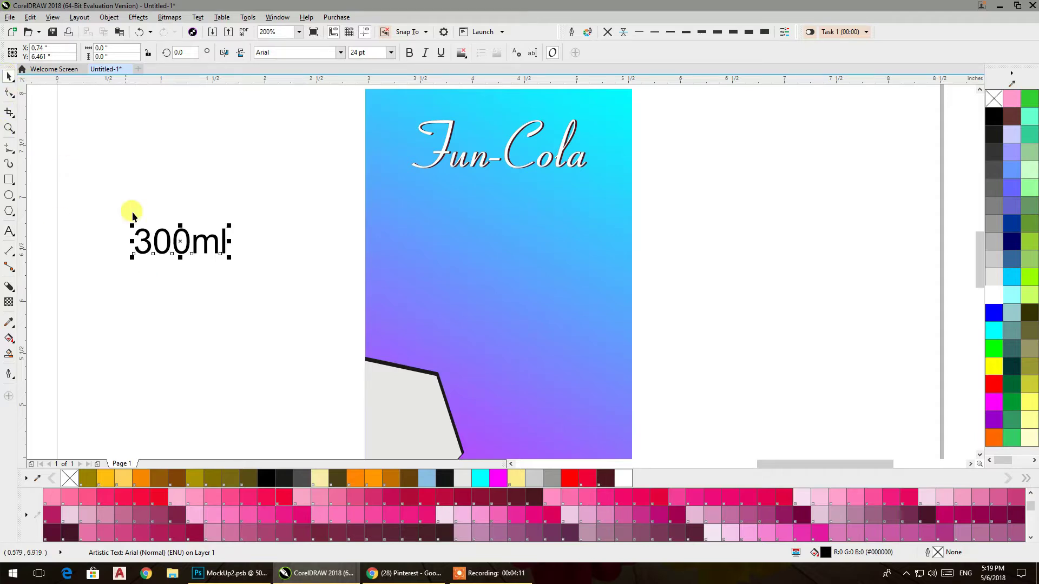
- Shrink the "300ml" text and place it just beneath the end of the "Fun-Cola" lettering
drag(230, 258, 579, 184)
click(674, 174)
scroll(658, 174, down, 2)
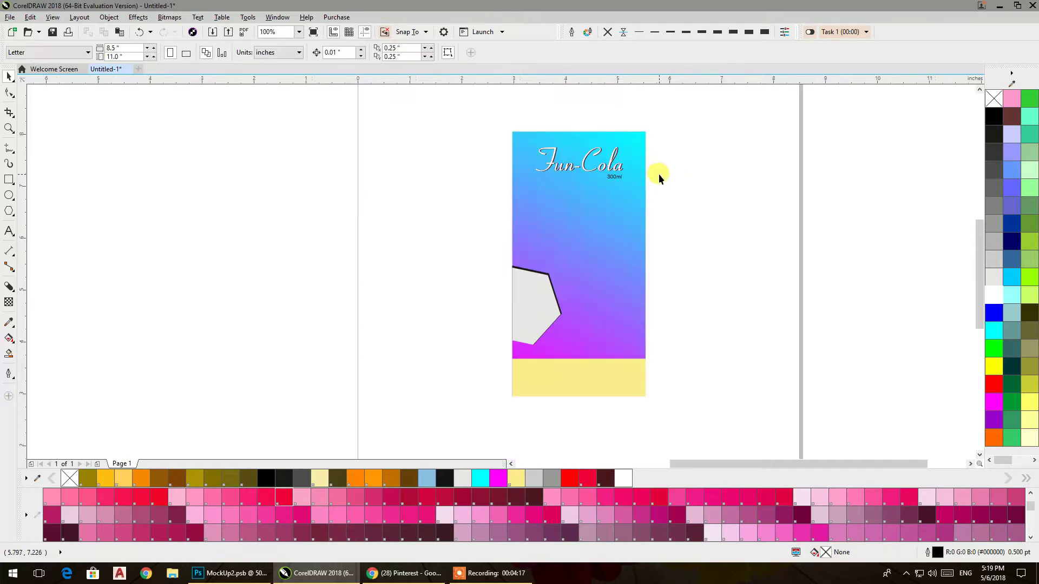
- Draw a rectangle about 2.57 by 0.98 inches across the label's full width, between the lettering and the polygon
scroll(572, 184, up, 2)
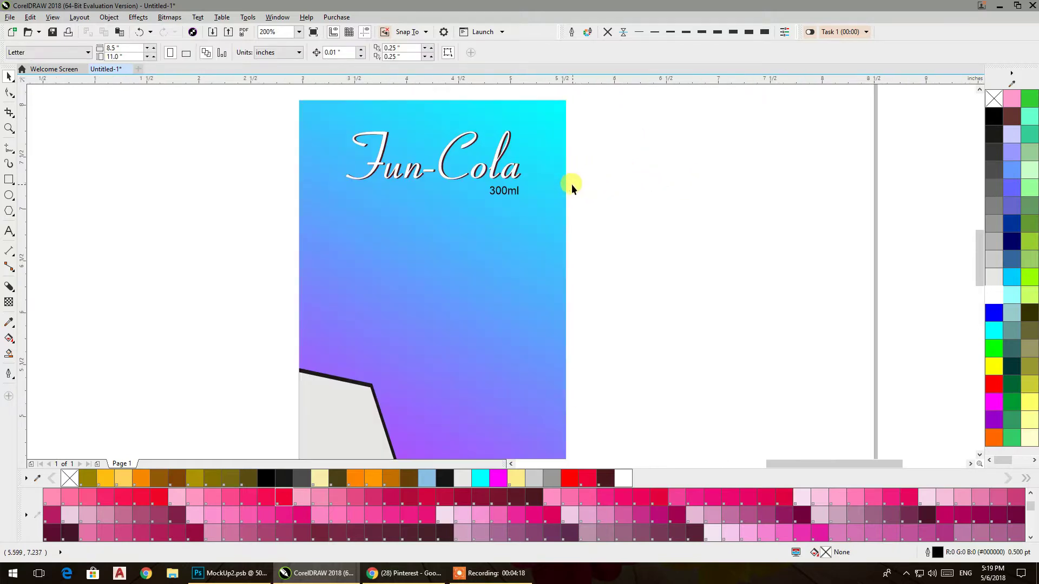
click(9, 180)
drag(299, 255, 566, 358)
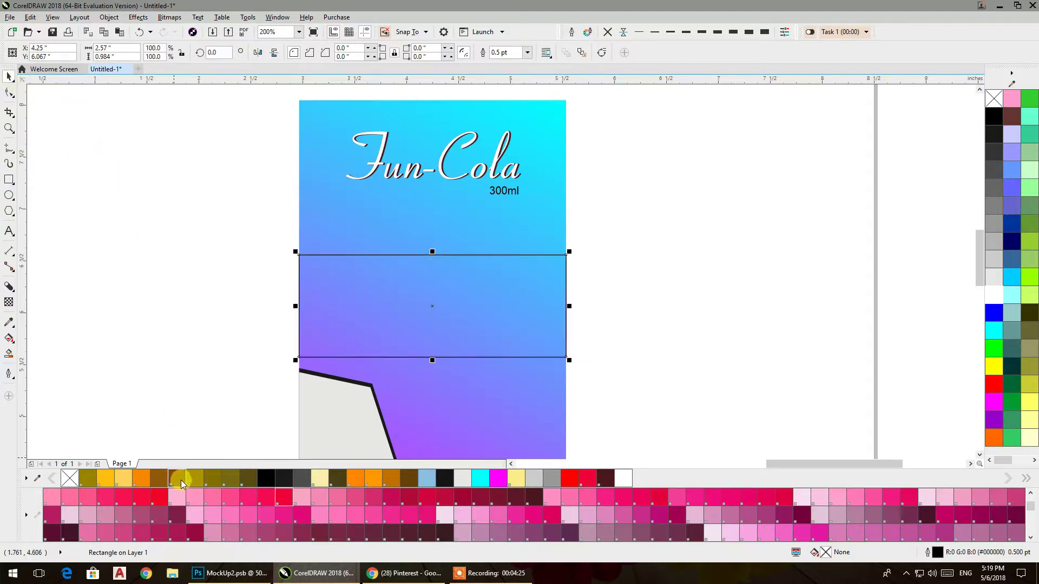
- Fill the new rectangle with orange PANTONE 6-1-6 C and remove its outline
click(142, 478)
click(607, 32)
scroll(556, 225, down, 2)
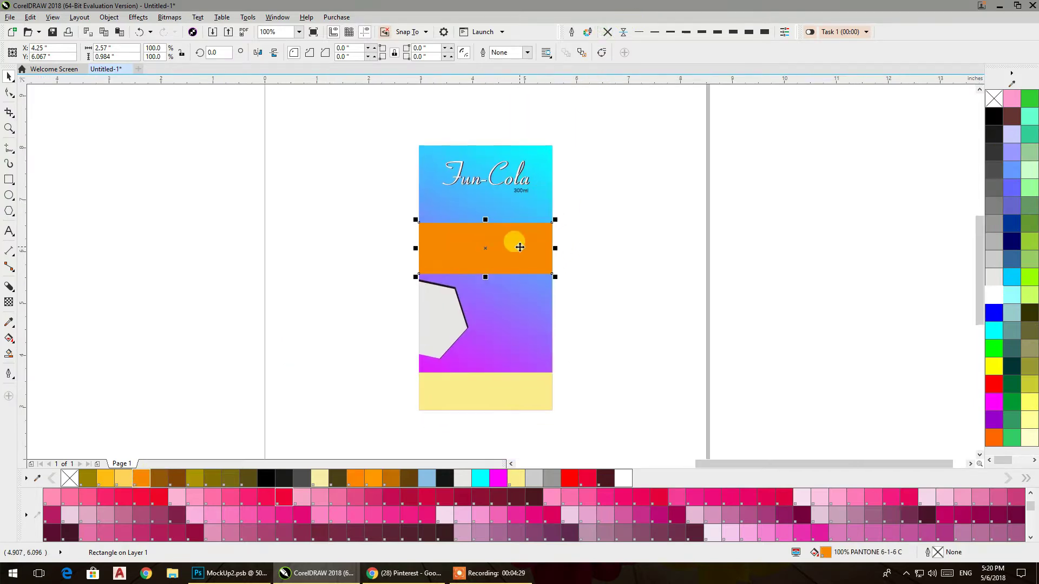
scroll(520, 247, up, 2)
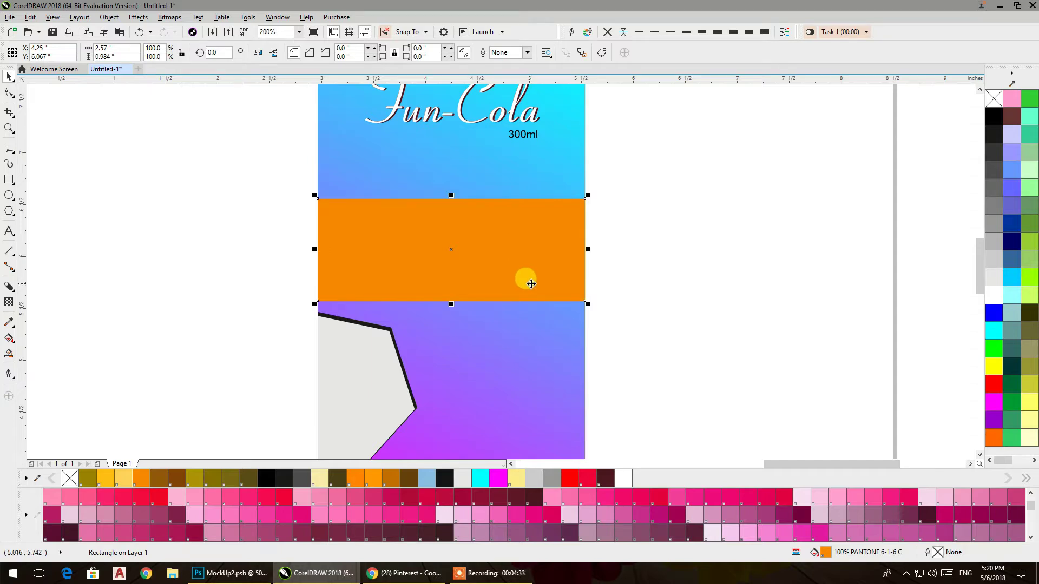
- Change the orange band's fill to white and apply a uniform transparency so the label gradient shows through
click(992, 336)
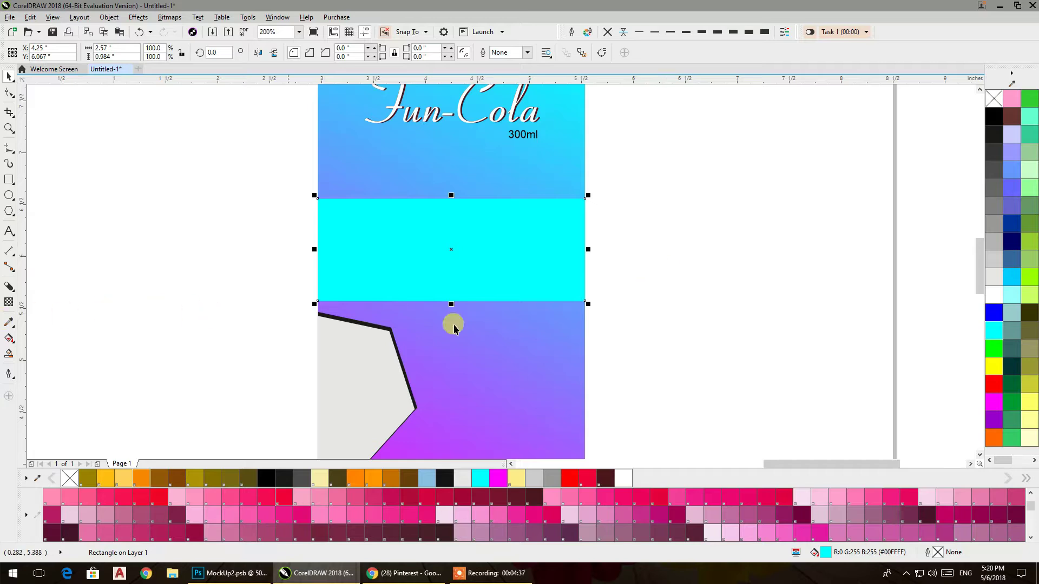
click(994, 295)
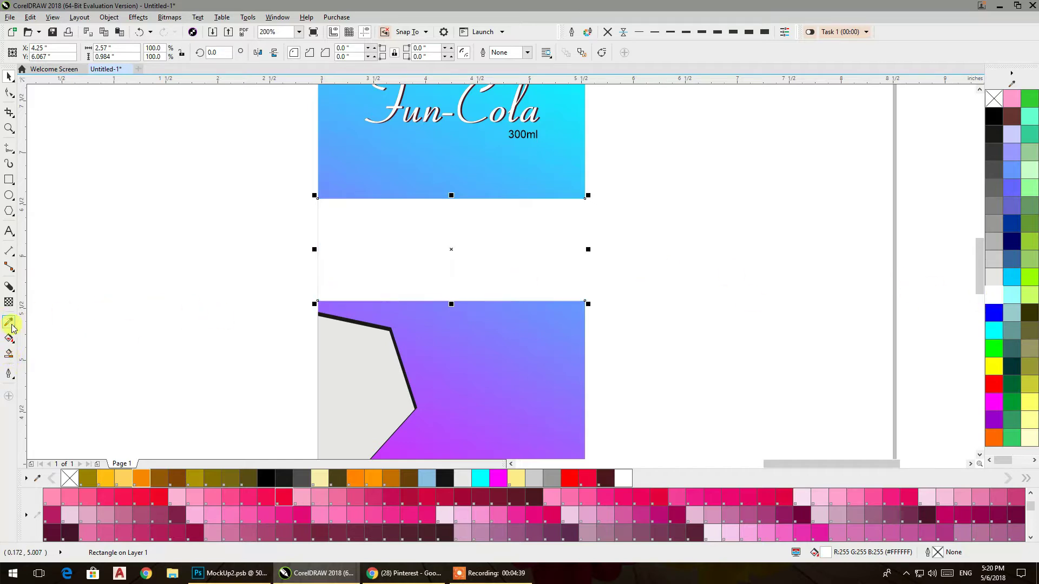
click(9, 303)
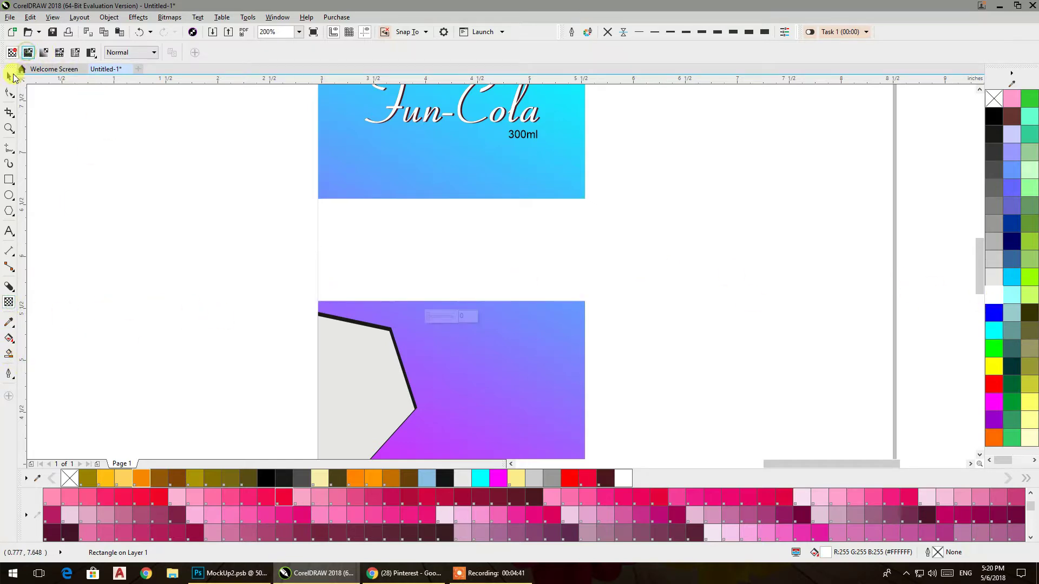
click(9, 76)
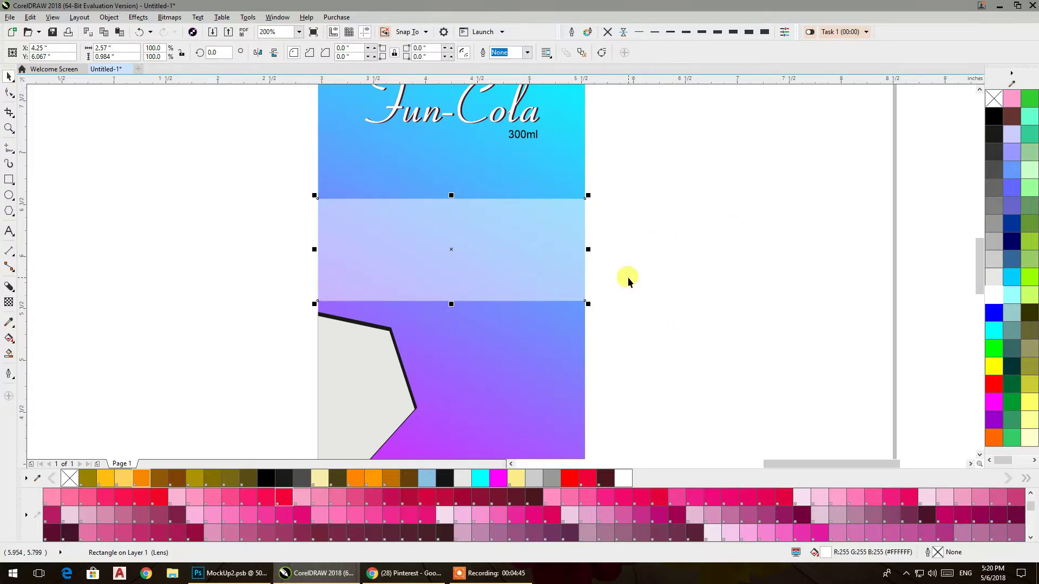
- Rotate the translucent band clockwise about its centre to an angle of about 326.8 degrees
scroll(628, 277, down, 2)
scroll(585, 269, up, 2)
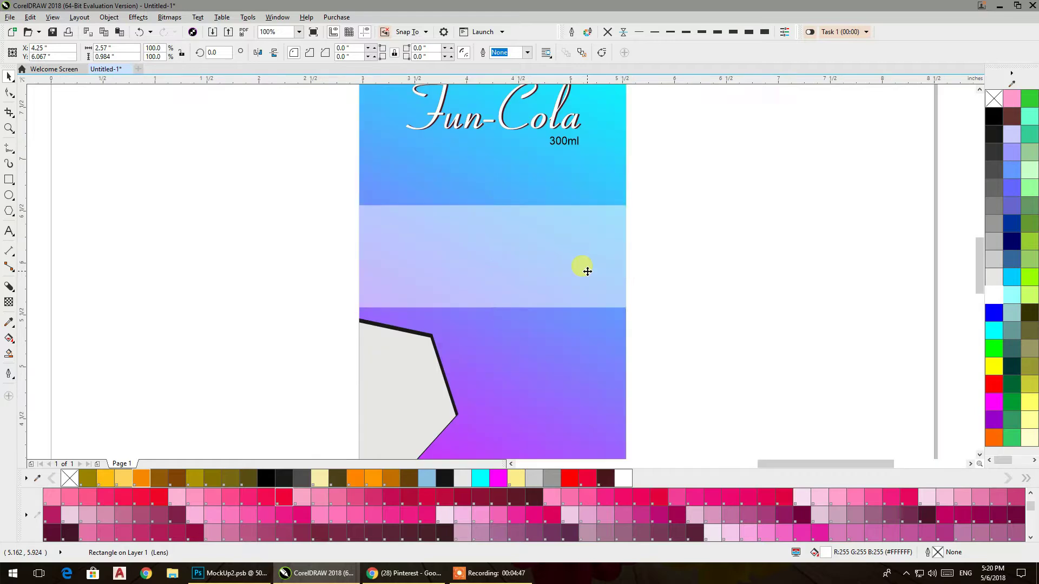
key(Escape)
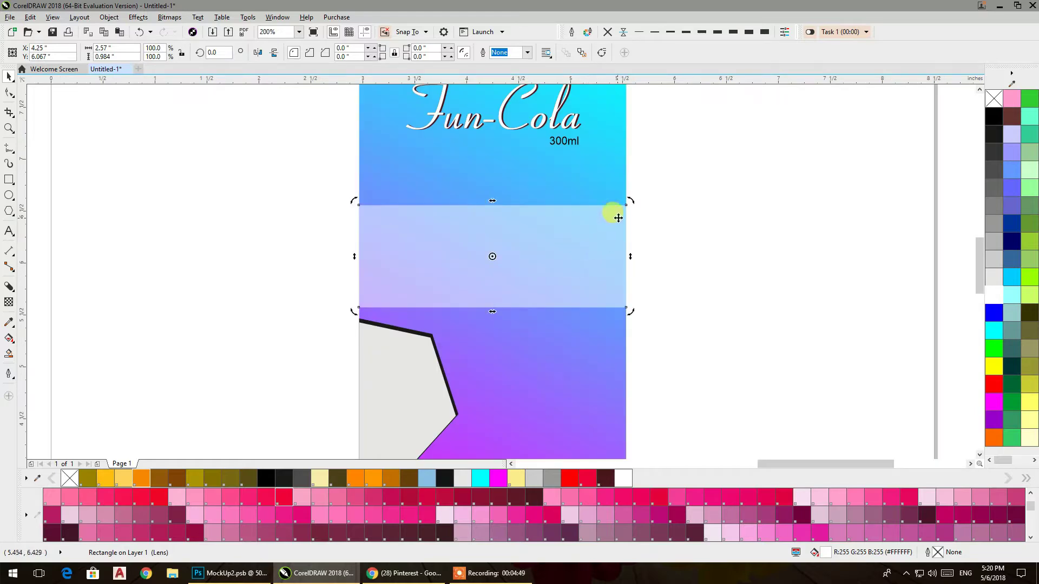
drag(630, 201, 620, 284)
click(593, 297)
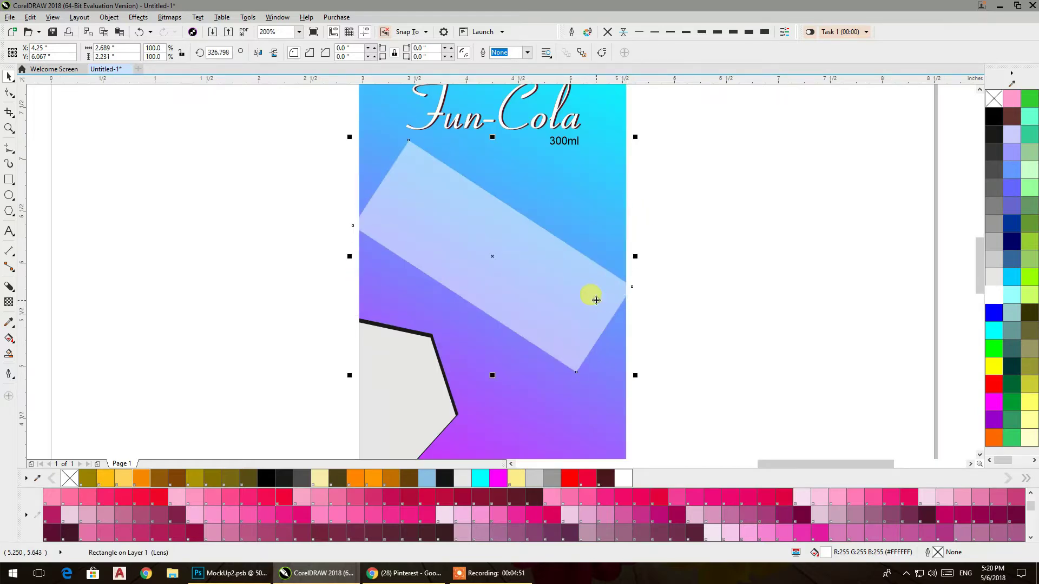
- Place the tilted band in a PowerClip inside the label and open the PowerClip contents for editing
right_click(584, 287)
click(612, 258)
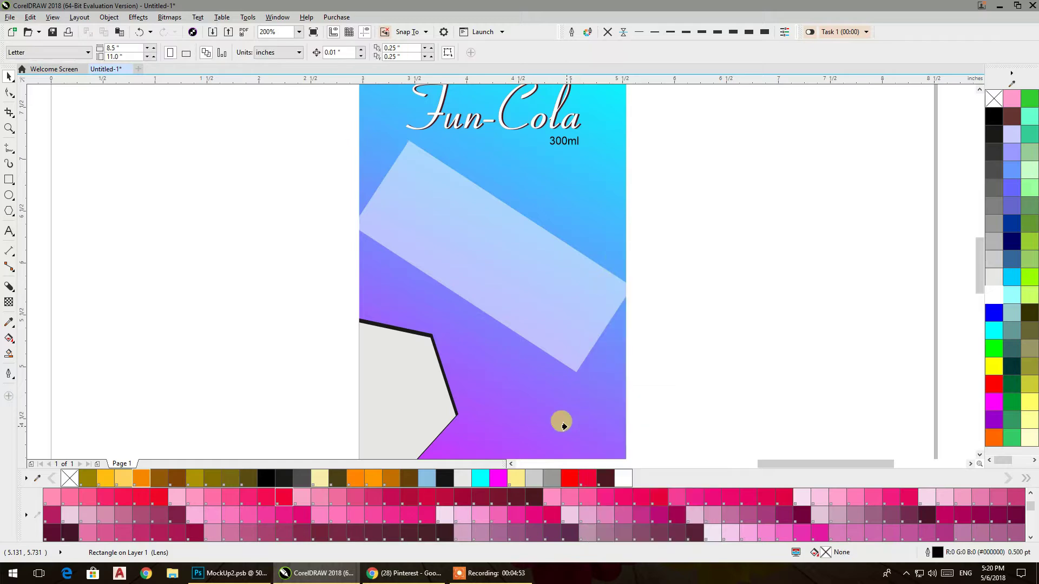
click(563, 317)
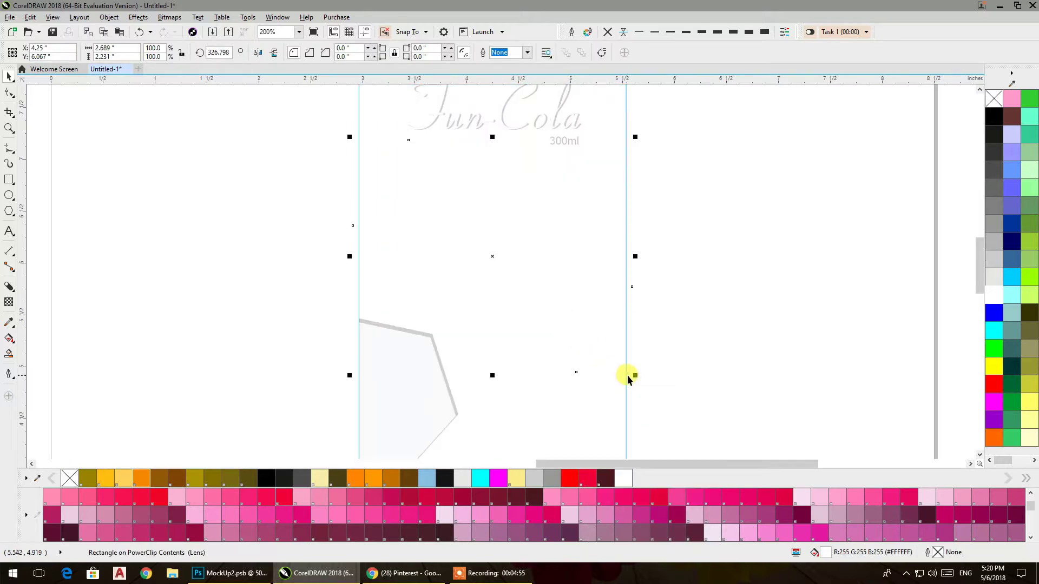
- Enlarge the clipped band about its centre to about 5.63 by 4.67 inches and finish editing the PowerClip
drag(635, 375, 851, 426)
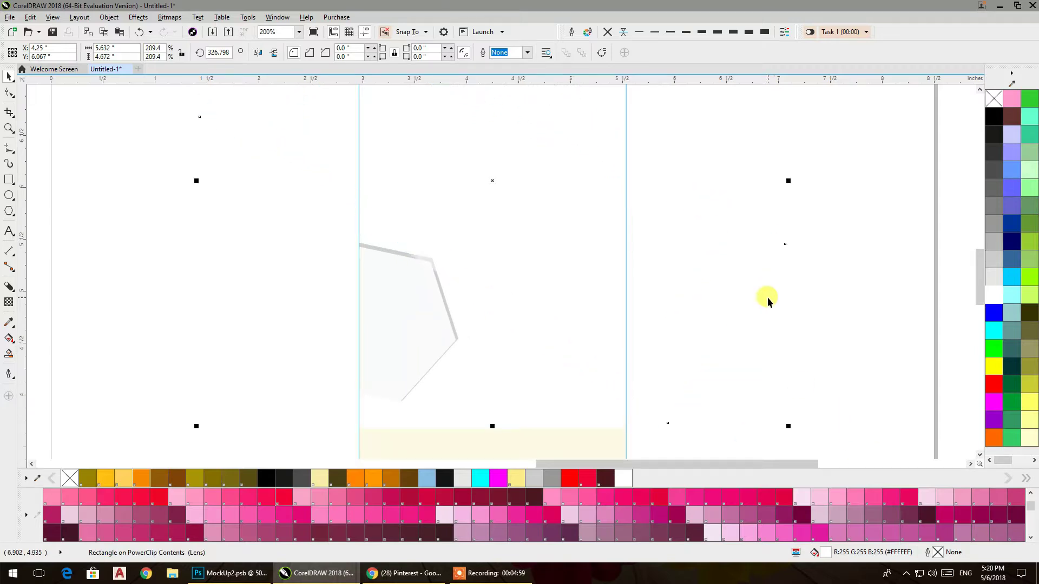
scroll(733, 243, down, 1)
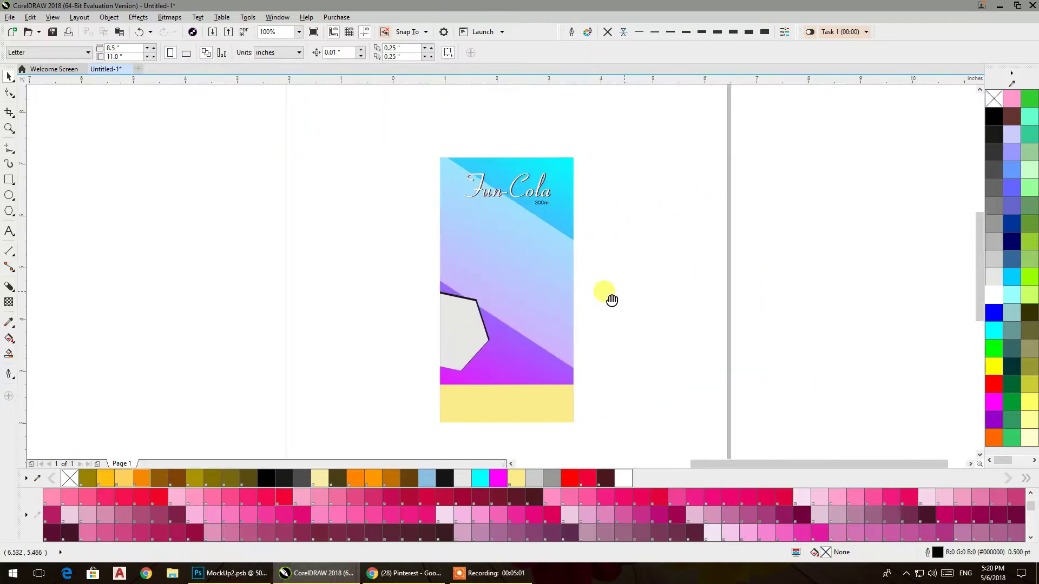
click(514, 318)
click(593, 298)
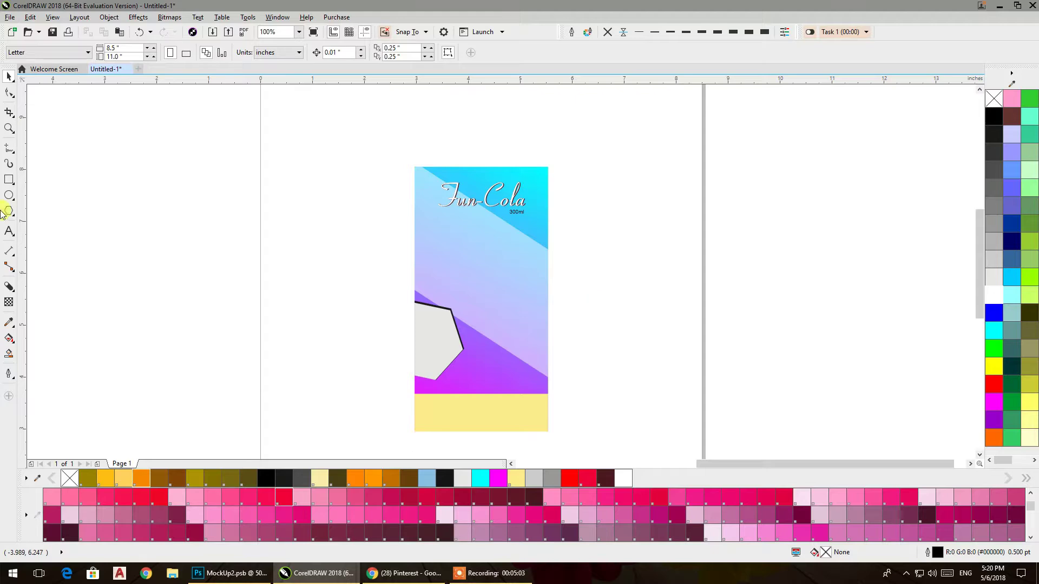
- Add the artistic text "great taste" in 24 pt Arial and move it onto the label at the polygon's upper corner
click(9, 232)
click(360, 298)
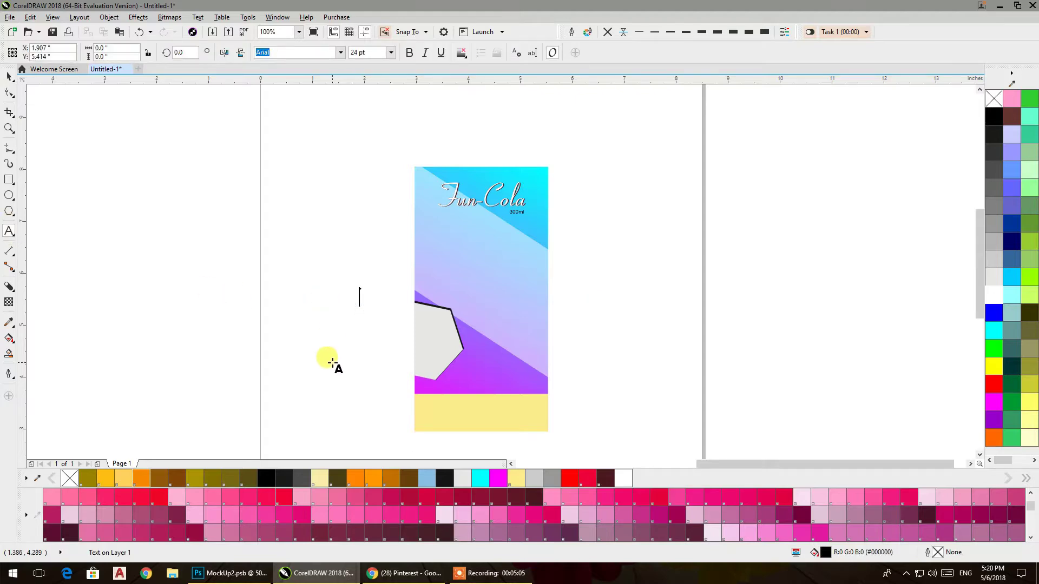
text(great taste)
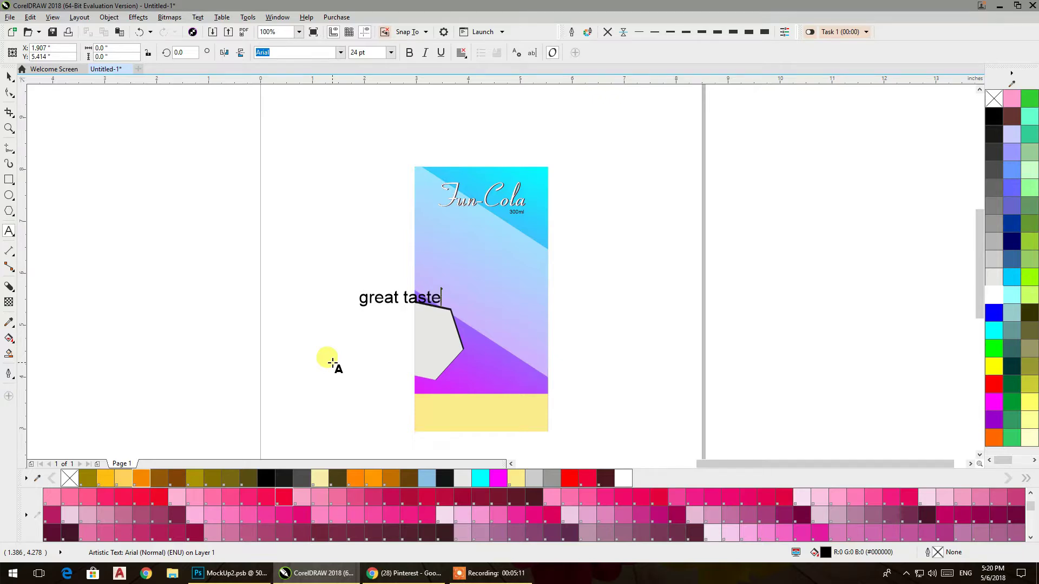
click(4, 76)
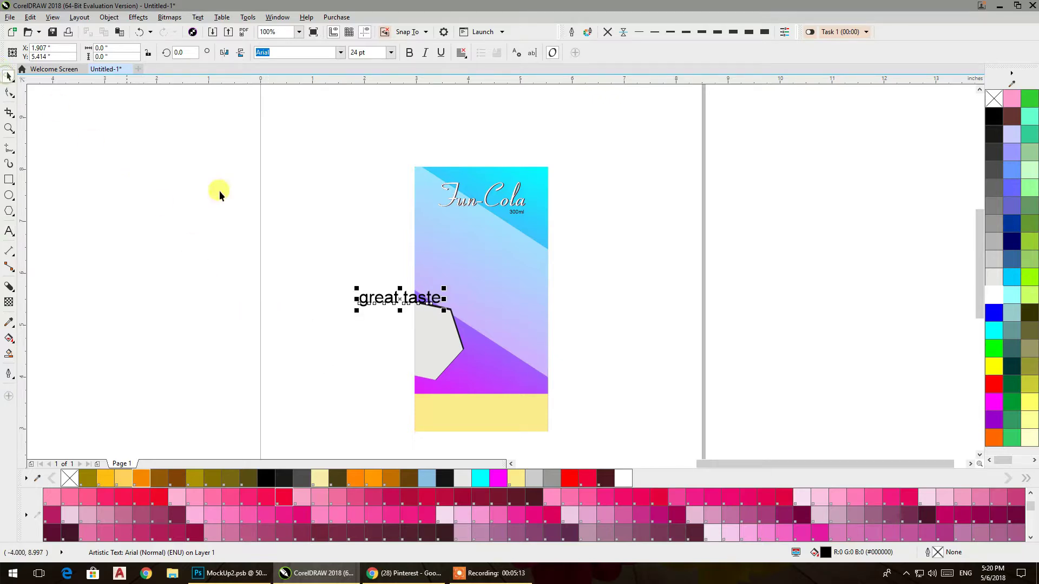
drag(401, 299, 502, 305)
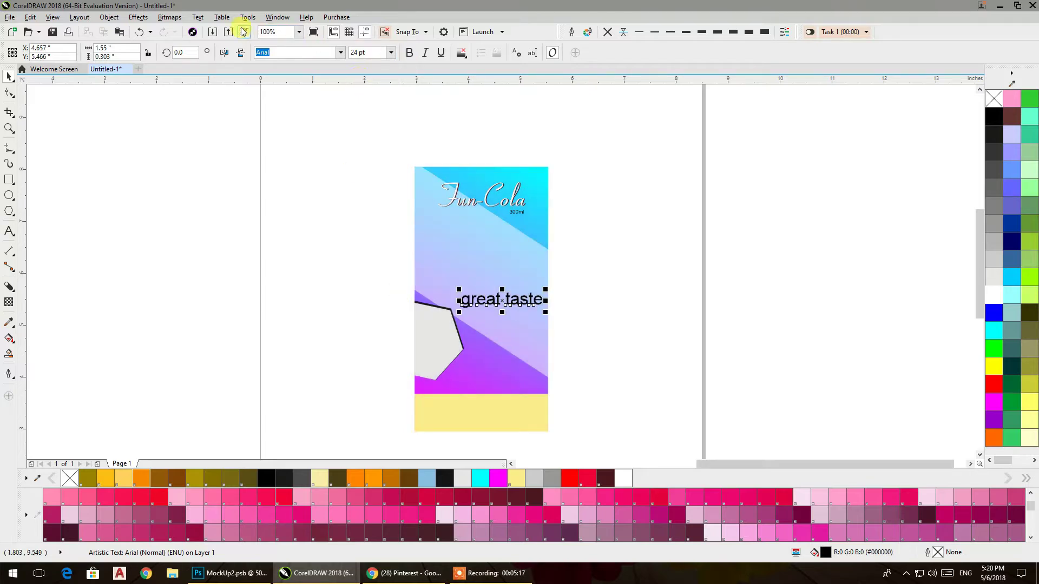
- Change the case of the "great taste" text to title case
click(198, 17)
click(222, 301)
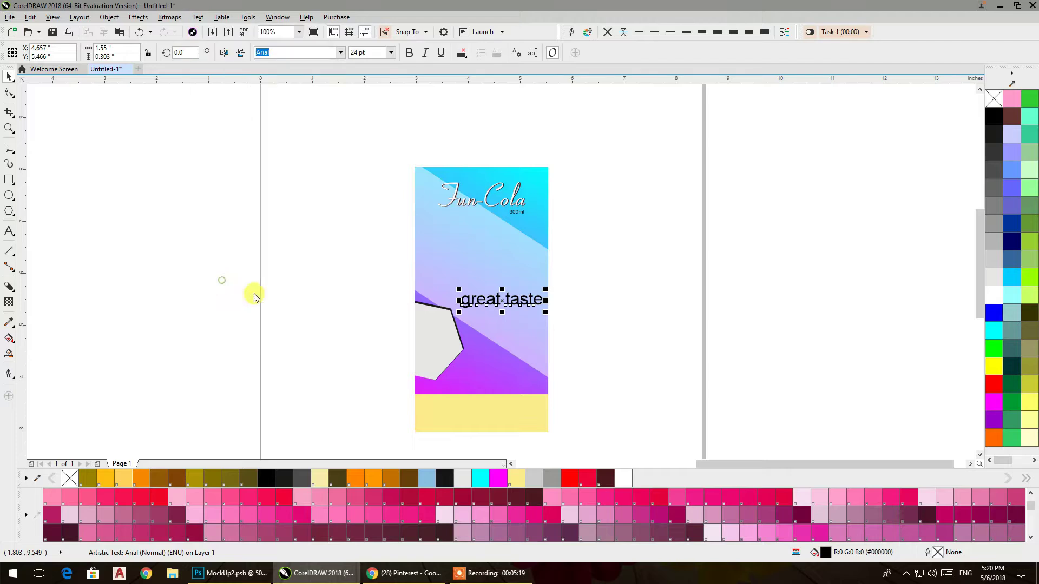
click(470, 290)
click(472, 317)
drag(535, 305, 551, 305)
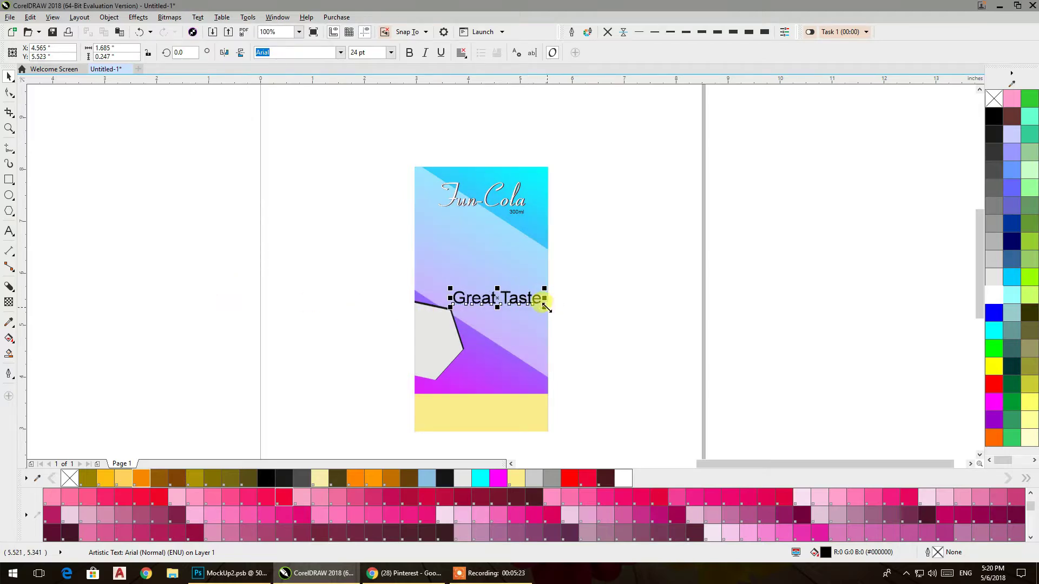
- Break the "Great Taste" text into two lines, with "Taste" below "Great"
click(497, 298)
double_click(496, 298)
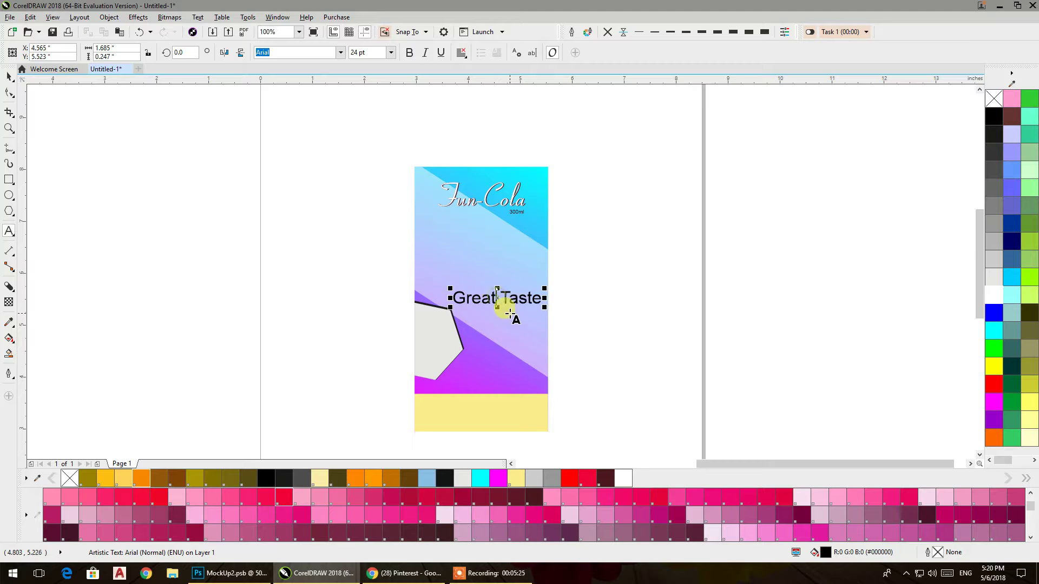
key(Return)
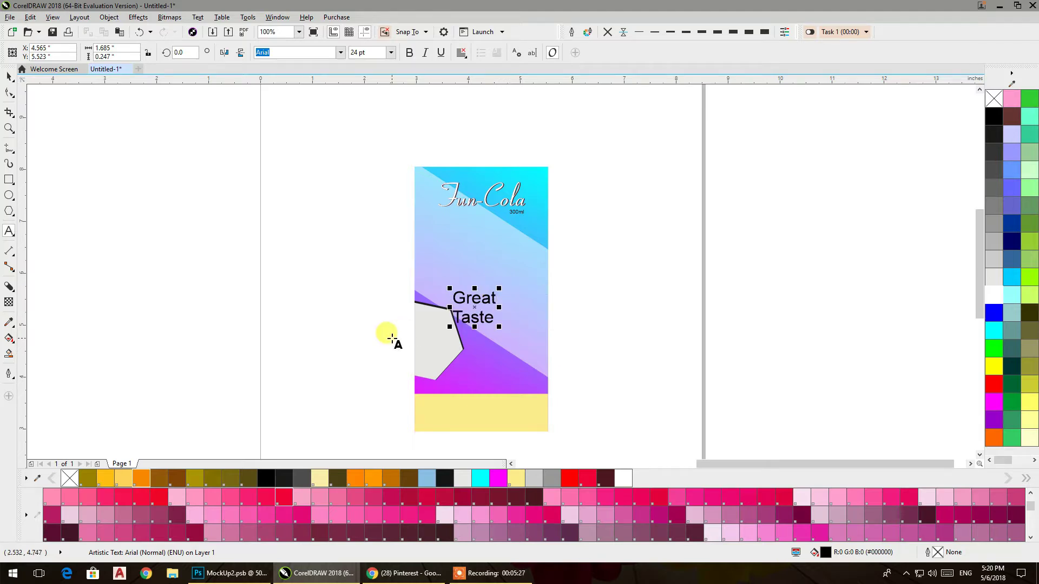
click(10, 79)
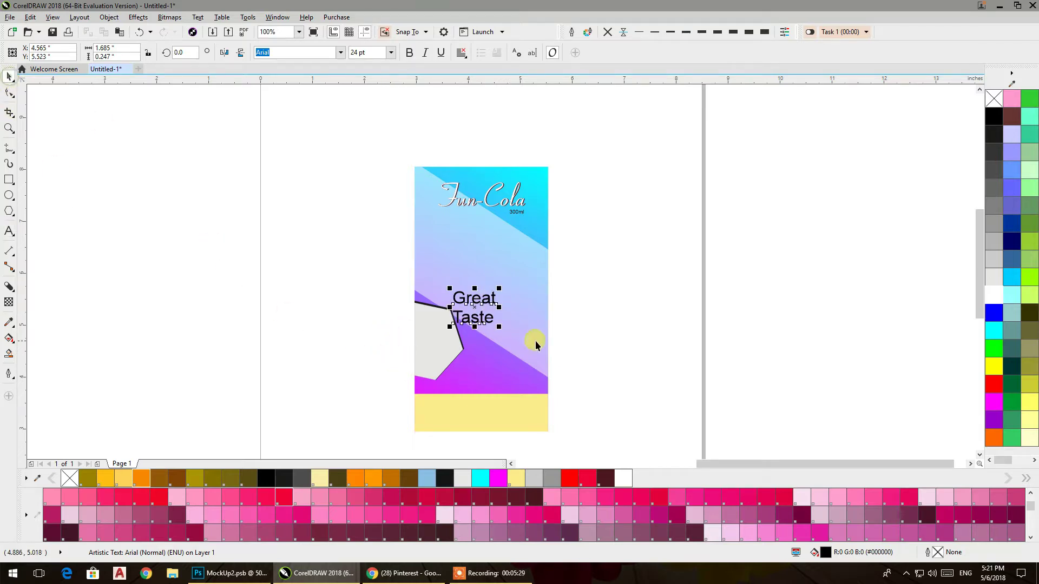
- Set the "Great Taste" text in Back to Black Demo and shrink it to about 17.4 pt inside the grey polygon
click(340, 53)
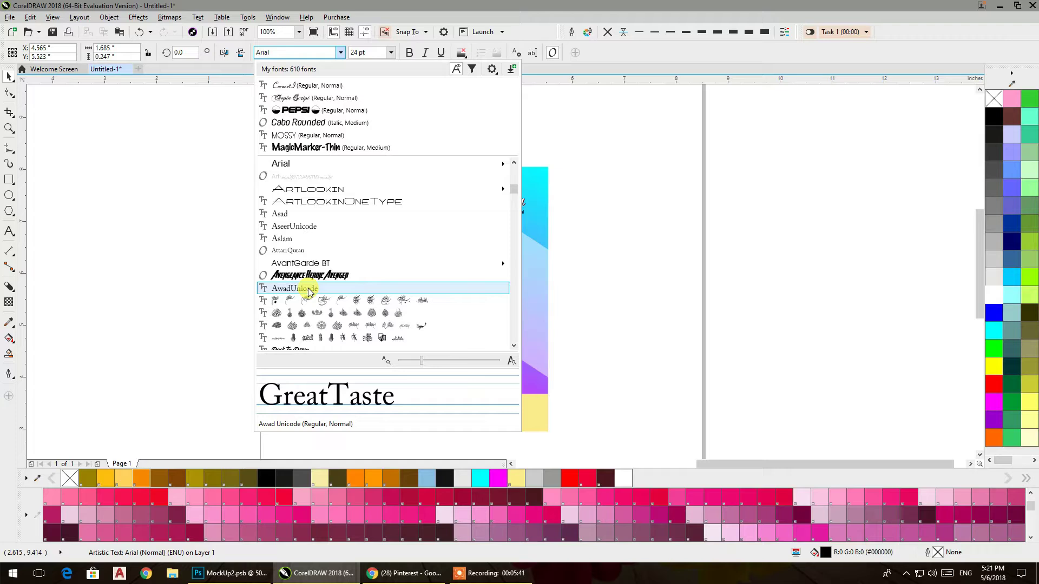
scroll(364, 276, down, 2)
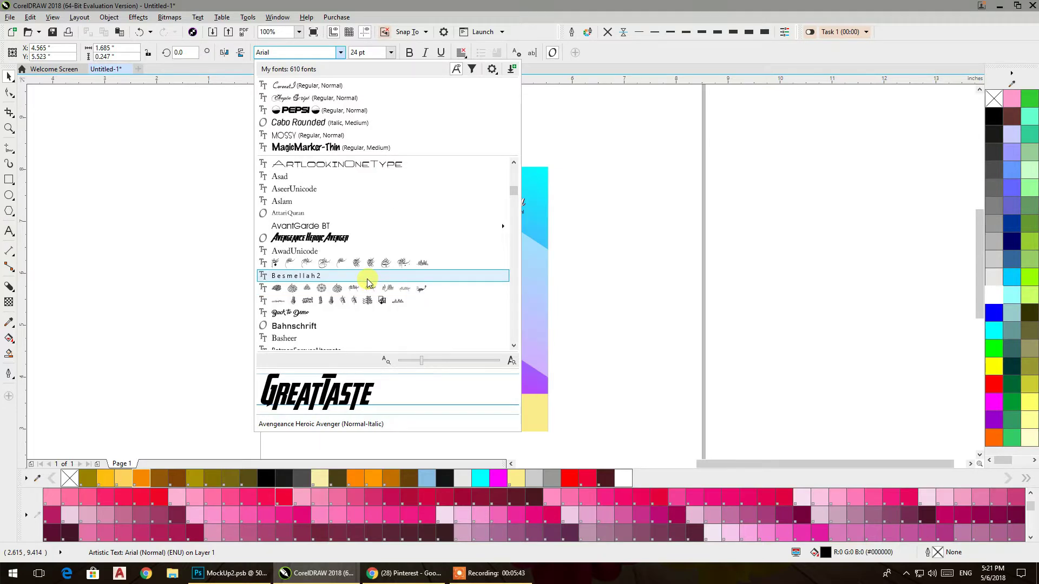
scroll(401, 264, down, 2)
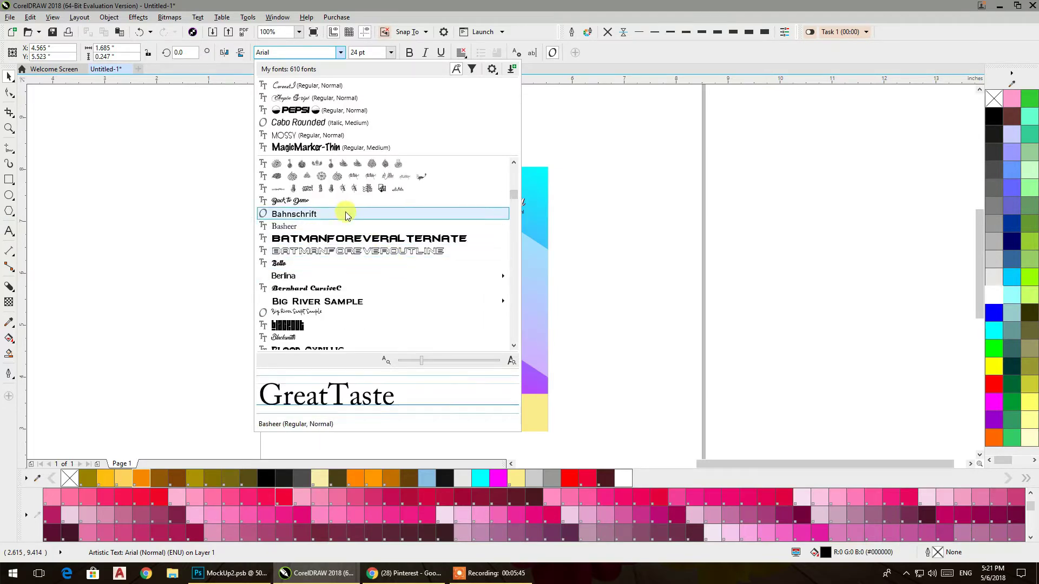
click(333, 202)
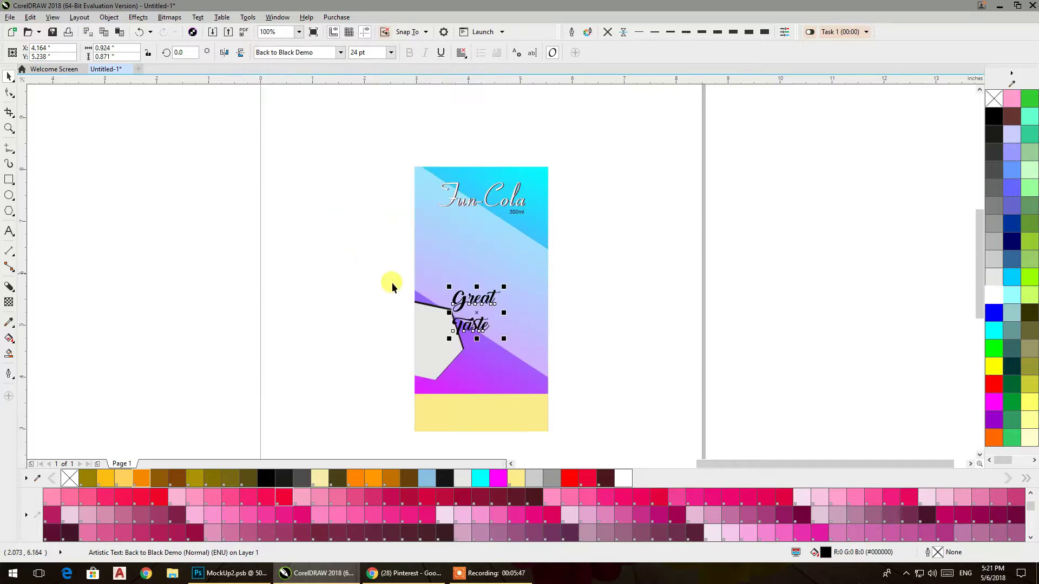
drag(505, 286, 433, 319)
scroll(443, 339, up, 2)
- Try magenta, dark PANTONE 26-3-7 C and 40% Black as fills for the "Great Taste" text
click(499, 479)
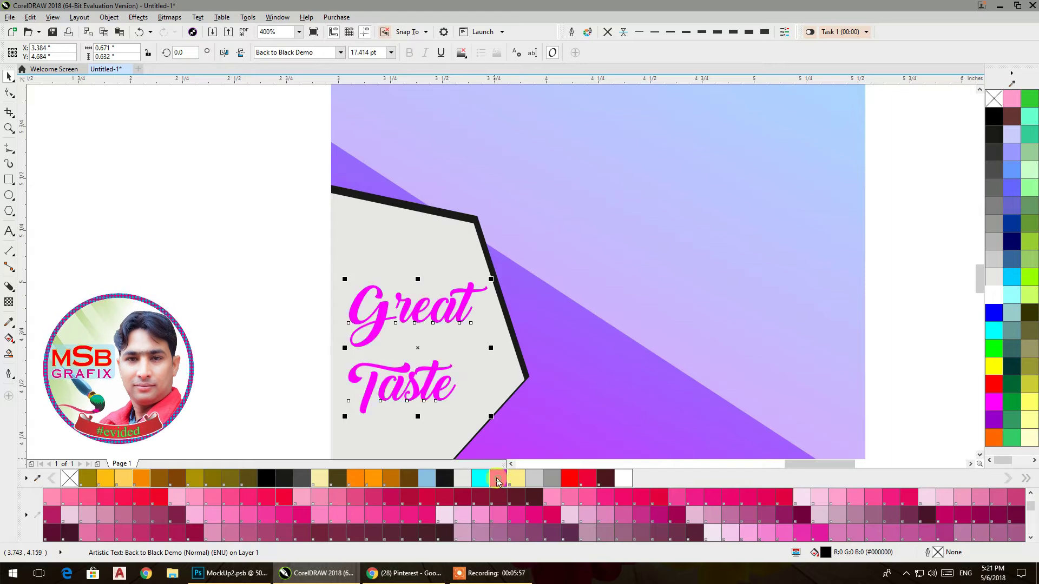
scroll(508, 366, down, 3)
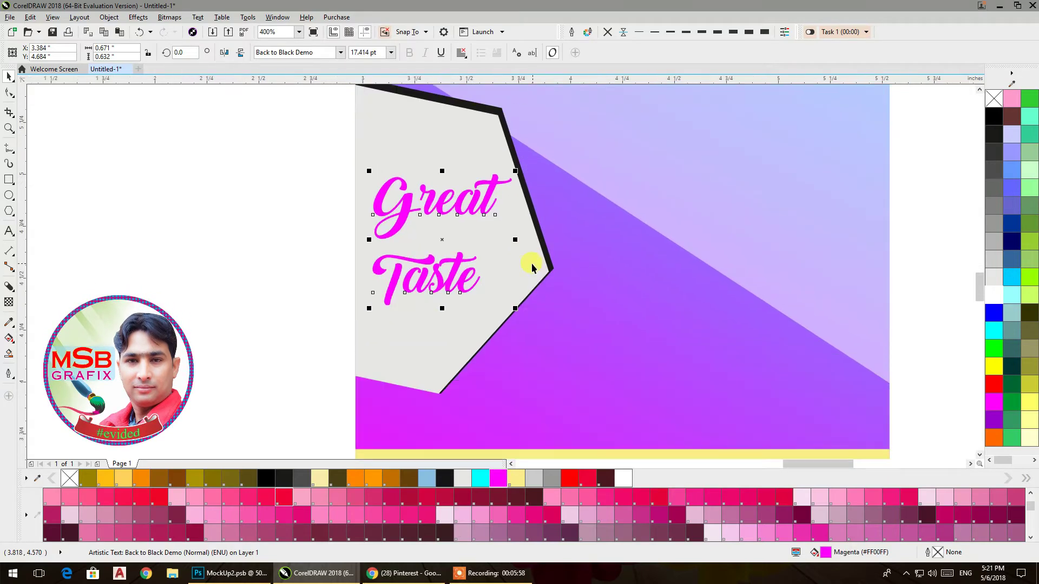
click(591, 479)
click(605, 480)
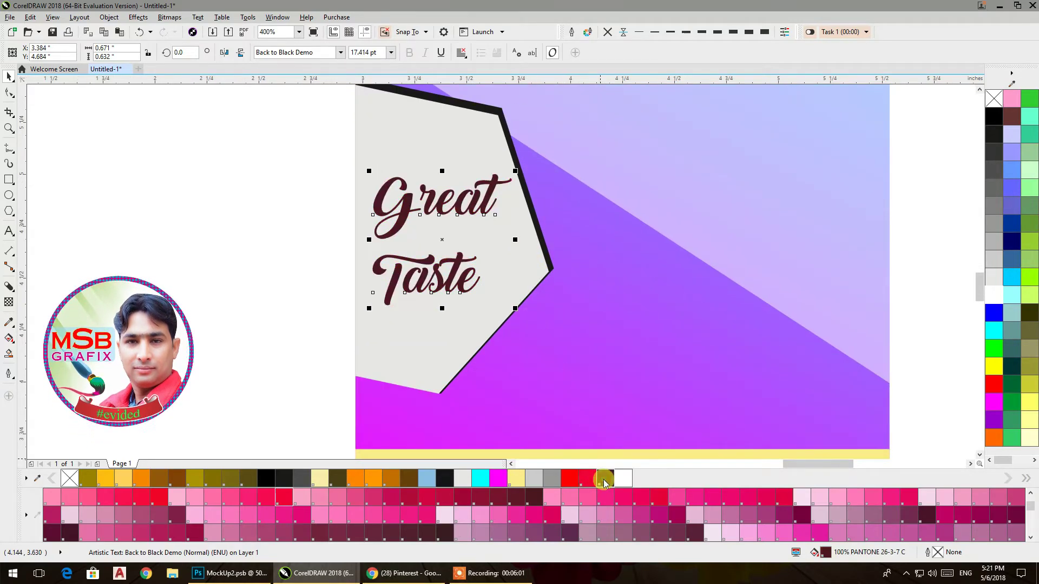
click(553, 481)
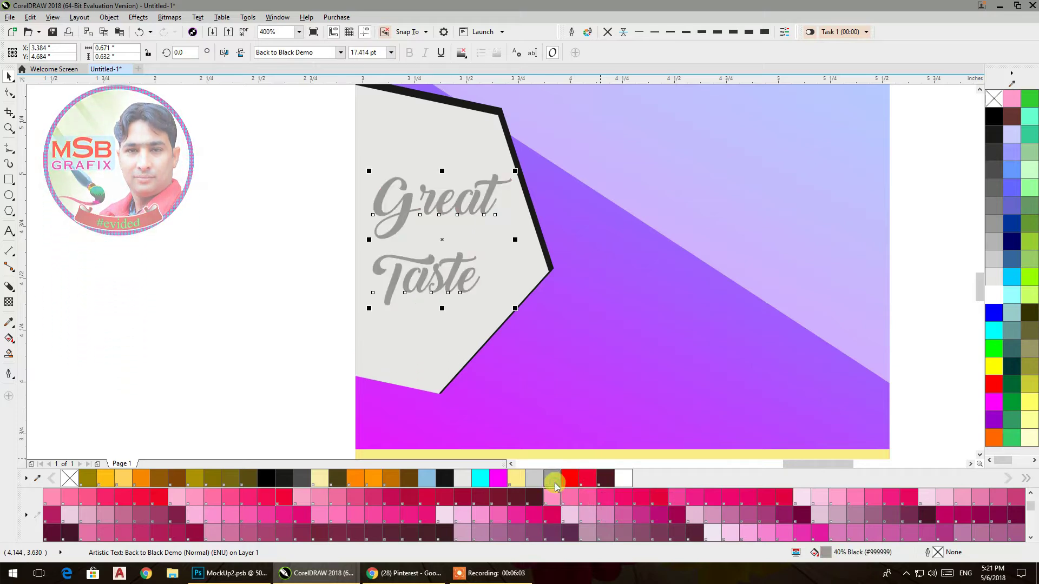
- Nudge the "Great Taste" text slightly lower in the polygon and test light lime green and 40% Black fills on it
drag(487, 212, 485, 221)
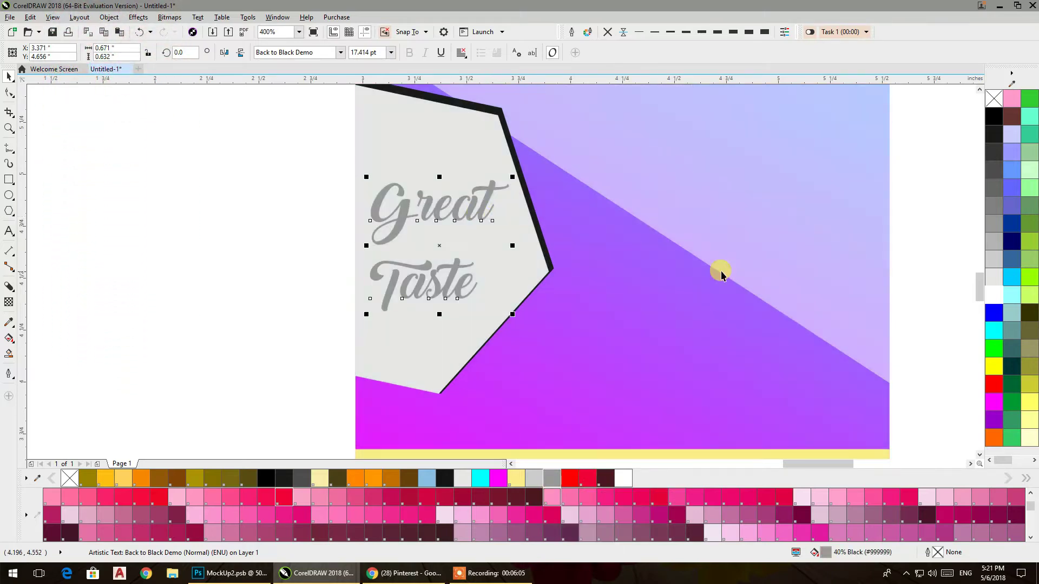
click(994, 135)
click(996, 230)
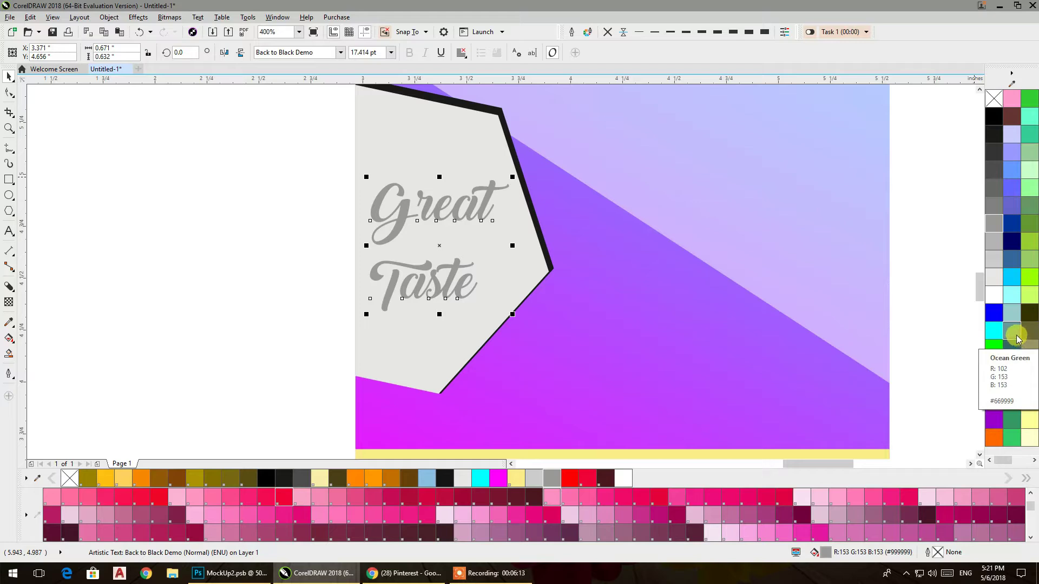
click(1033, 295)
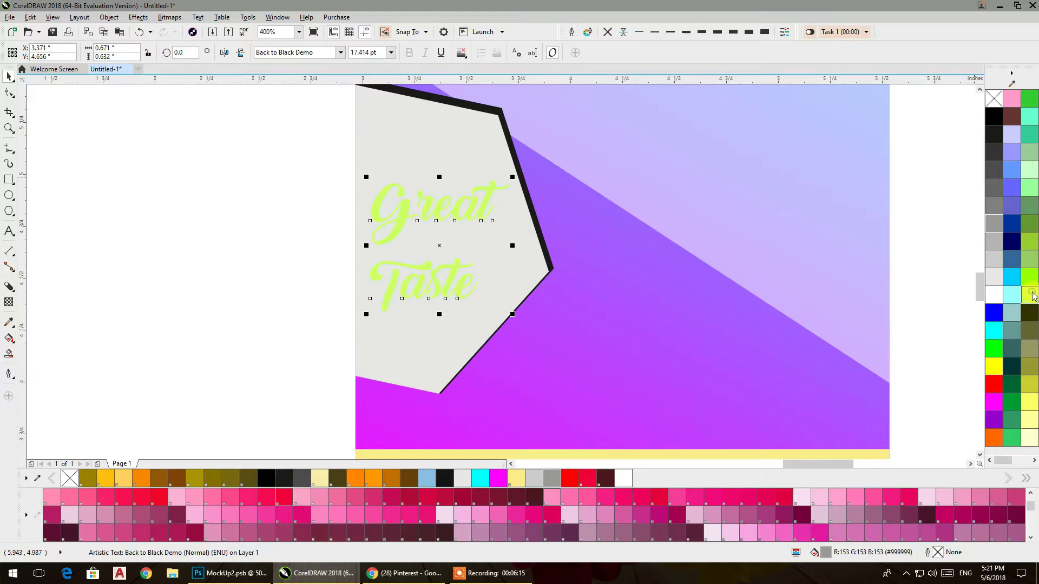
click(555, 483)
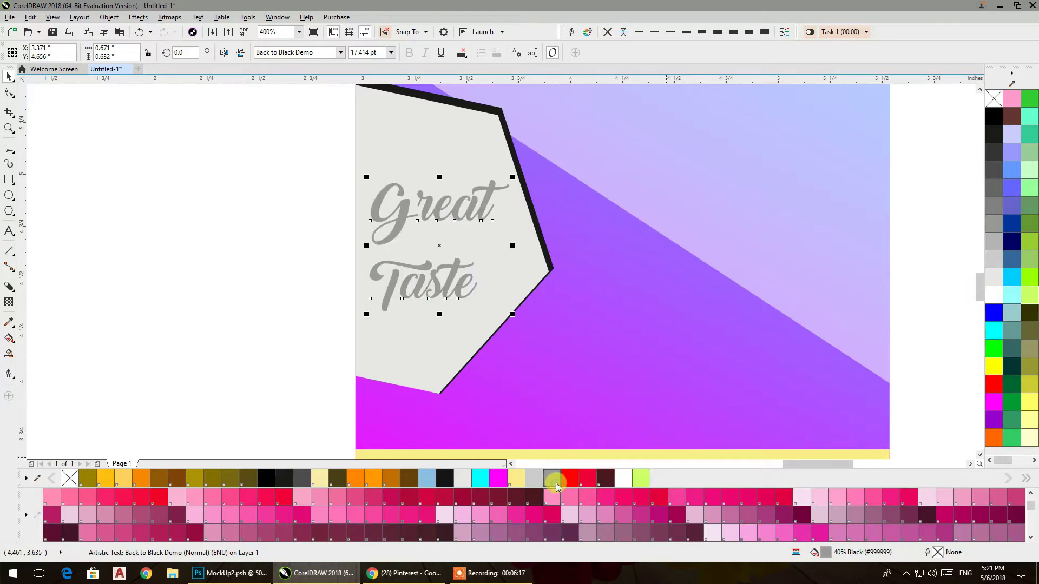
- Fill the "Great Taste" text with pink PANTONE 32-1-5 C and deselect it
click(521, 512)
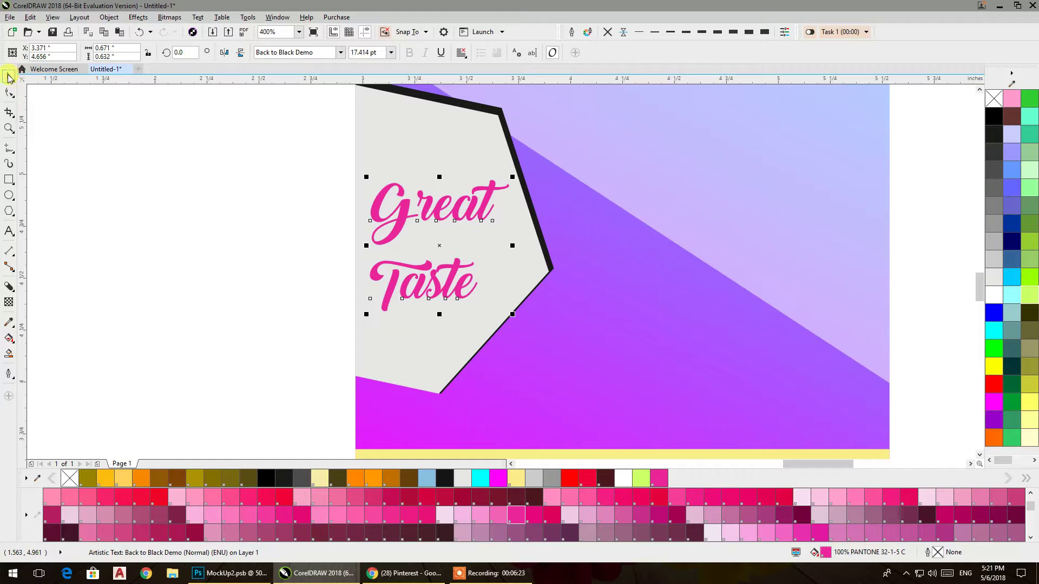
click(197, 171)
scroll(341, 210, down, 1)
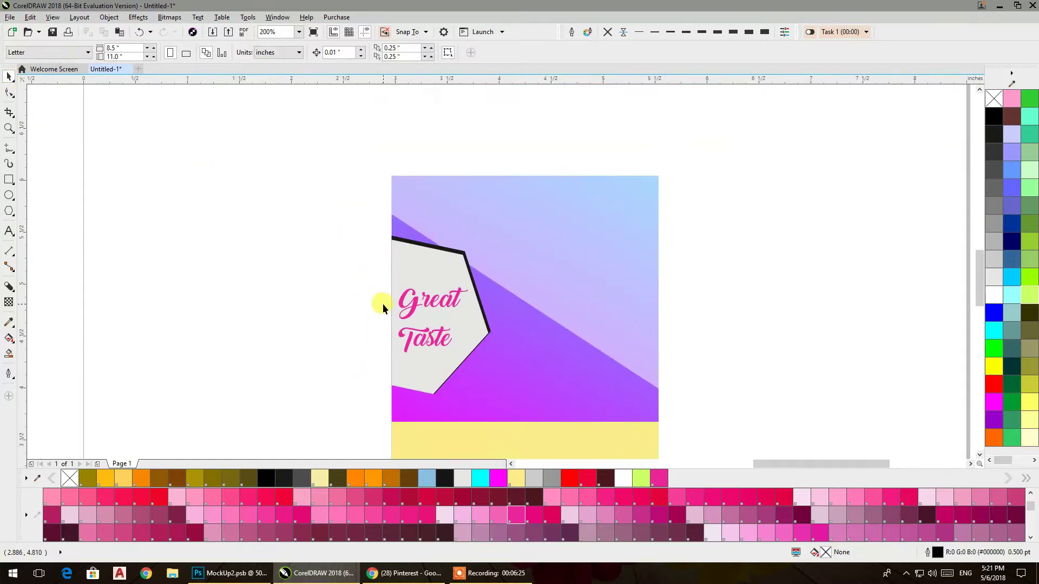
- Enlarge the black polygon behind the grey one to about 102.6% and align it as an even dark border
scroll(382, 304, down, 1)
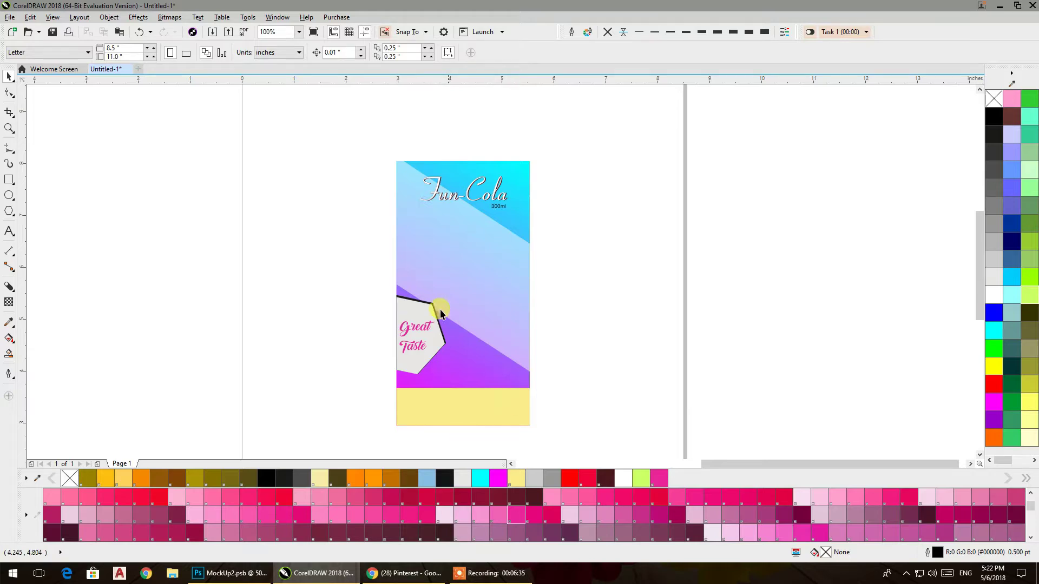
scroll(436, 306, up, 3)
scroll(420, 314, down, 1)
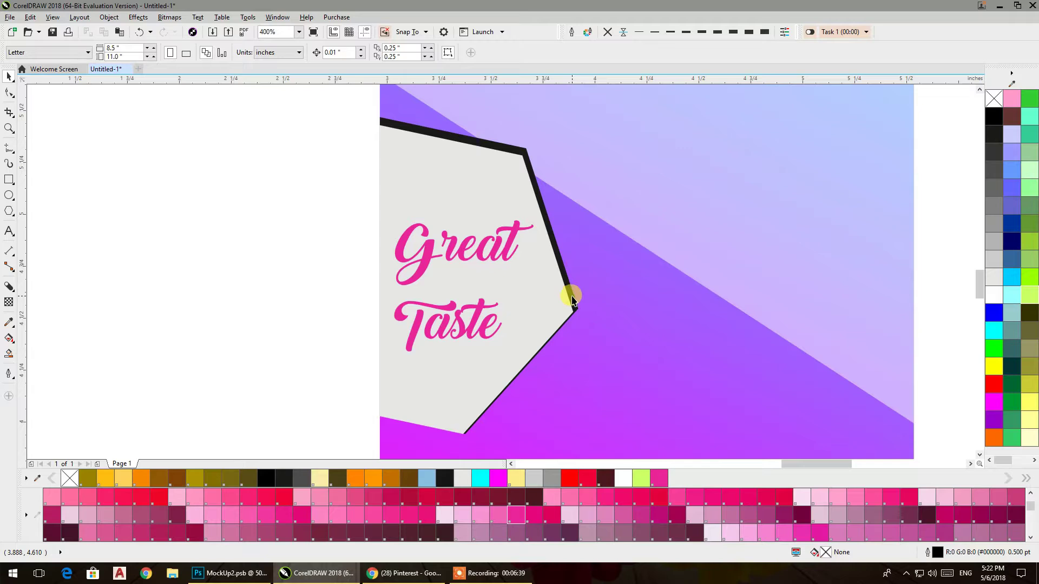
click(573, 300)
drag(571, 297, 567, 301)
drag(374, 262, 379, 261)
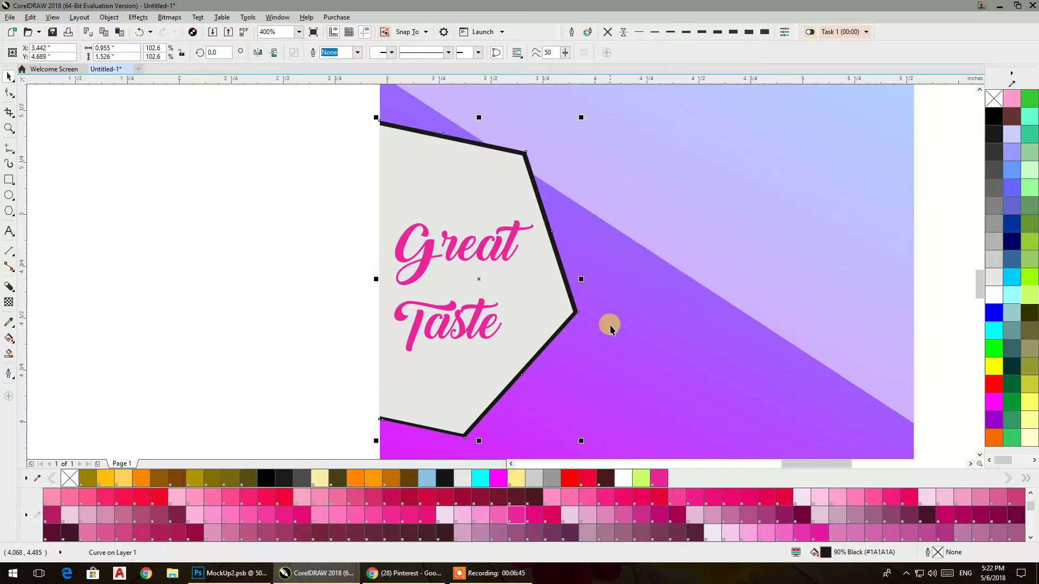
click(464, 197)
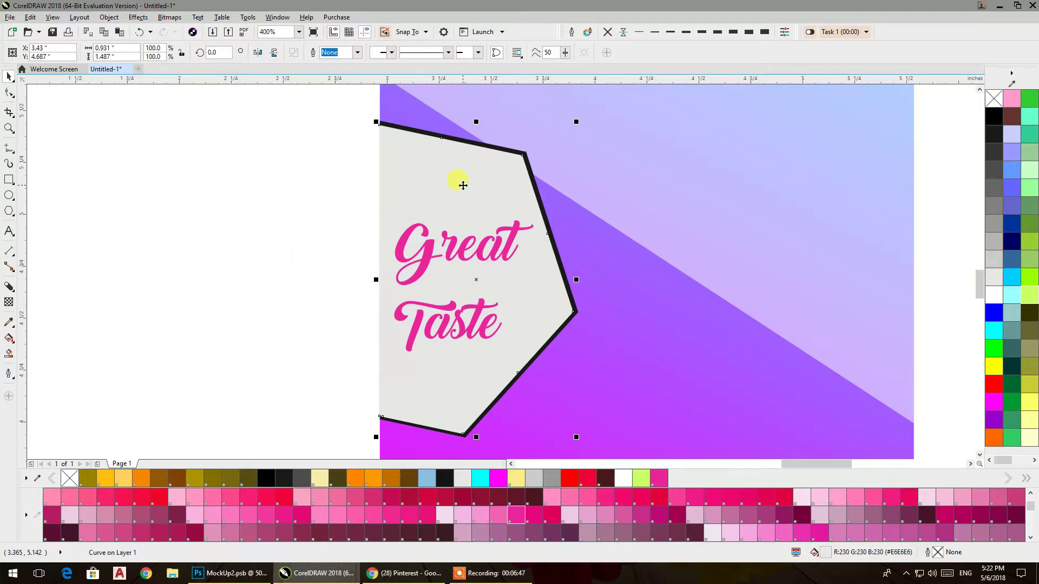
click(291, 248)
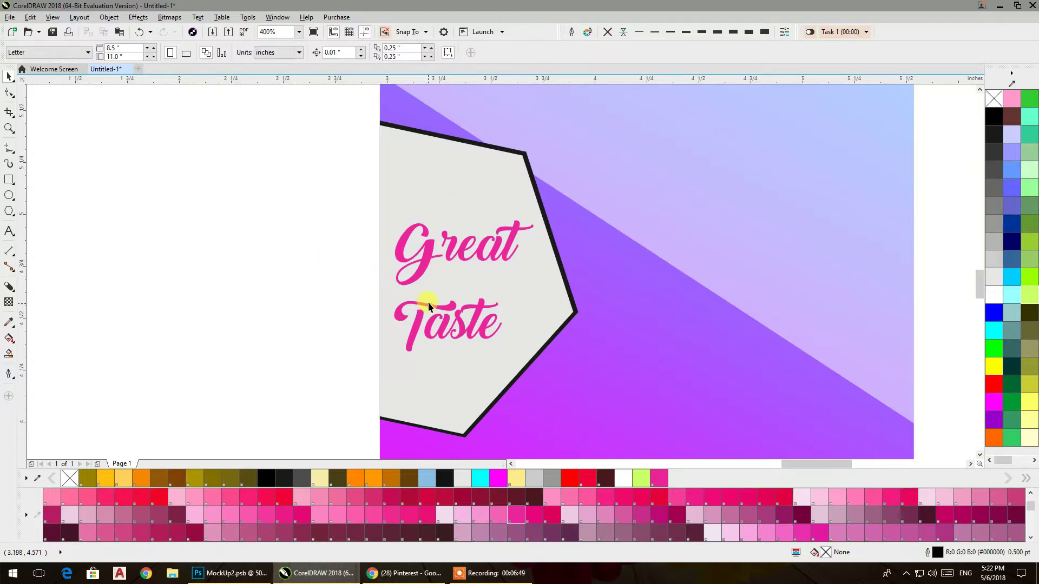
- Fill the "Great Taste" text with light pink PANTONE 32-3-1 C and deselect it
click(428, 305)
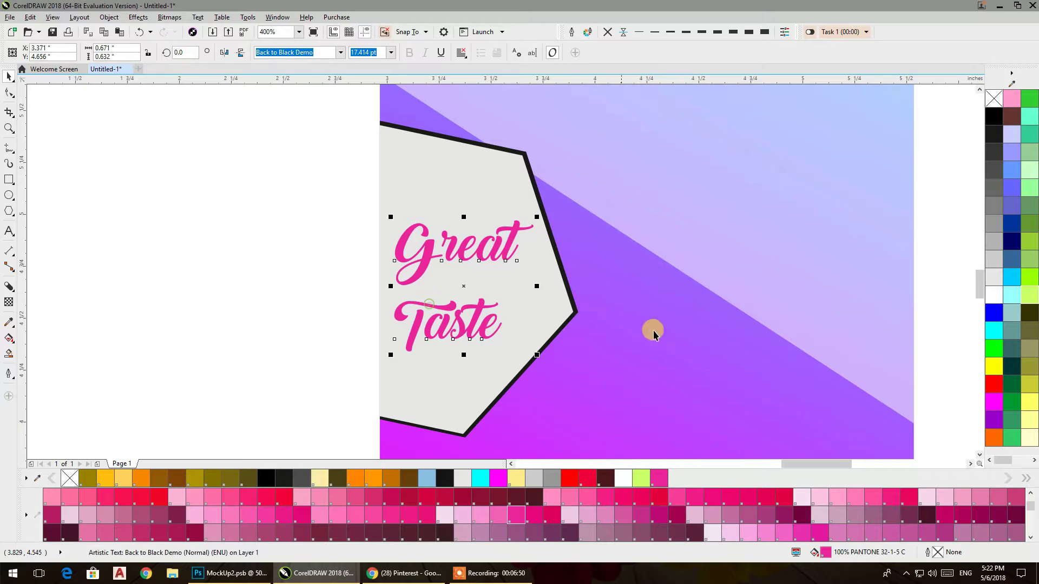
click(697, 517)
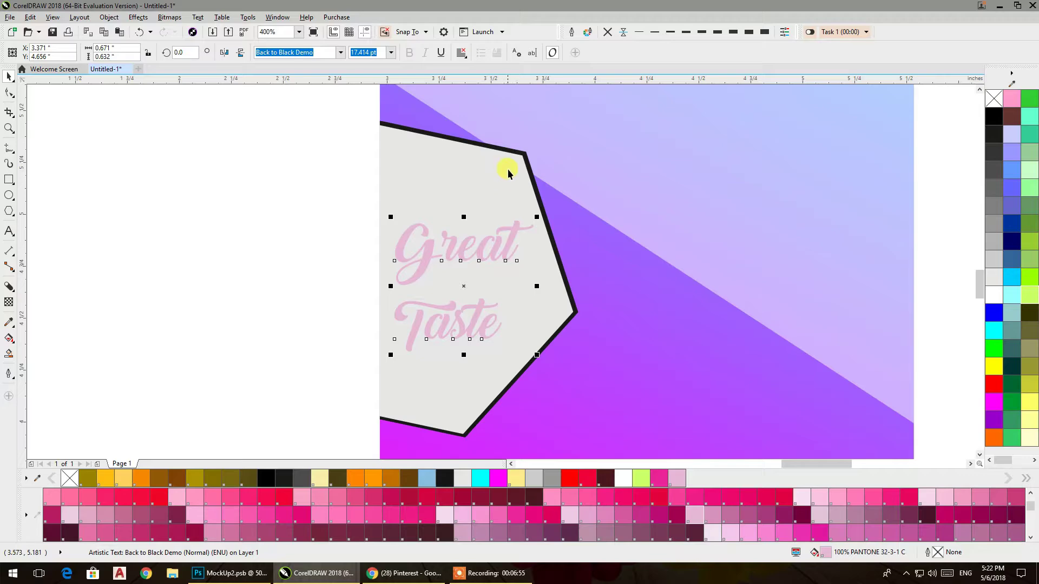
scroll(518, 165, down, 2)
scroll(538, 259, up, 3)
key(Escape)
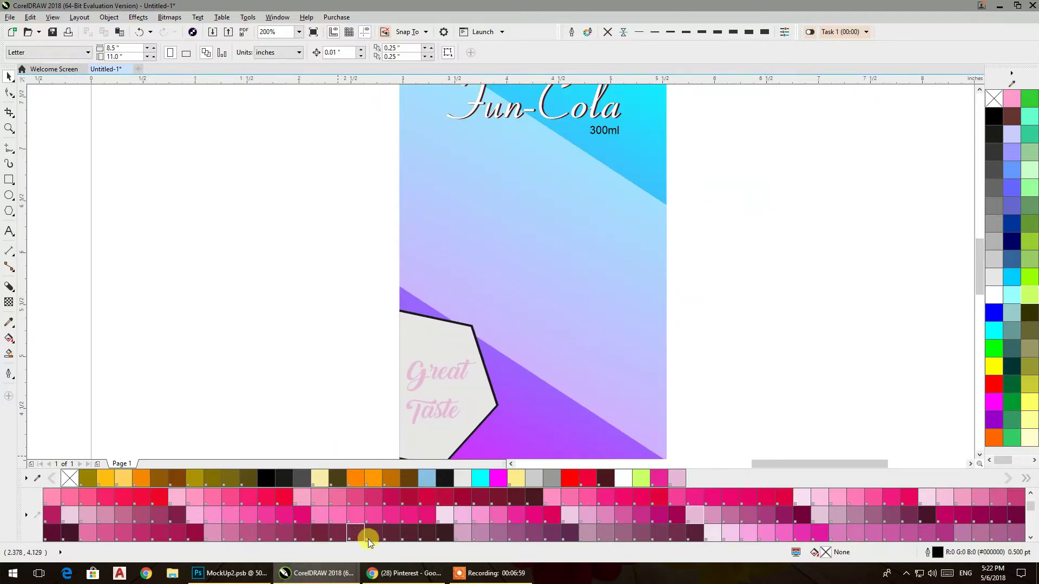
- Switch to Chrome, open a new browser tab and search Google for "ice"
click(397, 575)
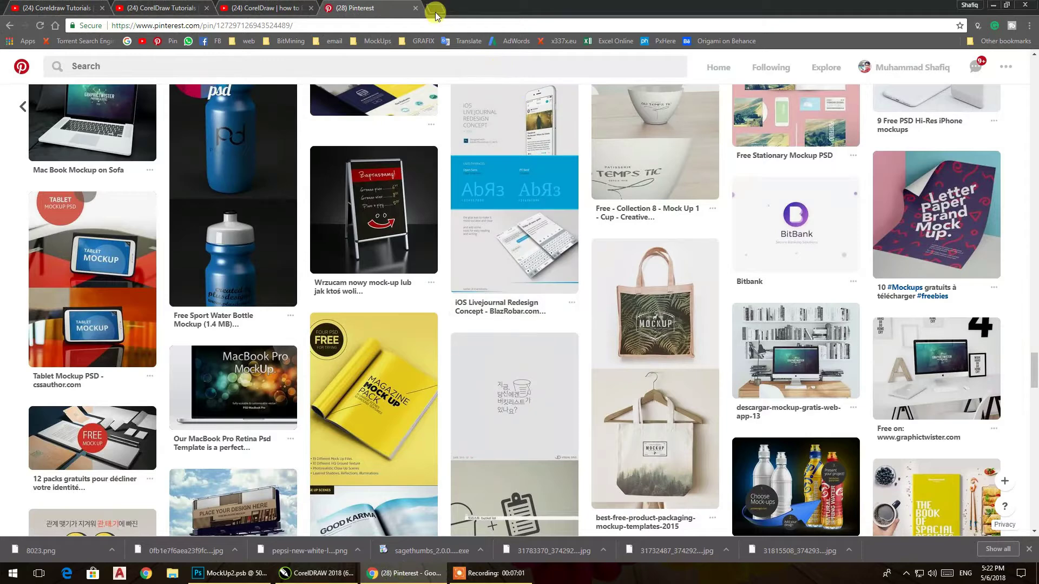
click(436, 12)
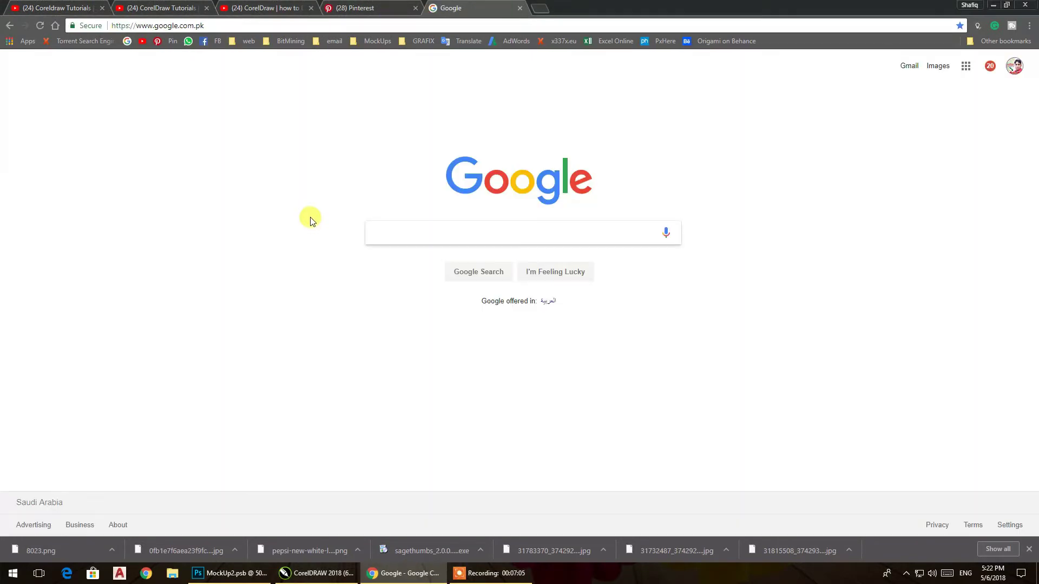
text(p)
key(BackSpace)
text(ice)
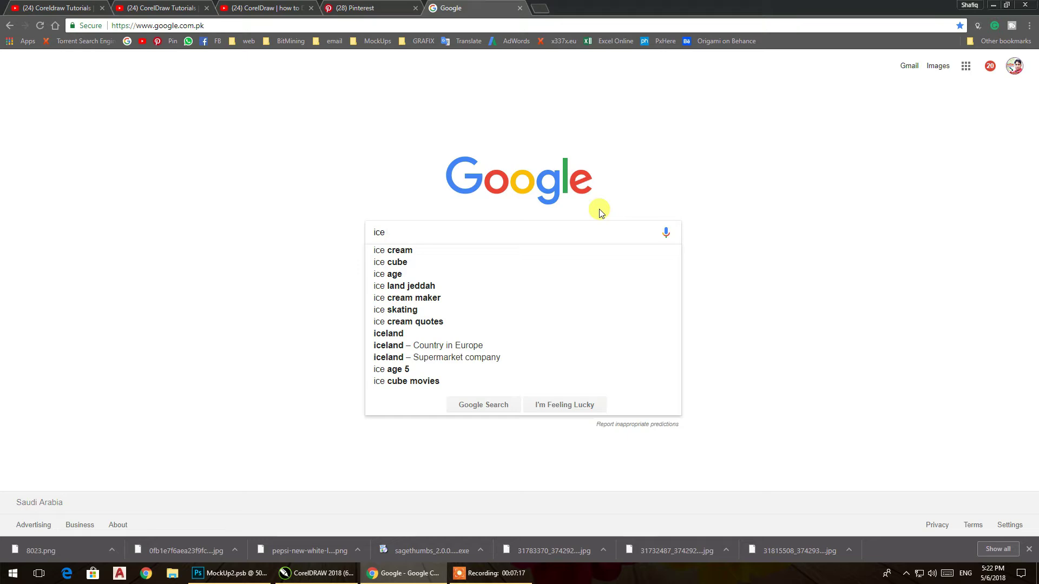
key(Return)
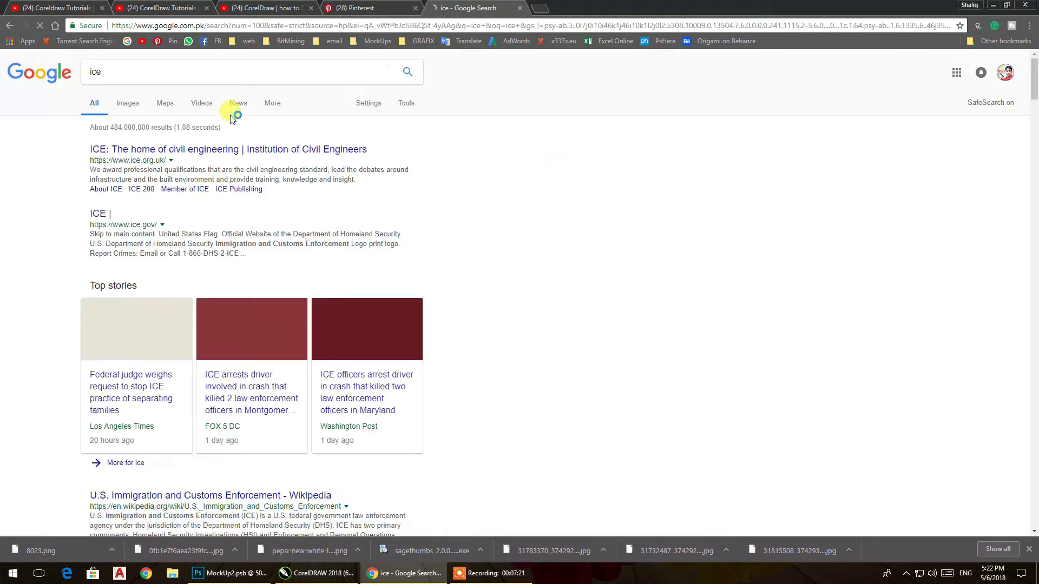
- Change the Google search to "ice cubes" and show the image results
click(135, 75)
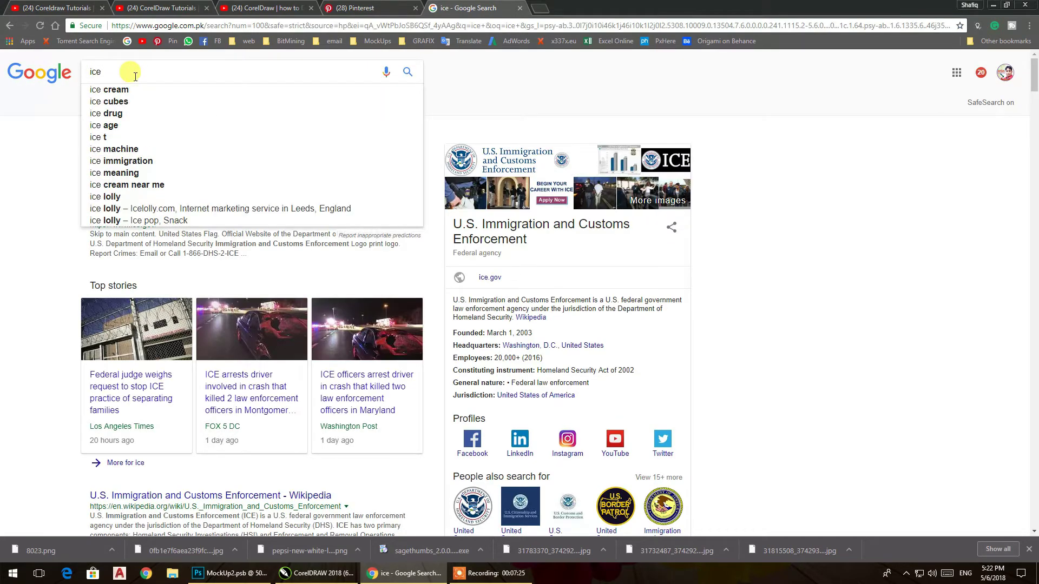
text(c)
key(Down)
key(Down)
key(Return)
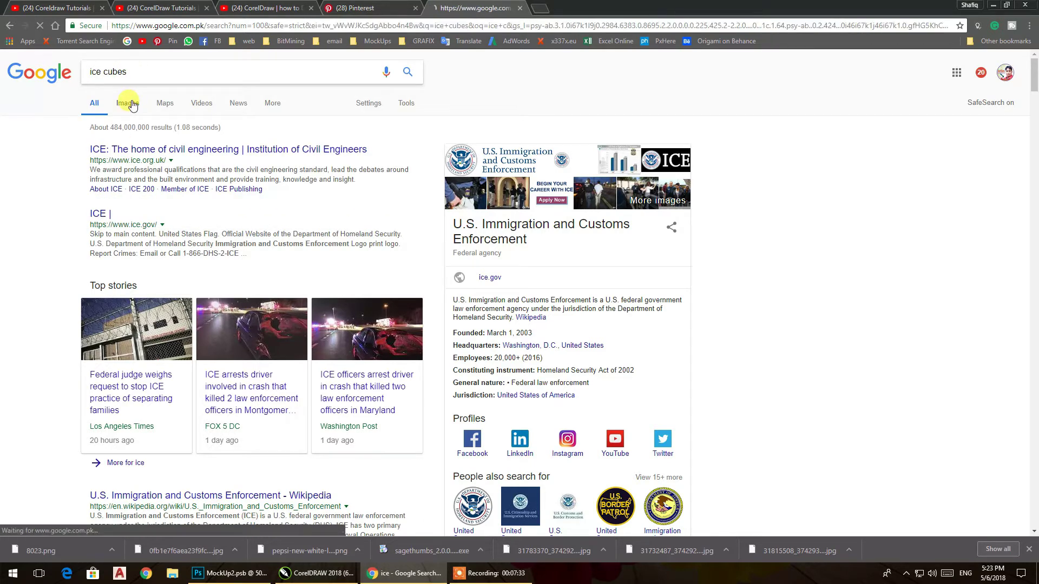
click(129, 103)
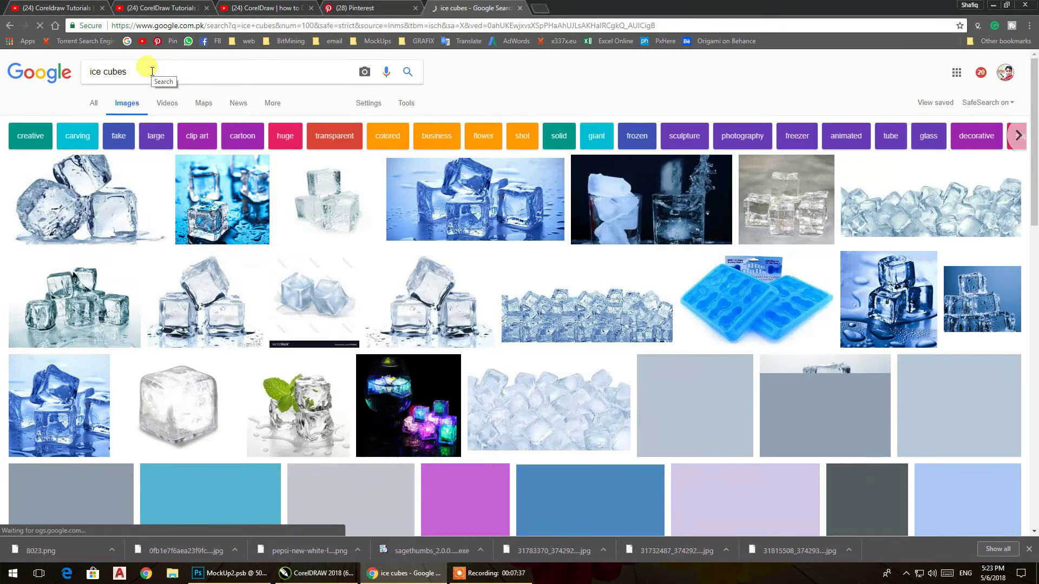
click(149, 72)
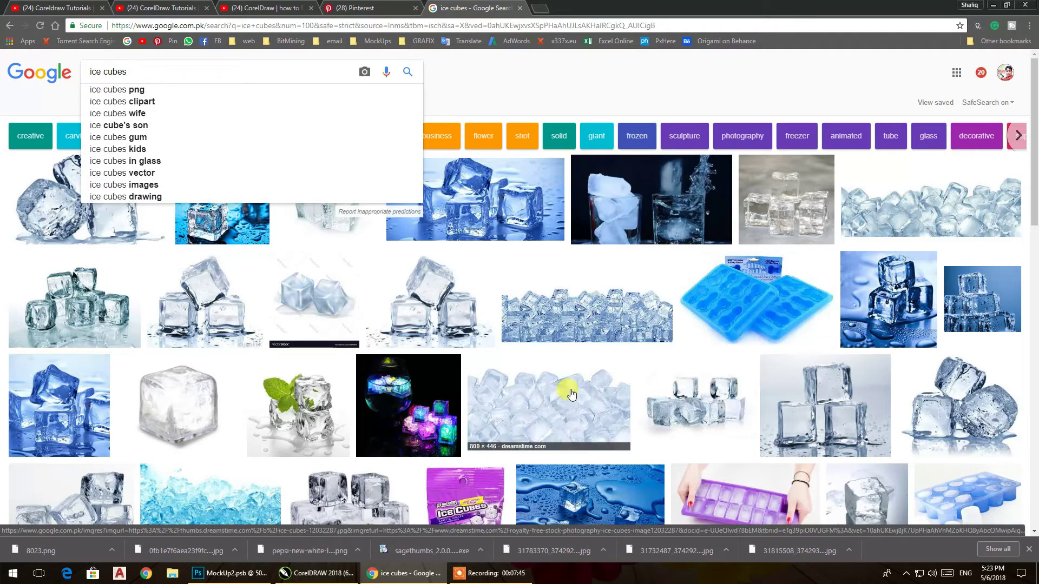
- Preview the wide ice cube pile picture, open its larger iStock related image and copy that image
click(613, 303)
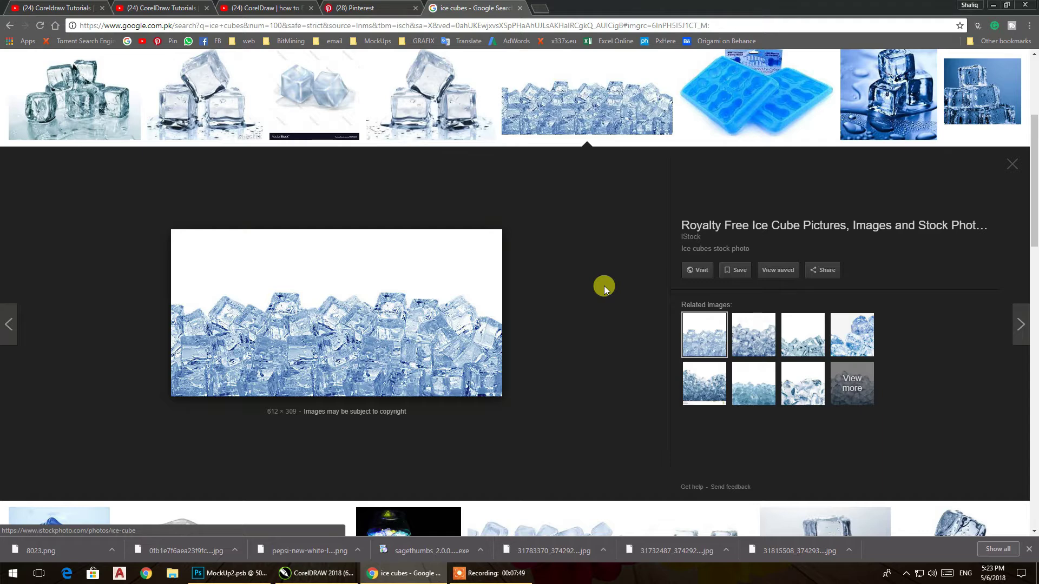
click(753, 335)
right_click(476, 284)
click(513, 393)
- Switch to CorelDRAW, paste the ice cube picture, scale it down and move it beside the label
click(310, 574)
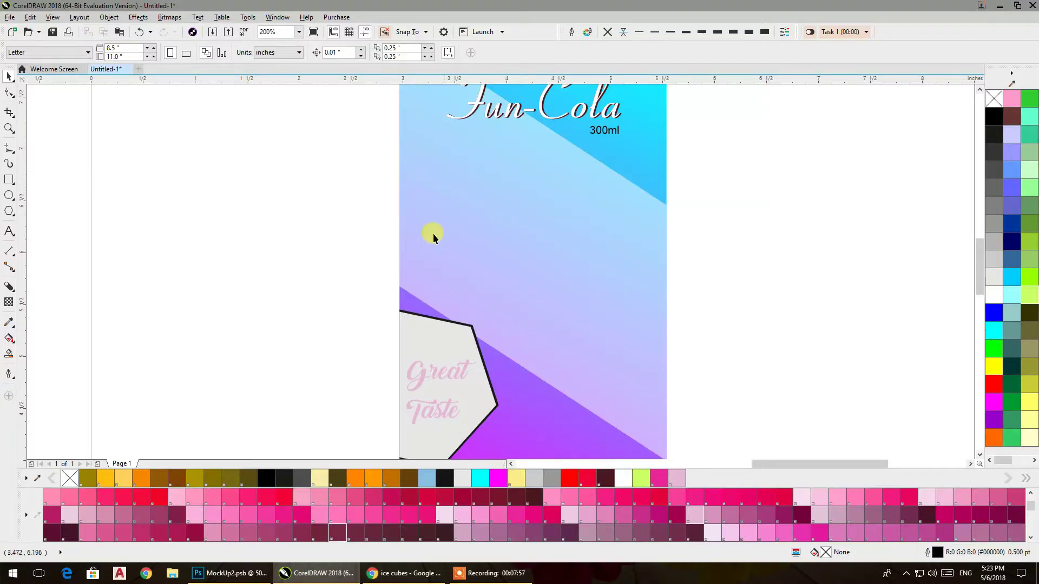
scroll(404, 225, down, 3)
drag(545, 271, 489, 236)
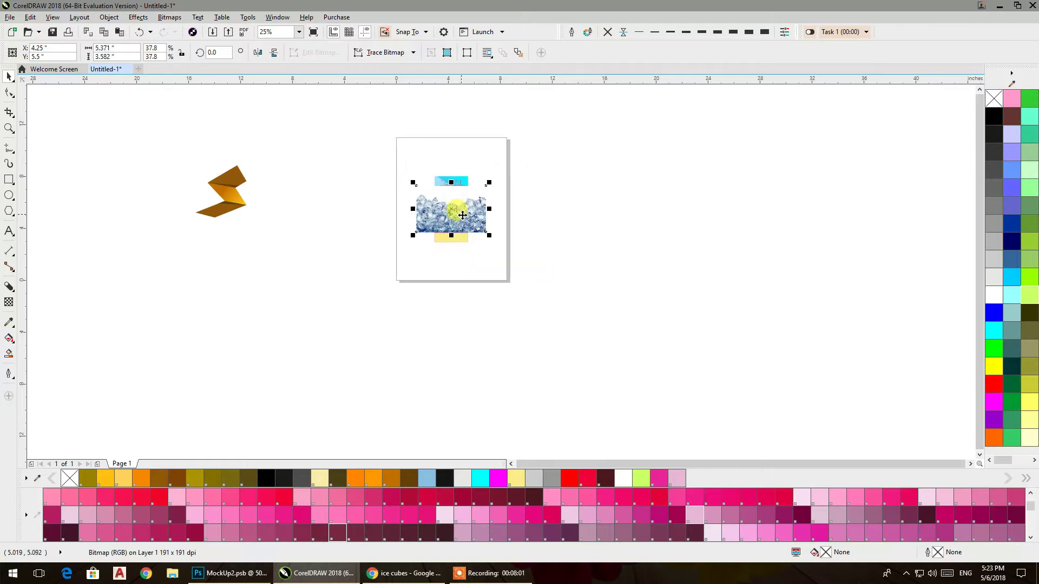
scroll(467, 221, up, 3)
drag(429, 248, 615, 262)
- PowerClip the ice picture inside the label and position it, about 3.45 by 2.3 inches, across the lower part
right_click(605, 234)
click(636, 238)
click(474, 297)
double_click(475, 297)
drag(445, 271, 448, 298)
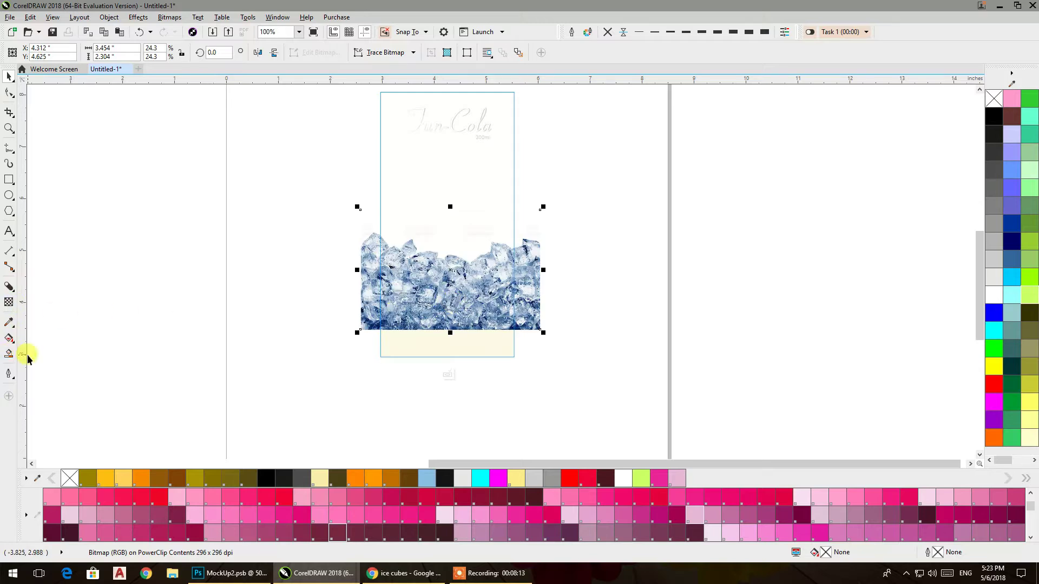
- Fade the ice picture upward with a 90° linear transparency and finish editing the PowerClip contents
click(8, 302)
click(442, 296)
click(454, 294)
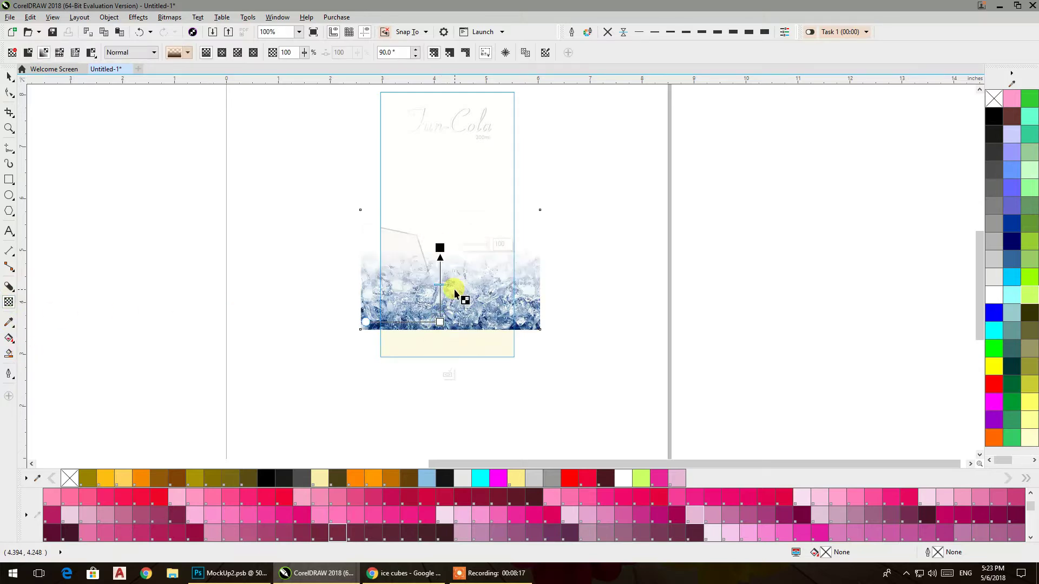
click(6, 79)
click(597, 264)
click(579, 263)
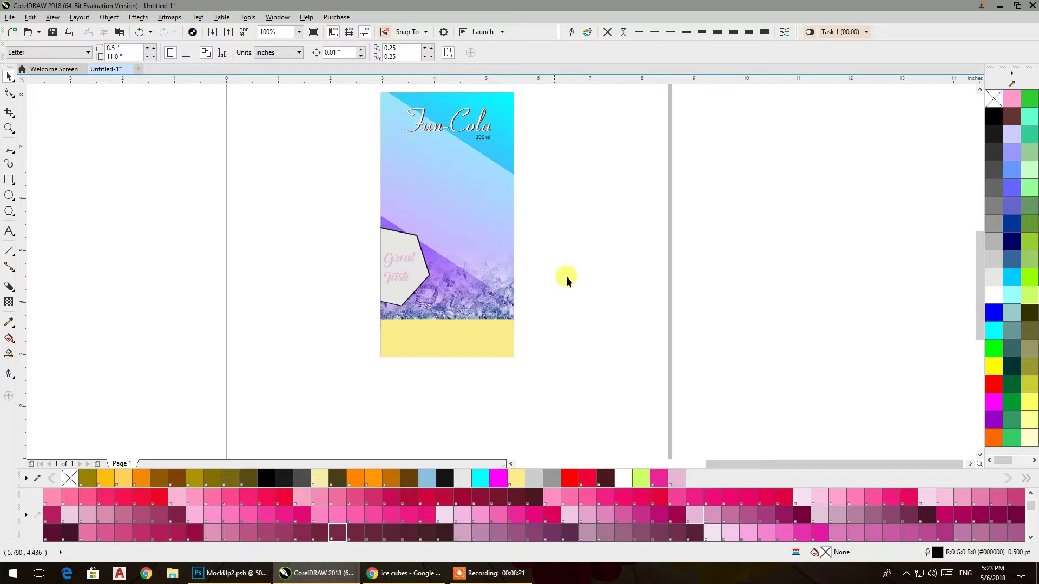
scroll(489, 277, up, 1)
- Switch to Chrome and examine other ice cube pictures in the image results for a better match
click(404, 573)
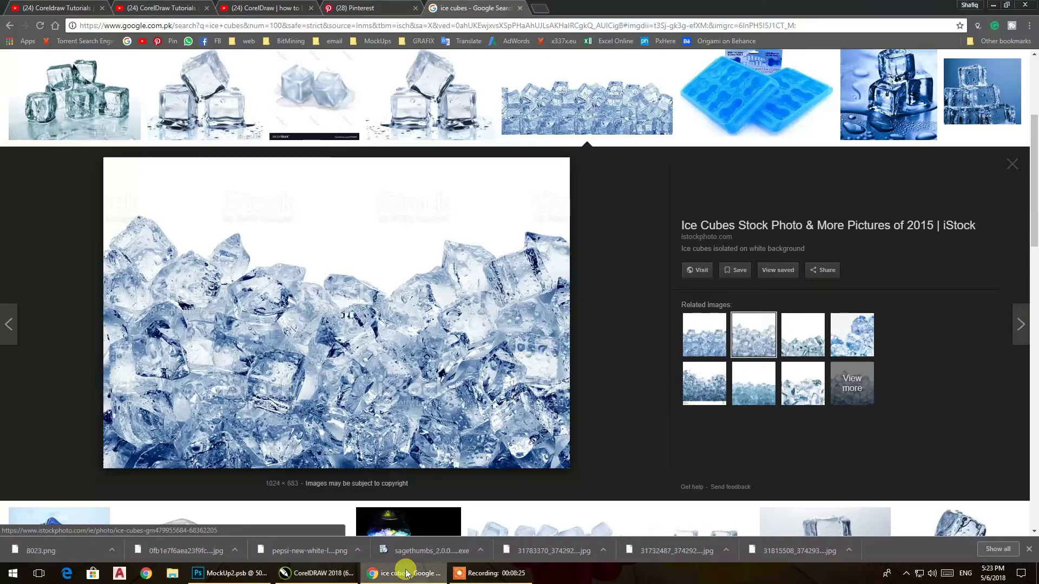
scroll(496, 192, up, 2)
scroll(494, 179, down, 10)
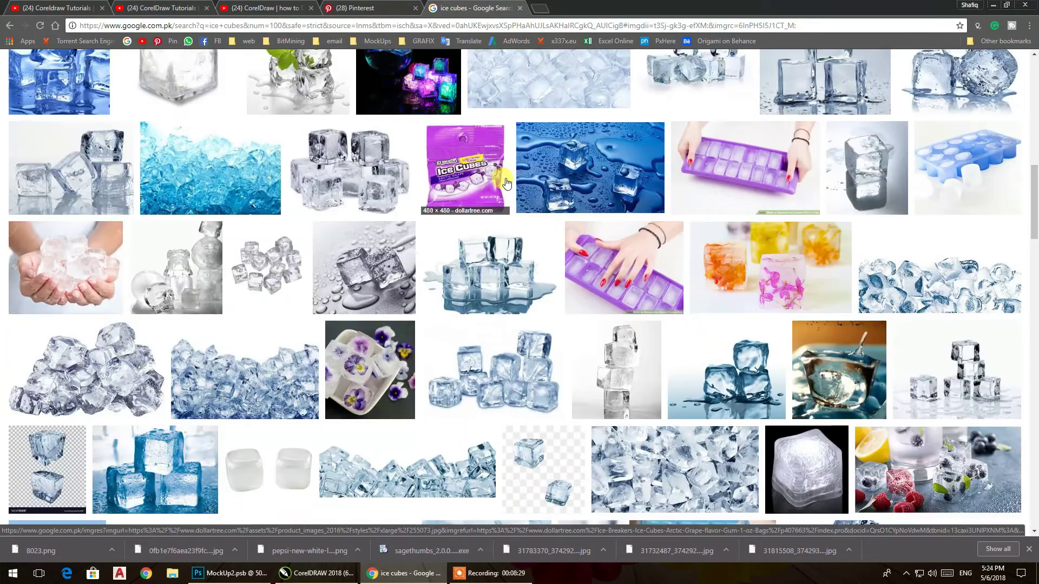
click(538, 167)
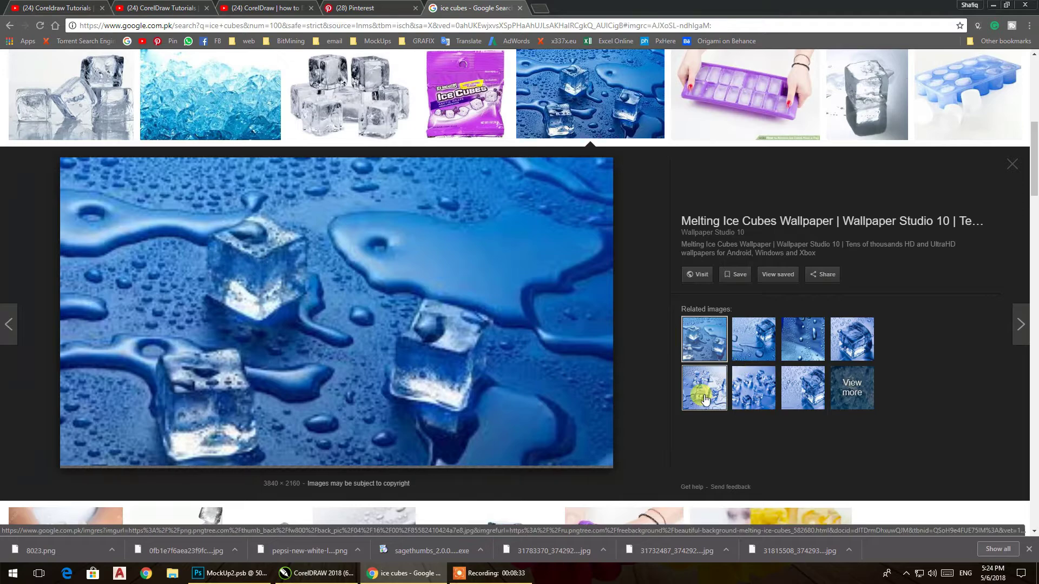
click(193, 118)
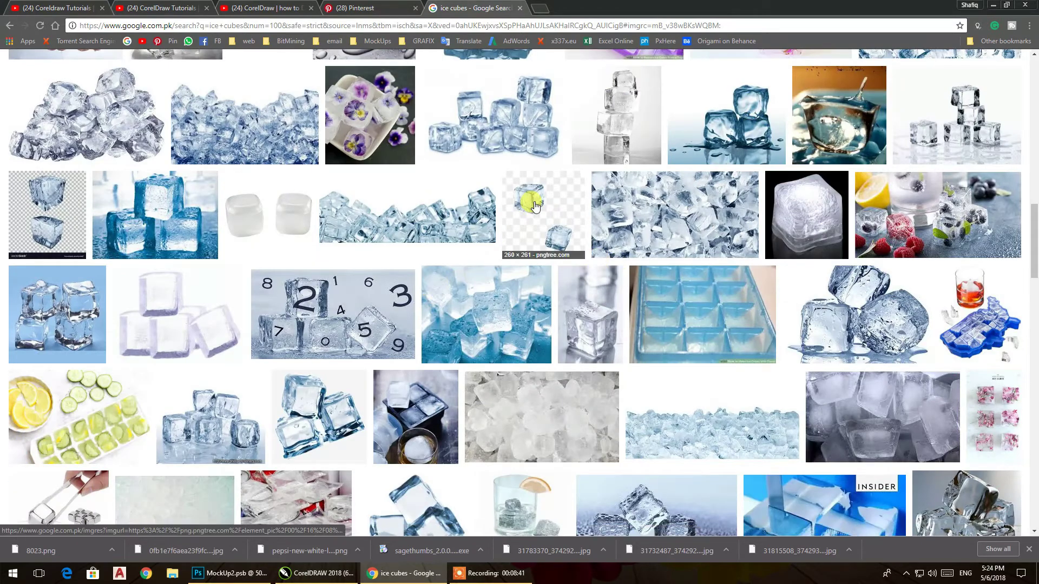
click(482, 249)
scroll(483, 250, up, 15)
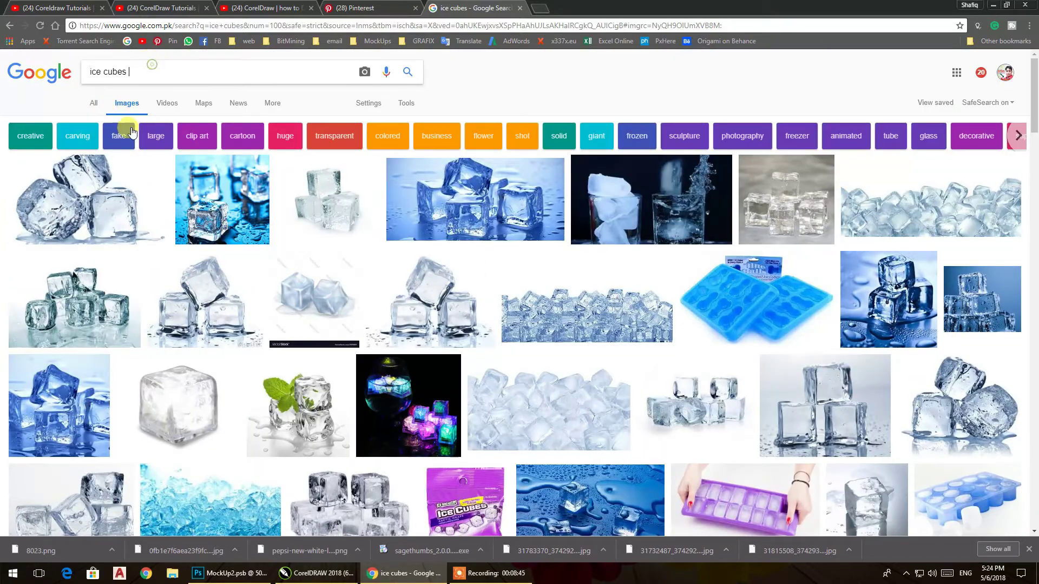
click(87, 206)
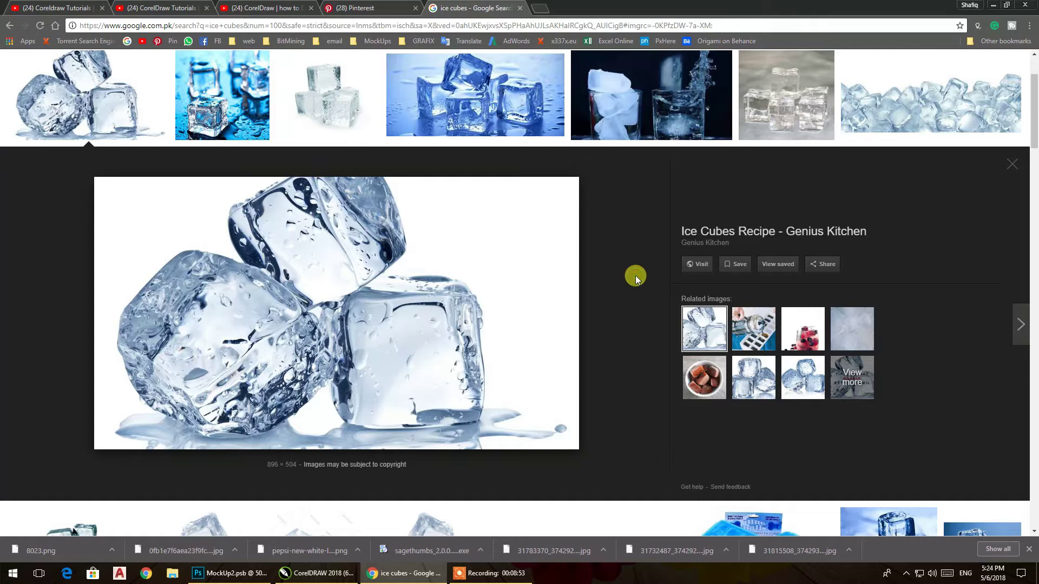
click(789, 113)
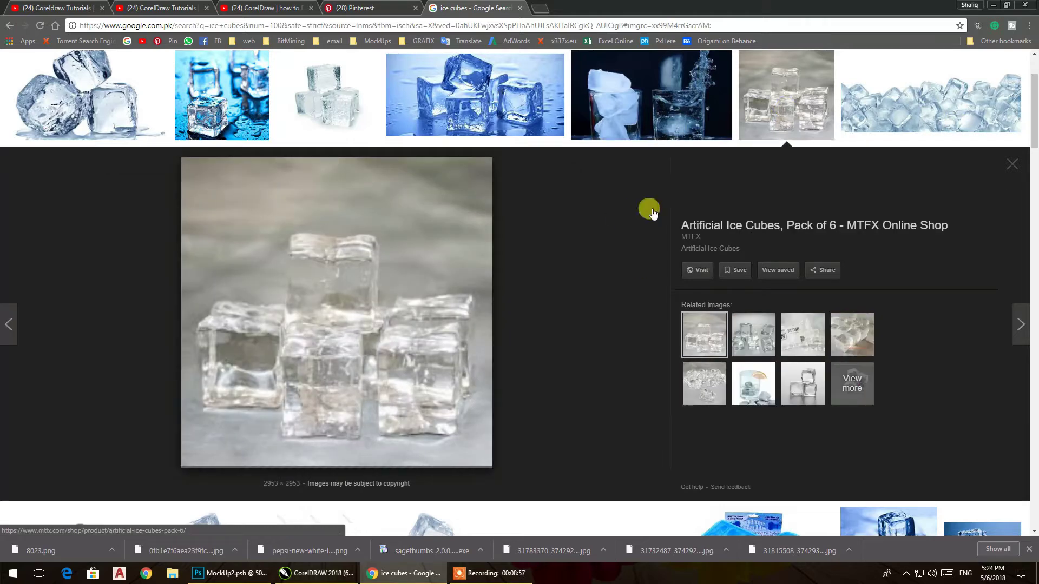
- Refine the image search to "ice cubes png"
scroll(222, 65, up, 3)
text(png)
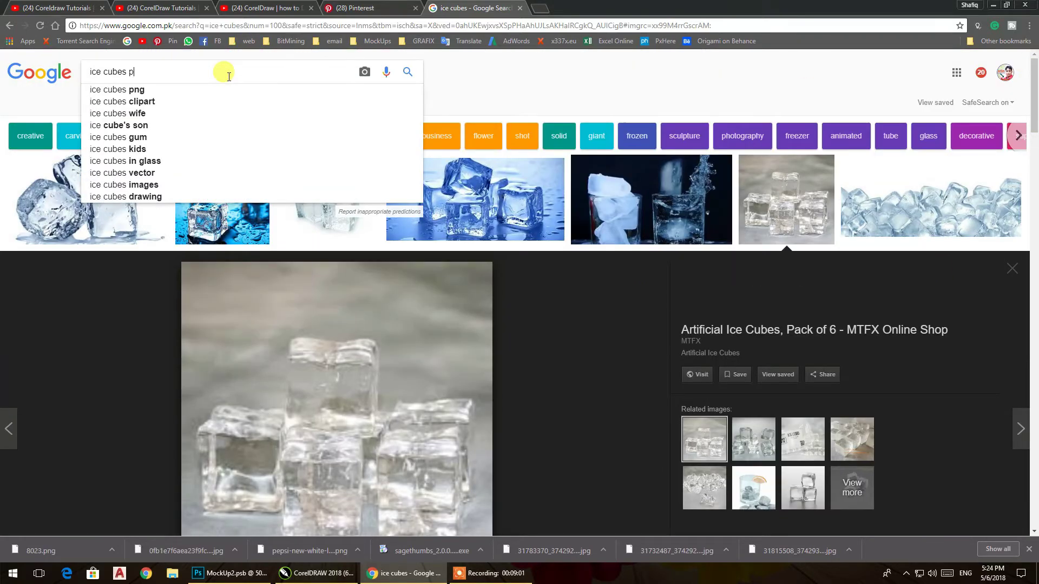
key(Return)
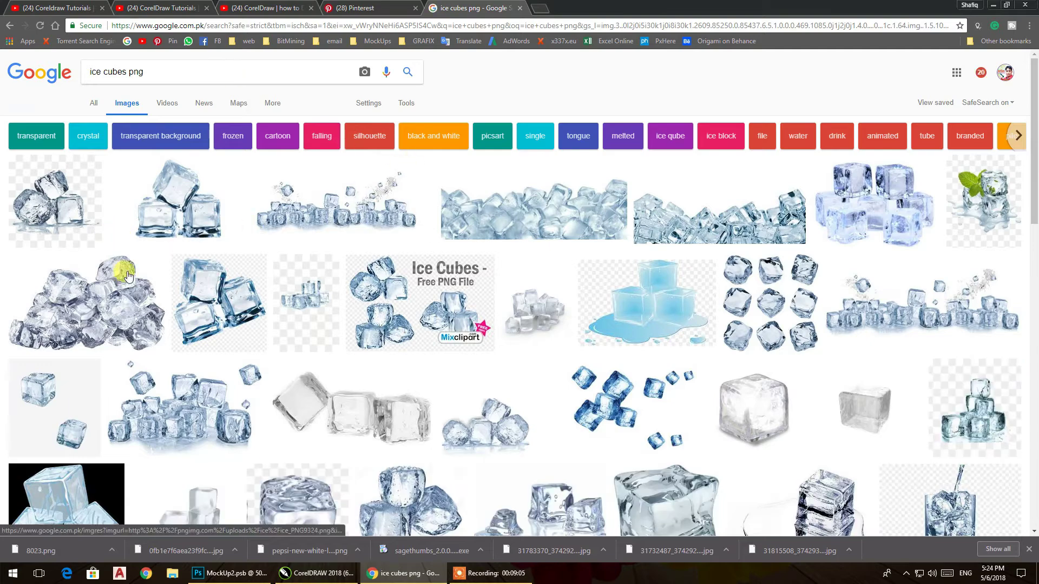
- Examine several ice cube pictures and their related images, and open the wide picture of piled and floating cubes
click(212, 416)
scroll(206, 216, up, 5)
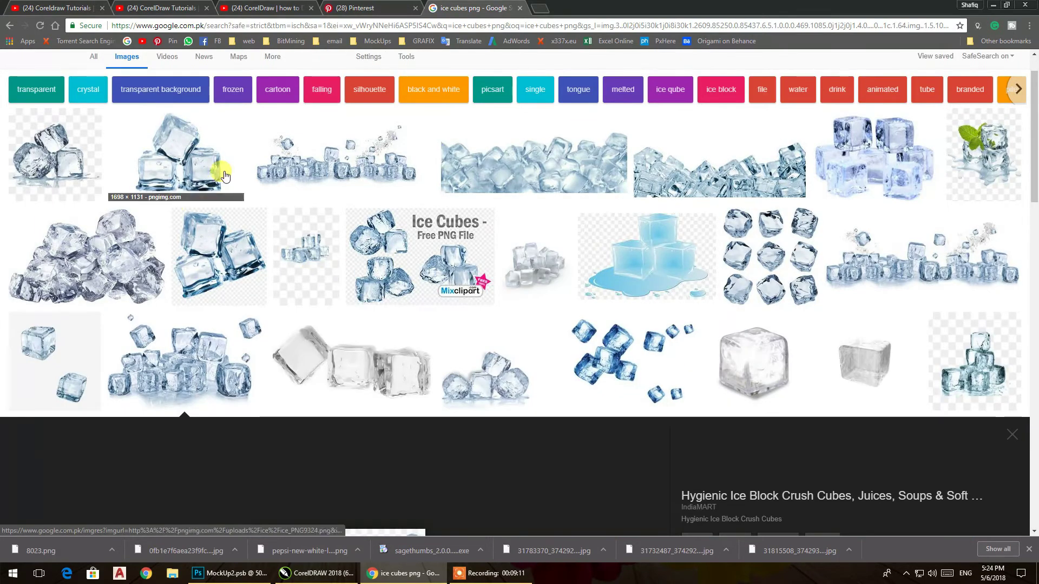
click(74, 163)
click(58, 103)
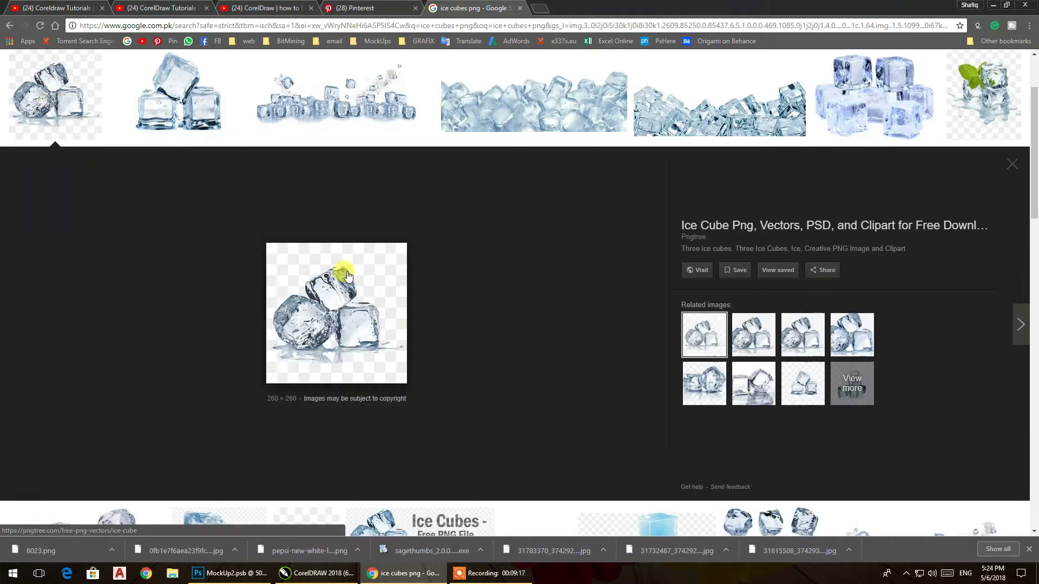
click(753, 336)
click(704, 384)
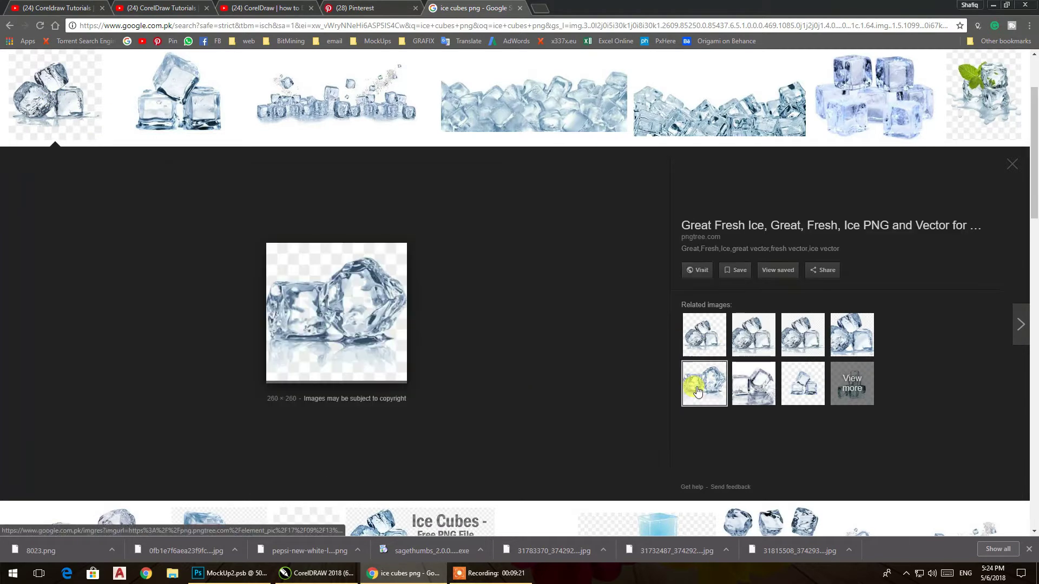
scroll(534, 221, down, 1)
scroll(535, 222, down, 6)
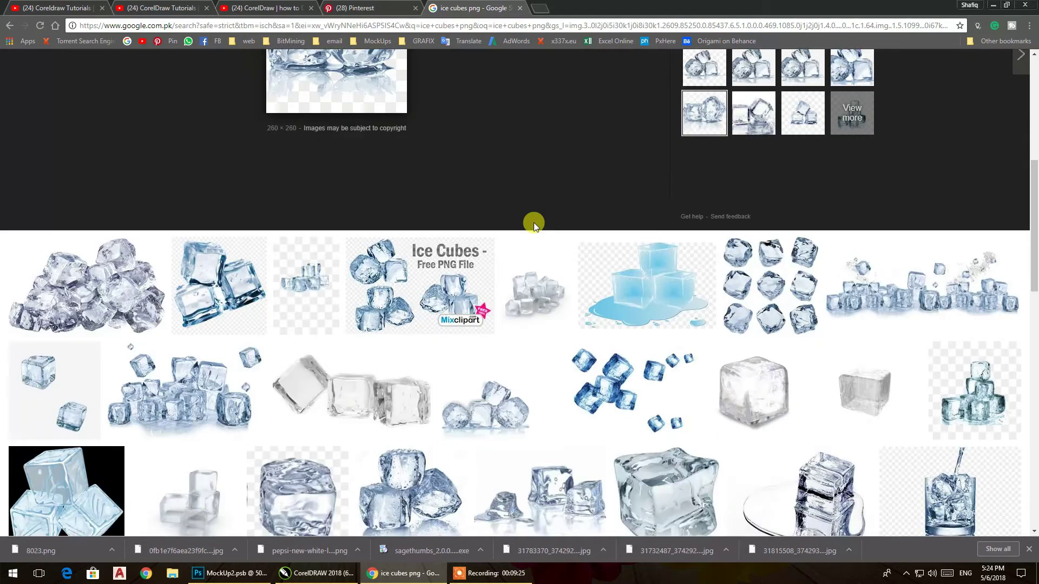
click(196, 265)
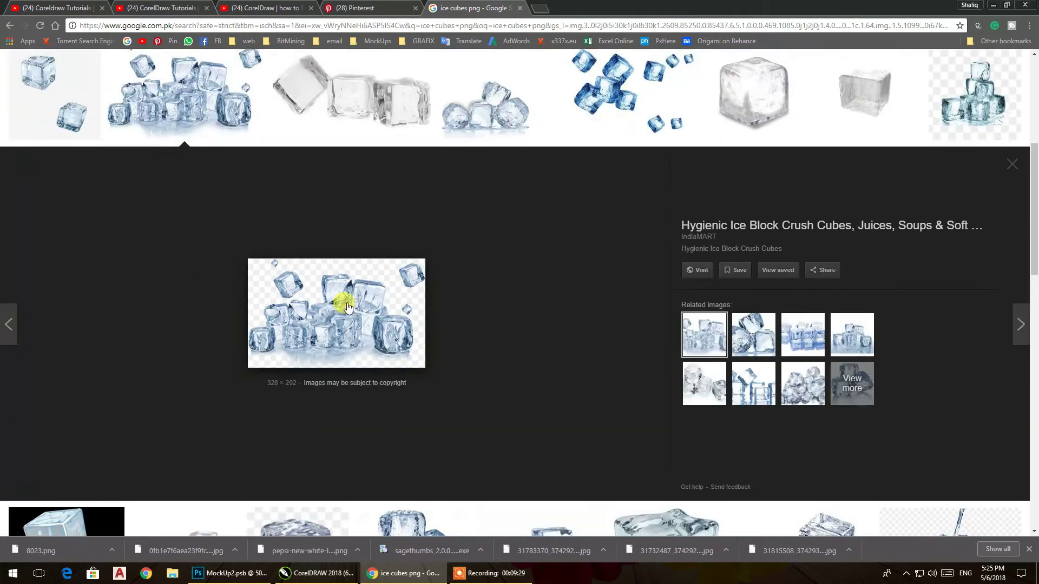
- Try to copy the ice cube pile picture and paste it into the CorelDRAW label document
right_click(337, 296)
click(382, 406)
key(alt+Tab)
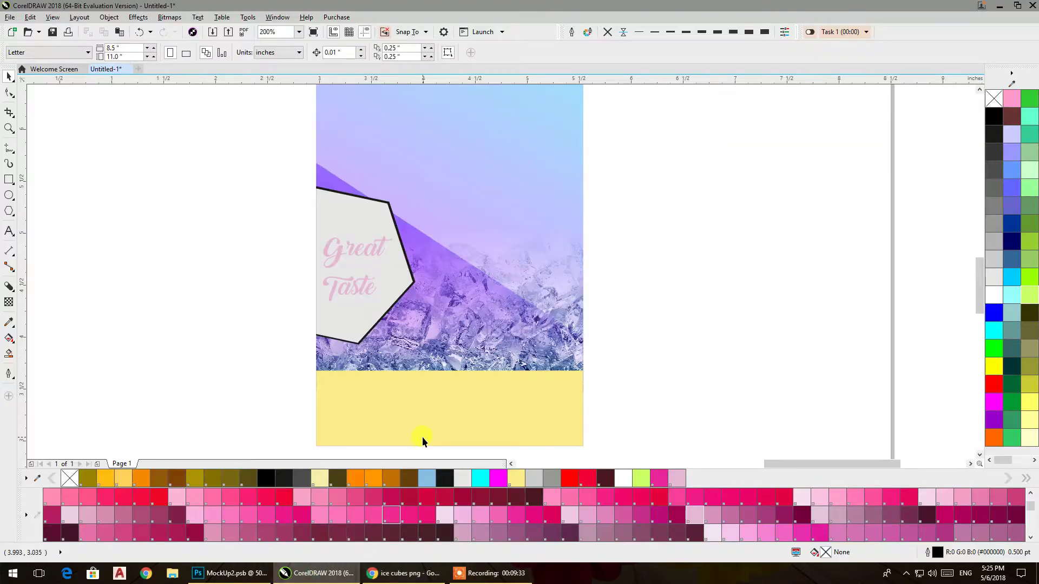
key(ctrl+v)
- Switch back to Chrome and save the ice cube pile picture as the PNG hygienic-ice-block-crush-cubes-500x500 in the Symbols folder
click(388, 573)
right_click(366, 297)
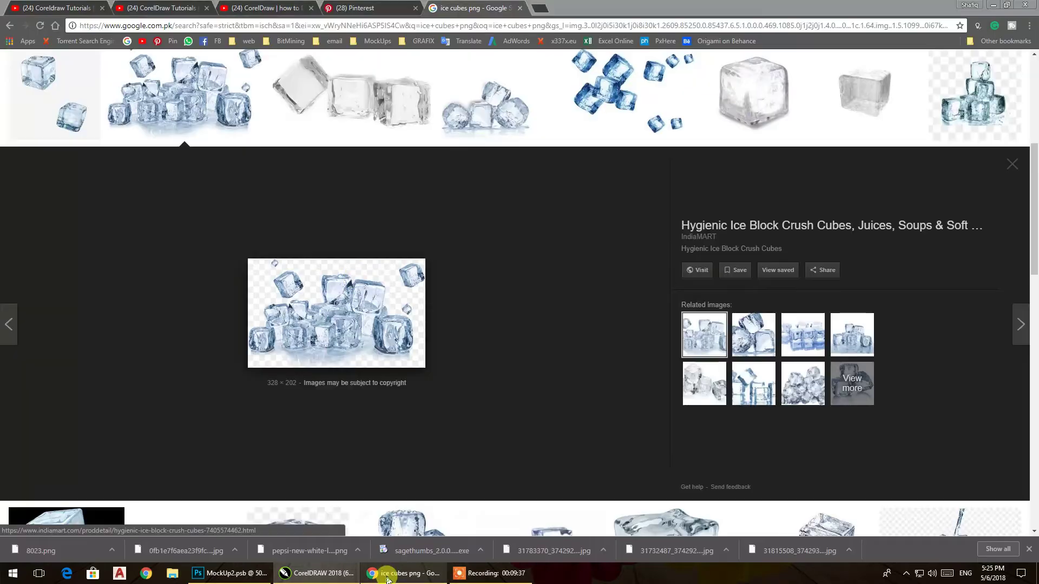
click(398, 317)
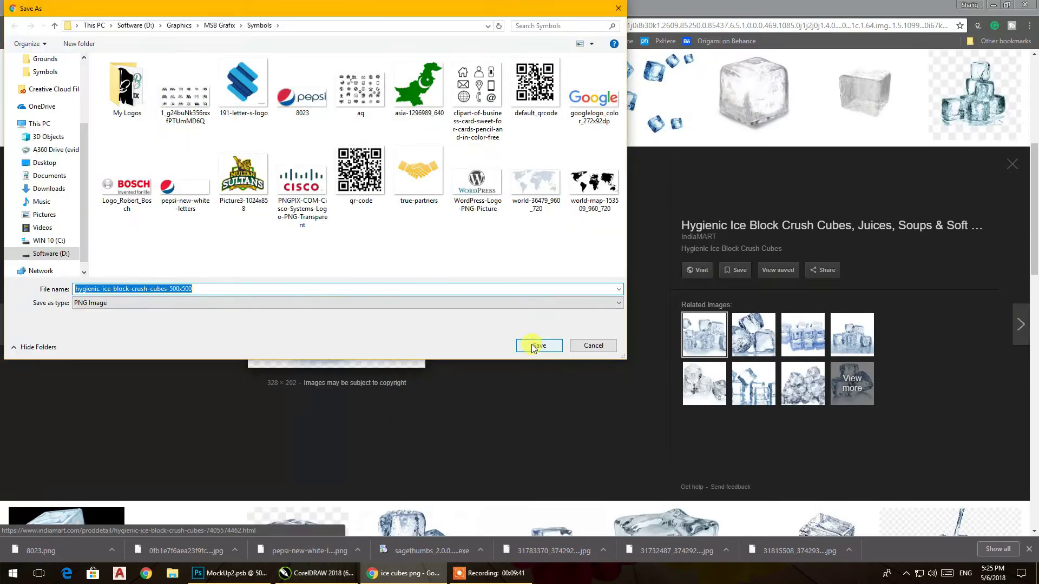
click(314, 27)
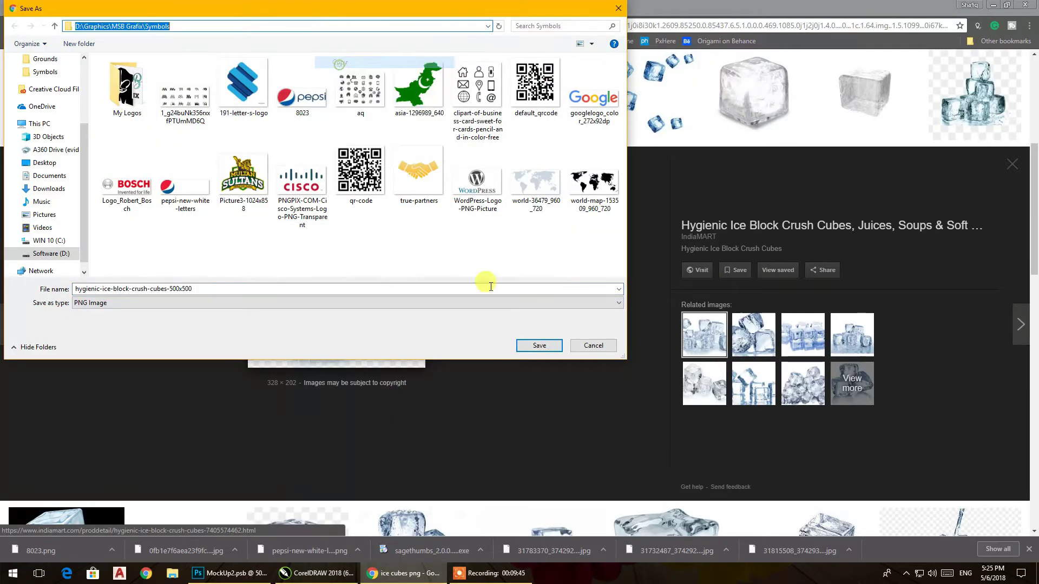
click(539, 345)
- Switch to CorelDRAW, import hygienic-ice-block-crush-cubes-500x500 at about 2.52 by 1.55 inches and place it across the label's lower end
click(348, 571)
right_click(212, 217)
click(264, 287)
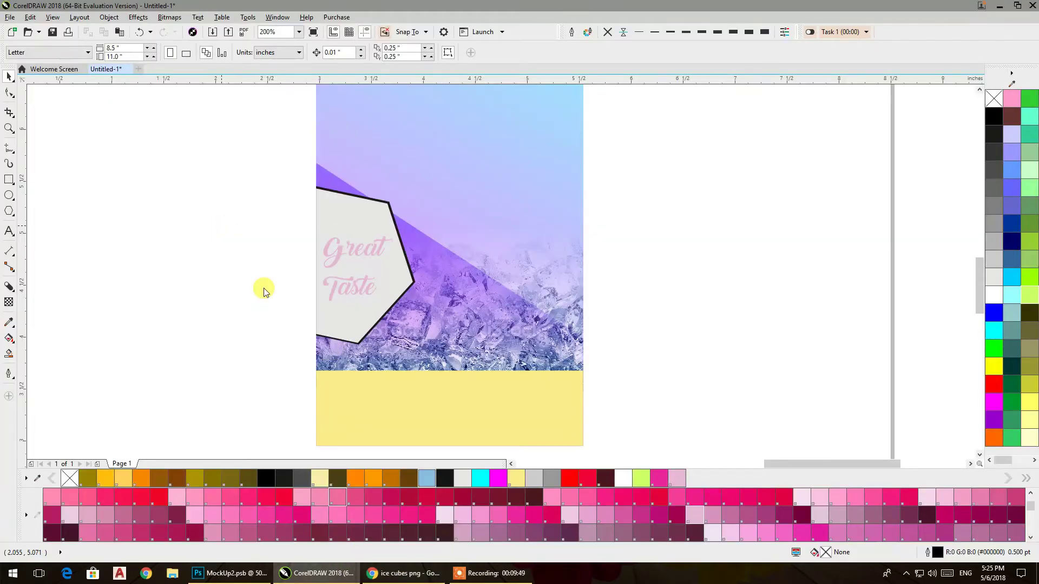
click(827, 486)
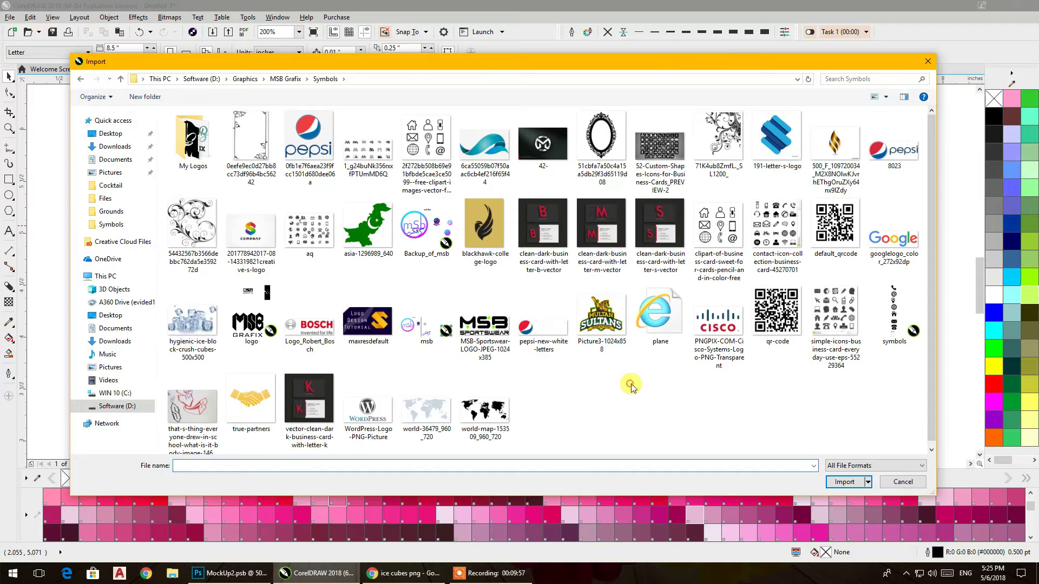
click(203, 342)
click(833, 484)
drag(456, 166, 726, 332)
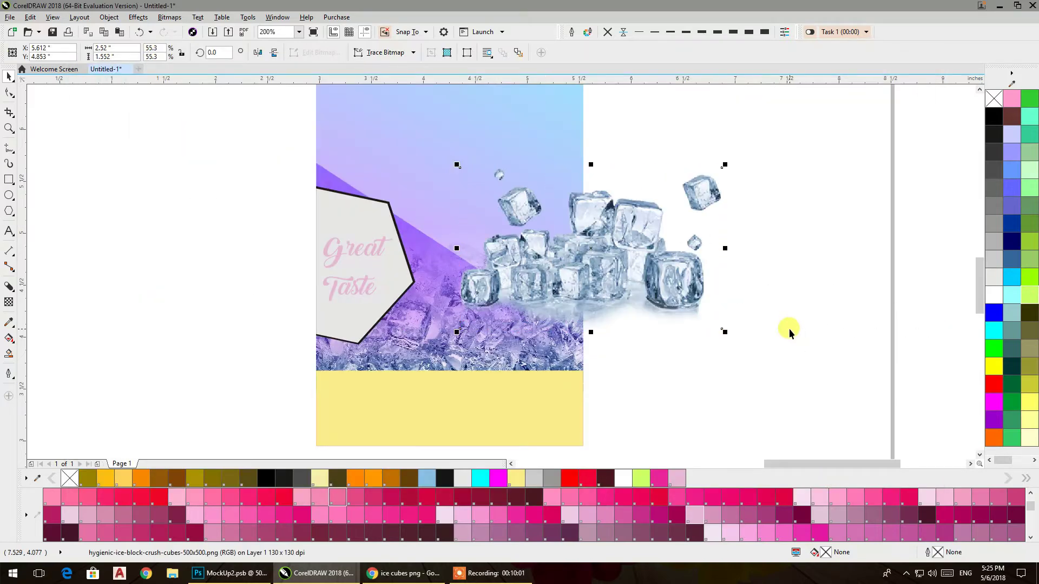
drag(505, 274, 362, 389)
drag(424, 368, 425, 368)
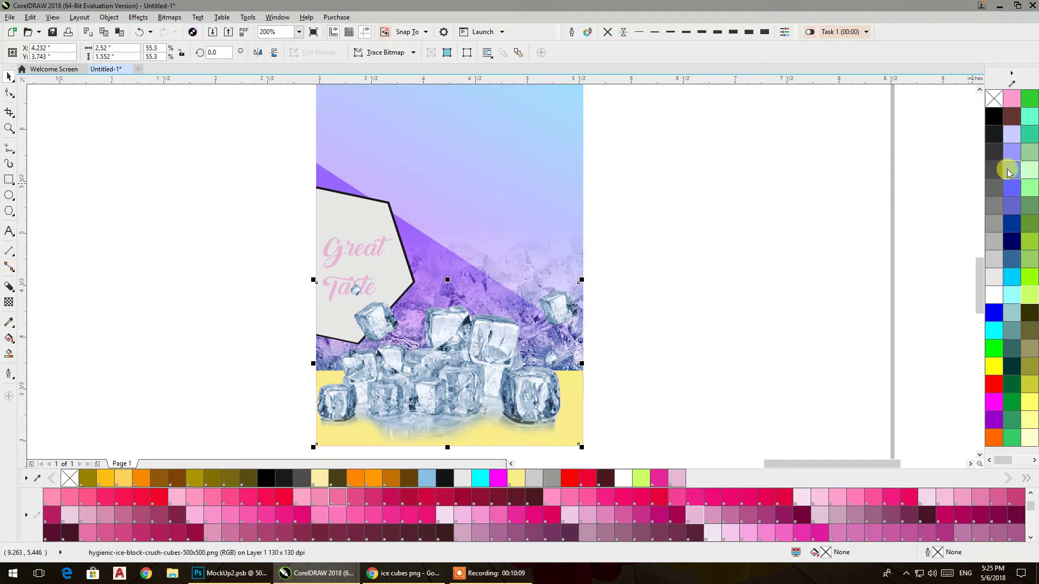
- Recolour the yellow base strip behind the ice cubes to a medium blue
scroll(684, 199, down, 2)
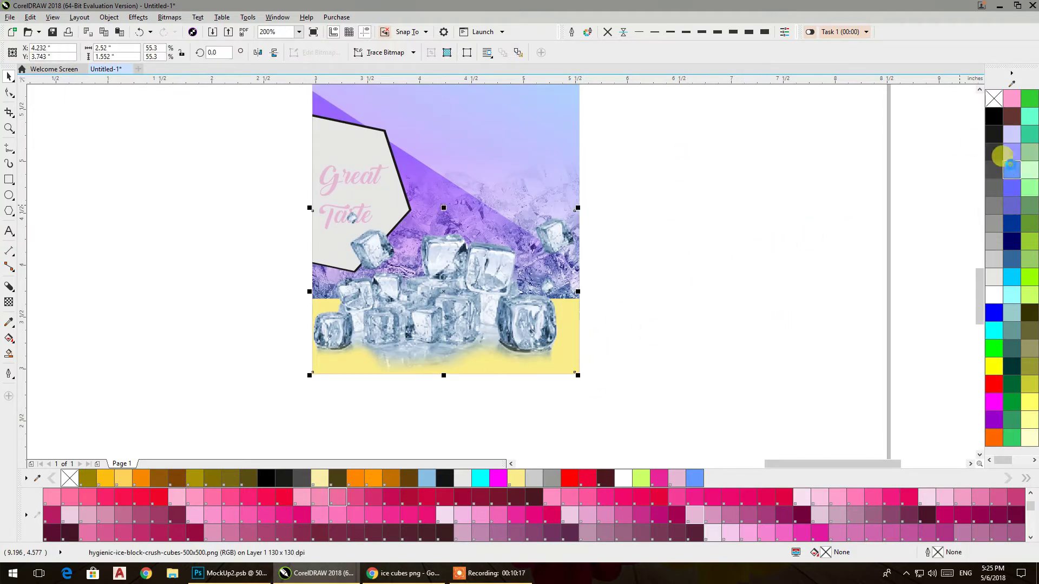
click(471, 335)
drag(526, 324, 493, 316)
click(1012, 170)
click(680, 281)
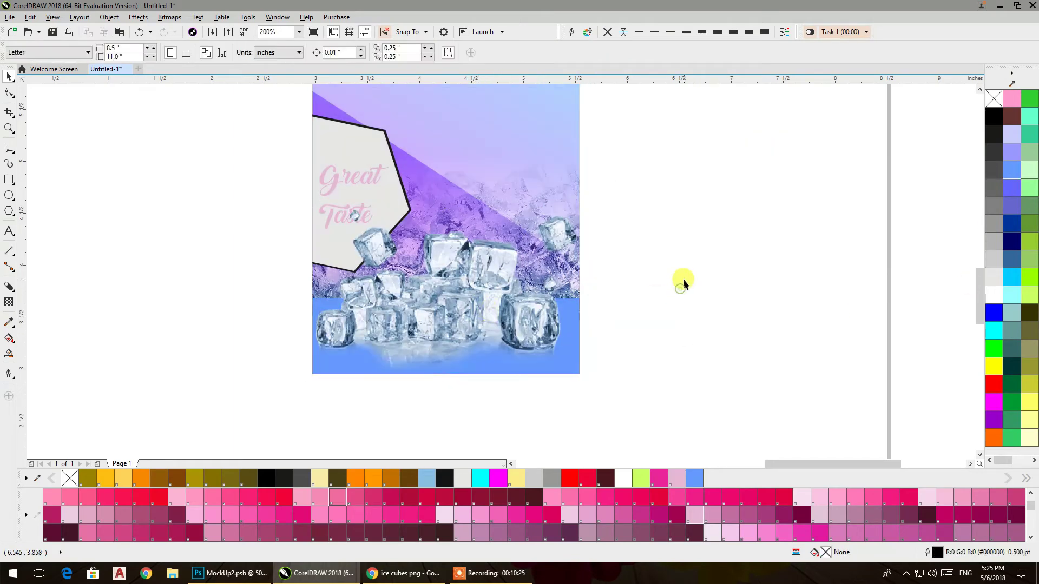
- Recolour the "Great Taste" text on the polygon to black
scroll(572, 323, down, 1)
click(444, 287)
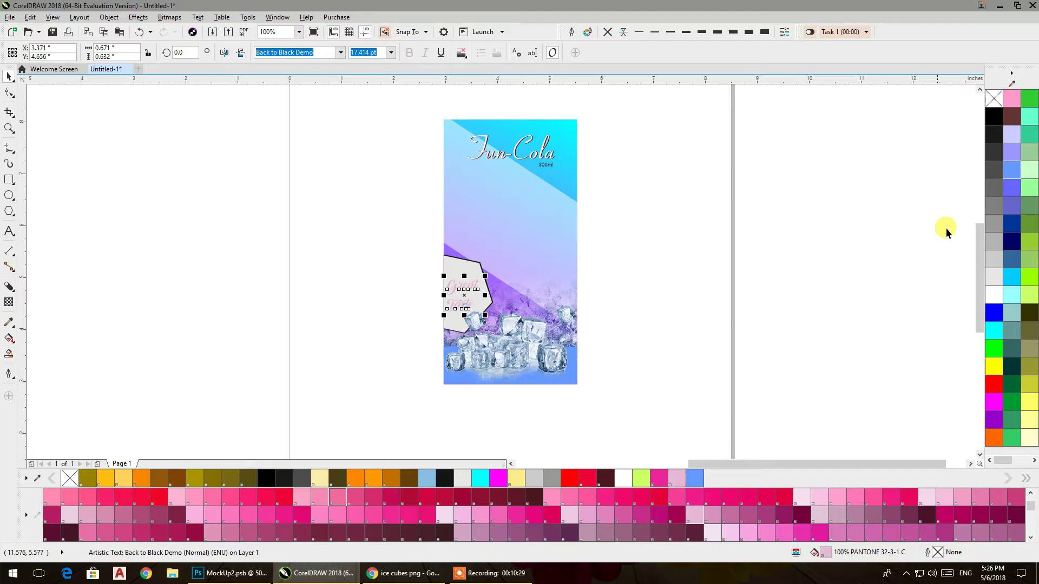
click(664, 253)
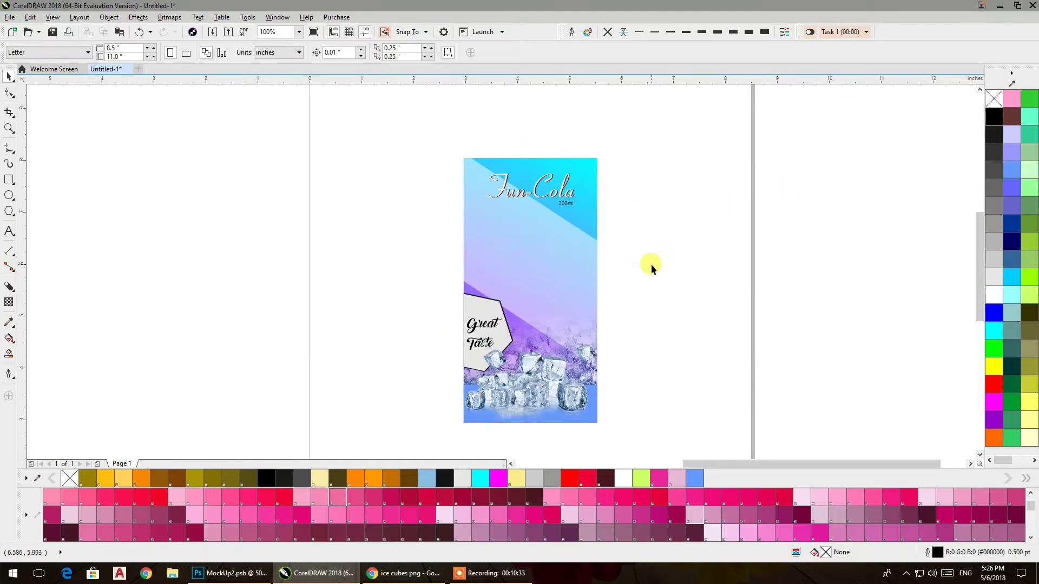
- Switch to Chrome and search for images of "lemon png"
click(379, 573)
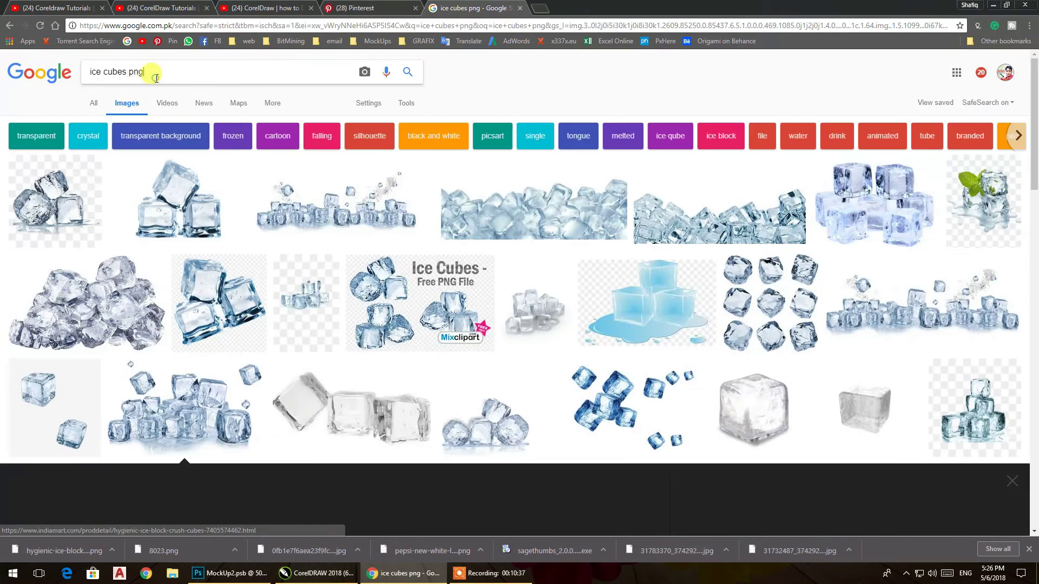
key(BackSpace)
text(lemon)
key(Return)
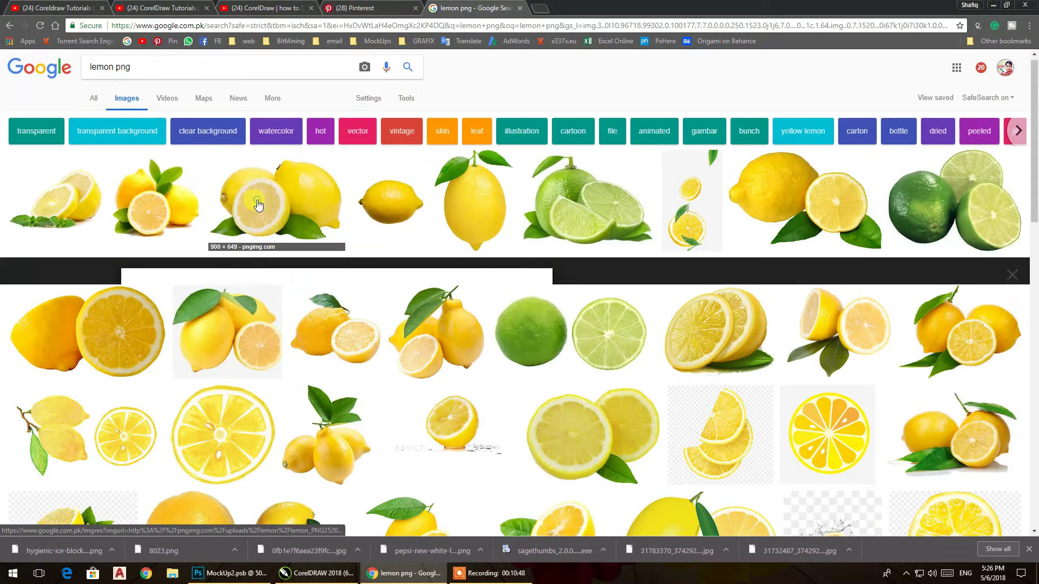
- Examine the lemon pictures and open a related image of a whole lemon with a cut half and leaf
click(259, 205)
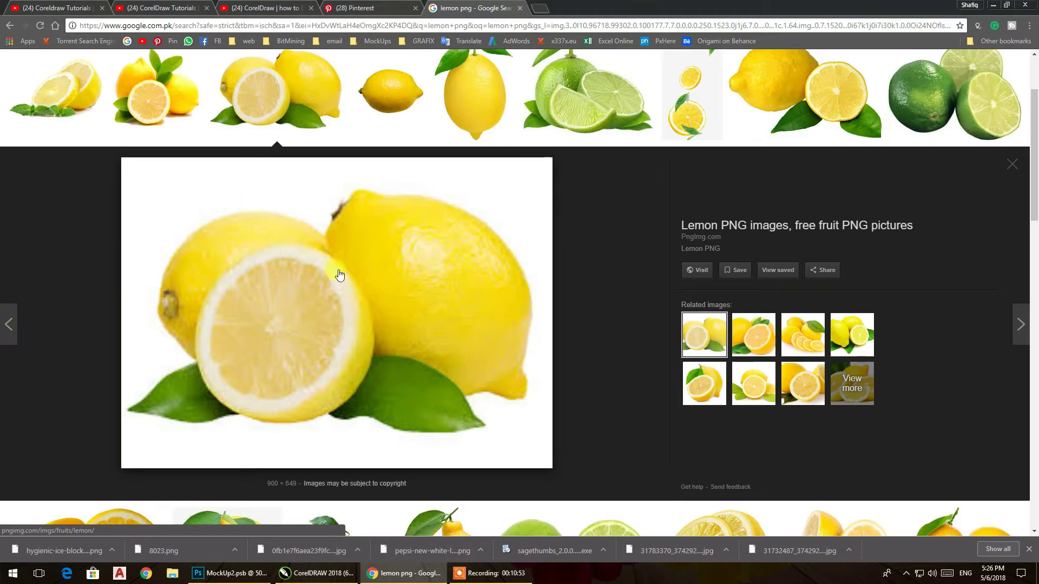
click(737, 343)
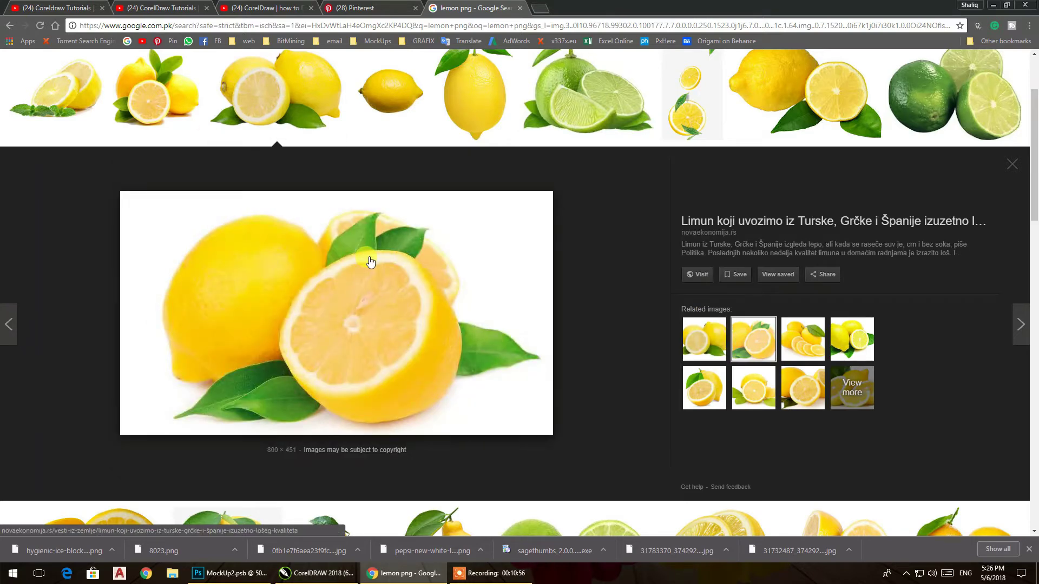
click(696, 394)
- Try to copy the whole-and-half lemon picture and paste it into the CorelDRAW document
right_click(398, 267)
click(433, 354)
key(alt+Tab)
key(ctrl+v)
key(Delete)
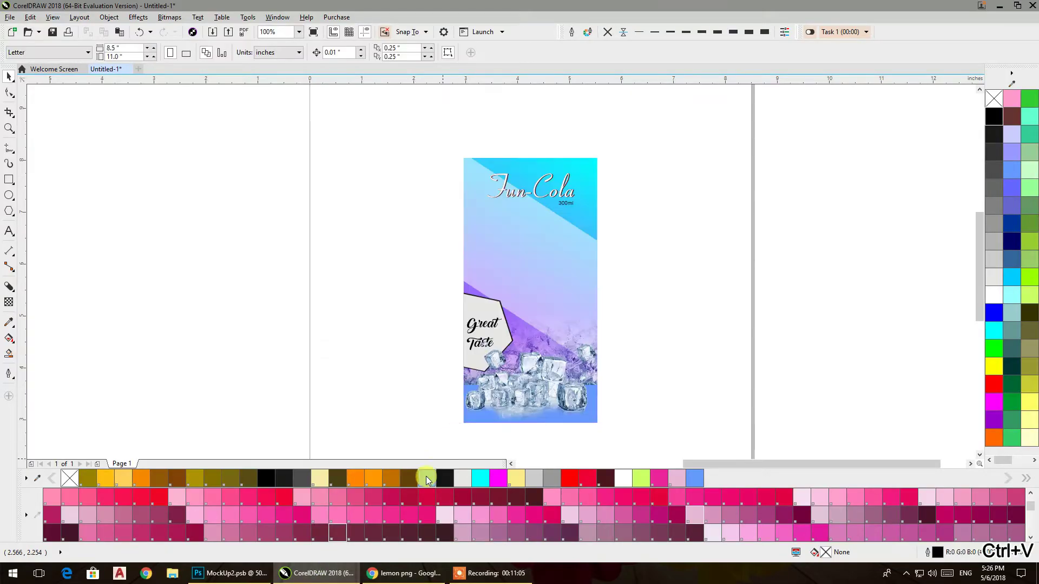
- Return to Chrome and save the whole-and-half lemon picture as decembre-2012-citron
click(404, 573)
right_click(363, 329)
click(397, 426)
click(521, 342)
- Browse to the cut lemon picture with mint leaves and save it as 1-2-lemon-picture.png
key(Left)
key(Left)
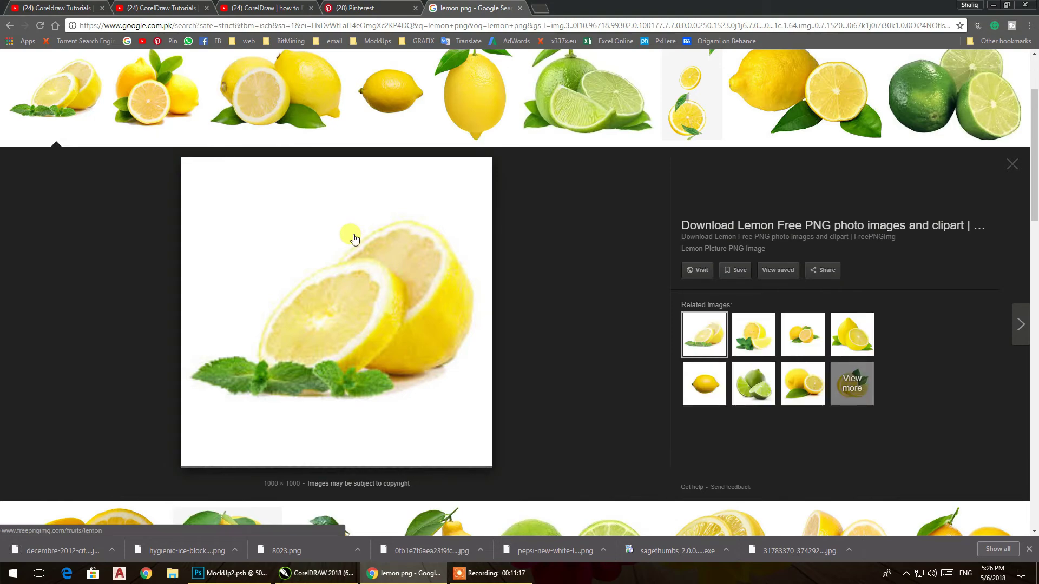
scroll(355, 239, down, 4)
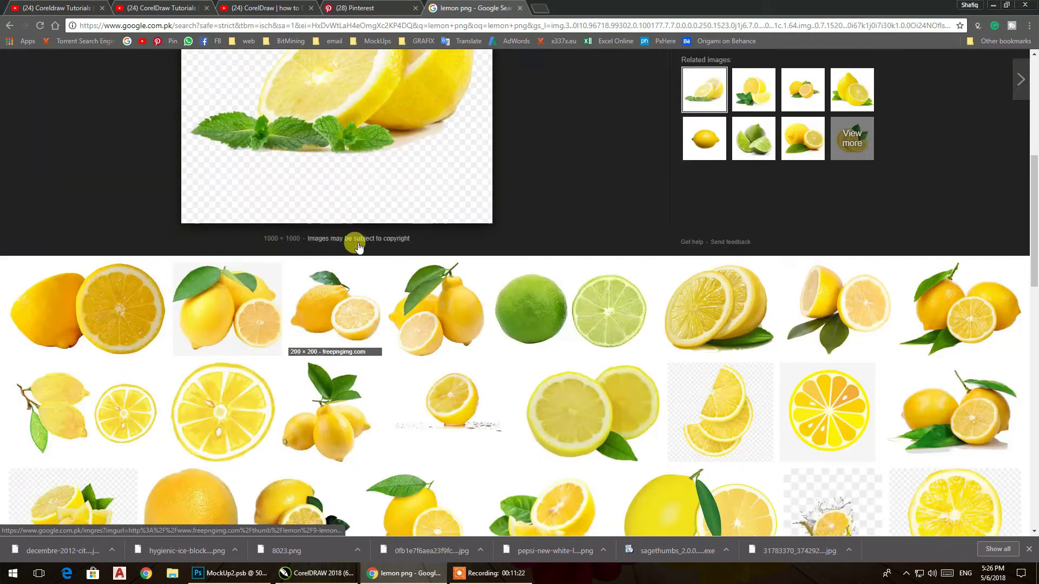
scroll(355, 240, up, 2)
right_click(368, 196)
click(395, 260)
click(528, 336)
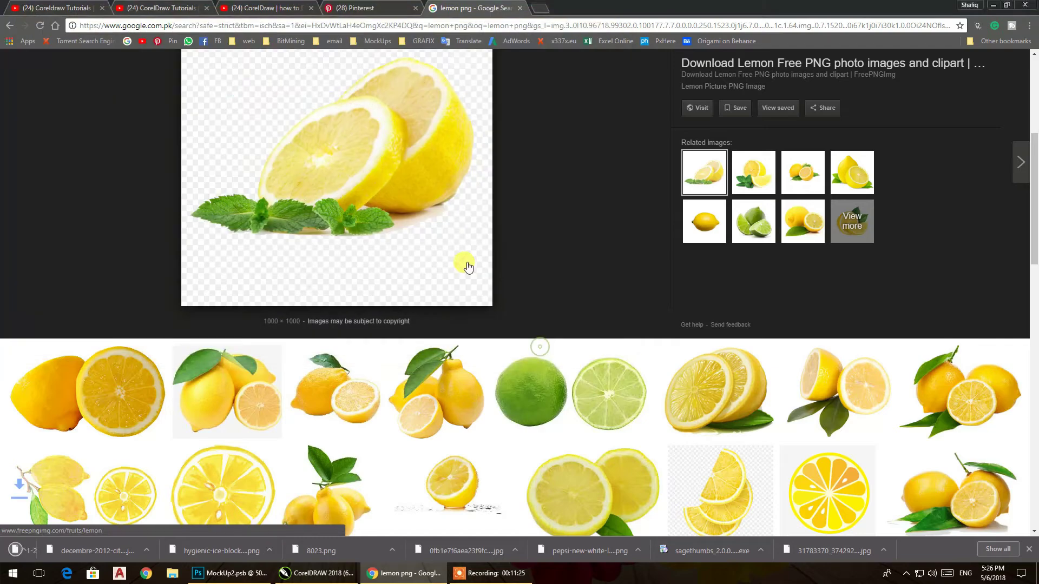
- Examine the lemon slice pictures further down the image results
scroll(468, 267, down, 4)
click(863, 272)
click(793, 337)
click(759, 334)
scroll(317, 278, up, 6)
- Refine the image search to "lemon clipart png"
click(113, 67)
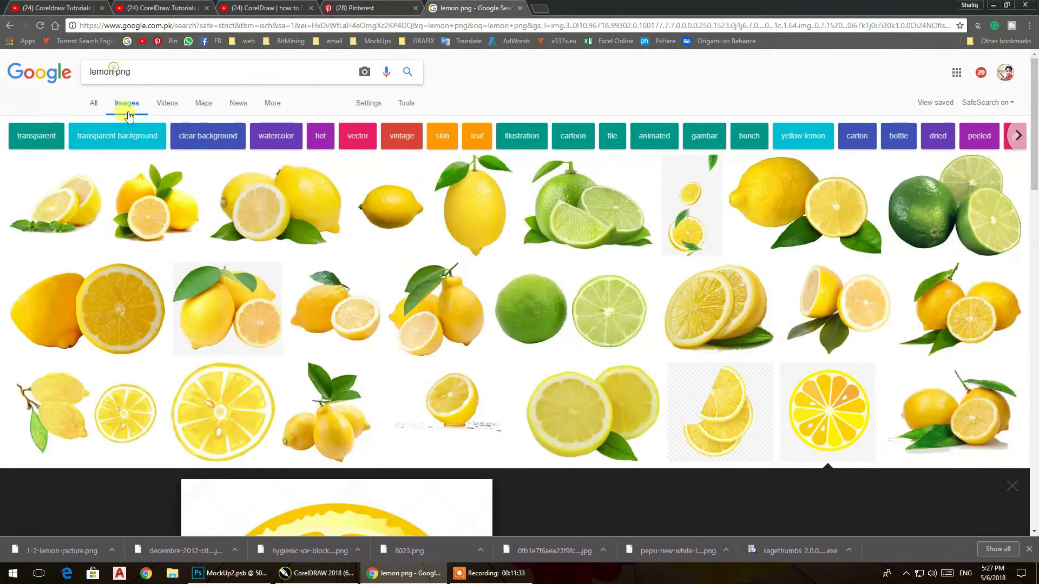
text(clipart)
key(Return)
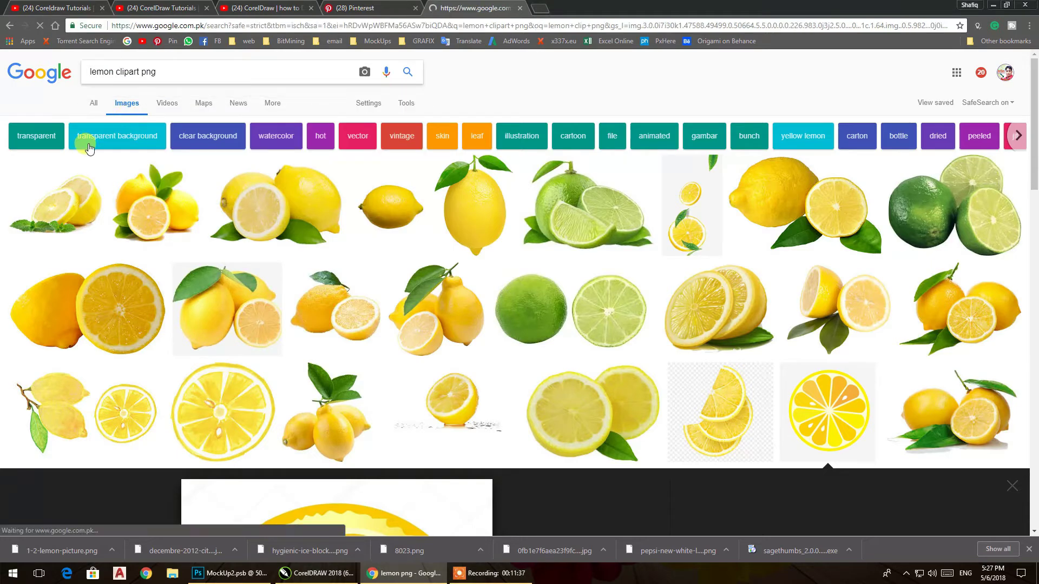
- Examine the green lime slice and the round yellow lemon slice clip art among the results
scroll(487, 281, down, 4)
click(828, 216)
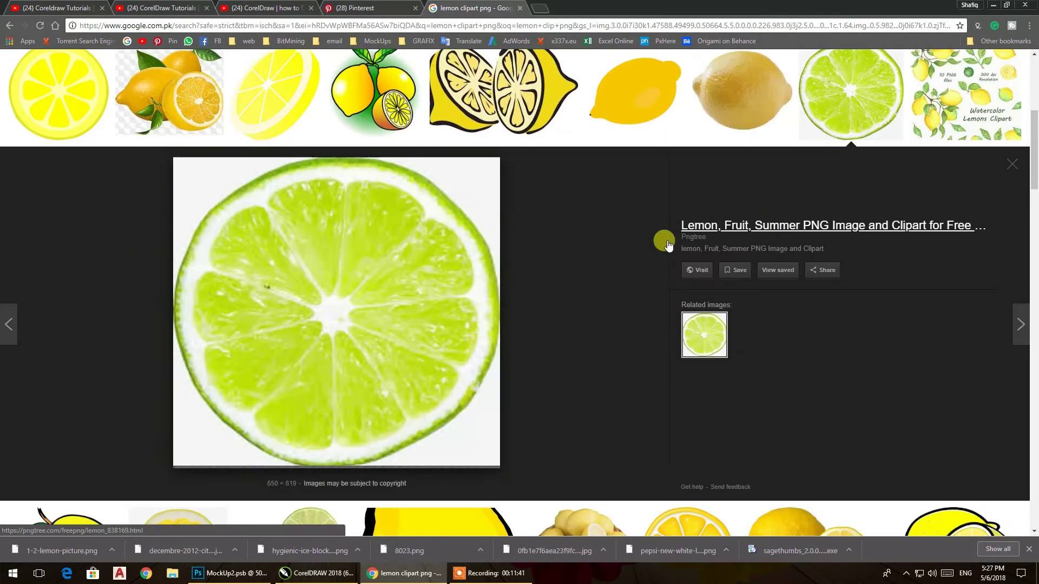
scroll(419, 243, up, 4)
click(317, 230)
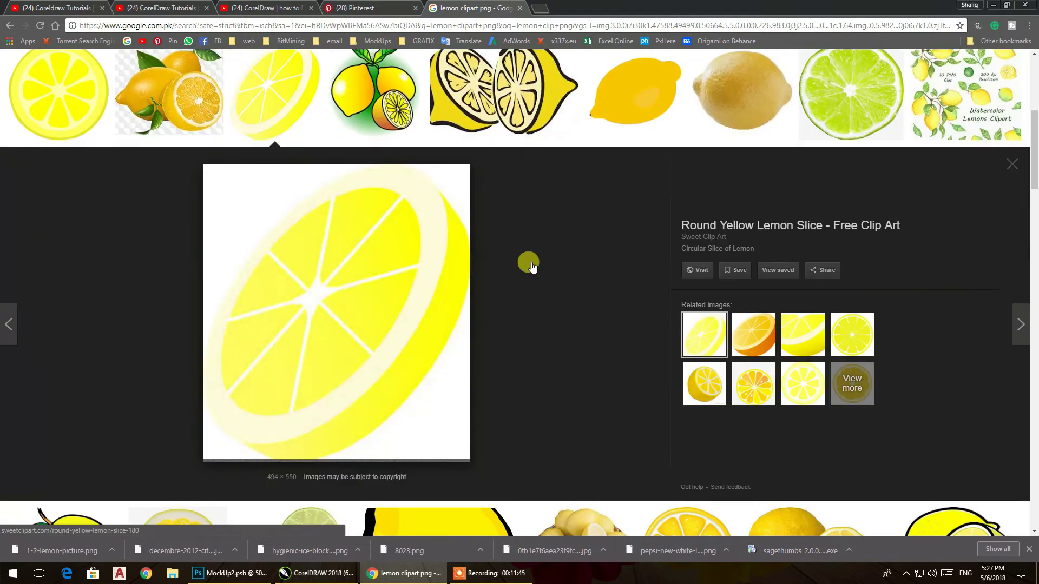
right_click(424, 281)
click(490, 409)
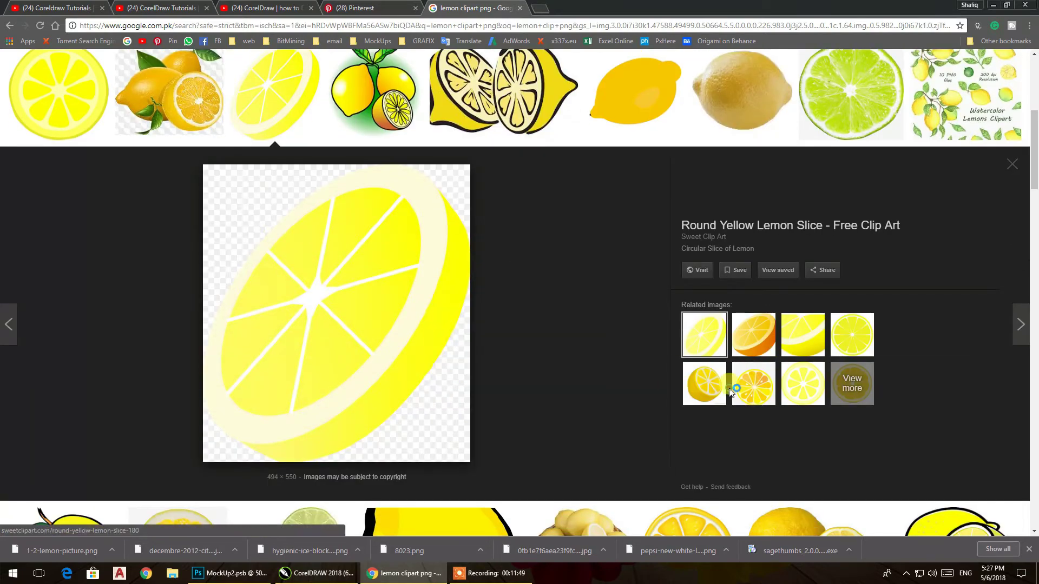
- Open the related yellow-orange citrus slice vector picture and save it as b6f1702adc75bacb92152e5a8da32aad.jpg
click(746, 393)
right_click(418, 252)
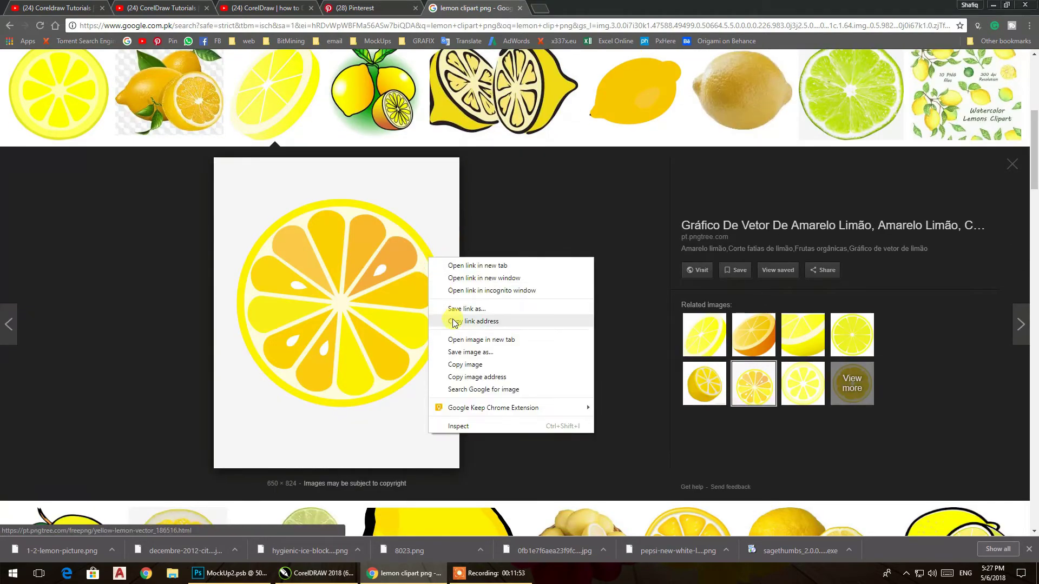
click(433, 349)
click(533, 341)
- Switch to CorelDRAW, import decembre-2012-citron, 1-2-lemon-picture and the b6f1702adc75bacb92152e5a8da32aad slice picture, and place them around the label
click(324, 574)
right_click(330, 224)
click(366, 283)
click(478, 241)
ctrl+click(193, 320)
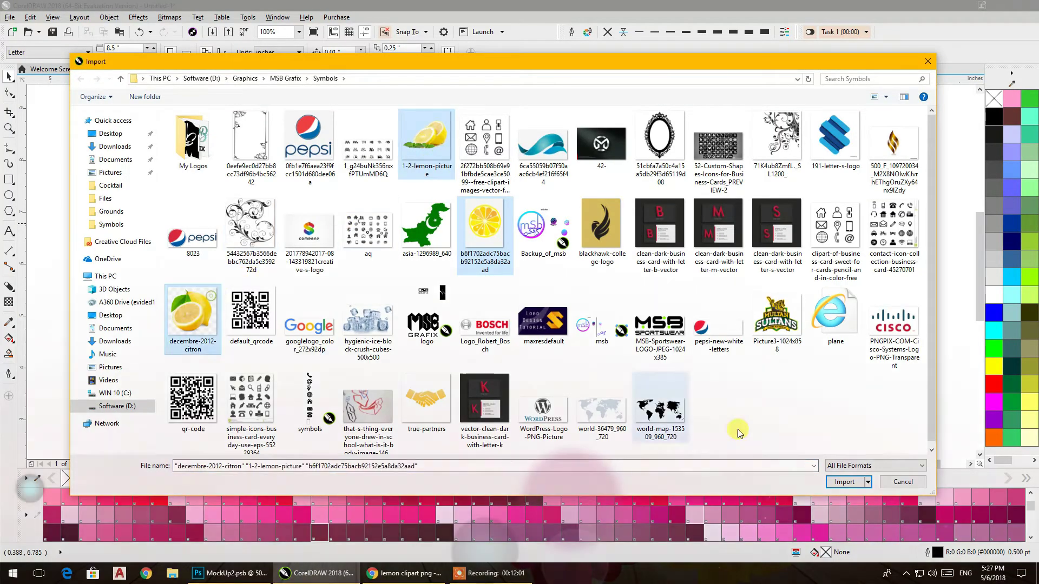
click(844, 481)
click(788, 293)
drag(674, 241, 575, 306)
drag(812, 317, 498, 270)
drag(537, 229, 652, 193)
- PowerClip the whole-and-half lemon picture, about 2.88 by 2.84 inches, inside the label and position it right of the polygon
right_click(530, 245)
click(563, 258)
click(587, 215)
ctrl+click(587, 215)
click(515, 261)
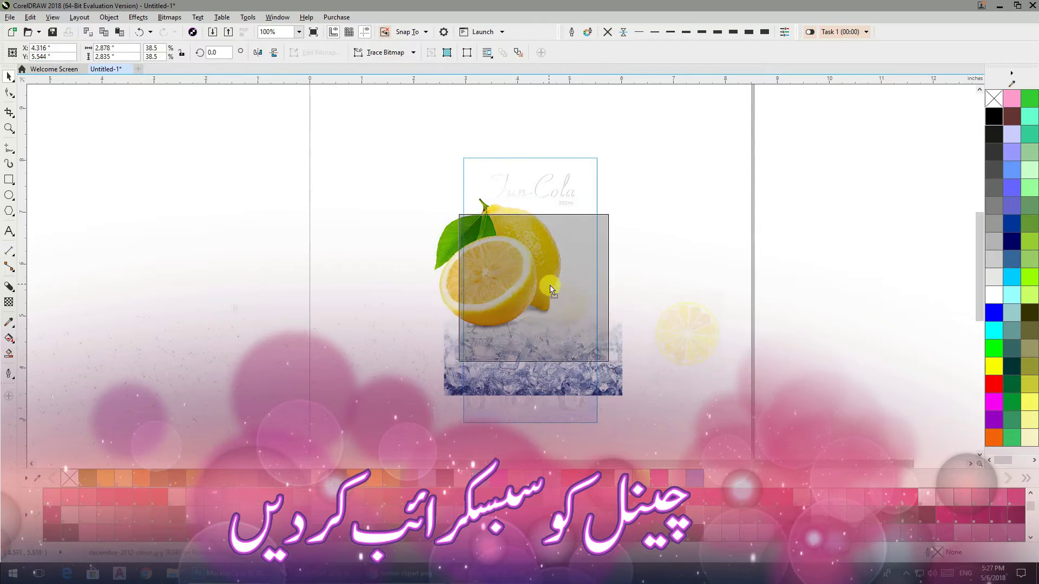
- Place the mint lemon picture over the ice cubes at the label's lower left and mirror it horizontally
drag(539, 281, 506, 391)
ctrl+click(677, 226)
click(508, 248)
click(258, 53)
- Trace the citrus slice bitmap with PowerTRACE as a low quality image outline, removing the background color from the entire image
click(705, 338)
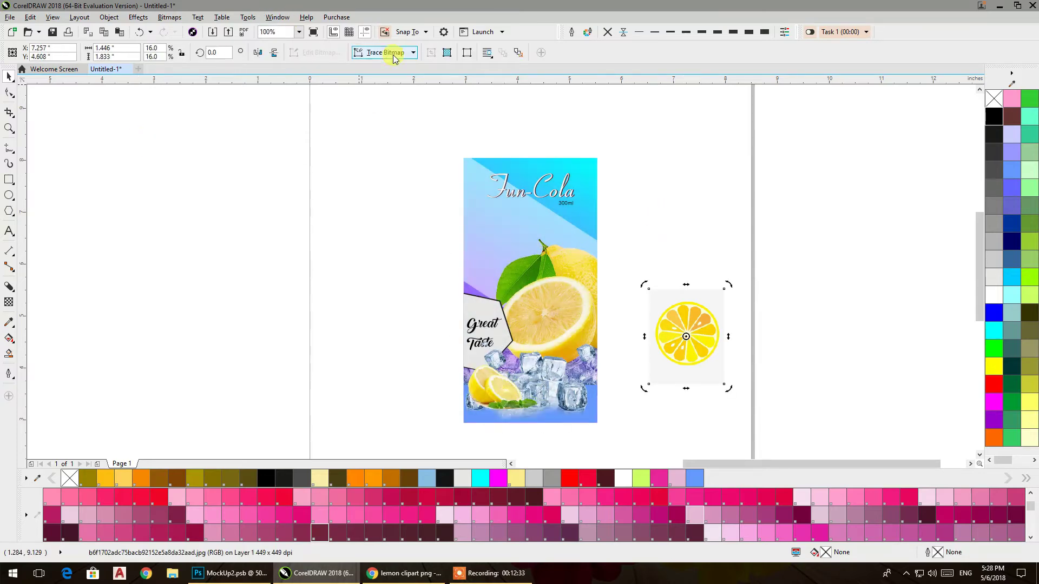
mouse_move(395, 94)
click(471, 148)
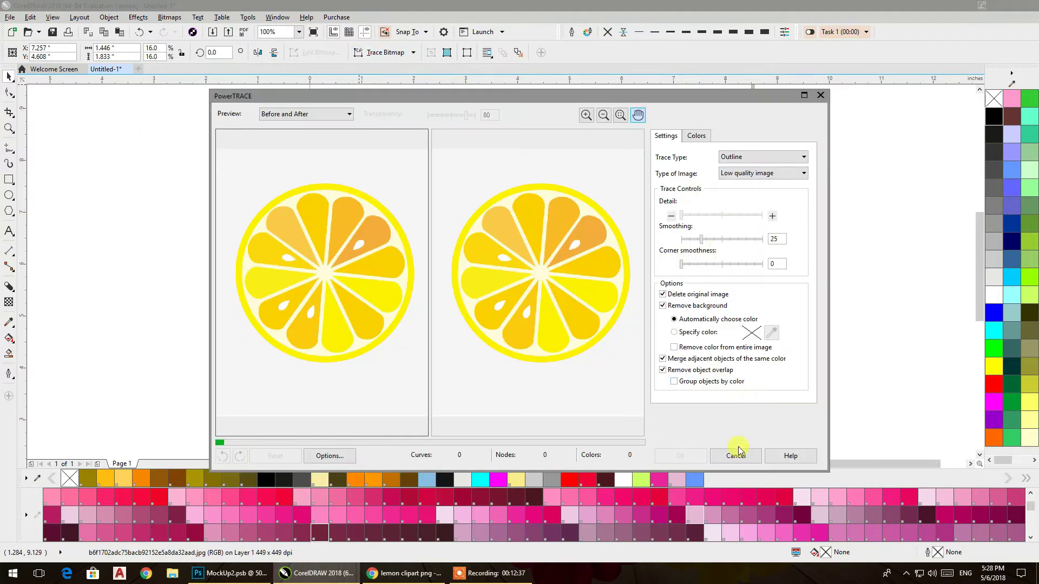
click(679, 347)
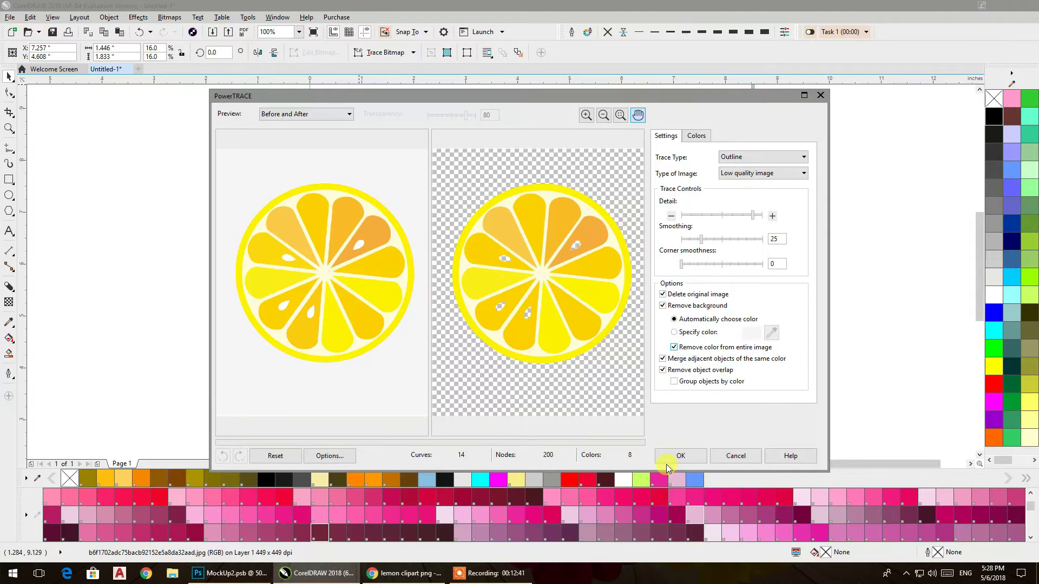
click(669, 461)
scroll(713, 345, up, 3)
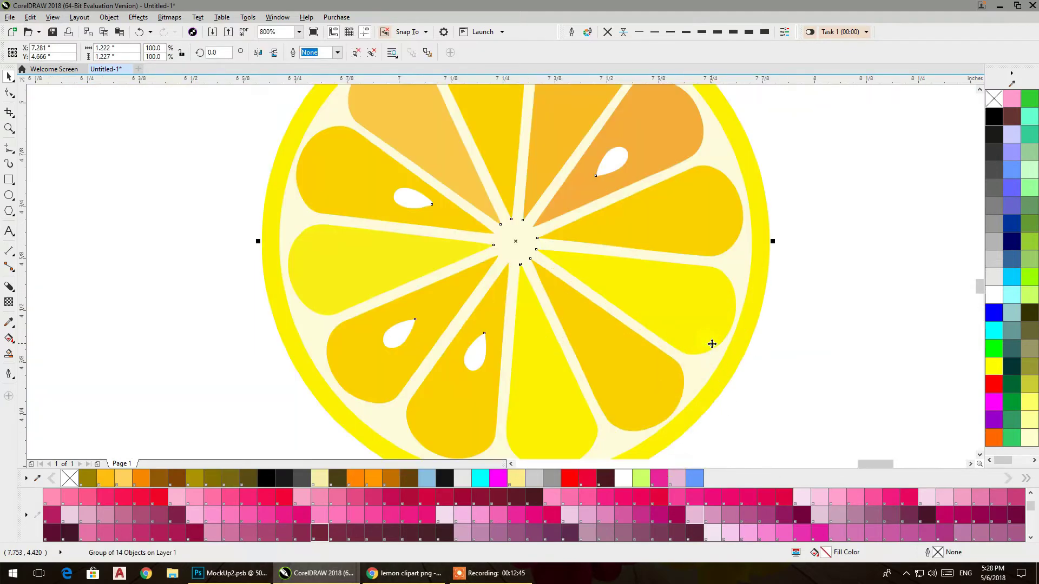
click(849, 249)
scroll(704, 241, down, 1)
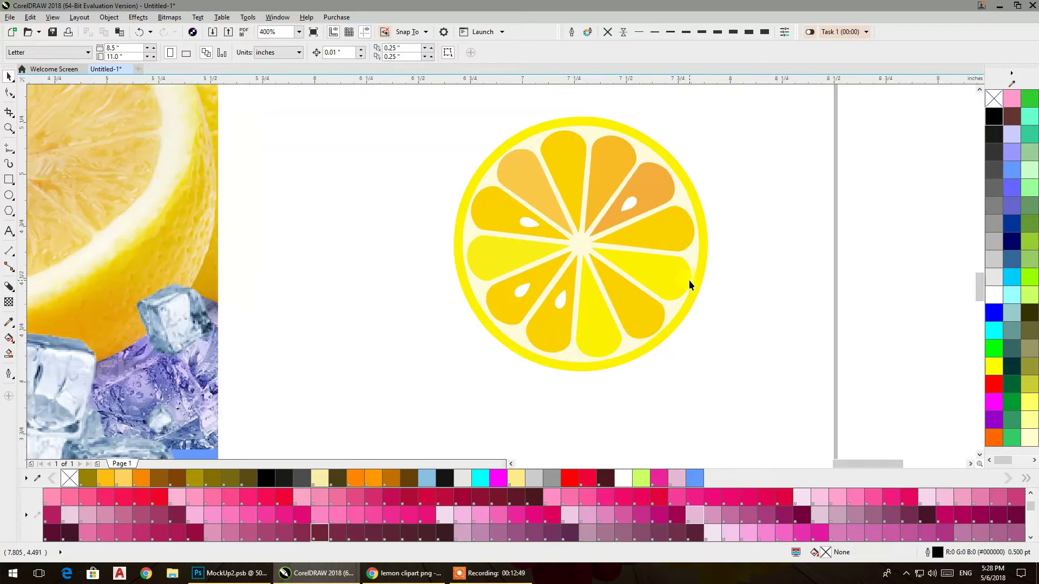
- Shrink the traced citrus slice to about 0.56 inch and place it behind the first letter of the Fun-Cola title
drag(690, 280, 778, 303)
drag(788, 398, 663, 269)
drag(610, 210, 438, 141)
drag(504, 210, 539, 223)
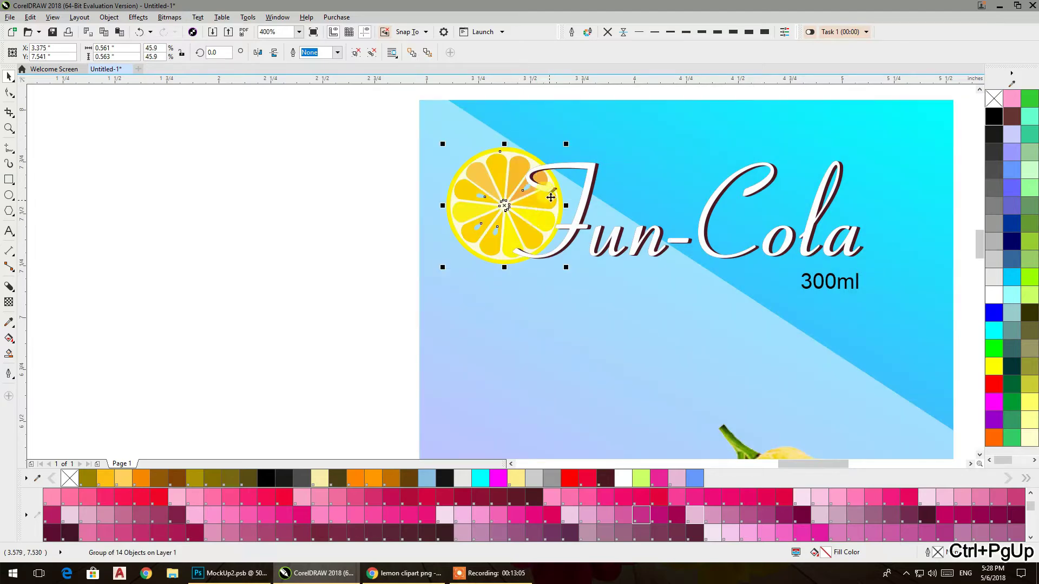
scroll(608, 248, right, 3)
- Group the citrus slice, the Fun-Cola title and the 300ml caption
click(189, 100)
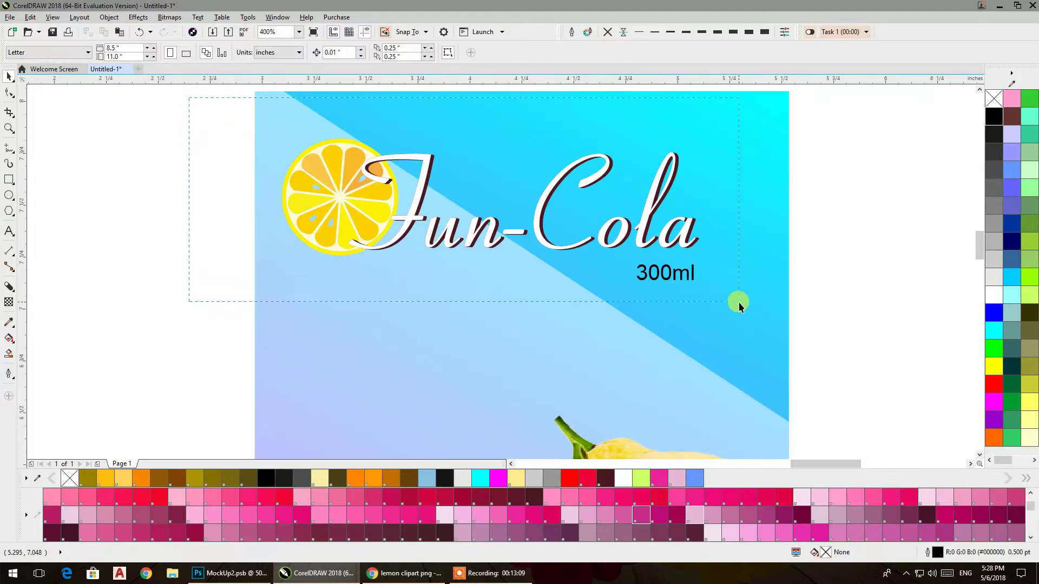
drag(739, 302, 739, 302)
click(689, 315)
- PowerClip the folded brown ribbon shape from beside the page into the label, over its upper-left area
scroll(781, 274, down, 5)
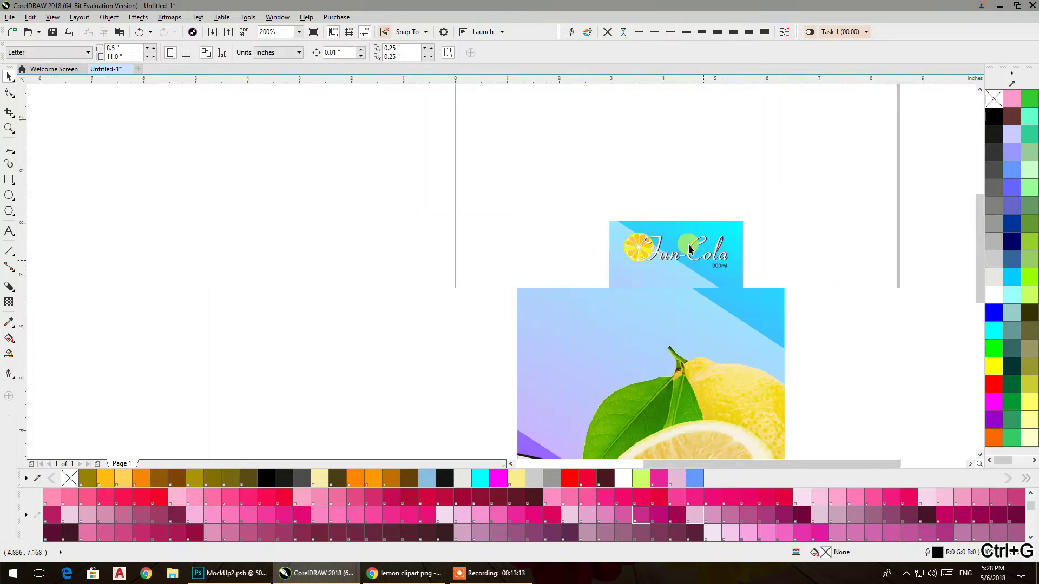
scroll(609, 310, down, 2)
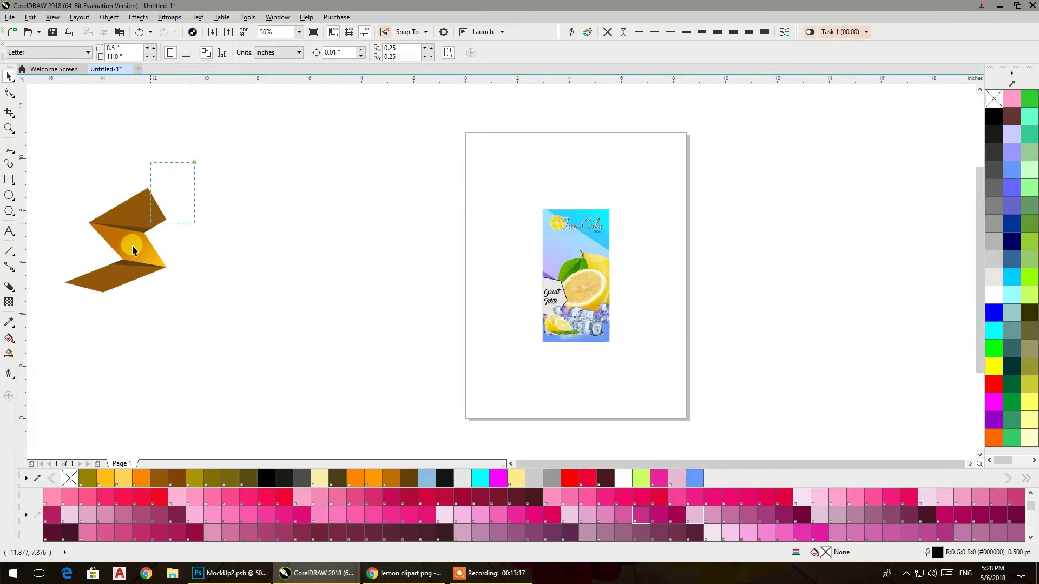
drag(192, 162, 46, 328)
drag(150, 255, 590, 275)
scroll(557, 228, up, 4)
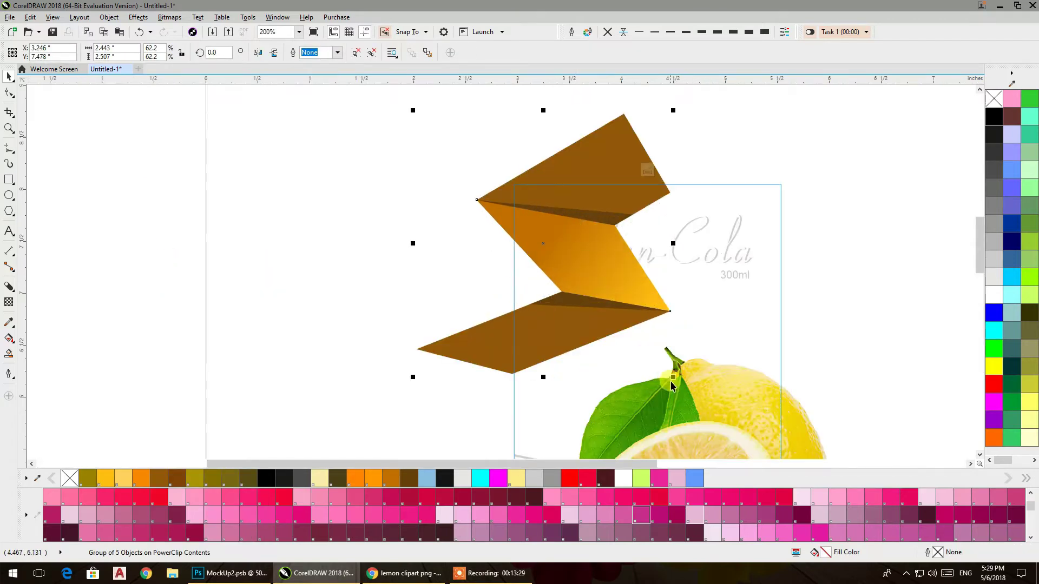
- Scale the ribbon down to about 50%, rotate it to about 347 degrees and fit it into the label's upper-left corner
drag(672, 378, 646, 353)
drag(548, 239, 565, 229)
click(566, 228)
drag(668, 124, 691, 149)
ctrl+click(710, 125)
click(711, 124)
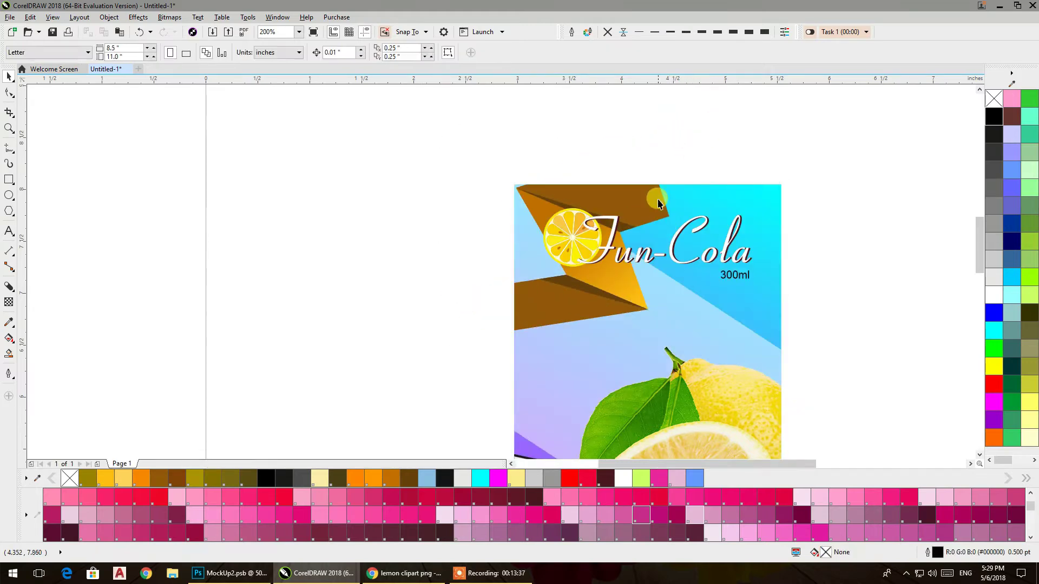
- Reshape the ribbon's top panel inside the PowerClip so that it extends to the label's upper-right corner
ctrl+click(659, 203)
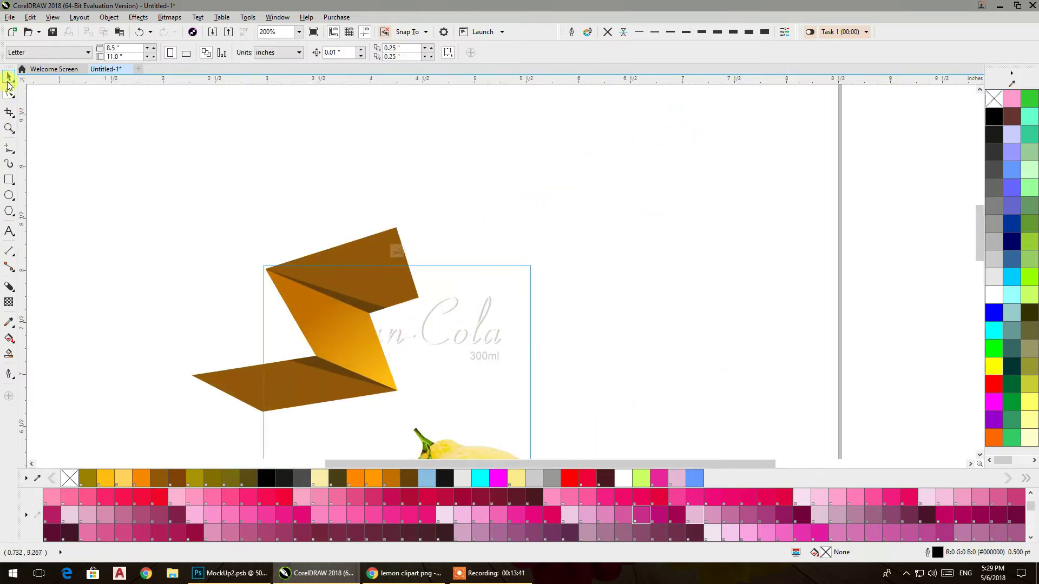
click(351, 254)
ctrl+click(373, 249)
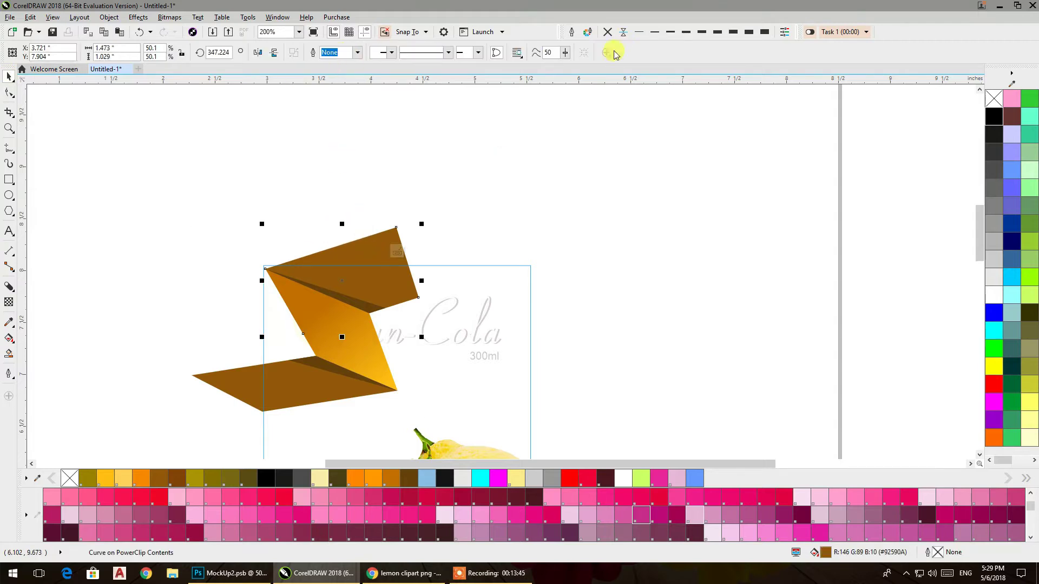
click(107, 17)
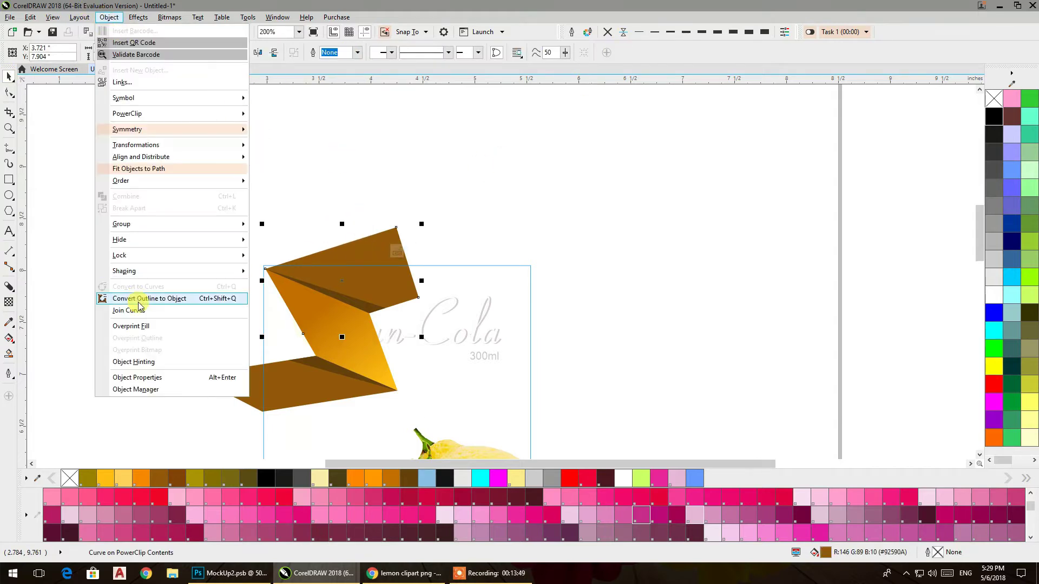
click(11, 93)
double_click(412, 276)
drag(546, 254, 546, 256)
click(9, 76)
click(323, 203)
ctrl+click(323, 203)
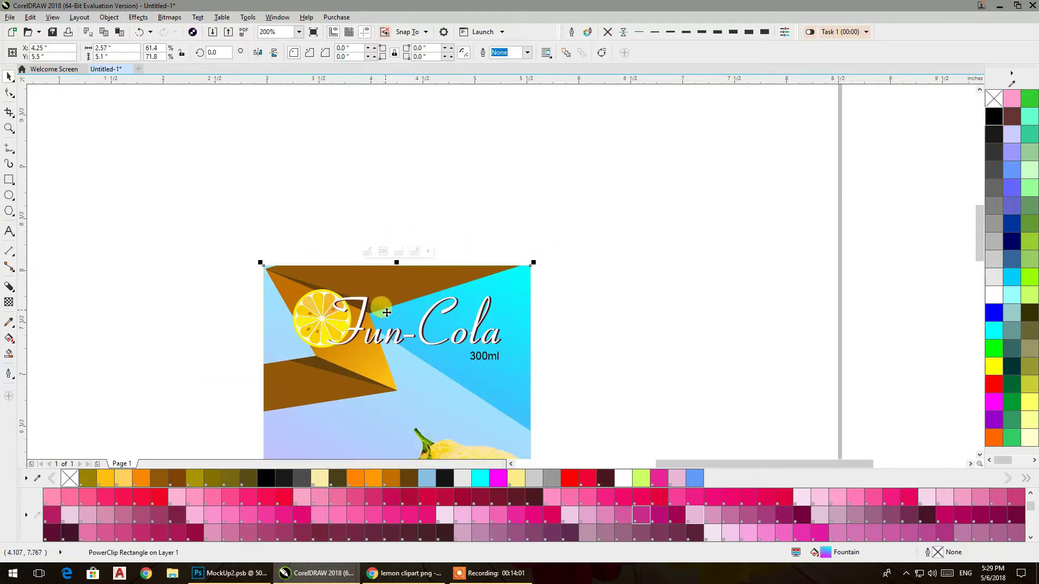
- Duplicate the label's PowerClip background rectangle to the empty area right of the page
scroll(389, 324, down, 1)
key(Escape)
drag(379, 342, 423, 317)
scroll(454, 261, up, 1)
scroll(357, 262, up, 2)
scroll(379, 174, down, 3)
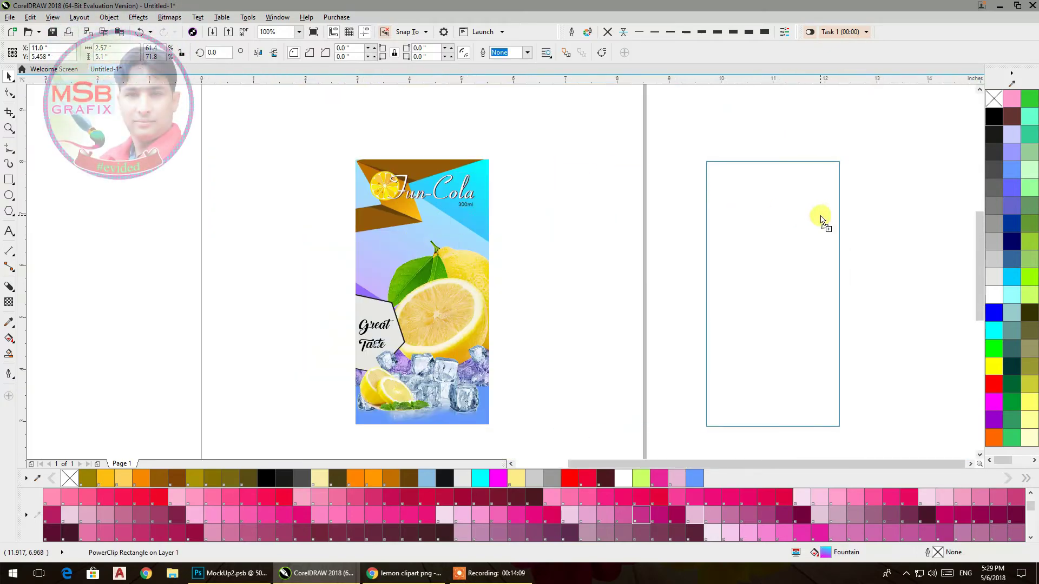
scroll(568, 271, right, 3)
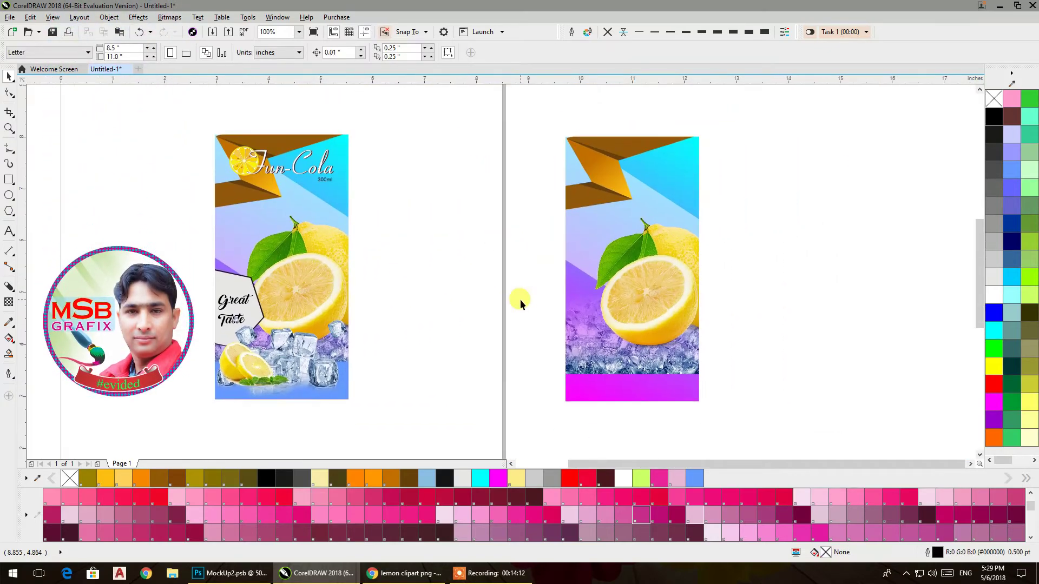
- Set the finished label aside left of the page, keeping copies of the Fun-Cola title and Great Taste text for a second version
drag(427, 412, 209, 119)
scroll(486, 218, down, 2)
scroll(485, 214, up, 1)
scroll(414, 283, down, 1)
click(450, 268)
drag(448, 315, 514, 211)
right_click(430, 226)
click(453, 234)
drag(403, 273, 557, 235)
drag(379, 206, 250, 258)
right_click(422, 269)
click(457, 325)
- Center the duplicated label background on the page and place the Great Taste text beside it
click(481, 262)
key(p)
drag(477, 174, 568, 246)
drag(558, 234, 457, 236)
click(475, 268)
- Delete the brown and orange ribbon pieces from the PowerClip contents of the label copy
scroll(405, 253, up, 2)
click(436, 253)
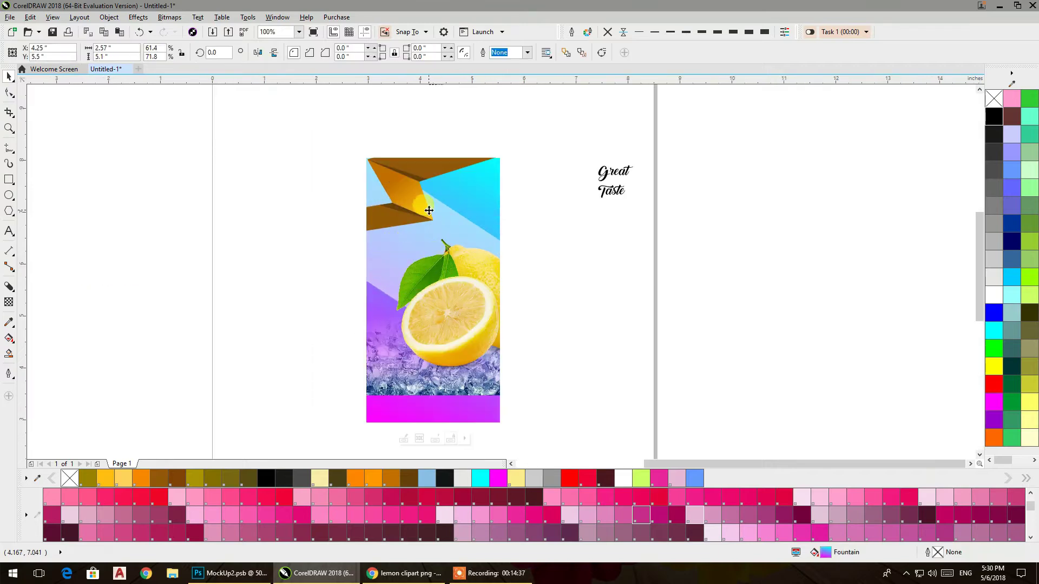
double_click(421, 203)
click(414, 199)
key(Delete)
click(412, 177)
key(Delete)
click(401, 214)
key(Delete)
scroll(571, 245, down, 2)
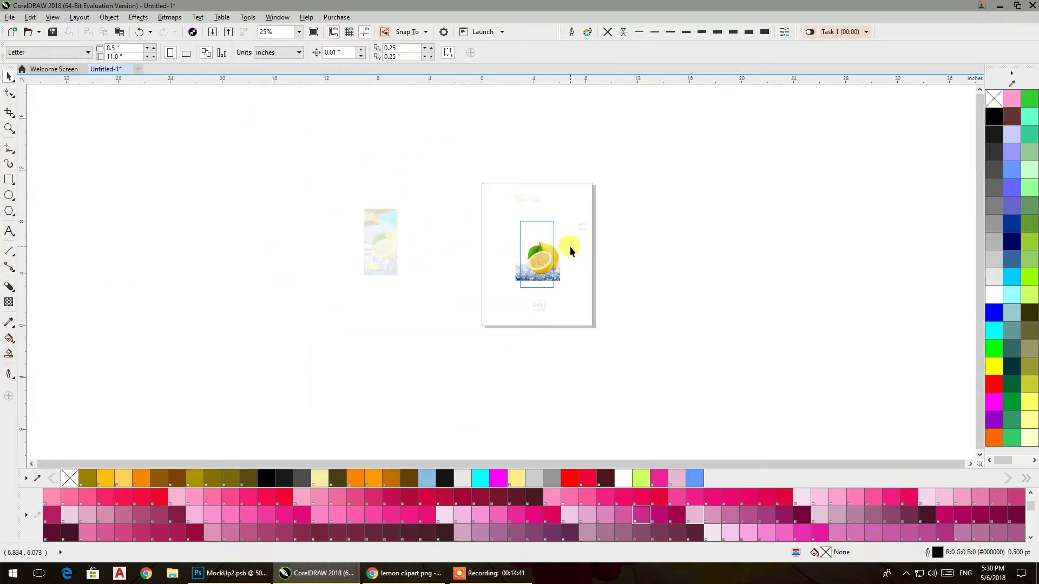
scroll(550, 212, up, 2)
ctrl+click(563, 215)
- Place the Fun-Cola title group at the top of the label copy and fill the label background with 40% Black
click(502, 169)
drag(501, 172, 539, 303)
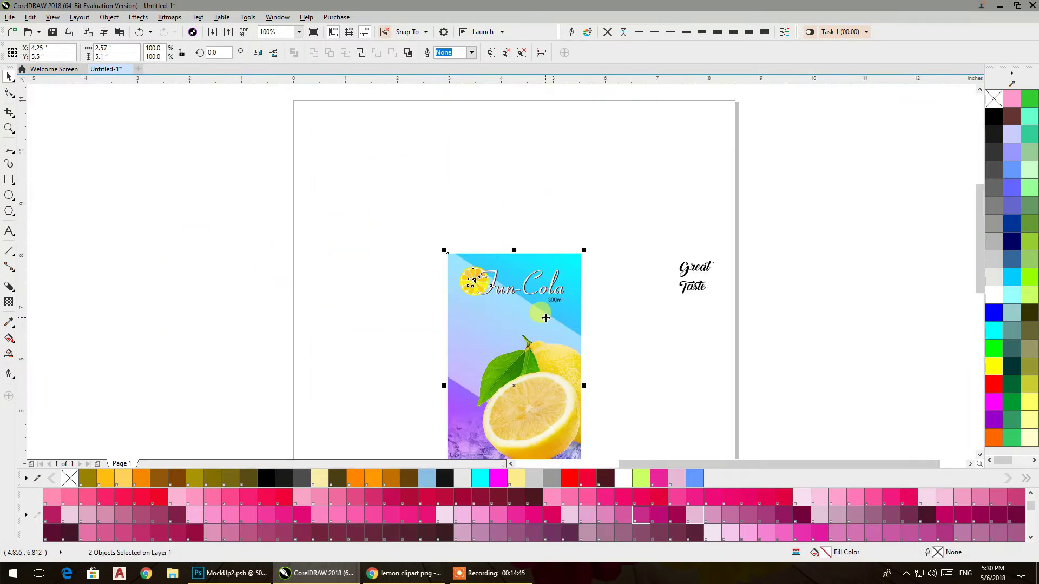
double_click(570, 265)
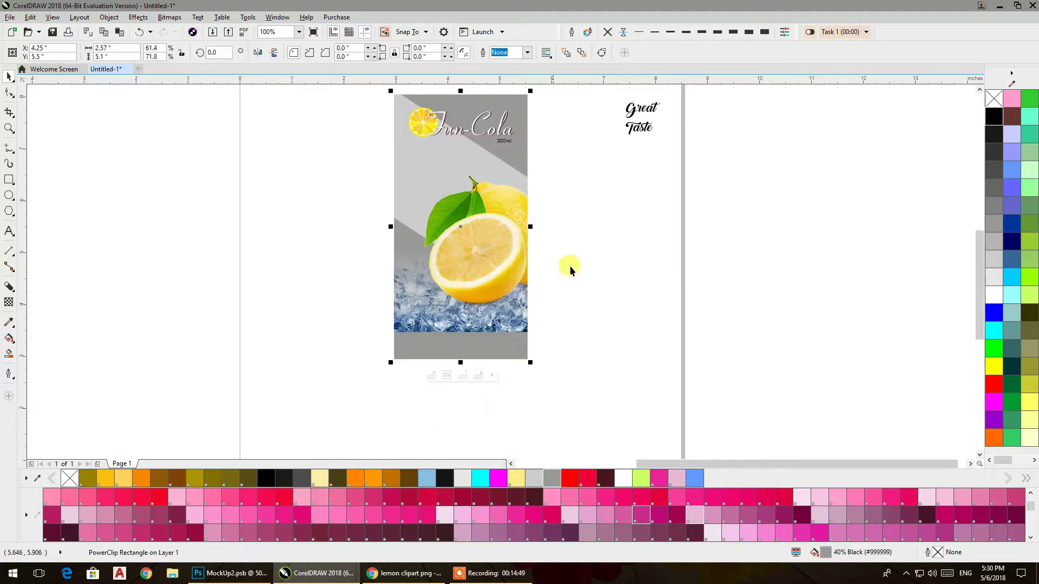
ctrl+click(594, 343)
click(467, 341)
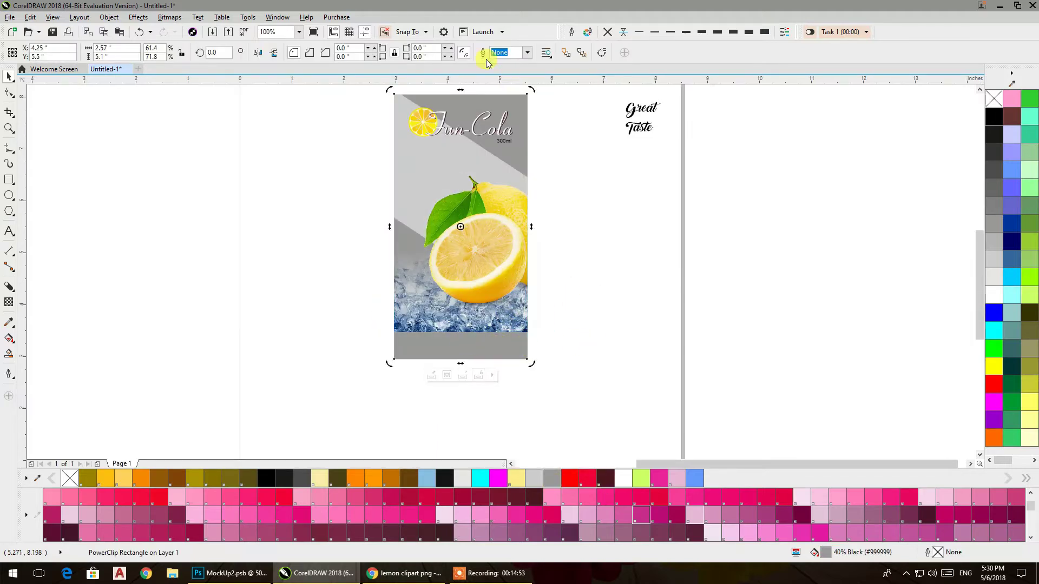
click(564, 174)
- Move the lemon and ice cube pictures together down to the label's bottom edge inside the PowerClip
double_click(493, 319)
click(481, 357)
double_click(520, 324)
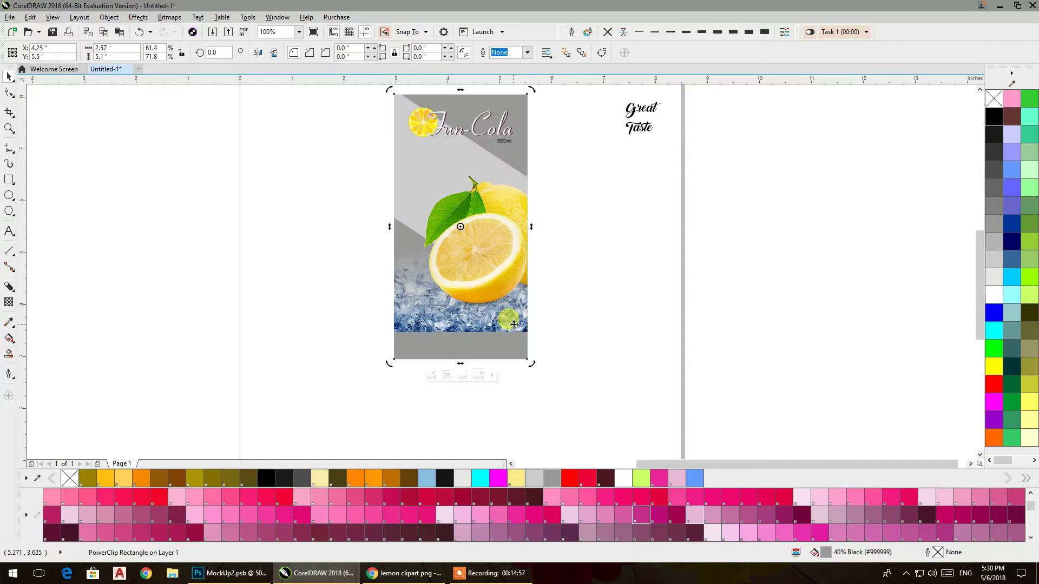
click(476, 260)
shift+click(386, 311)
drag(386, 311, 385, 336)
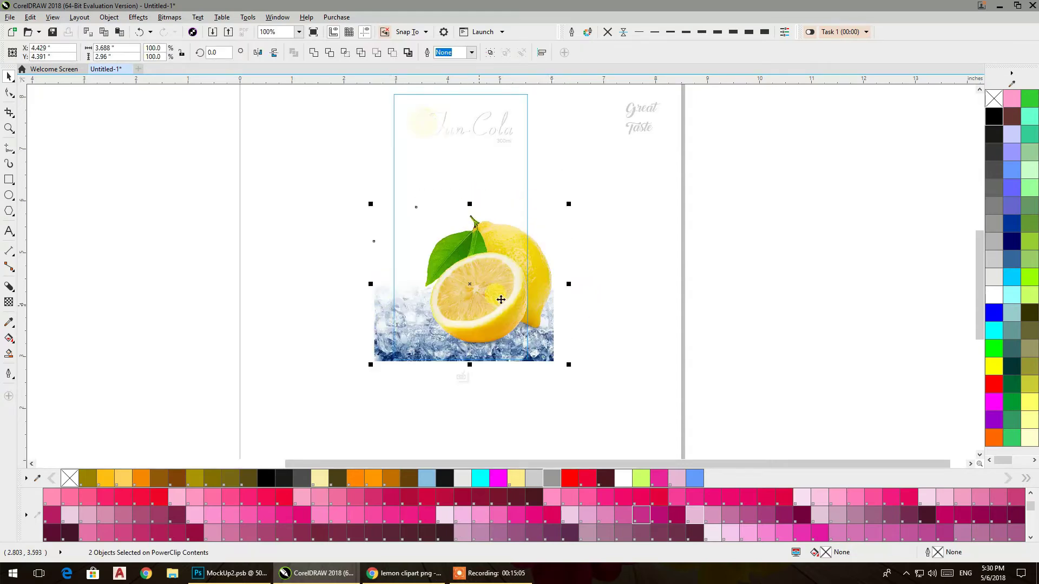
click(598, 271)
key(Escape)
- Move the Great Taste text onto the label's diagonal band and recolor the band dark blue
drag(636, 133, 391, 215)
double_click(446, 190)
scroll(446, 190, up, 1)
click(815, 202)
click(1012, 224)
ctrl+click(821, 199)
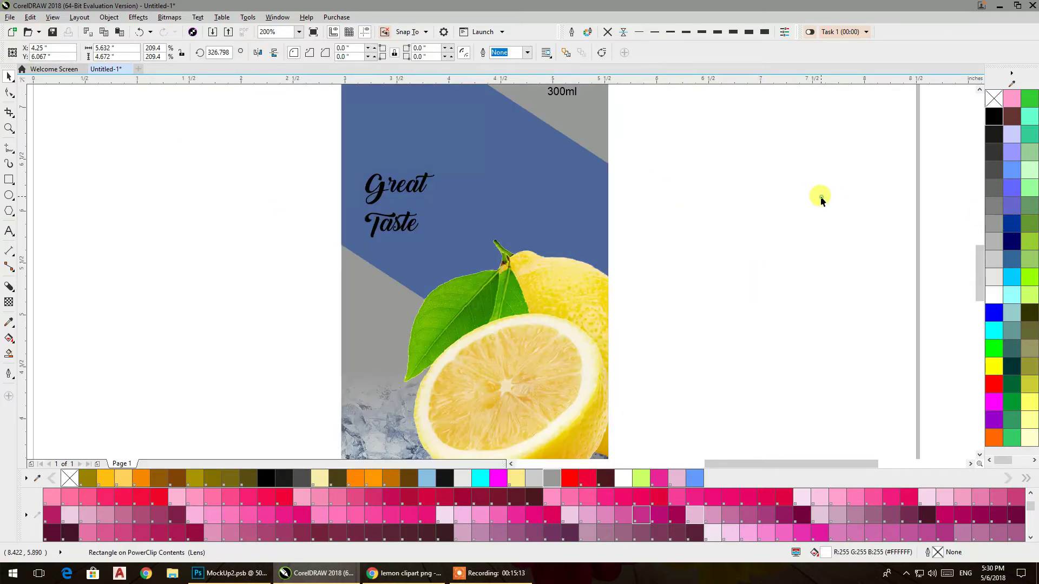
- Draw a polygon about 1.3 inches wide left of the label and set it to 15 sides
click(9, 211)
drag(190, 193, 308, 330)
click(8, 92)
click(9, 76)
click(319, 53)
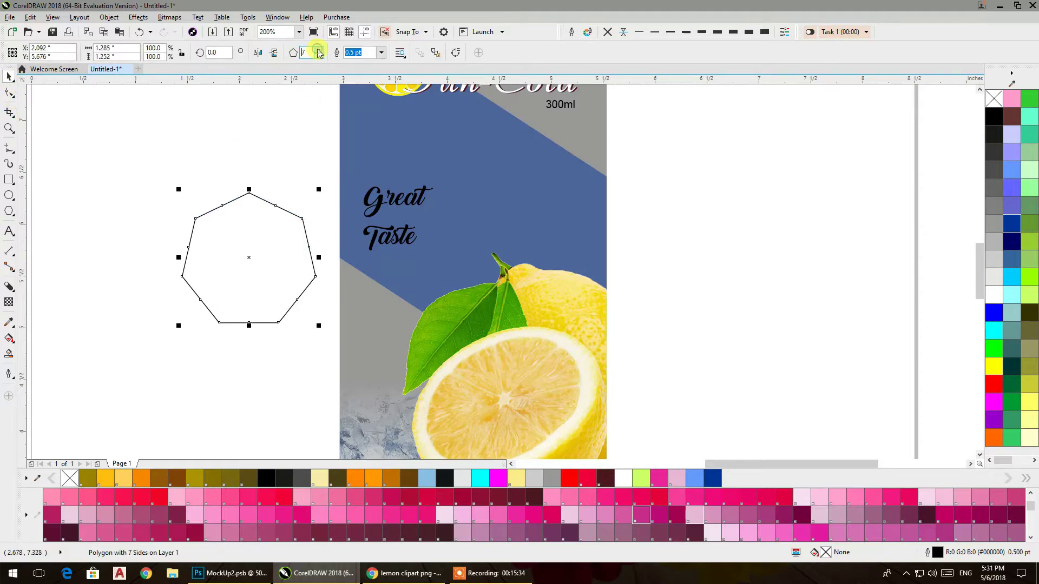
click(319, 53)
click(318, 52)
click(319, 49)
click(318, 49)
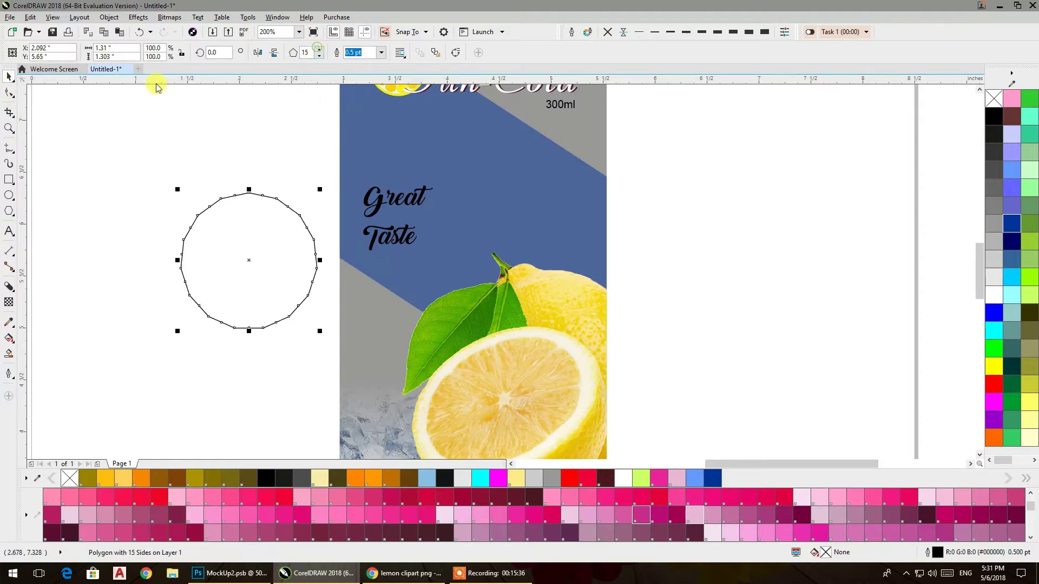
- Pull the polygon's edge midpoints outward into a zigzag badge outline and add a slightly smaller concentric copy inside it
click(9, 93)
scroll(212, 202, up, 3)
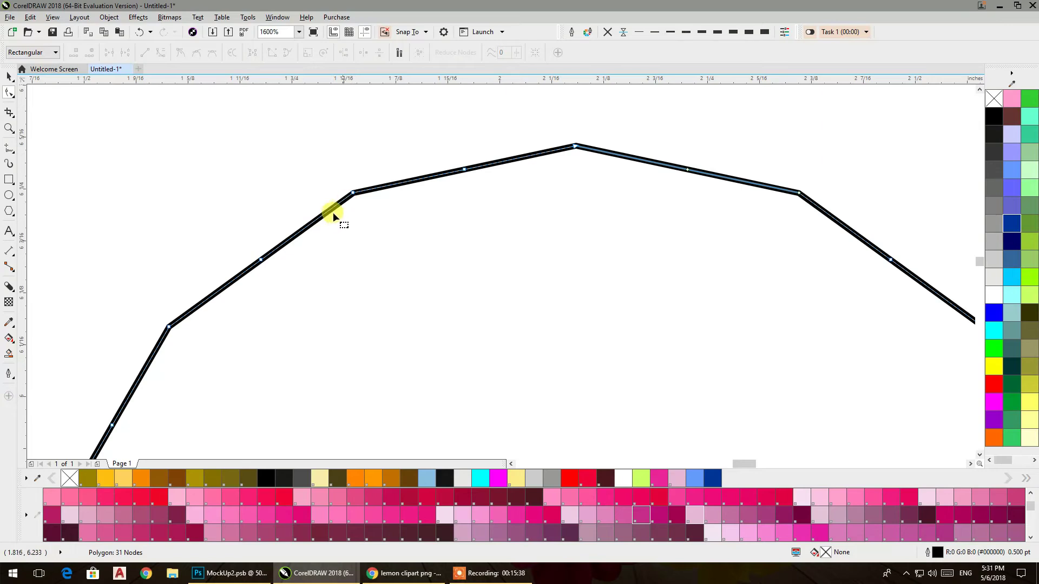
drag(259, 261, 225, 213)
scroll(335, 211, down, 3)
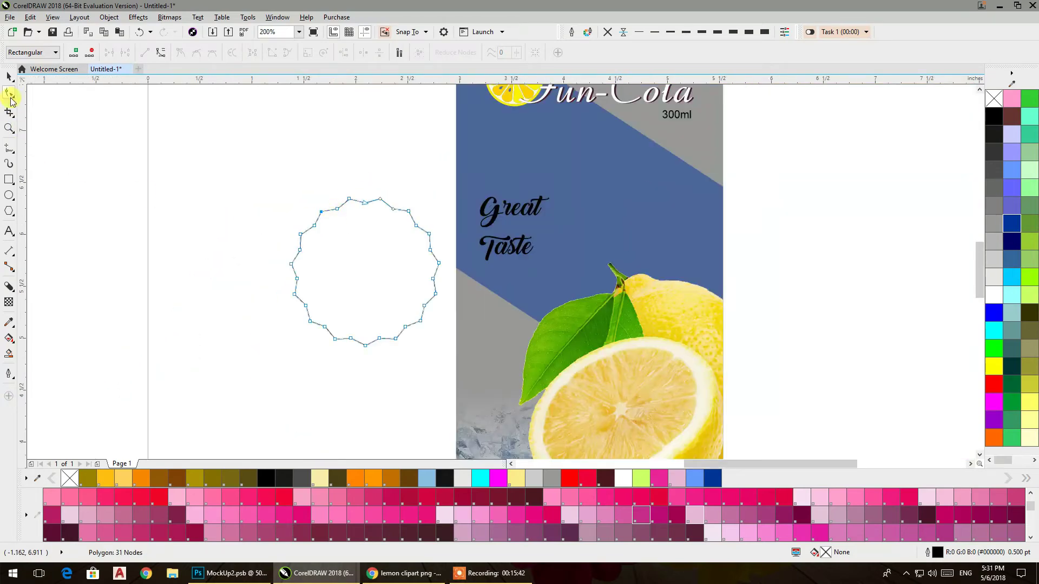
click(10, 74)
drag(444, 348, 440, 346)
click(421, 366)
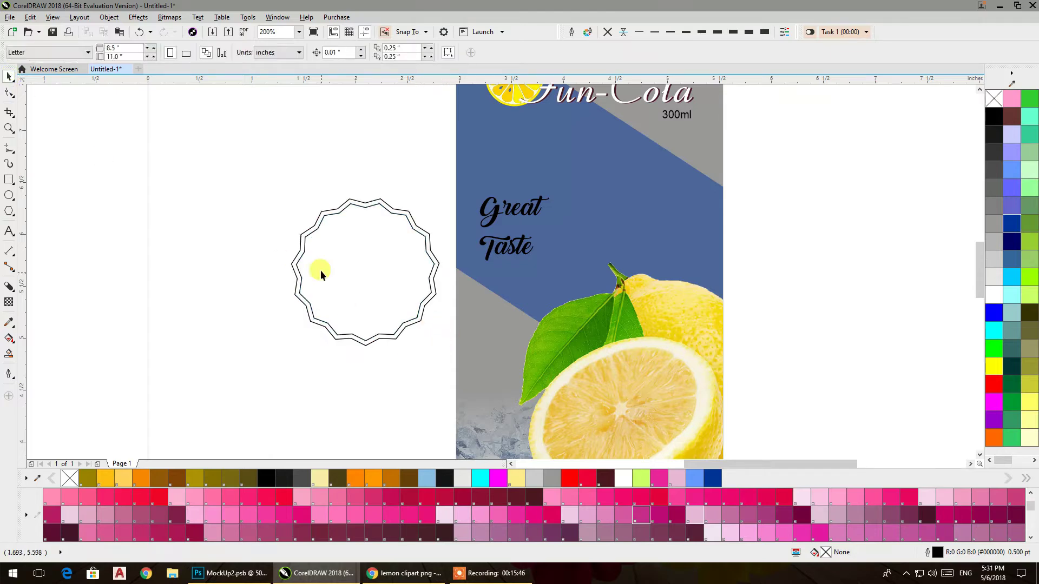
- Apply a diagonal linear gradient across both badge outlines, from upper left to lower right, with brown at both ends
drag(256, 166, 441, 339)
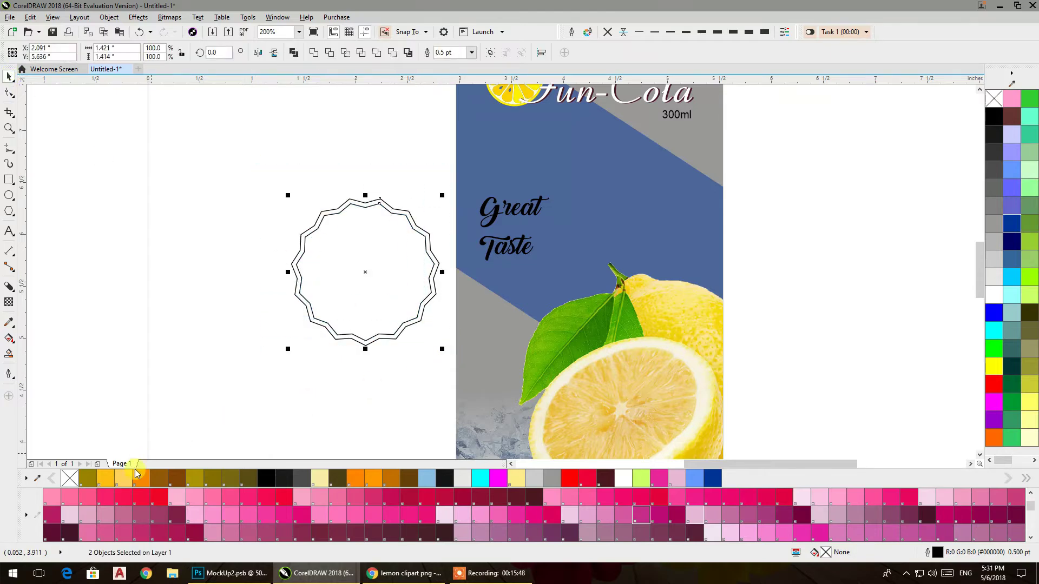
click(13, 290)
click(9, 338)
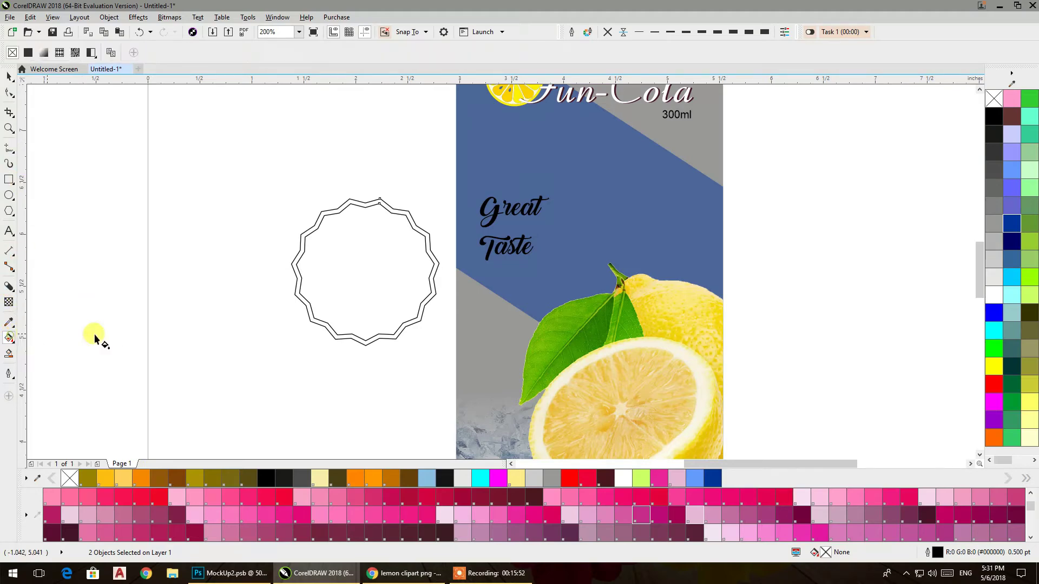
drag(303, 177, 419, 334)
drag(304, 178, 313, 204)
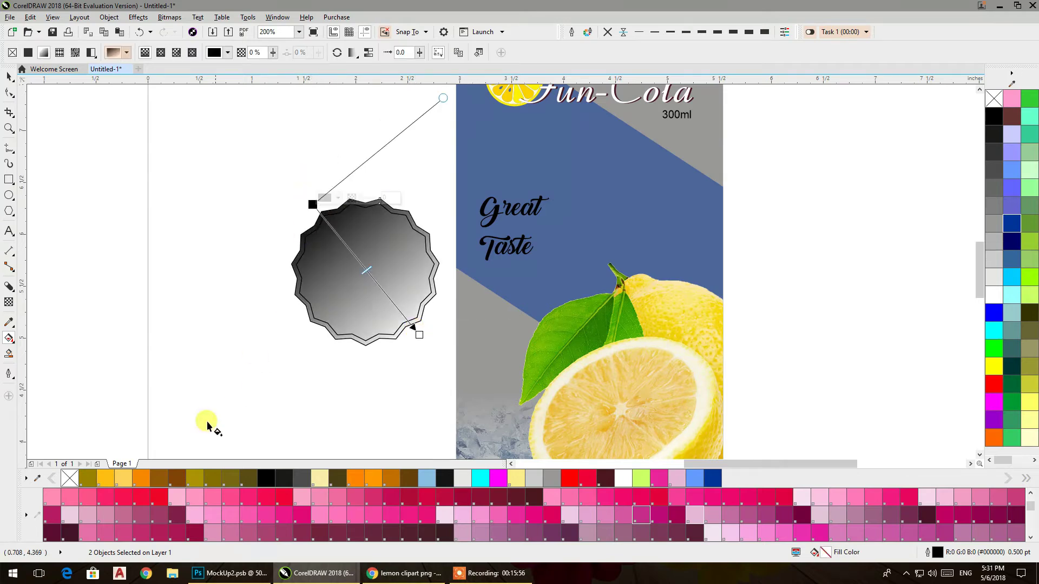
drag(458, 408, 420, 335)
drag(417, 371, 420, 334)
drag(169, 490, 314, 205)
- Add three intermediate stops to the badge gradient, colored orange, light gold in the middle and orange, between the brown ends
double_click(333, 230)
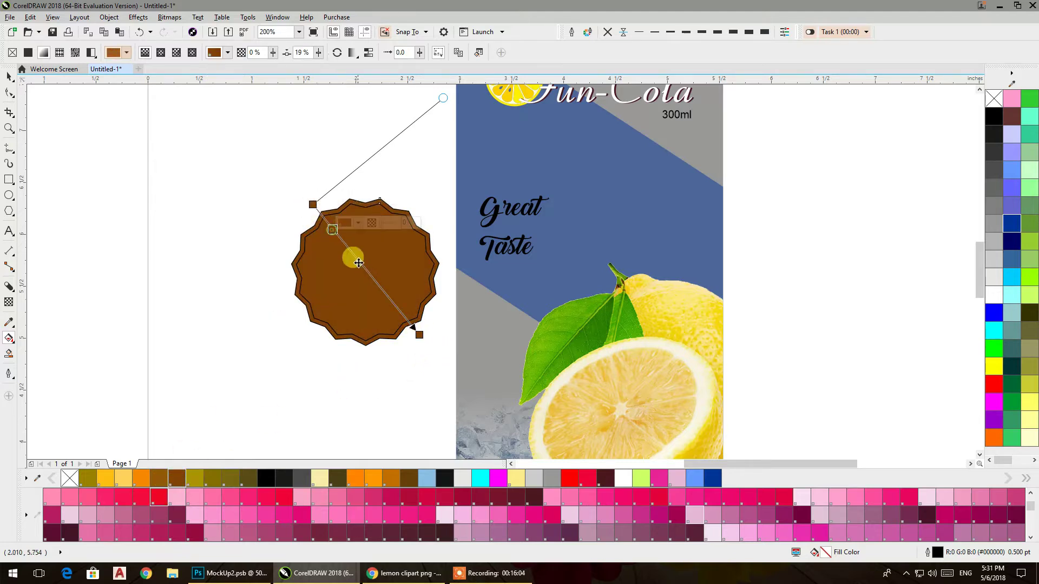
double_click(371, 272)
double_click(391, 299)
drag(143, 483, 381, 343)
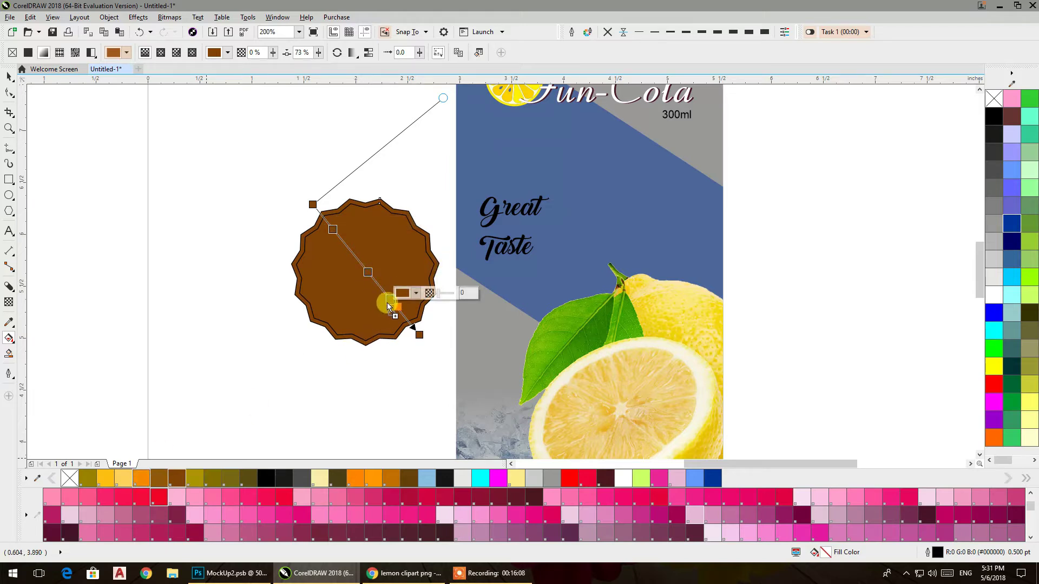
drag(385, 304, 387, 303)
drag(126, 479, 411, 333)
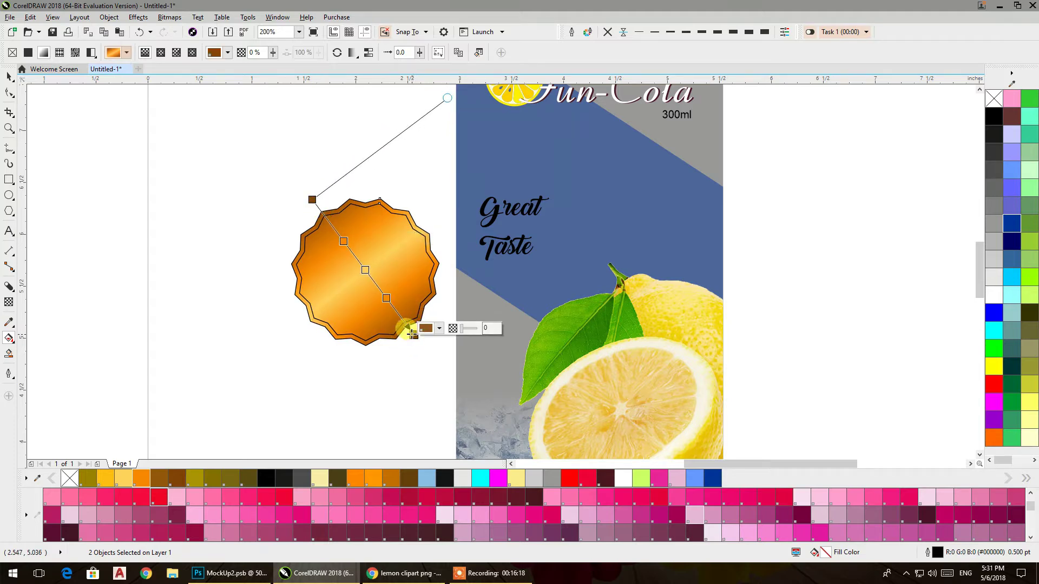
- Flip the inner badge shape horizontally so its gradient runs opposite to the outer shape's
click(9, 75)
drag(250, 169, 403, 329)
drag(452, 379, 450, 376)
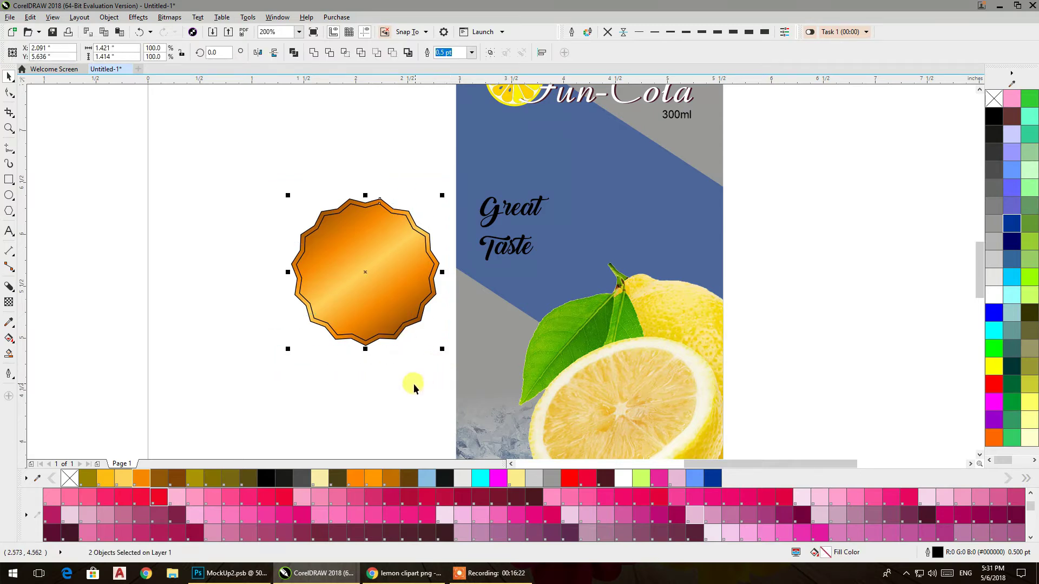
click(389, 281)
click(275, 52)
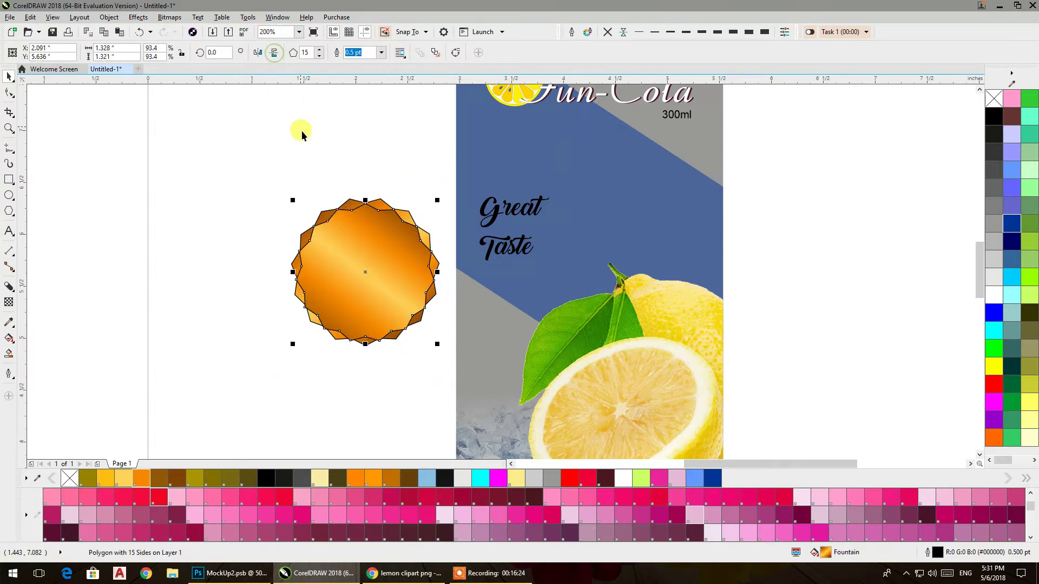
click(257, 53)
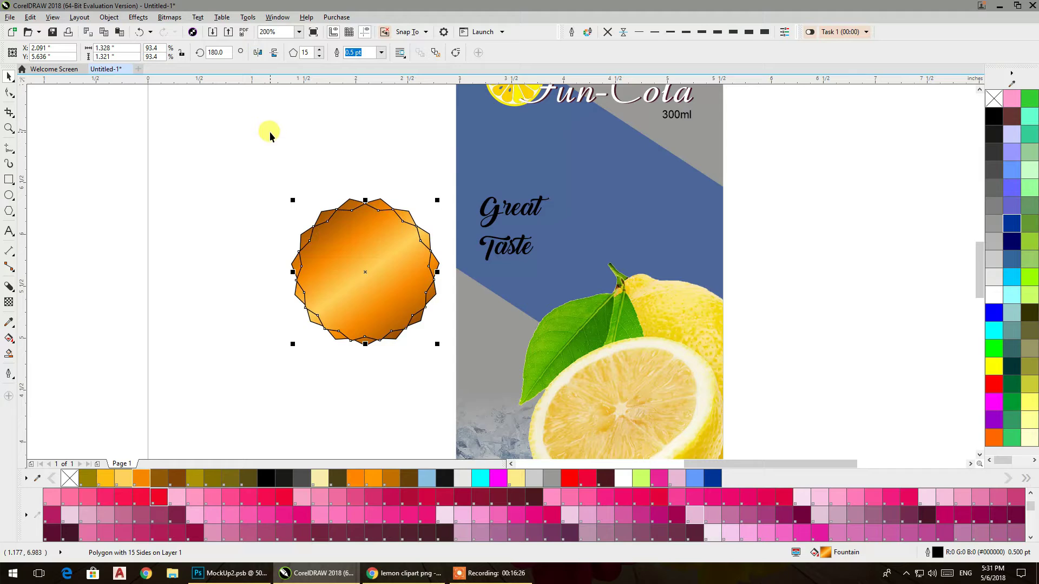
click(275, 52)
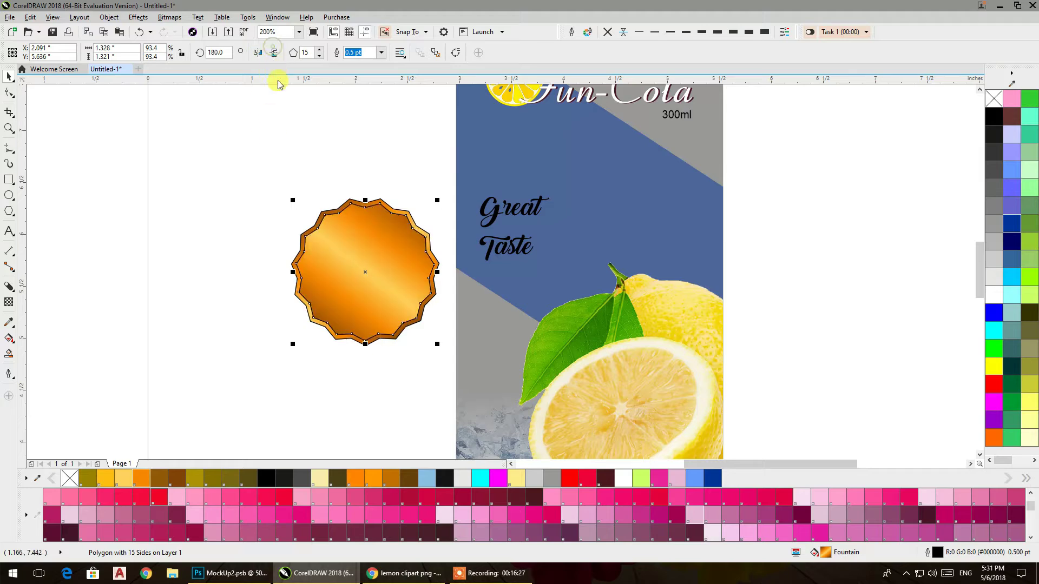
click(271, 143)
- Remove the outlines from both badge shapes and group them
drag(265, 150, 448, 352)
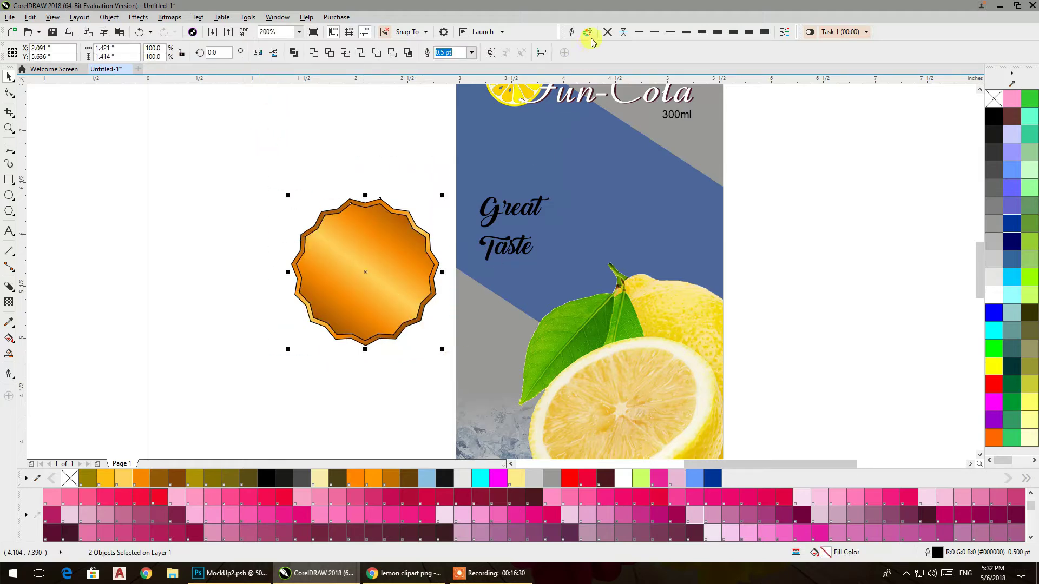
click(607, 32)
key(ctrl+g)
- Bring the Great Taste text in front of the gold badge and center it on the badge
drag(496, 217, 388, 242)
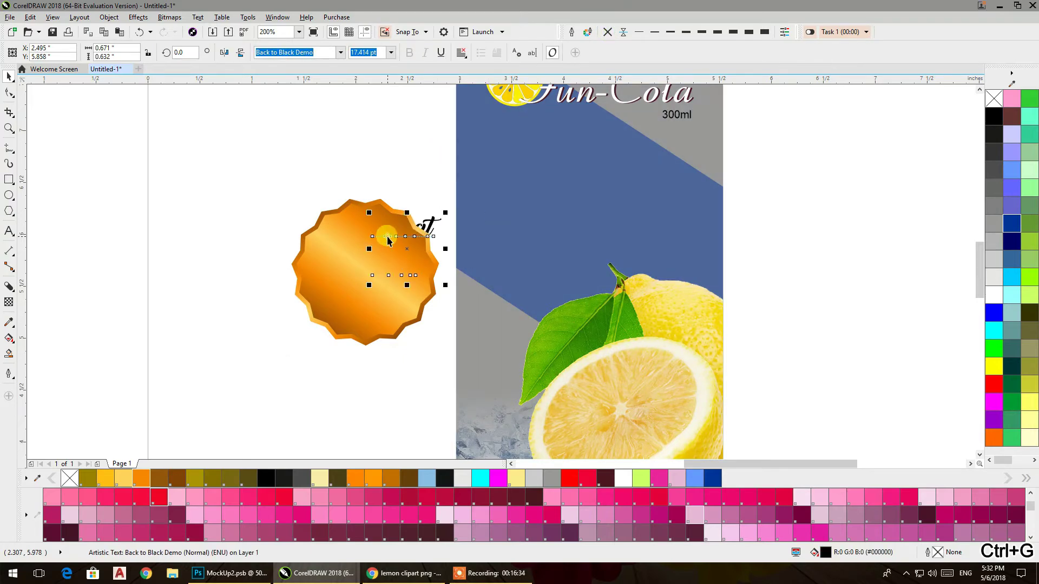
right_click(433, 222)
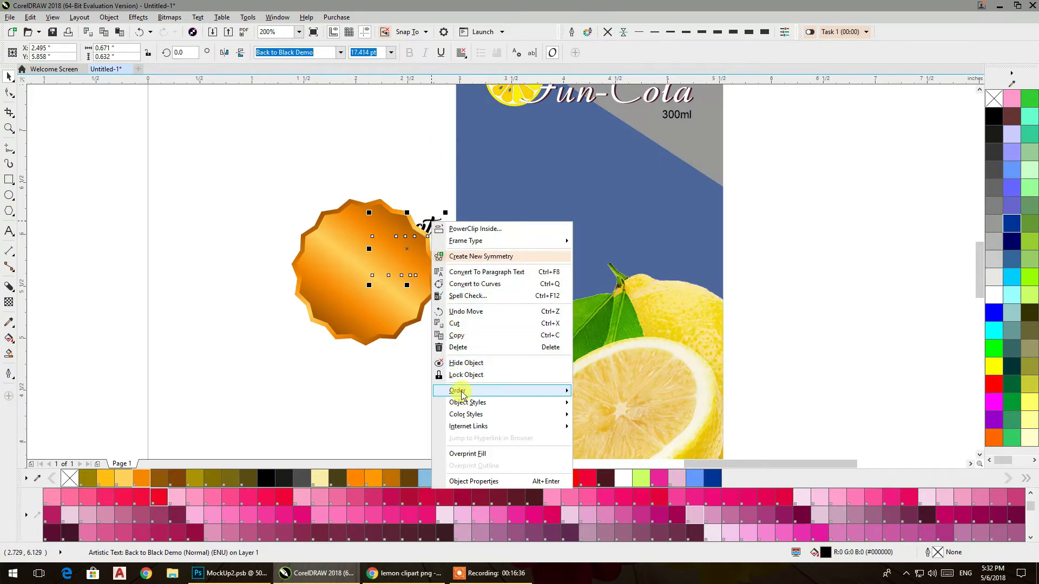
click(596, 392)
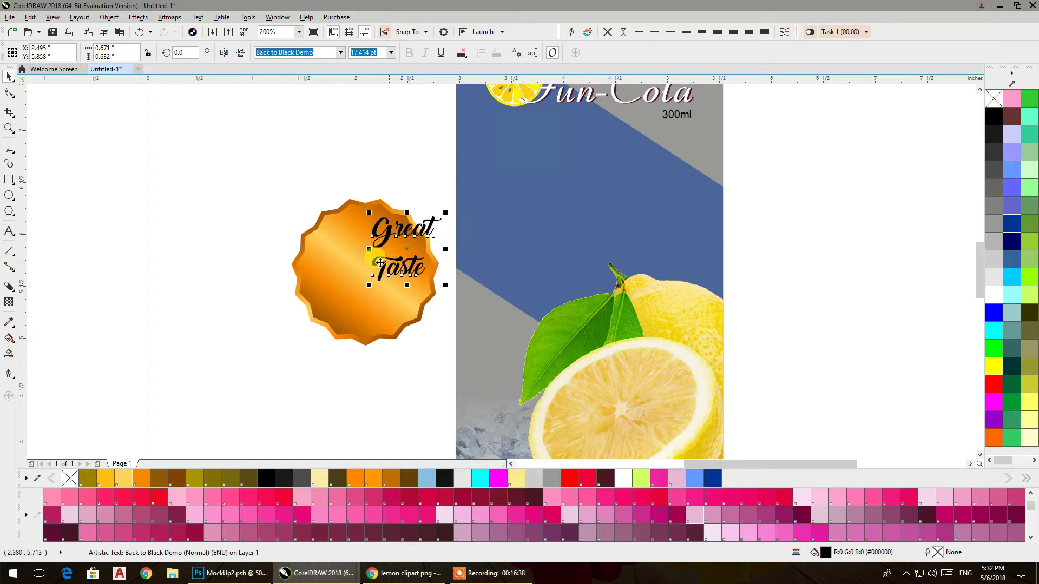
shift+click(334, 275)
key(c)
key(e)
- Shrink the badge and its text to about 1.19 inches wide and place them on the label's blue band
drag(442, 351, 413, 319)
drag(374, 263, 524, 223)
drag(562, 186, 597, 152)
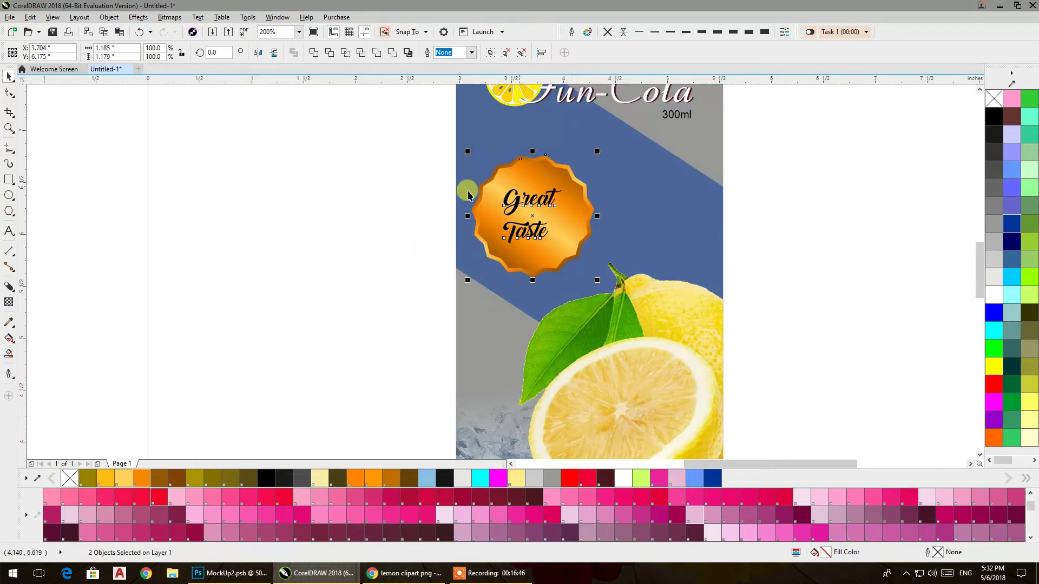
- Add a drop shadow with no offset around the badge and its text, spread it outward and set its feathering to 6
click(13, 294)
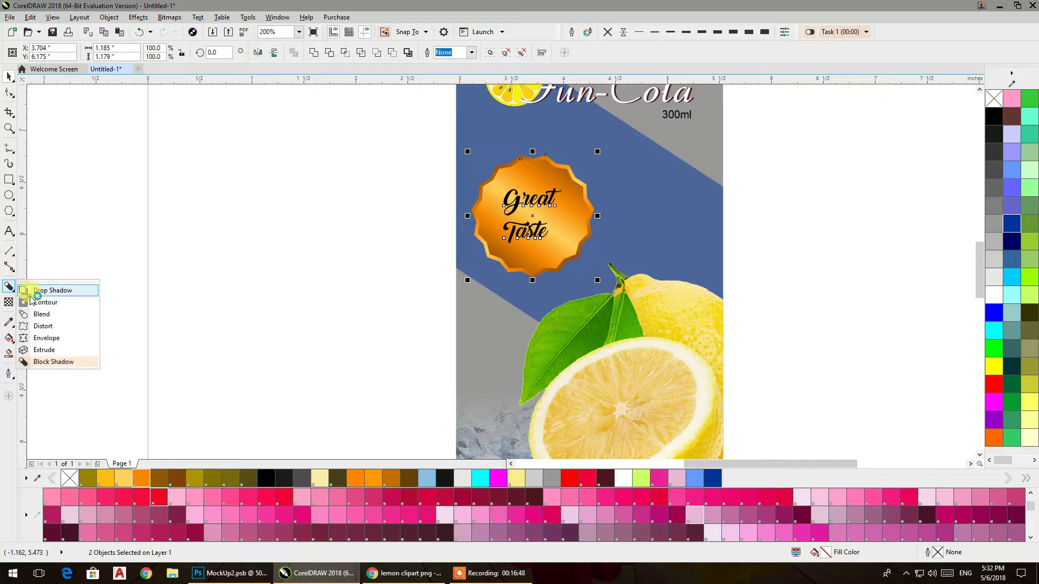
click(36, 290)
drag(565, 213, 594, 216)
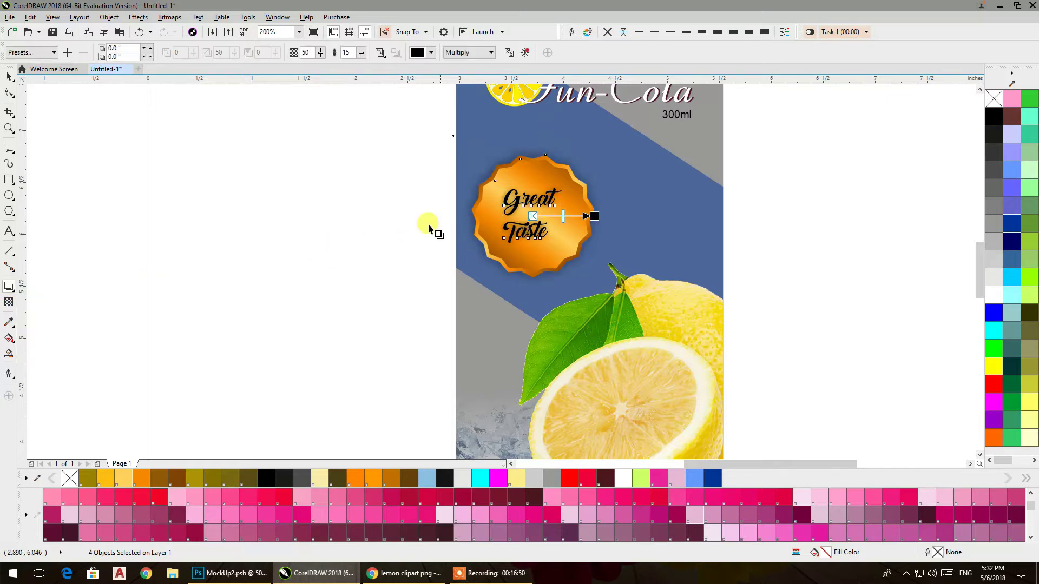
click(382, 52)
click(392, 104)
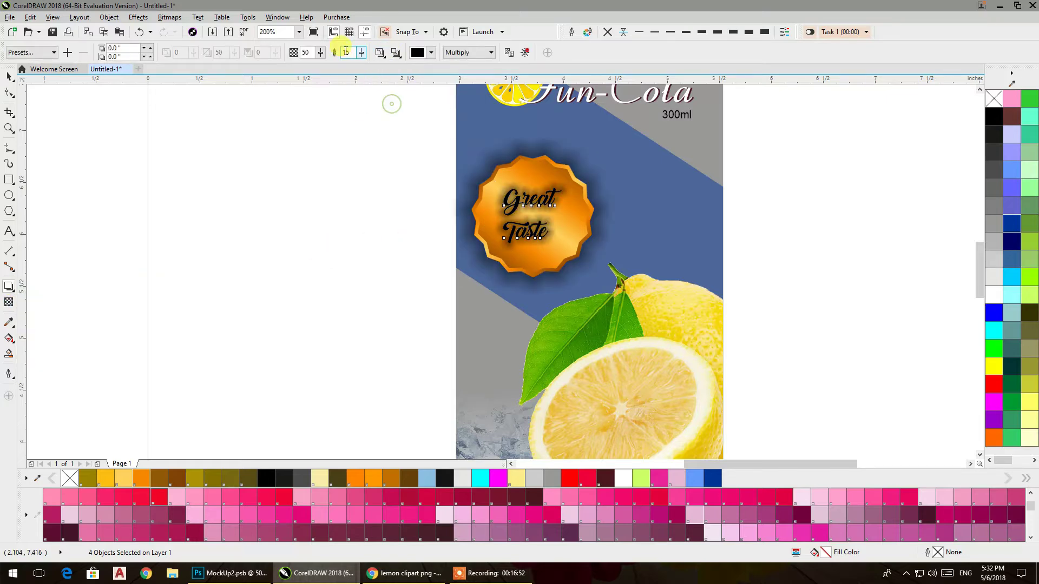
text(8)
key(Return)
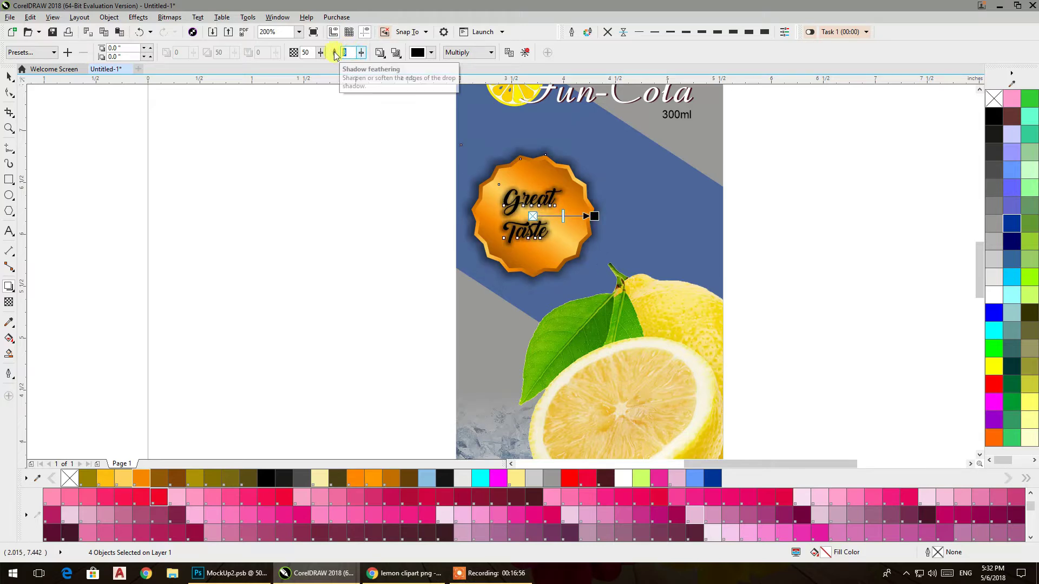
text(6)
key(Return)
- Recolor the Great Taste text on the badge white
click(9, 77)
click(297, 248)
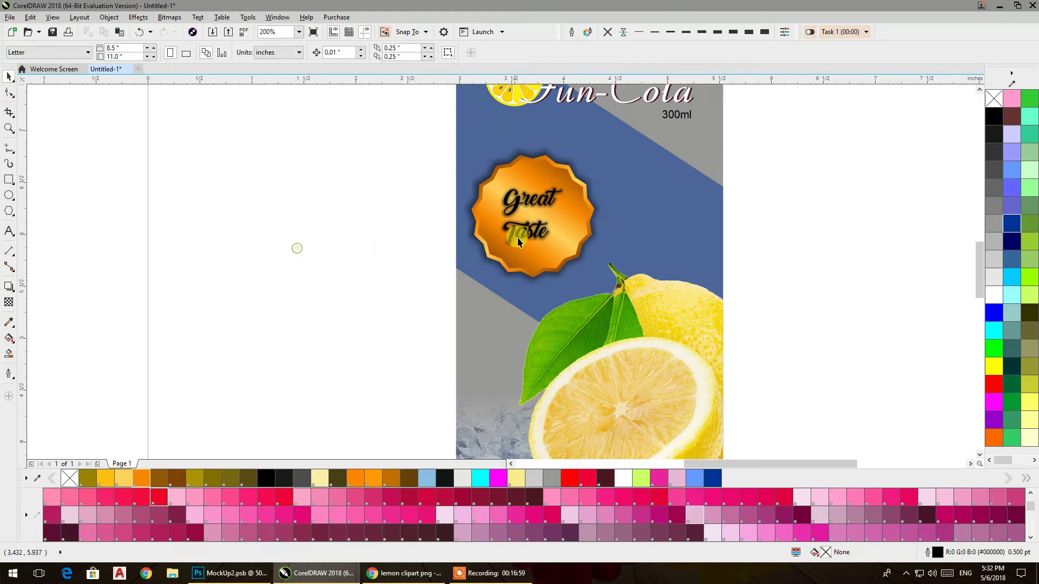
ctrl+click(539, 200)
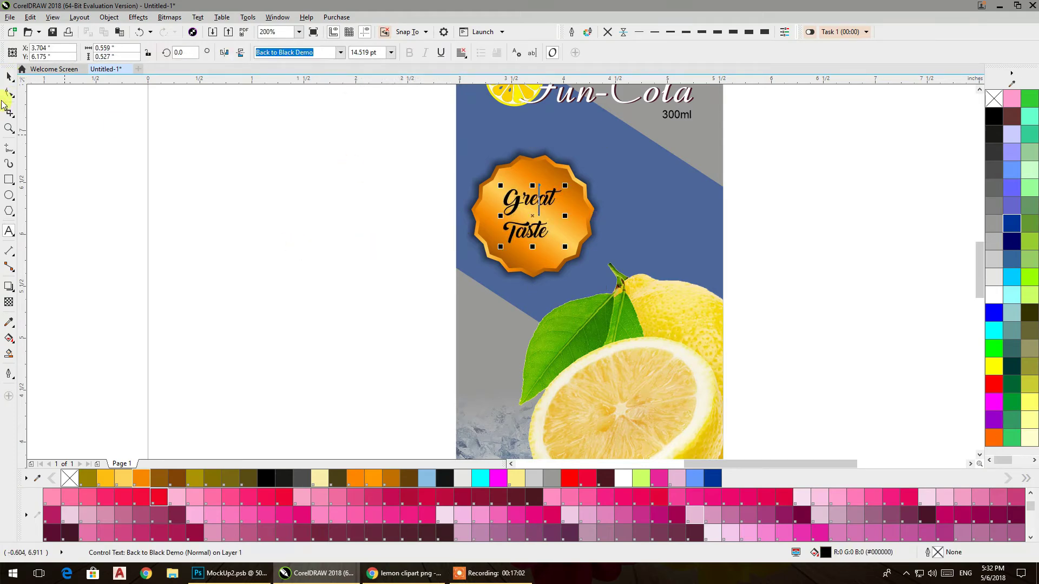
click(998, 292)
click(355, 206)
- Copy the whole grey-and-blue label beside the first label version outside the page and group the copy
scroll(355, 207, down, 2)
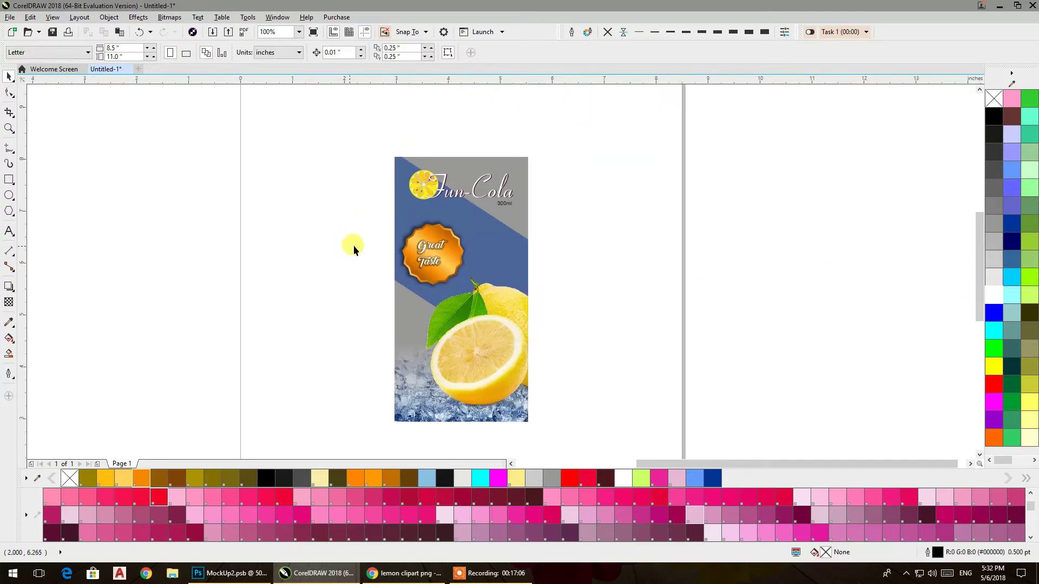
scroll(513, 206, down, 2)
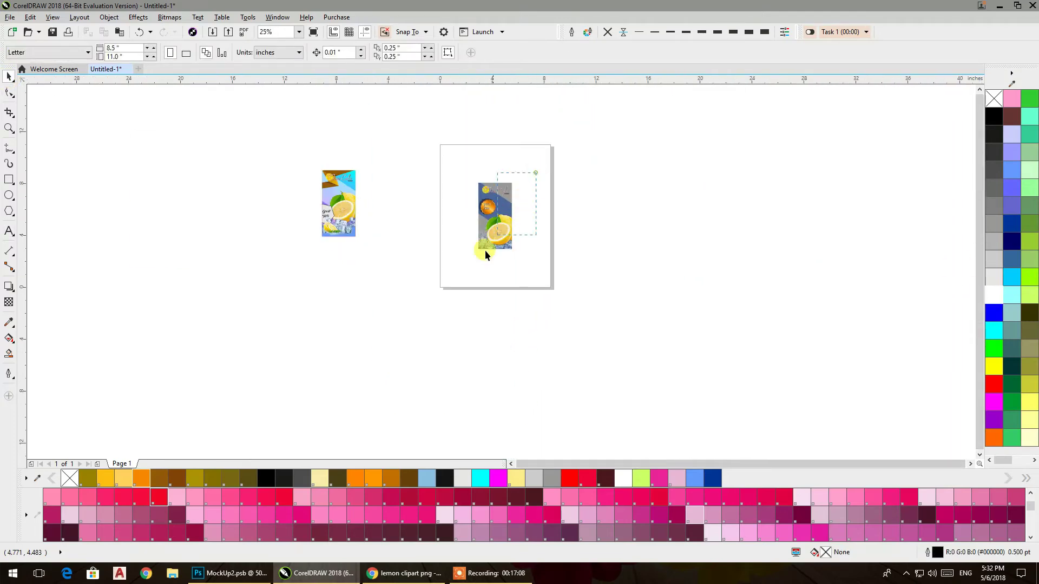
drag(477, 256, 371, 232)
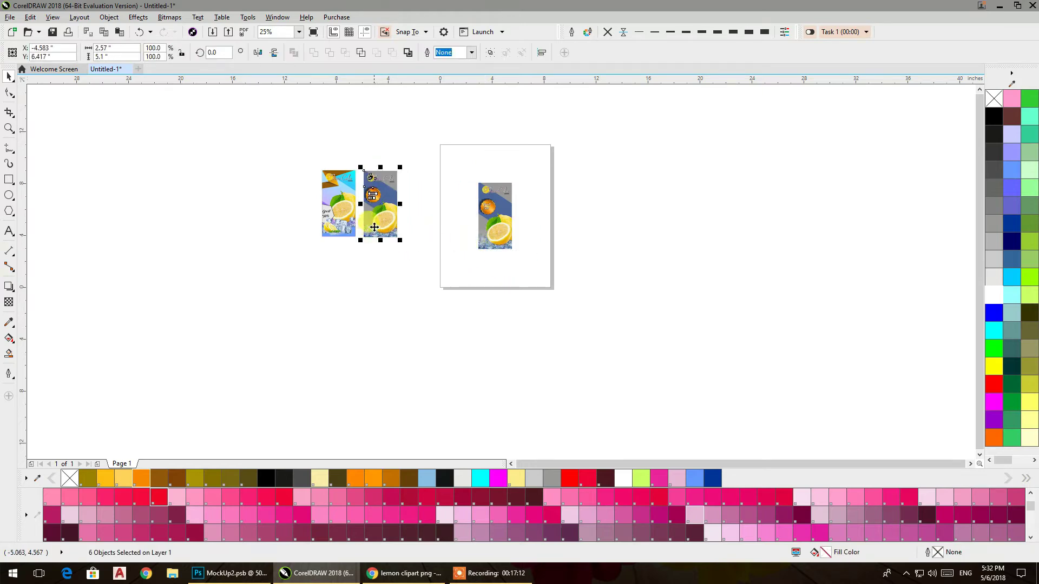
key(ctrl+g)
click(412, 273)
scroll(407, 238, up, 1)
drag(397, 238, 468, 292)
click(666, 276)
drag(580, 275, 326, 263)
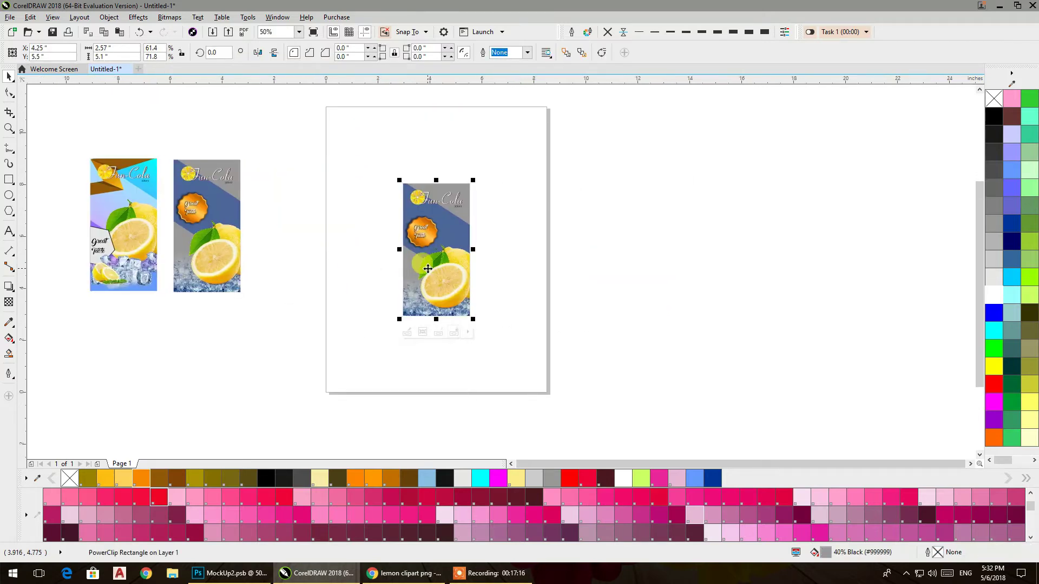
- Draw a thin vertical bar about 2.6 inches tall and a horizontal bar about 2.98 inches wide, crossing near the label's lower-left corner
scroll(428, 269, up, 1)
click(323, 258)
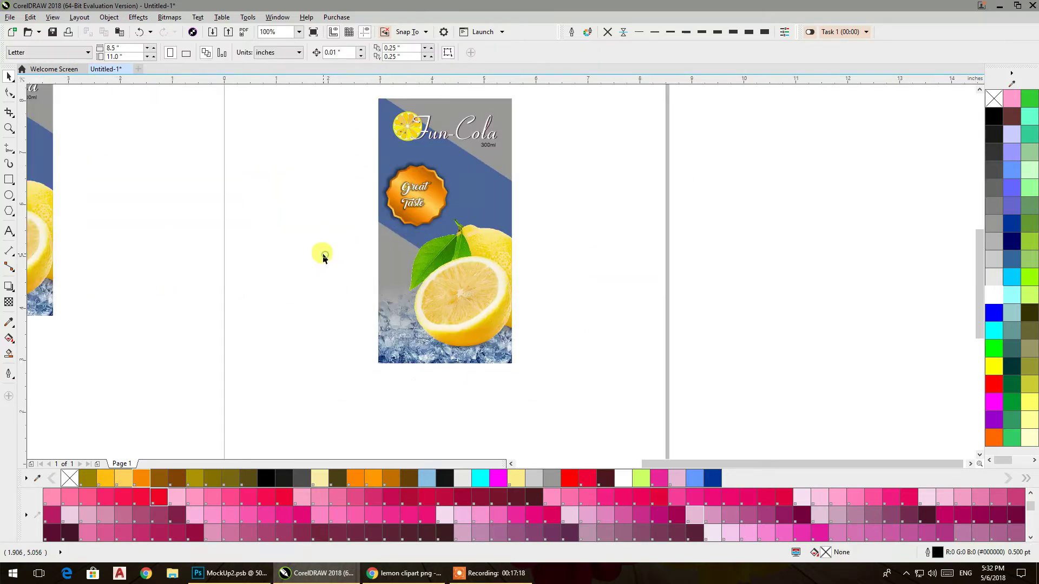
click(9, 180)
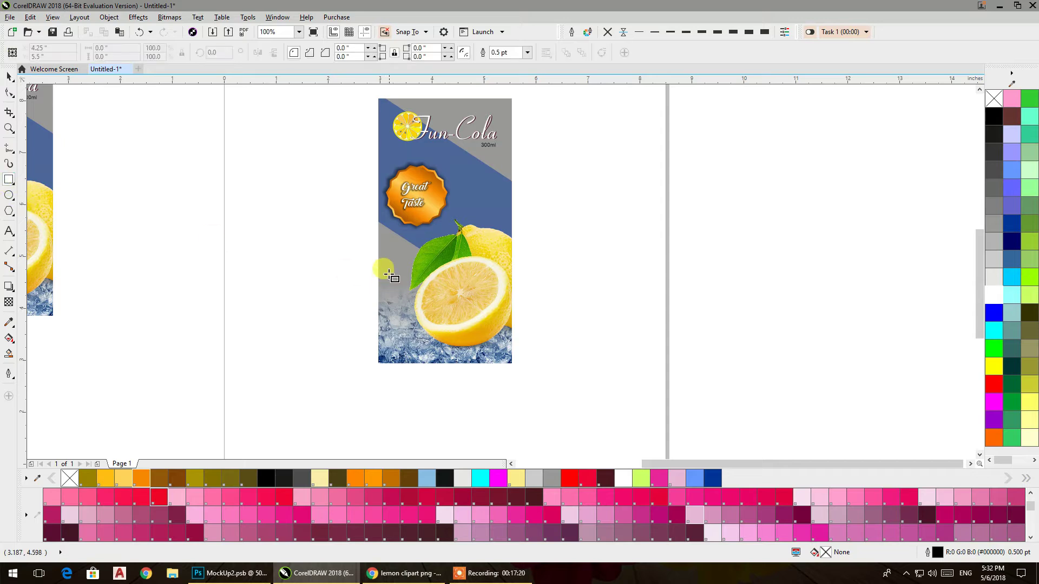
drag(385, 245, 387, 381)
drag(366, 347, 524, 349)
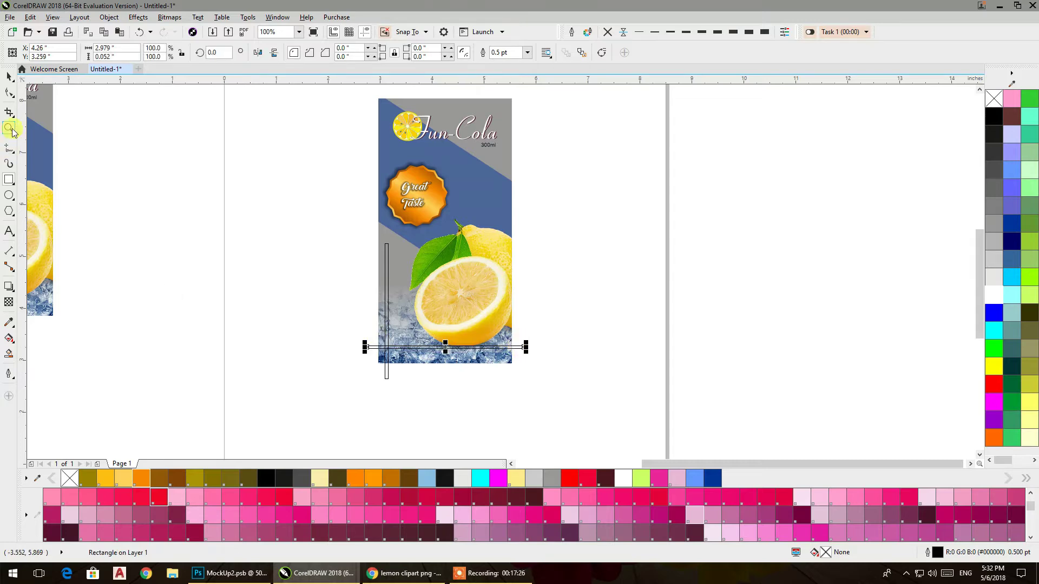
- Fill both bars with magenta PANTONE 32-1-6 C and remove their outlines
shift+click(387, 297)
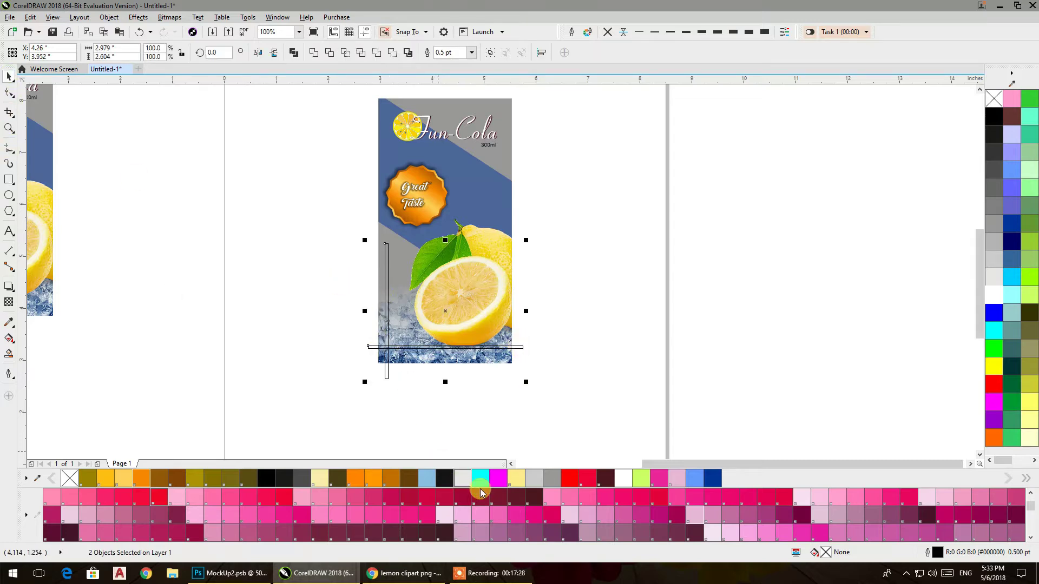
click(536, 516)
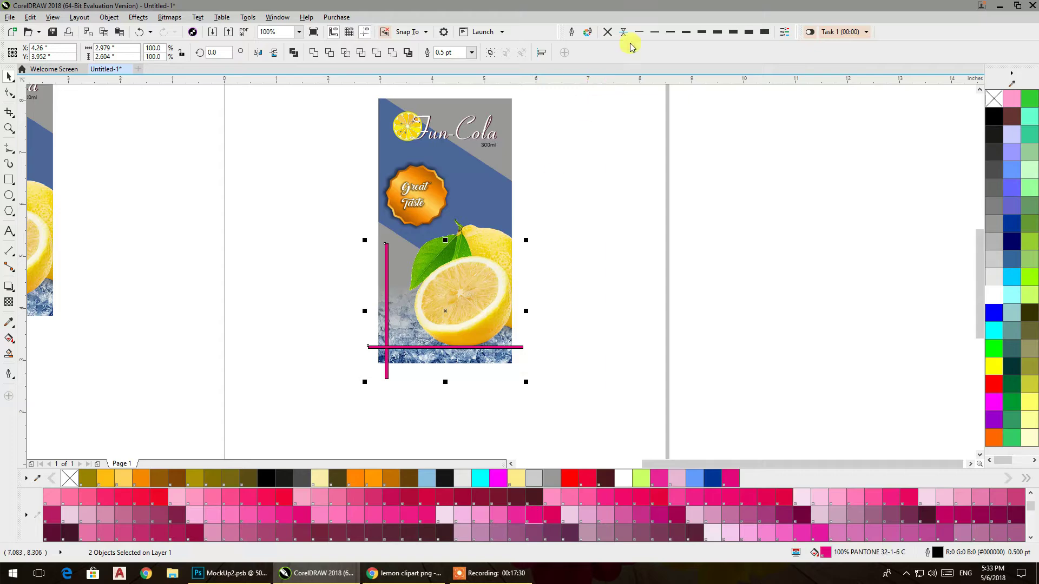
click(607, 32)
right_click(387, 347)
click(450, 400)
- Duplicate the two magenta bars slightly down and to the left, and fill the copies with pale pink PANTONE 32-1-1 C
scroll(378, 348, up, 5)
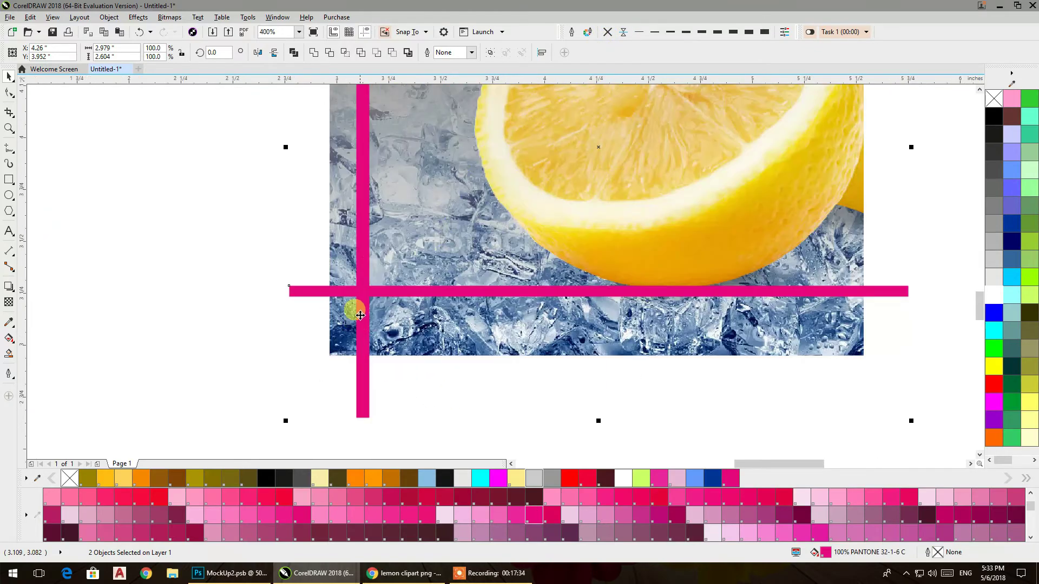
drag(359, 293, 338, 315)
right_click(338, 315)
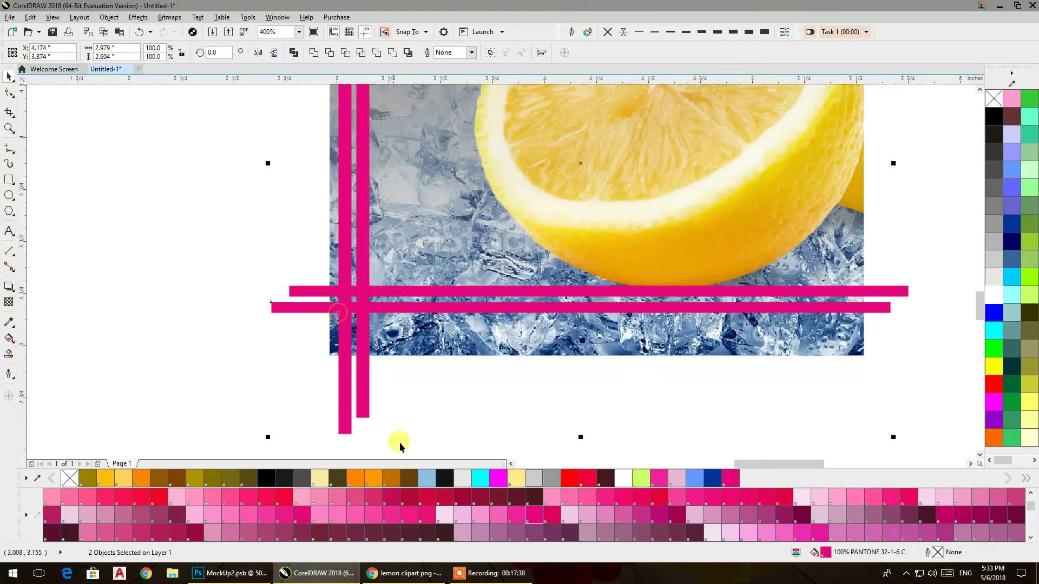
click(444, 515)
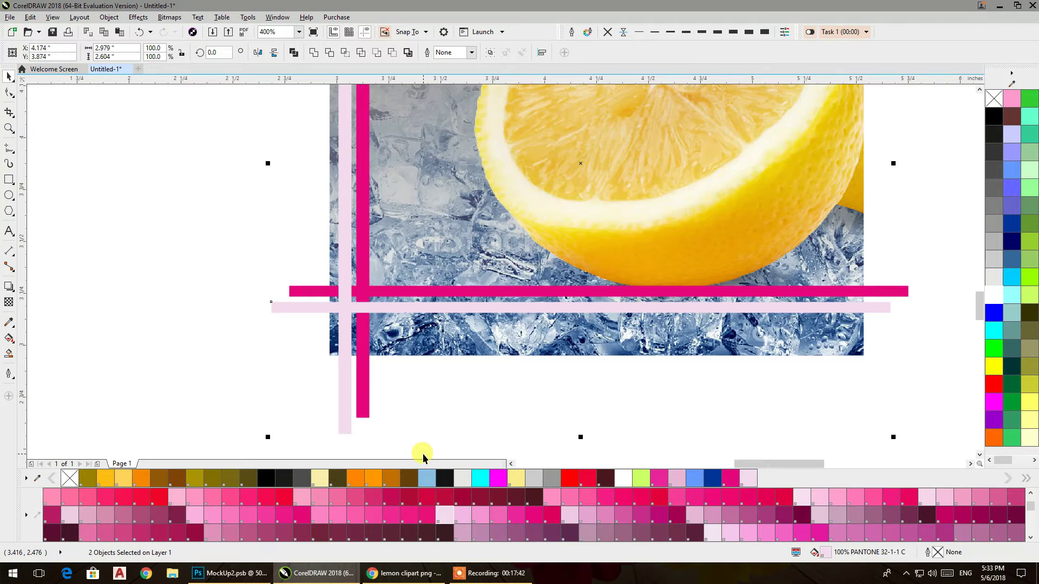
- Send the pale pink vertical bar to the back of the layer and raise it again above the label
click(283, 401)
click(342, 401)
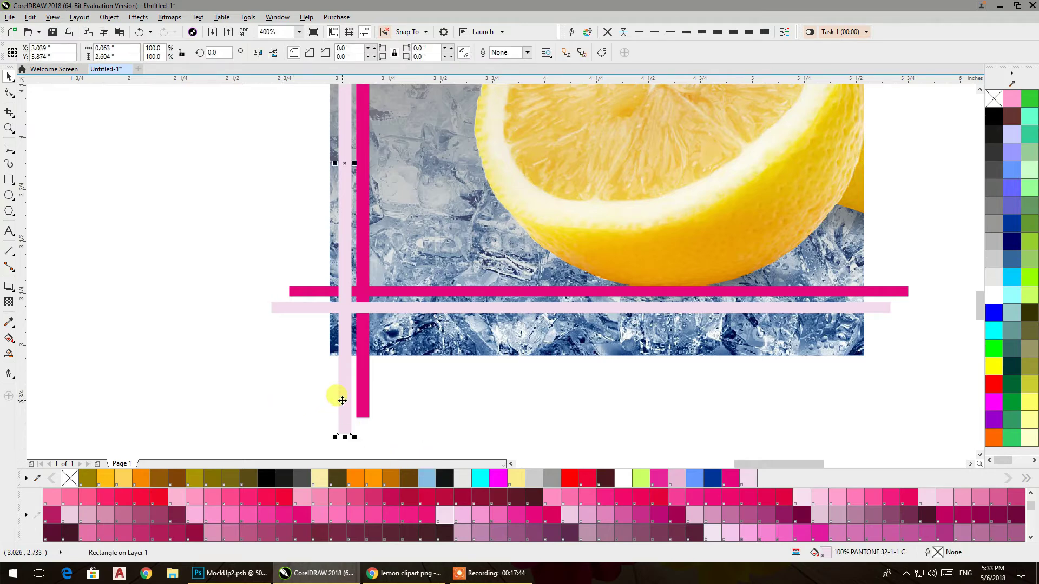
key(shift+Page_Down)
key(ctrl+Page_Up)
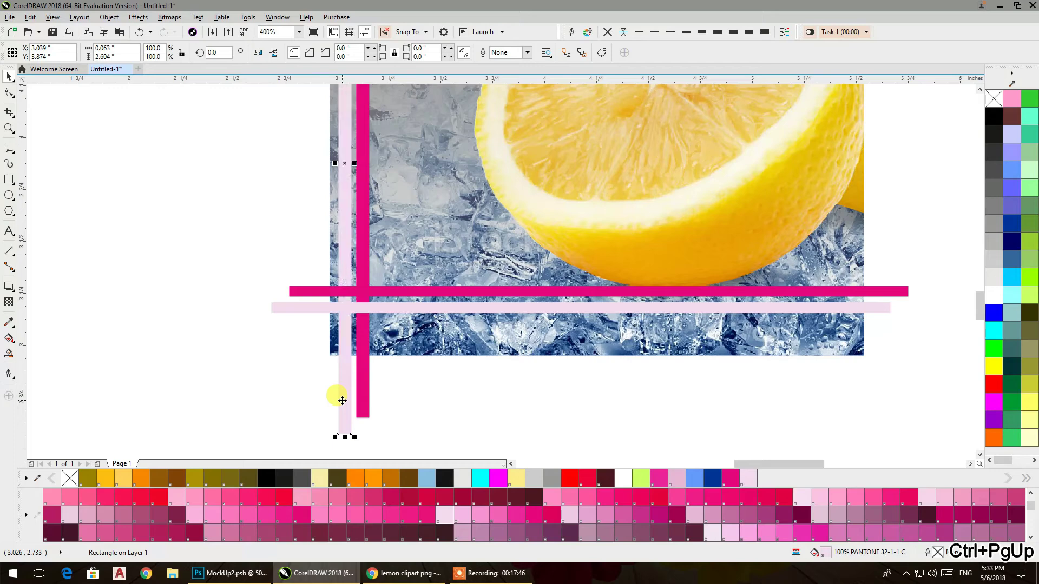
click(414, 393)
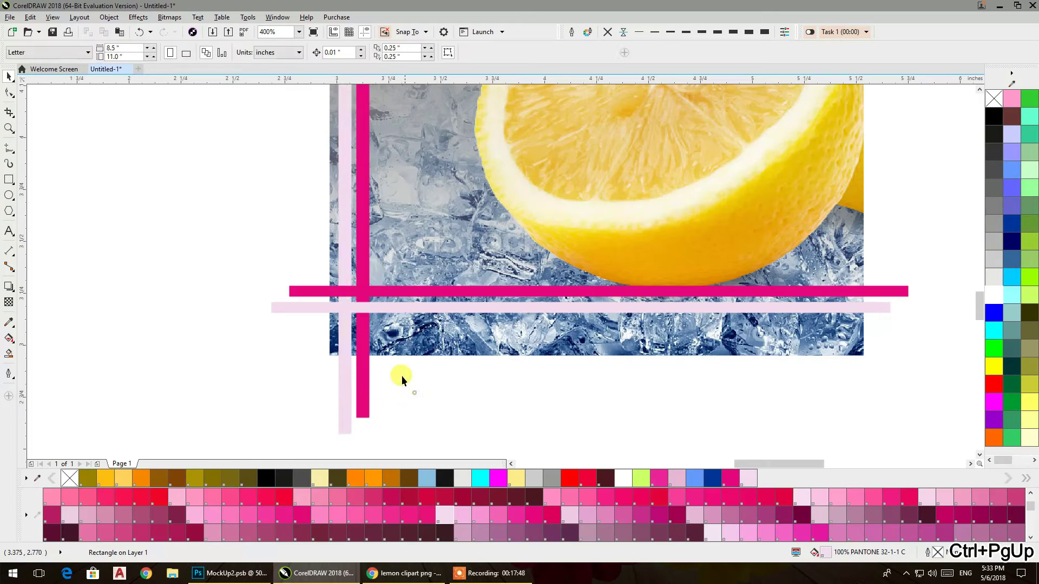
- Select the magenta and pale pink bars and group all four
scroll(388, 322, down, 1)
click(369, 289)
shift+click(376, 298)
shift+click(387, 305)
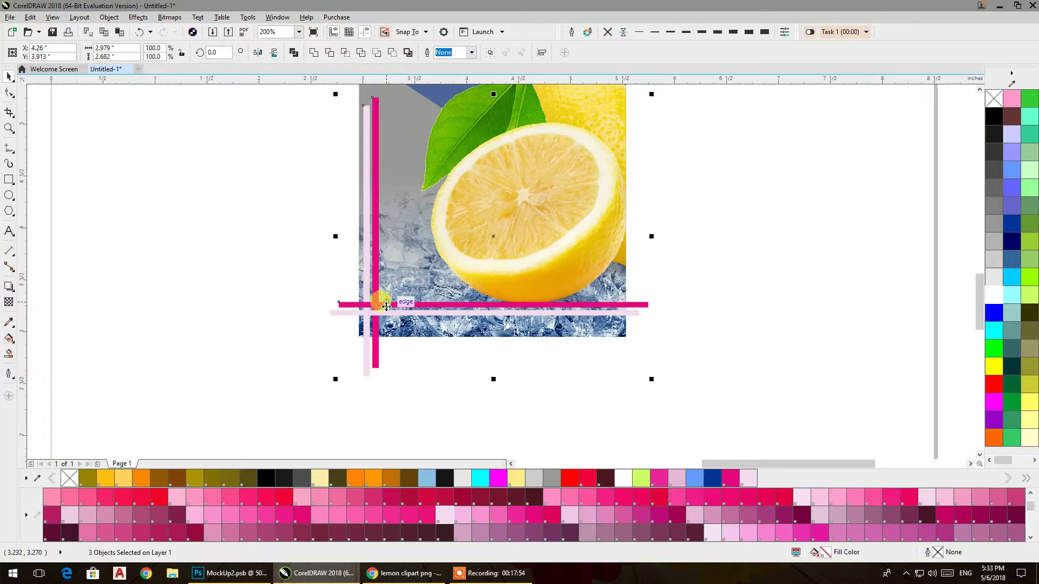
key(ctrl+g)
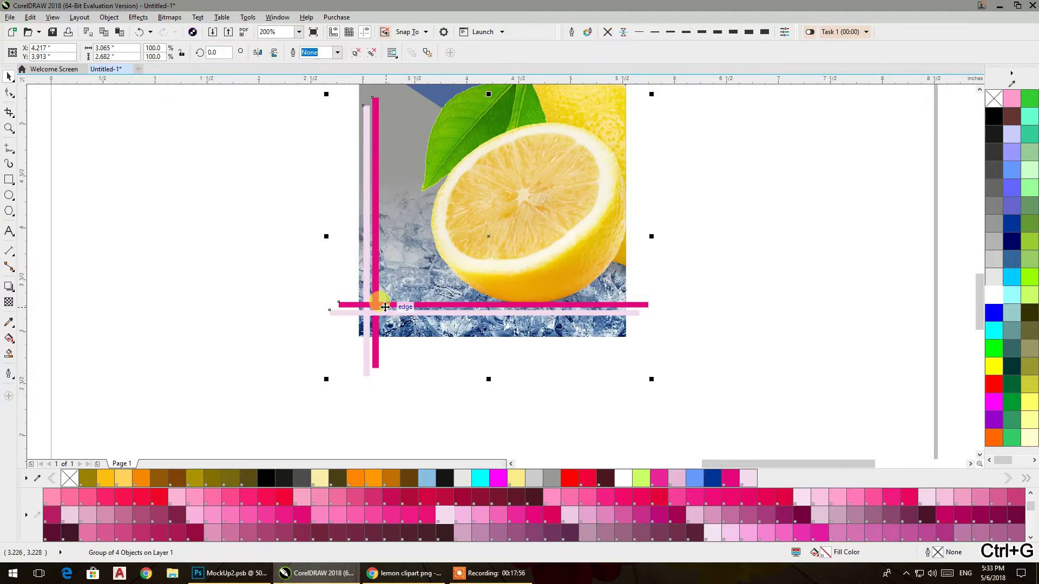
- PowerClip the grouped magenta and pale pink bars inside the label rectangle
right_click(384, 306)
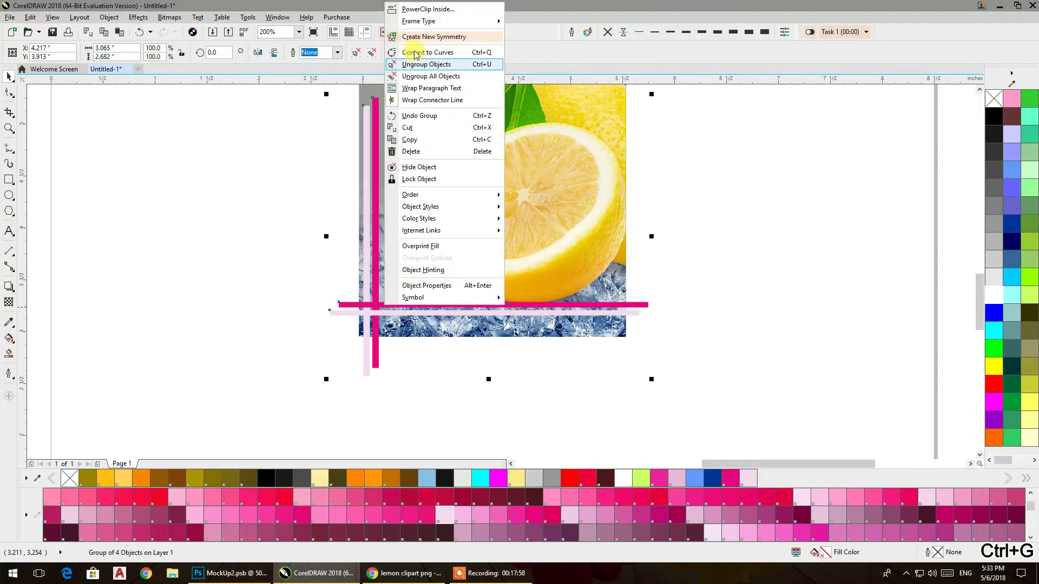
click(400, 8)
click(409, 203)
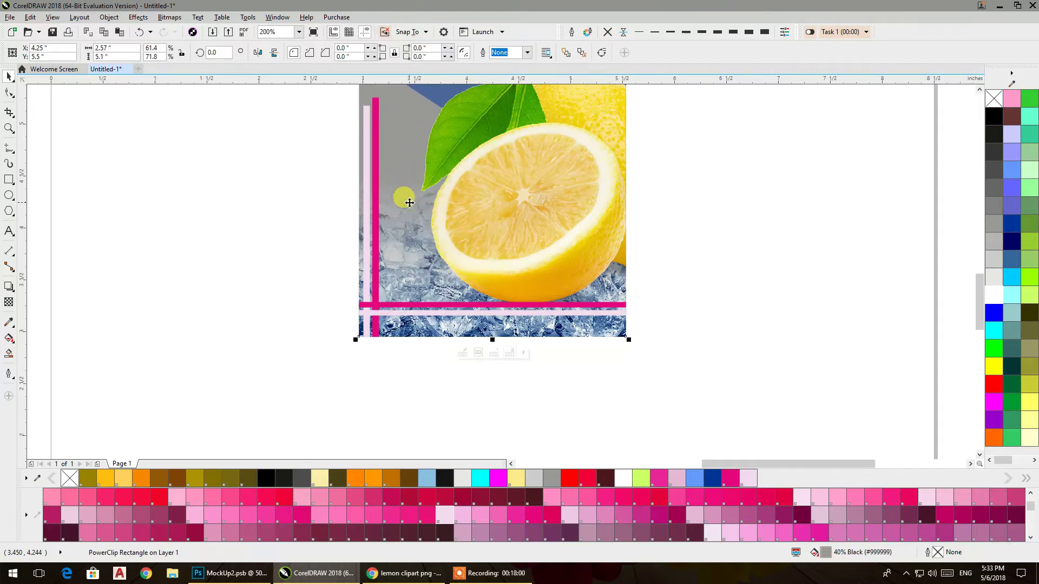
- Within the label's PowerClip contents, recolor the pale pink vertical and horizontal bars red
double_click(403, 209)
click(361, 232)
ctrl+click(376, 263)
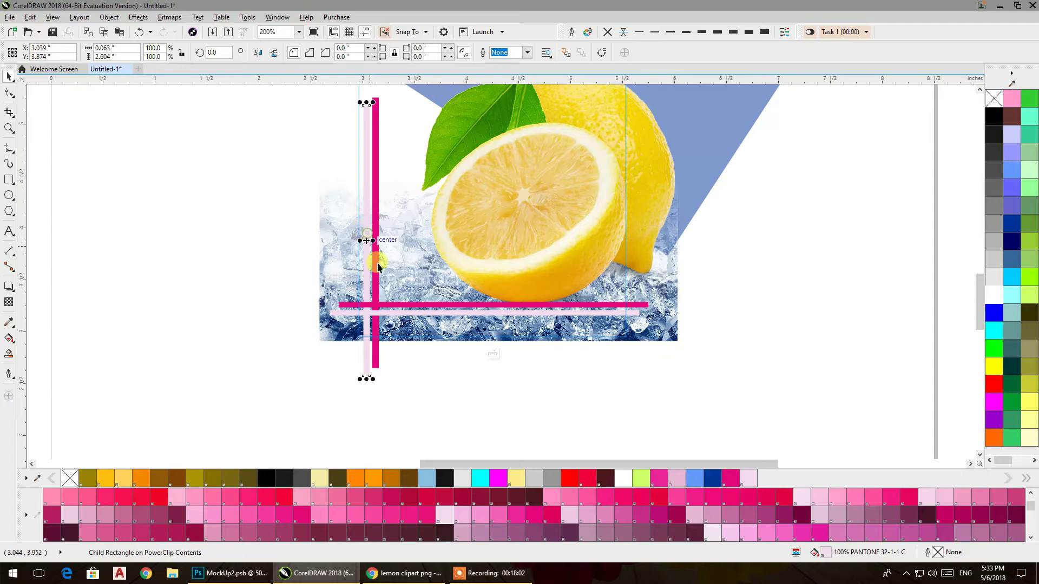
click(993, 386)
click(404, 343)
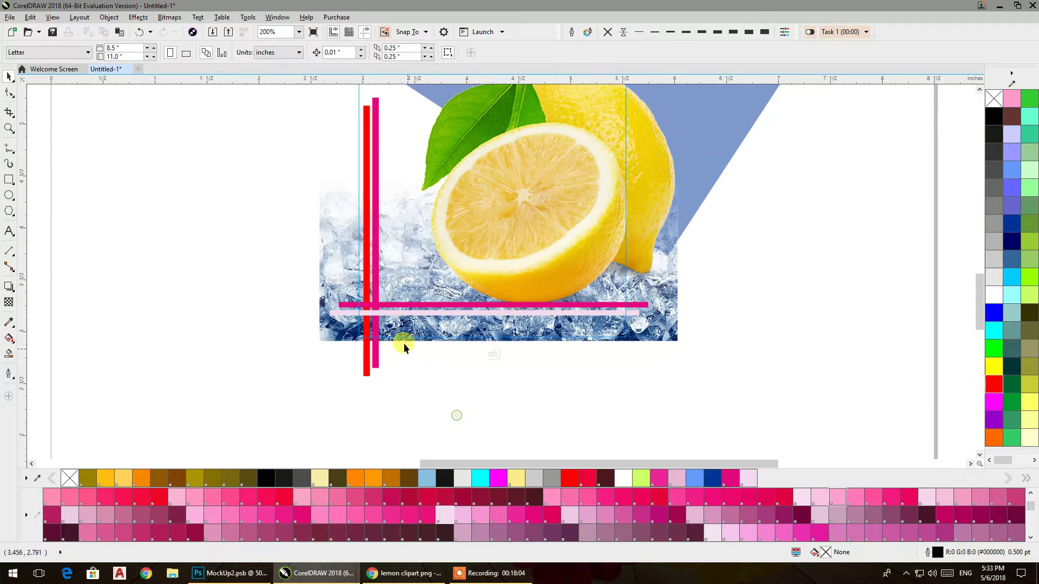
click(396, 314)
ctrl+click(608, 312)
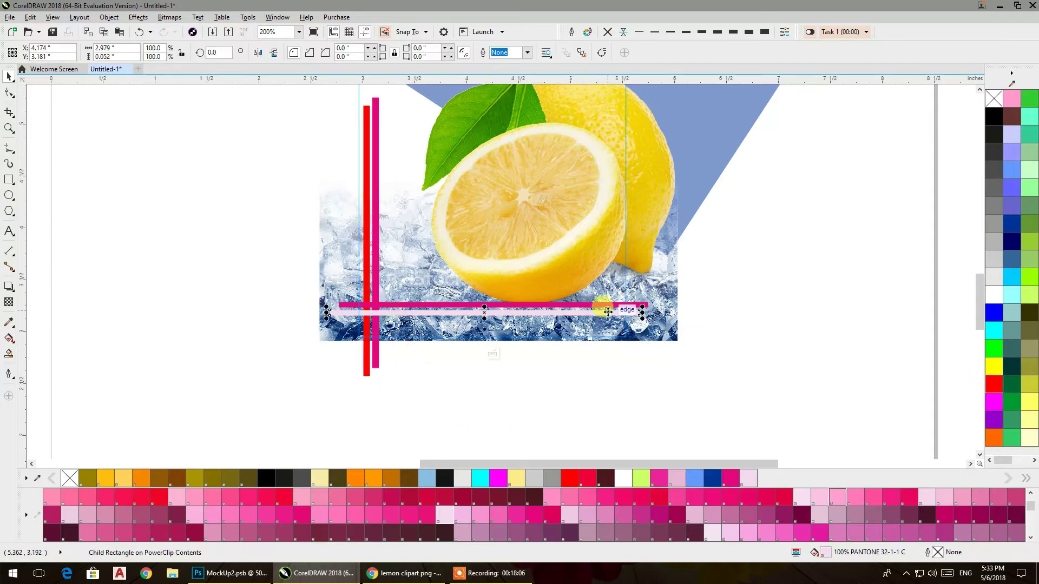
click(994, 386)
click(823, 329)
ctrl+click(823, 329)
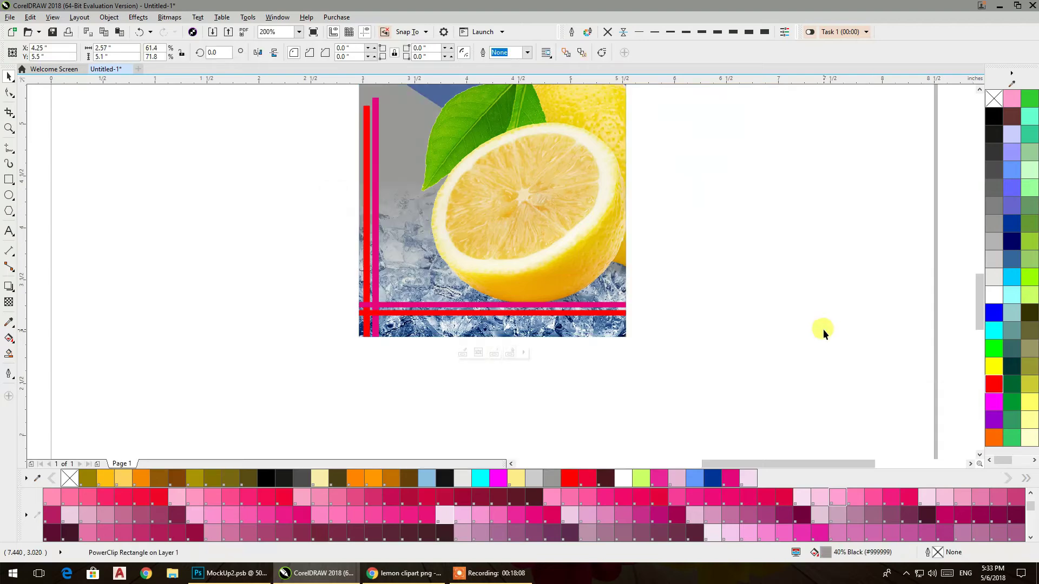
- Mirror the lemon image horizontally inside the label's PowerClip and shift it slightly to the left
scroll(697, 307, down, 3)
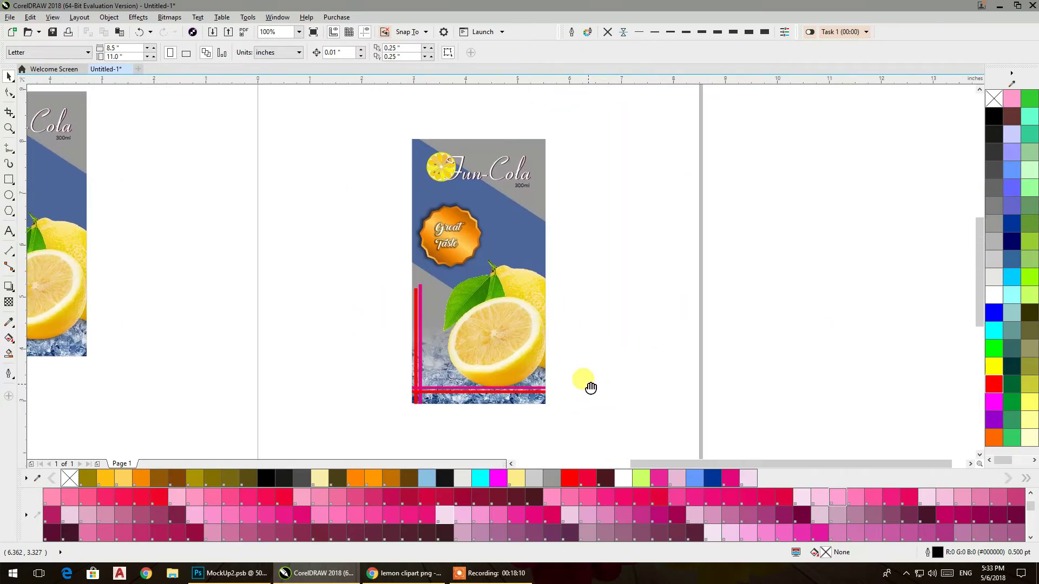
double_click(520, 329)
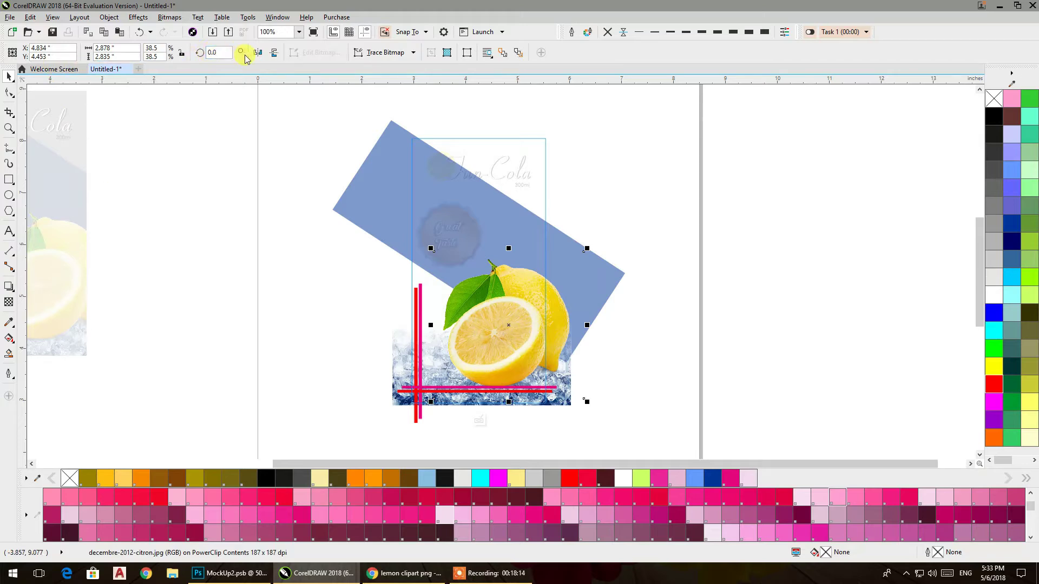
click(257, 53)
mouse_move(485, 312)
mouse_down()
mouse_move(456, 310)
mouse_move(476, 317)
mouse_up()
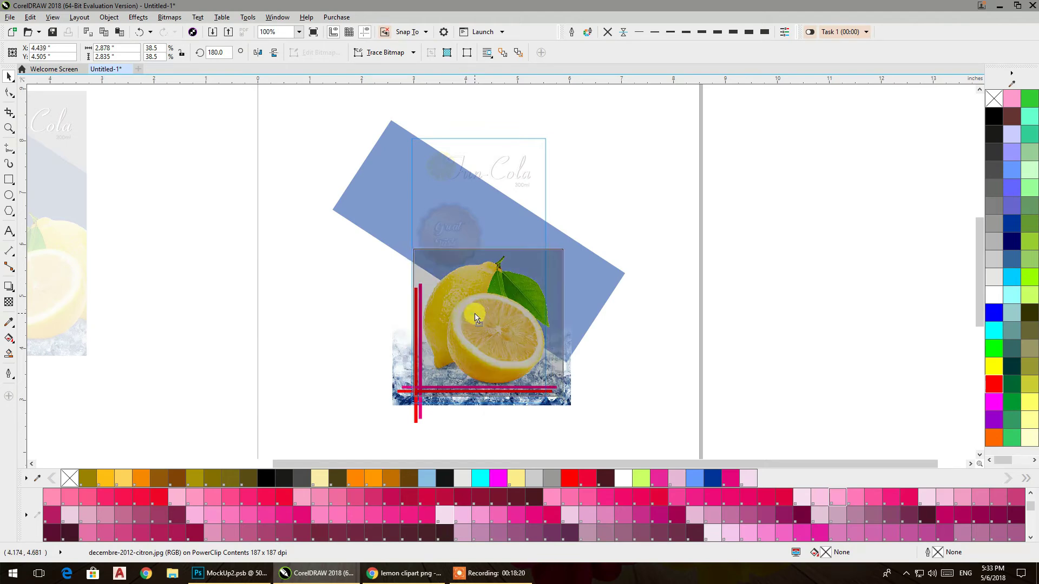
click(604, 297)
ctrl+click(633, 301)
click(637, 303)
- Delete the diagonal blue band from the label's PowerClip contents and scale down the Great Taste badge
double_click(493, 237)
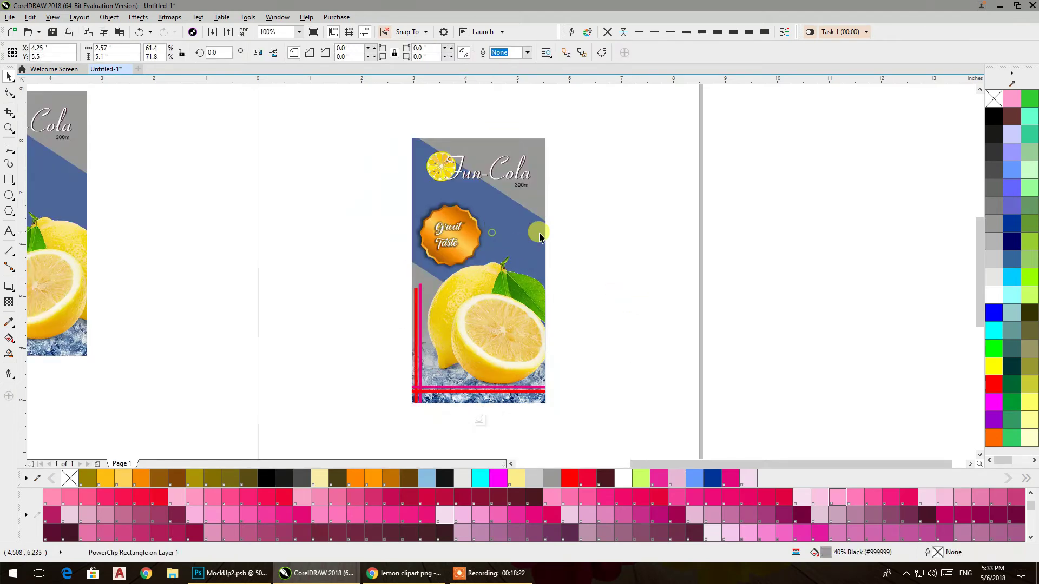
click(552, 237)
key(Delete)
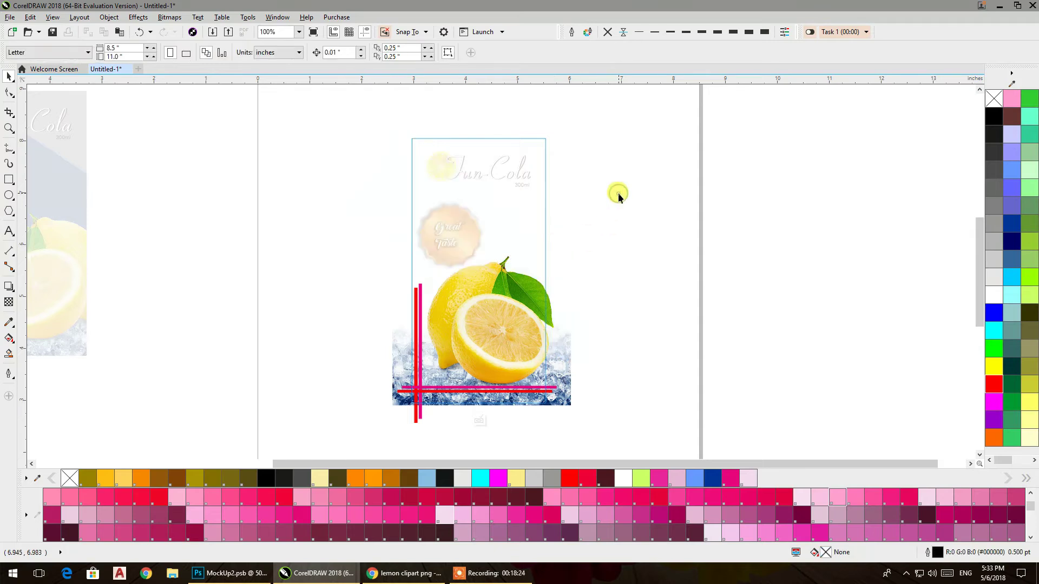
ctrl+click(618, 193)
drag(340, 191, 441, 237)
click(338, 227)
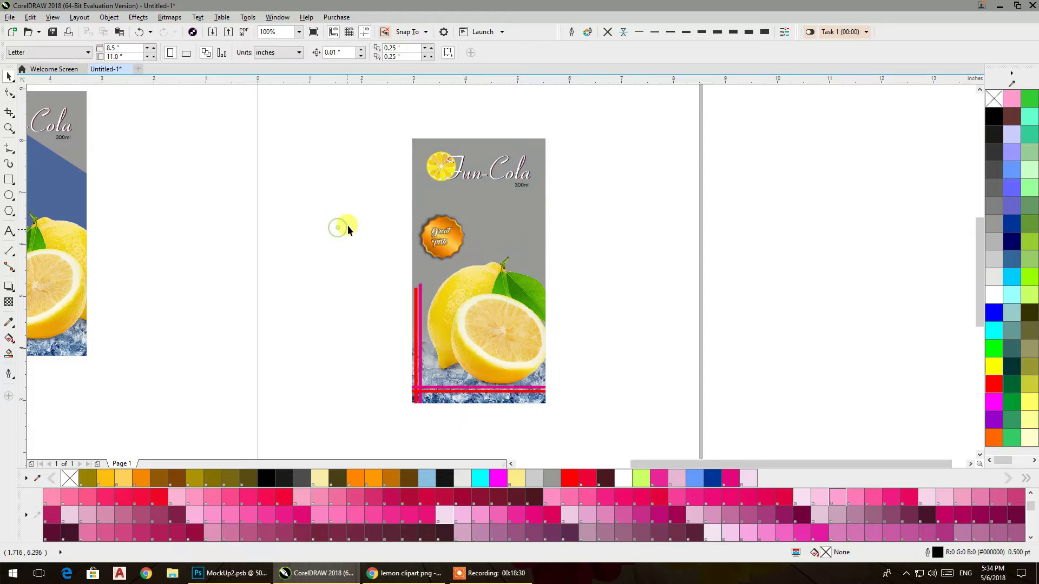
- Draw a rectangle about 1.72 by 0.28 inches below the Fun-Cola title and center it horizontally on the label
click(10, 180)
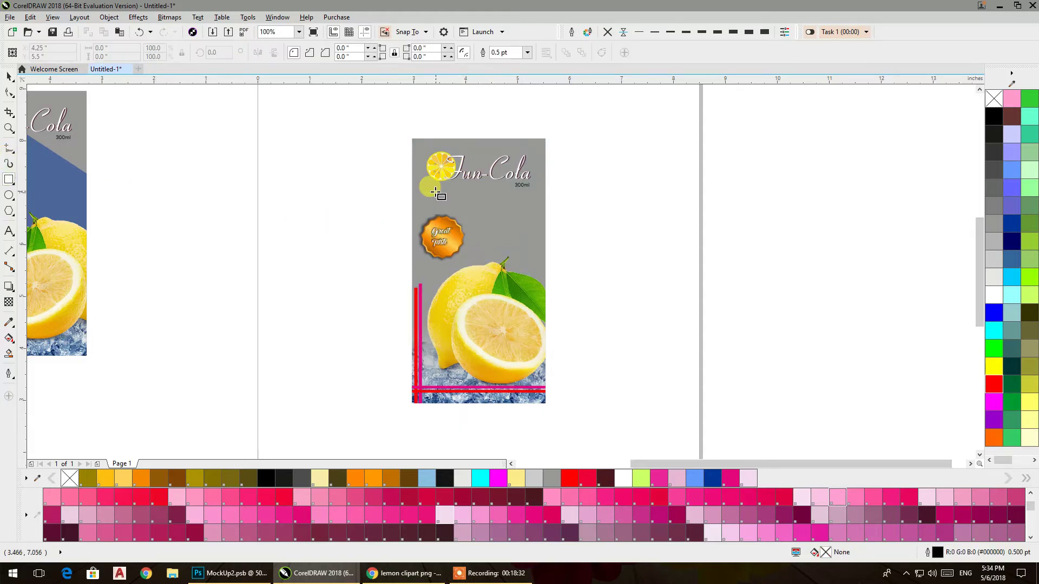
drag(430, 187, 525, 209)
click(9, 77)
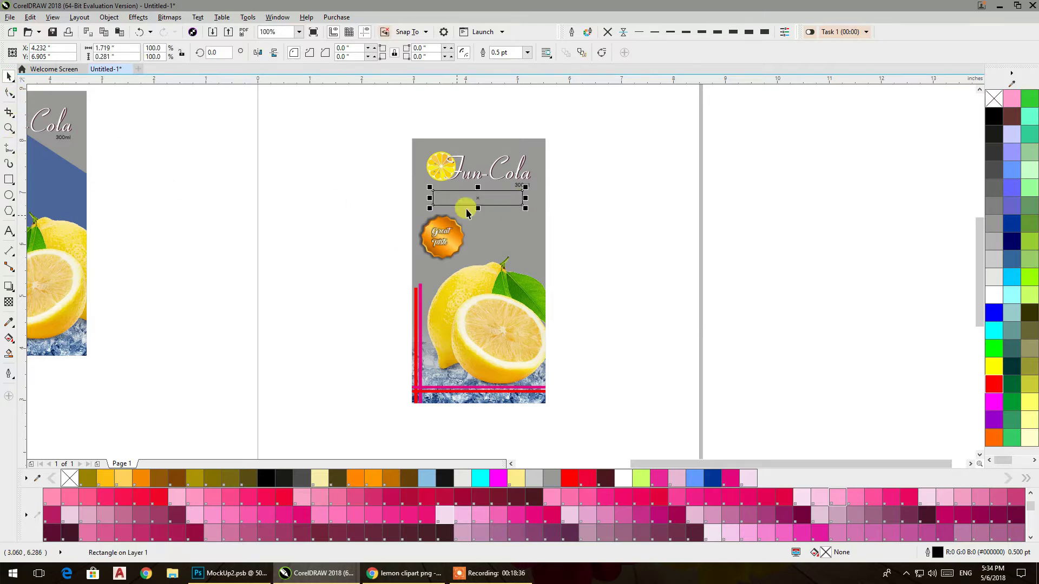
scroll(471, 197, up, 1)
drag(481, 196, 482, 200)
click(550, 260)
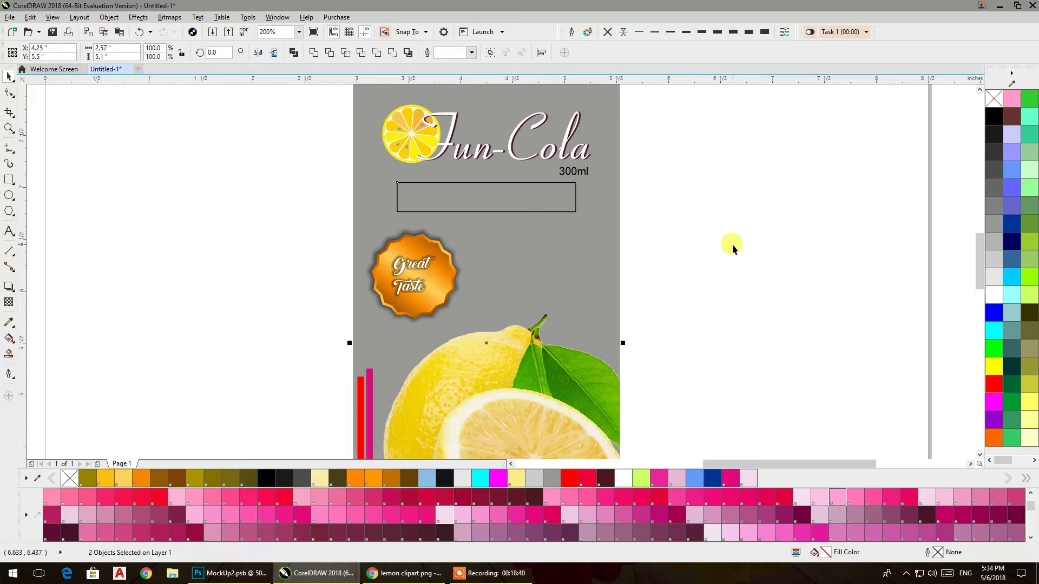
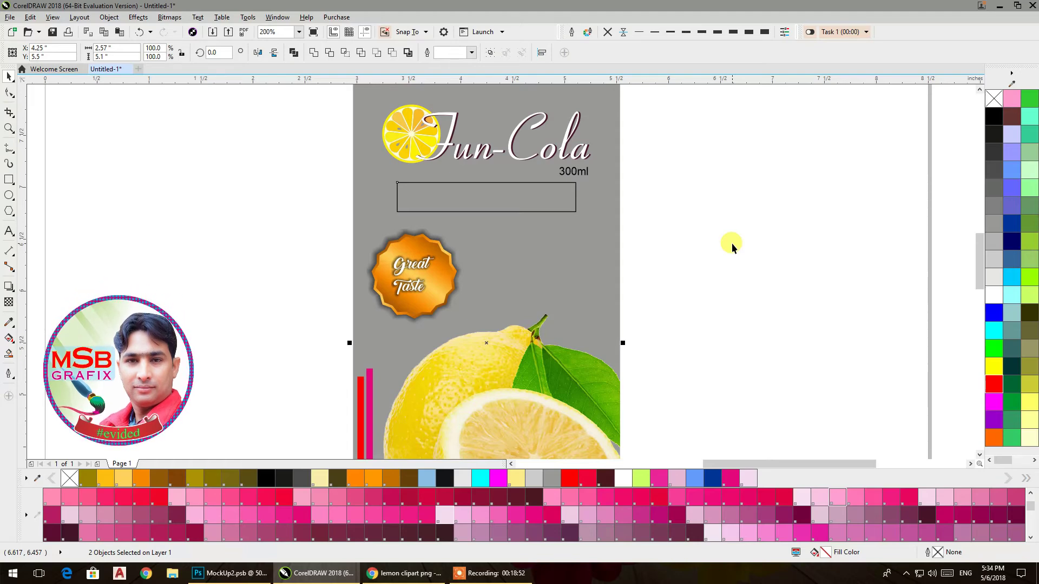
- Round the new rectangle's corners to a 0.138 inch radius so that it forms a pill shape
click(9, 92)
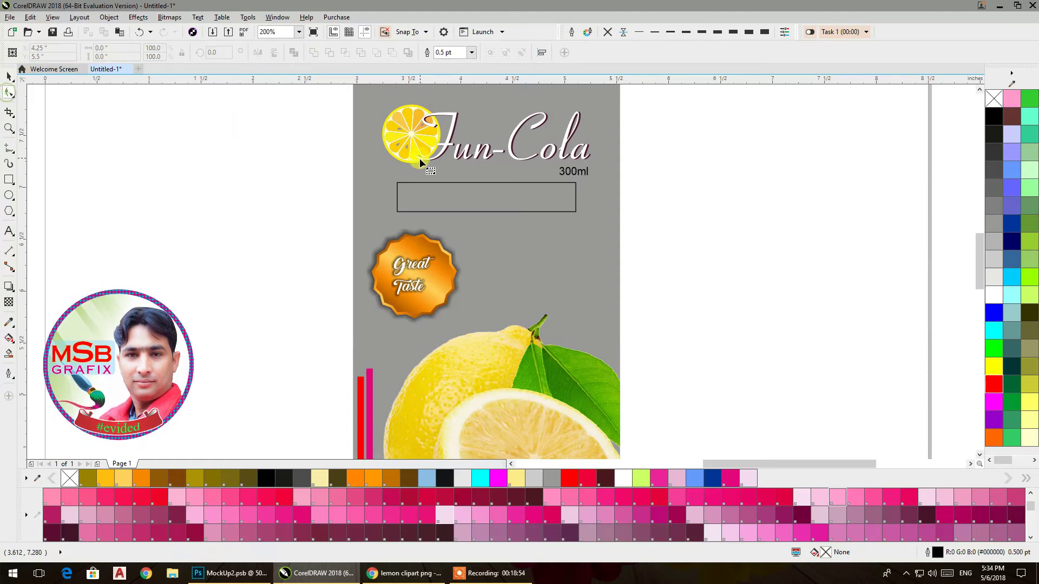
click(397, 184)
drag(398, 184, 412, 182)
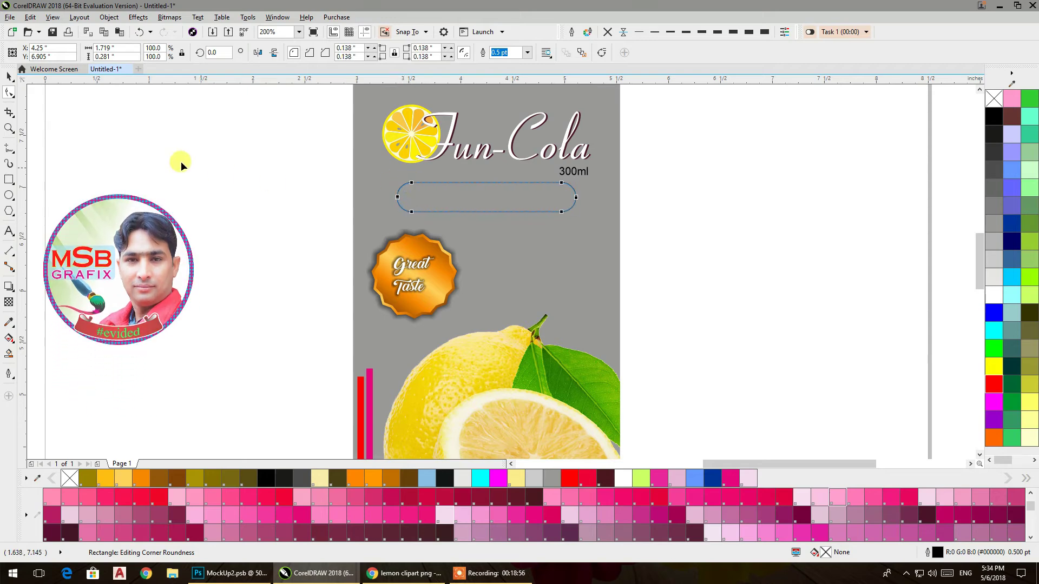
click(9, 76)
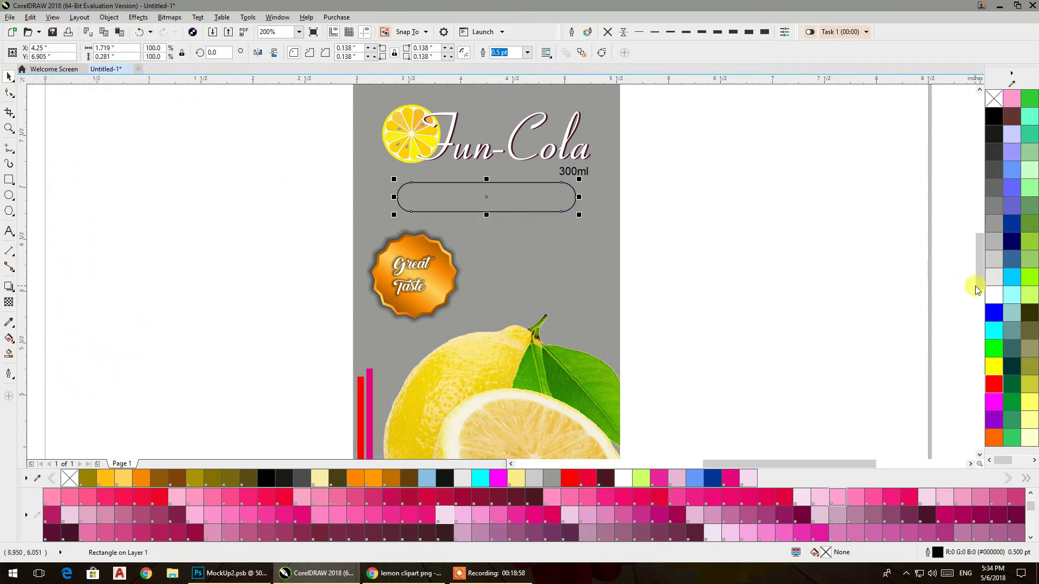
- Remove the pill's outline and give it a vertical gradient fill from yellow at its bottom to white at its top
click(992, 278)
click(607, 32)
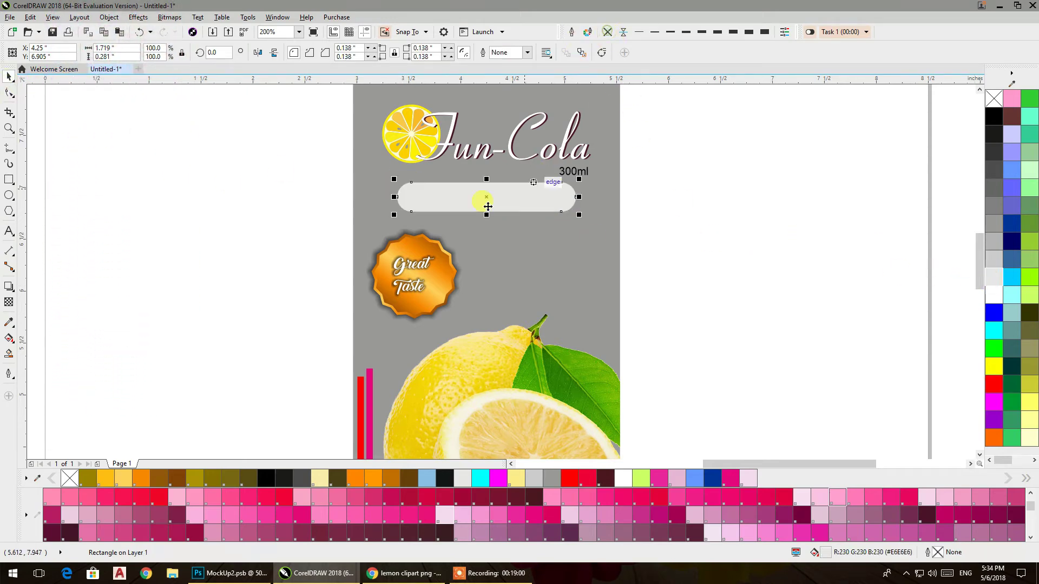
click(10, 338)
drag(511, 238, 509, 169)
click(511, 238)
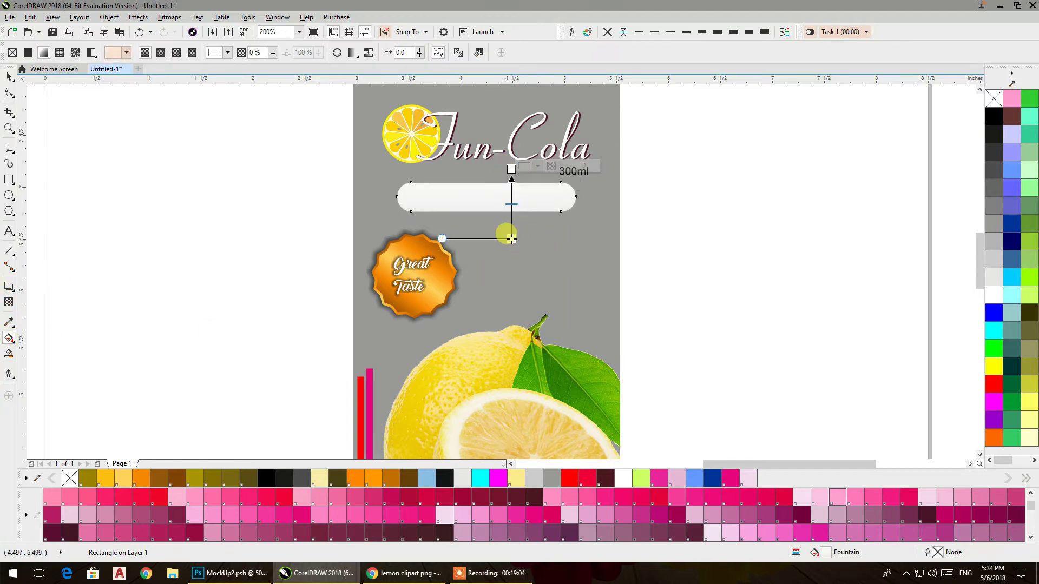
click(994, 368)
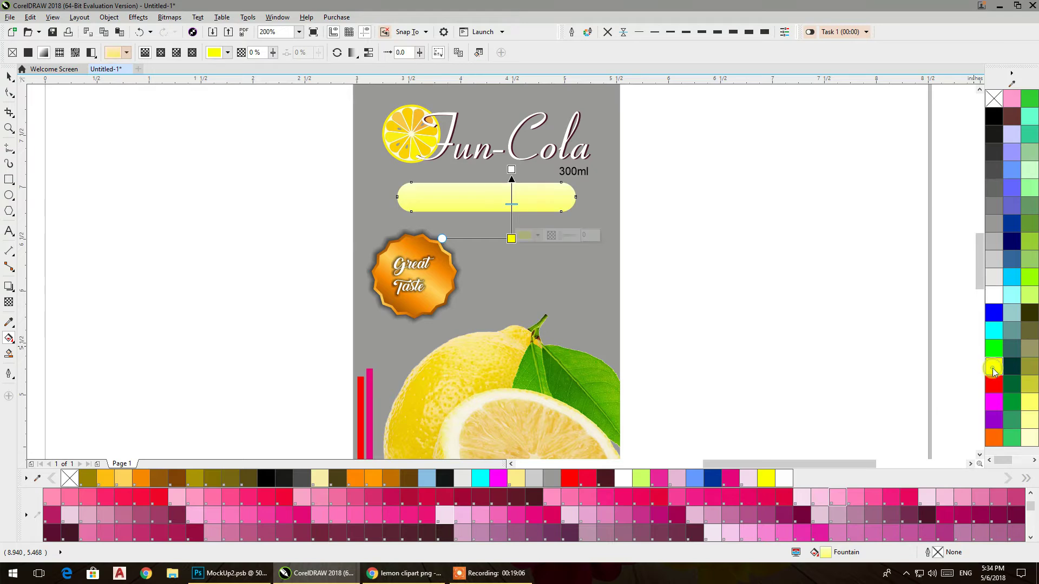
click(9, 77)
click(85, 179)
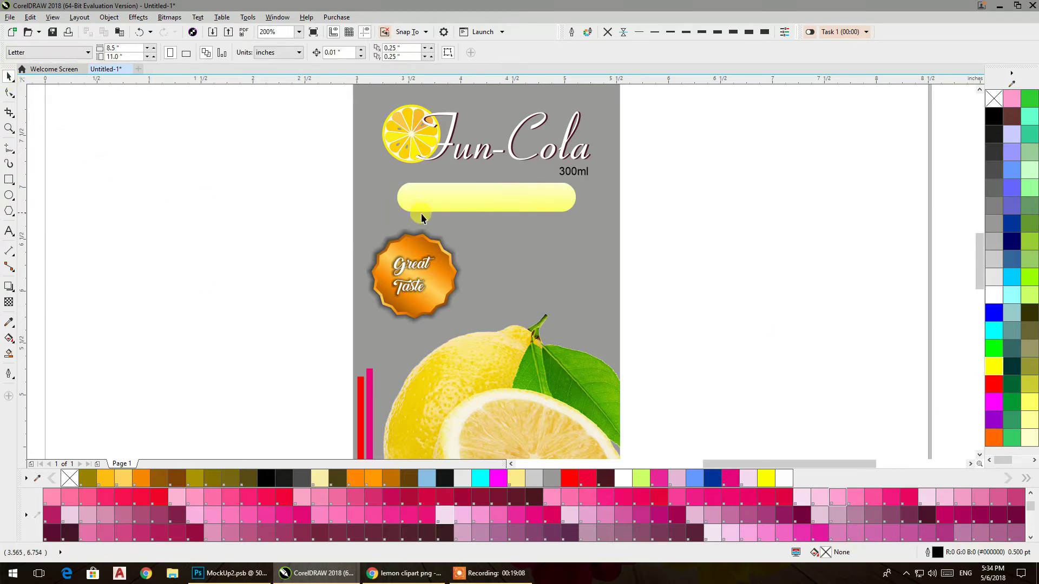
- Add the artistic text "enjoy" in the blank area beside the label
click(18, 233)
click(162, 247)
text(enjoy)
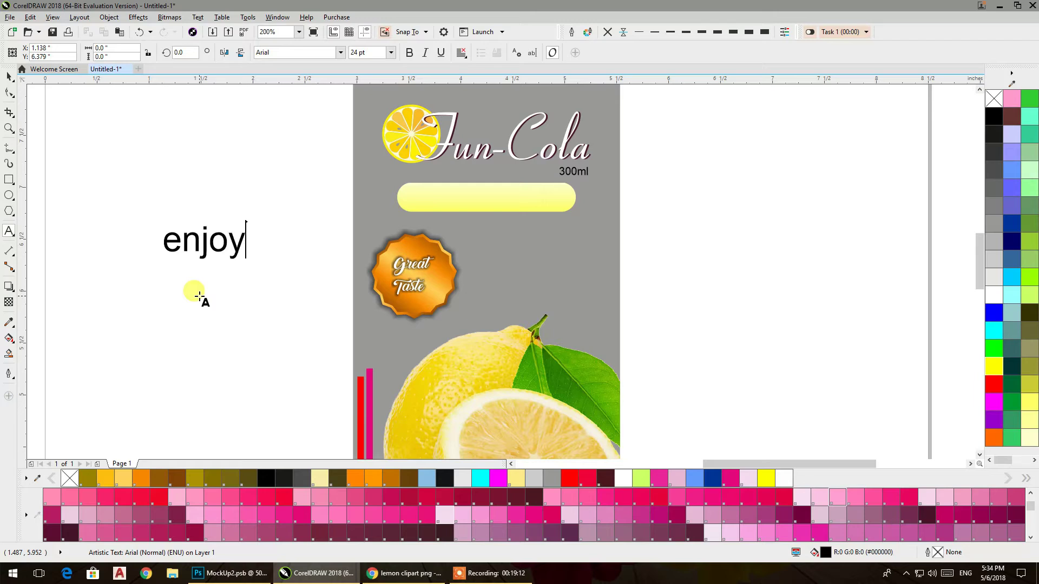
key(Escape)
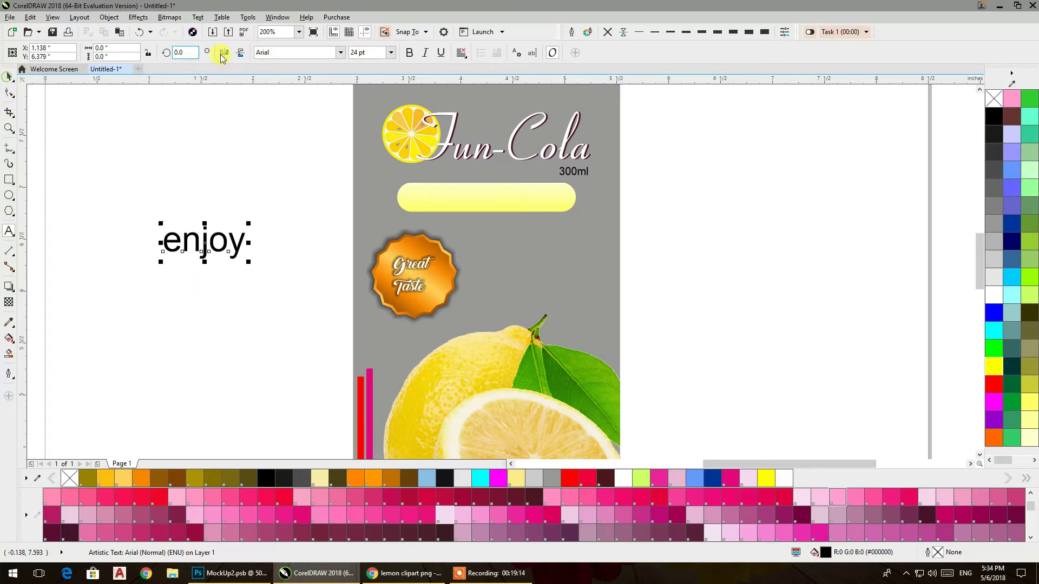
- Change the "enjoy" text to uppercase and set its font to Artlookin
click(198, 17)
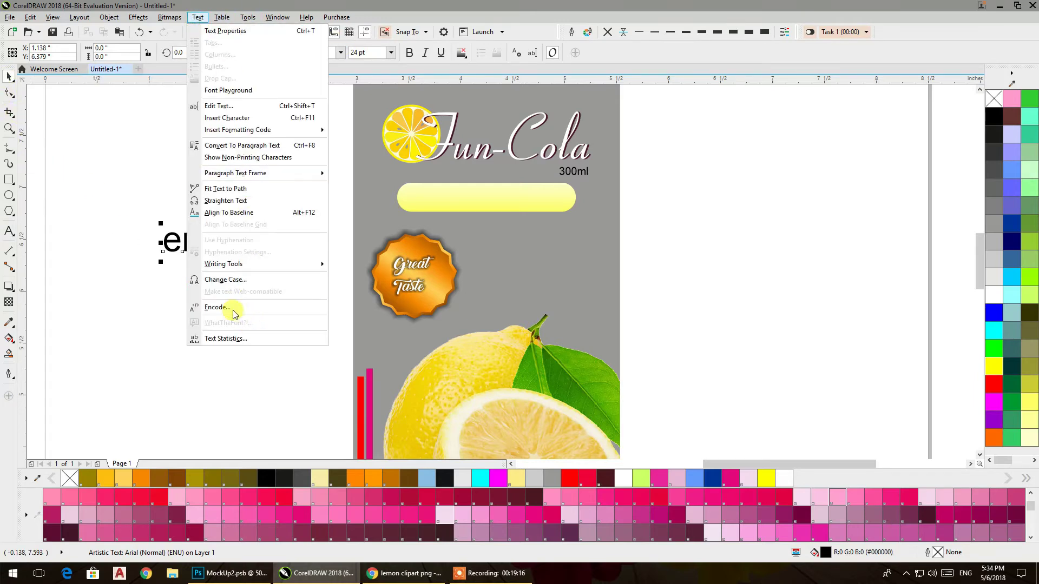
click(219, 280)
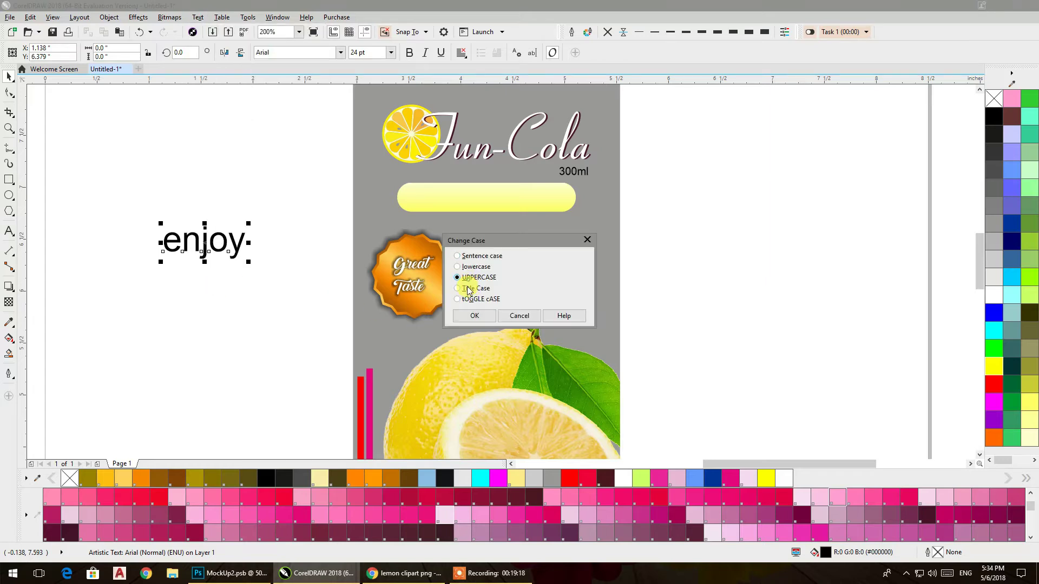
click(475, 316)
click(341, 52)
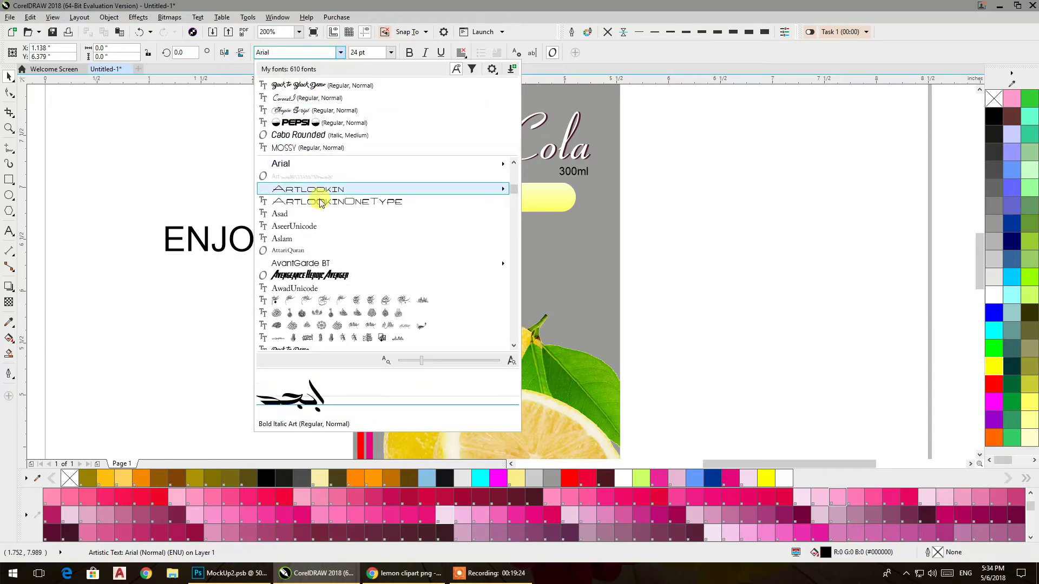
click(309, 189)
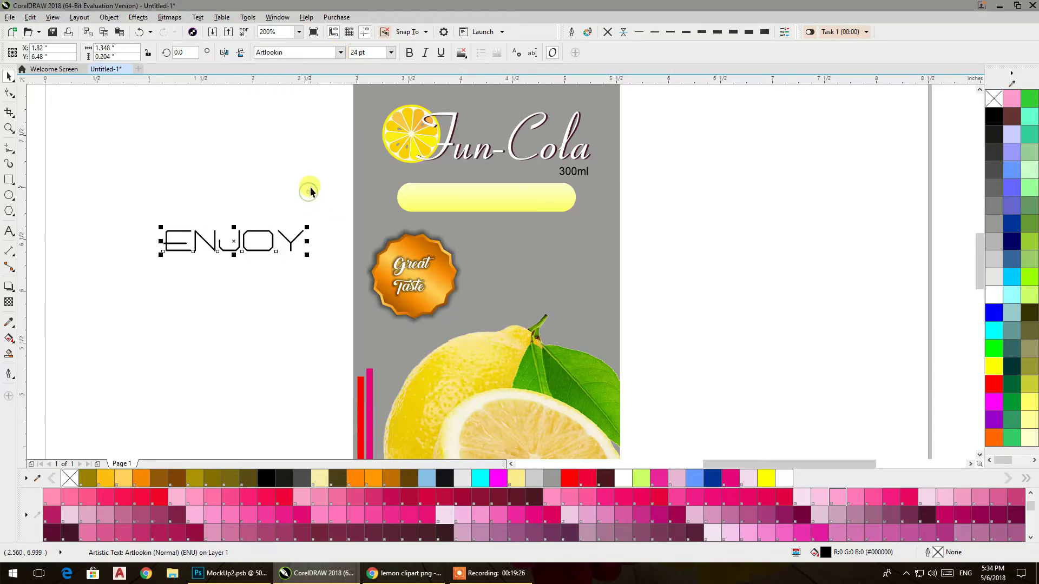
- Center the ENJOY text on the yellow pill and fill it with orange PANTONE 12-1-6 C
shift+click(469, 196)
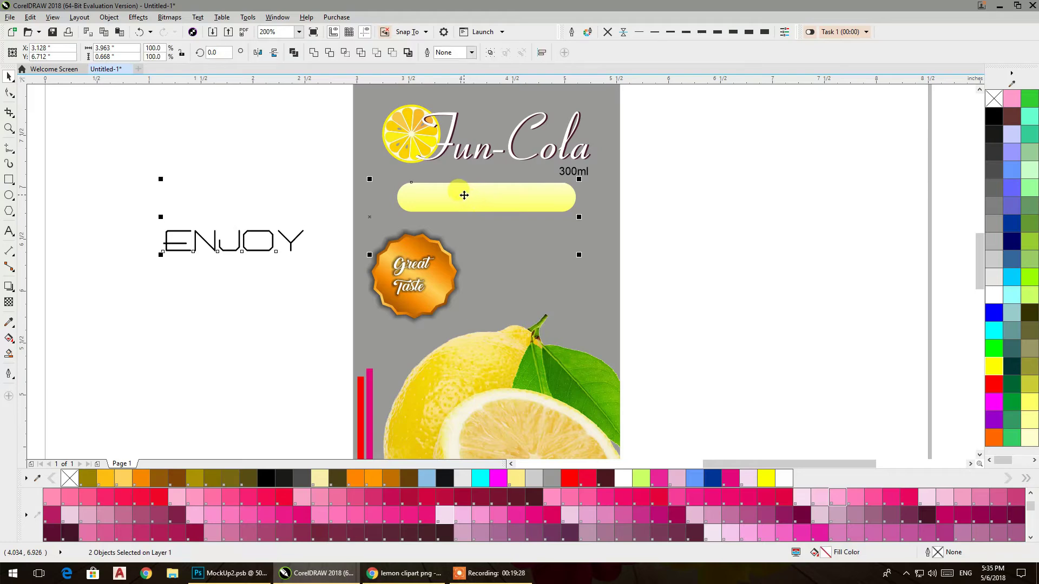
key(e)
key(c)
click(686, 207)
click(540, 200)
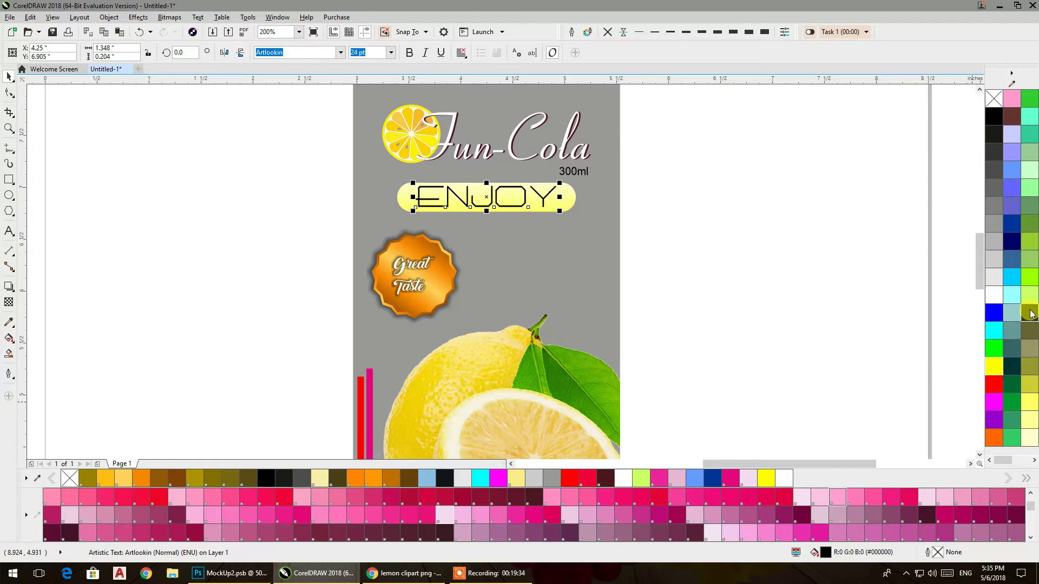
click(358, 480)
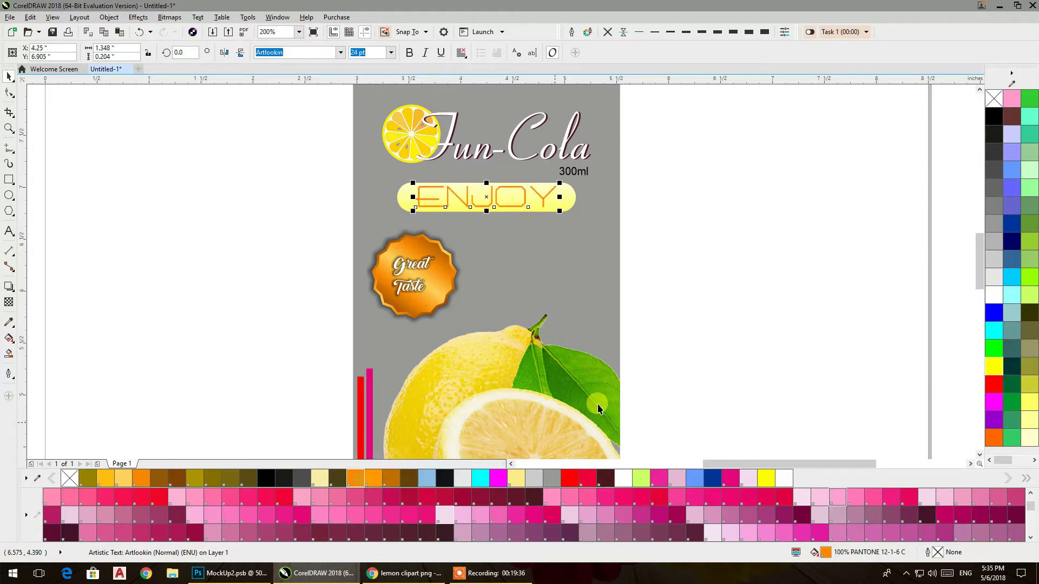
click(672, 248)
- Apply a drop shadow centered behind the yellow pill under the ENJOY text
scroll(558, 192, up, 2)
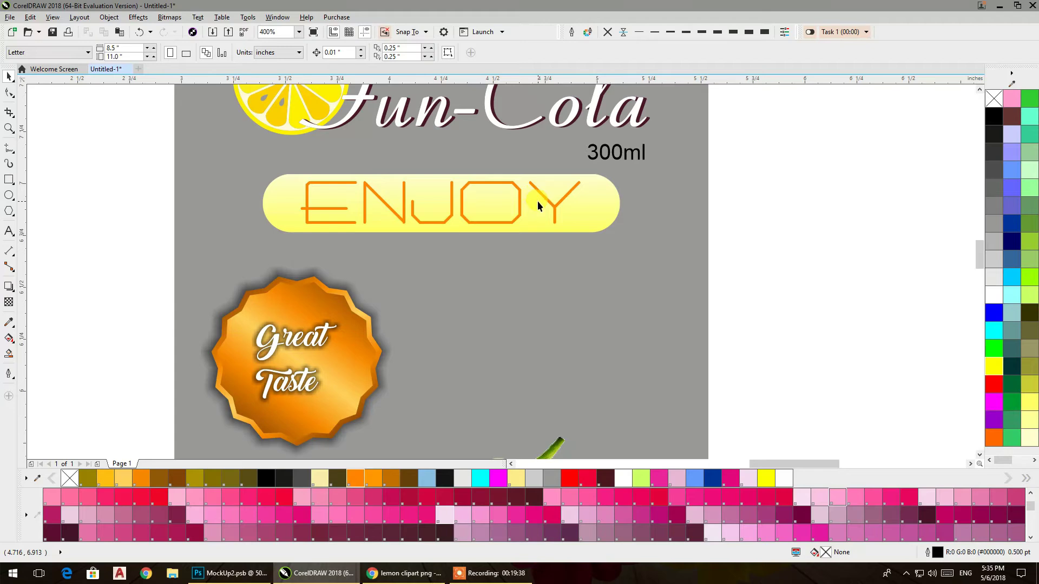
click(538, 203)
click(8, 287)
drag(525, 217, 441, 203)
click(8, 78)
click(118, 169)
- Apply a vertical linear fountain fill to the gray label background and set both end colors to dark blue
scroll(242, 174, down, 2)
drag(267, 183, 341, 183)
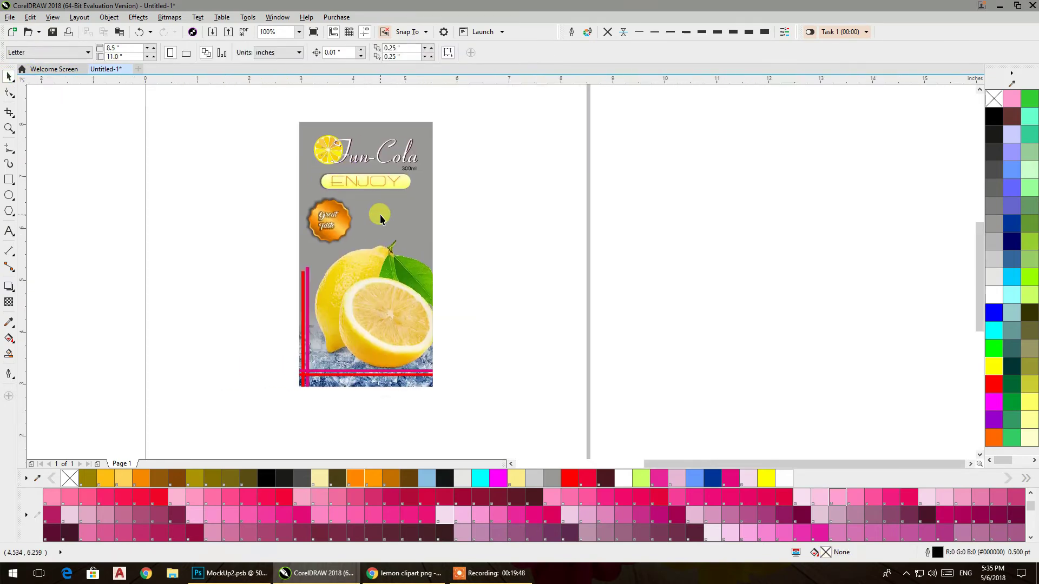
click(380, 219)
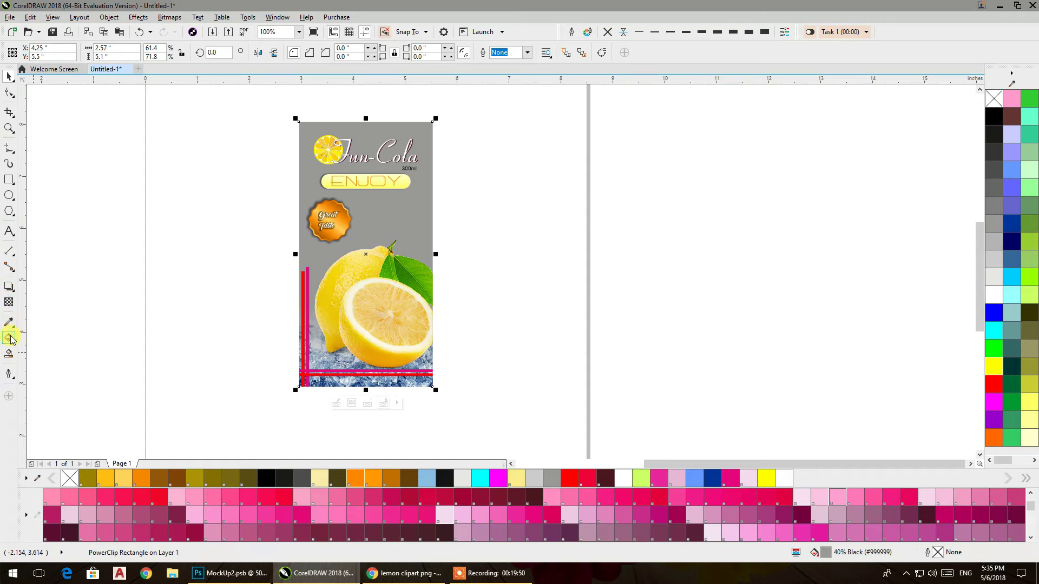
click(10, 338)
drag(367, 296, 367, 129)
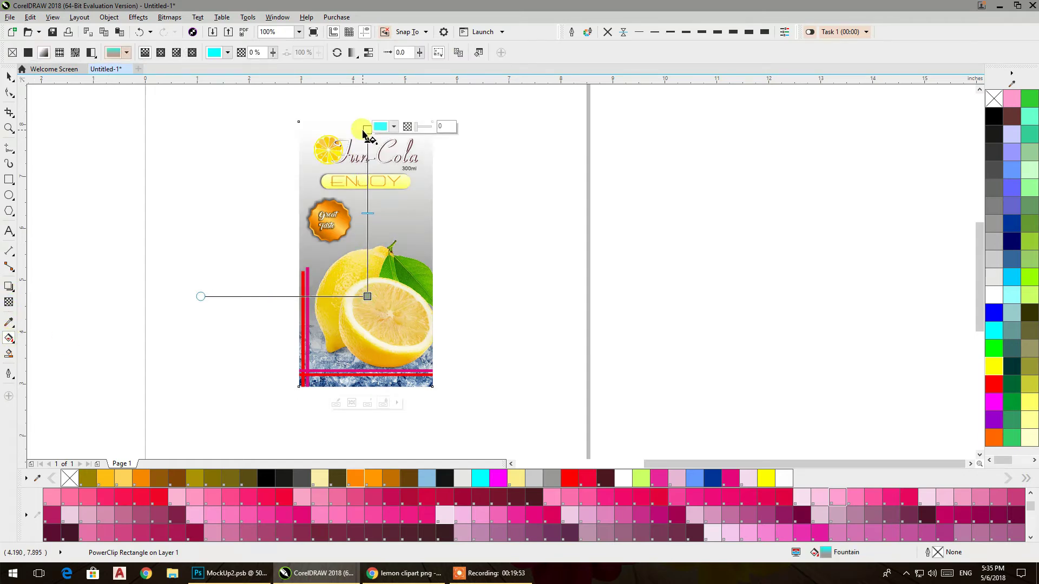
click(1011, 223)
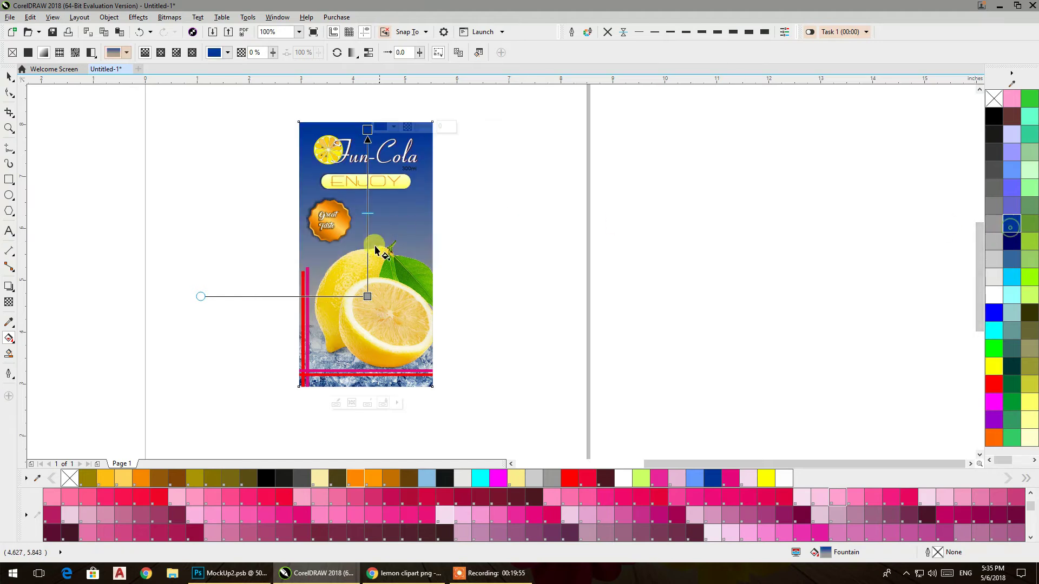
click(367, 296)
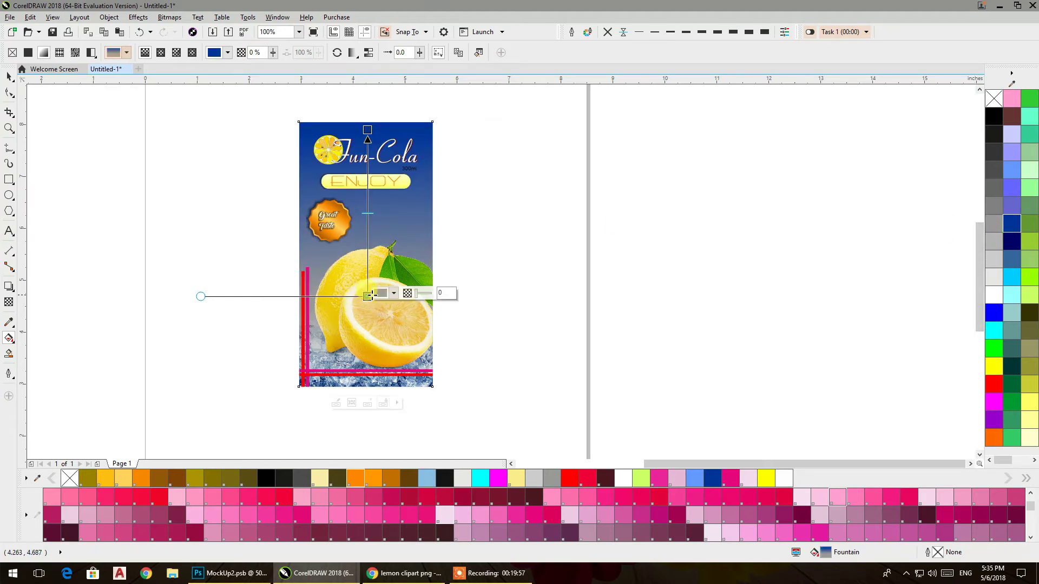
click(1012, 223)
- Redirect the background gradient diagonally from dark blue at the label's lower left to light green at its upper right
click(368, 130)
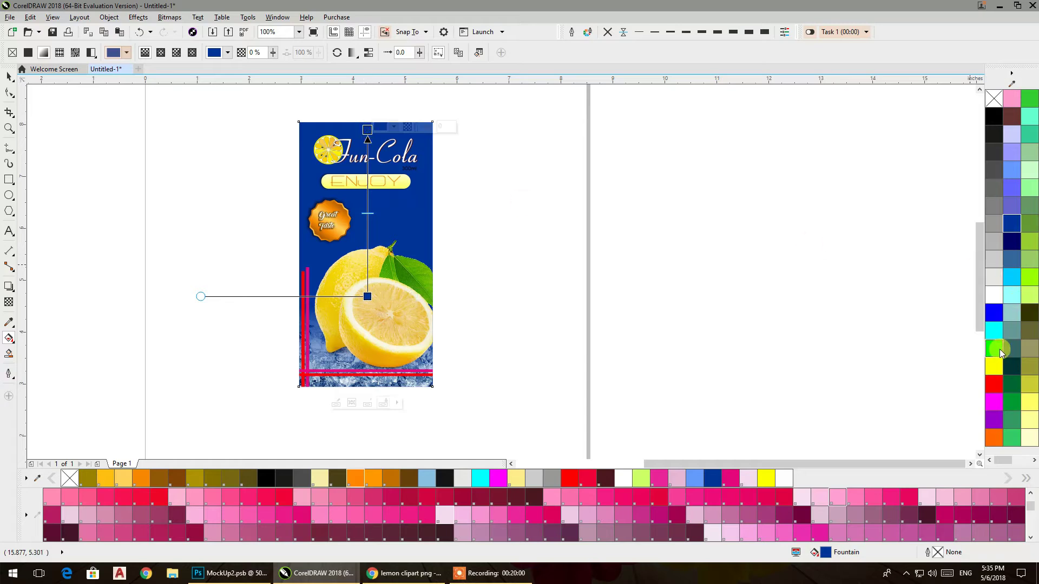
click(985, 352)
drag(311, 127, 462, 357)
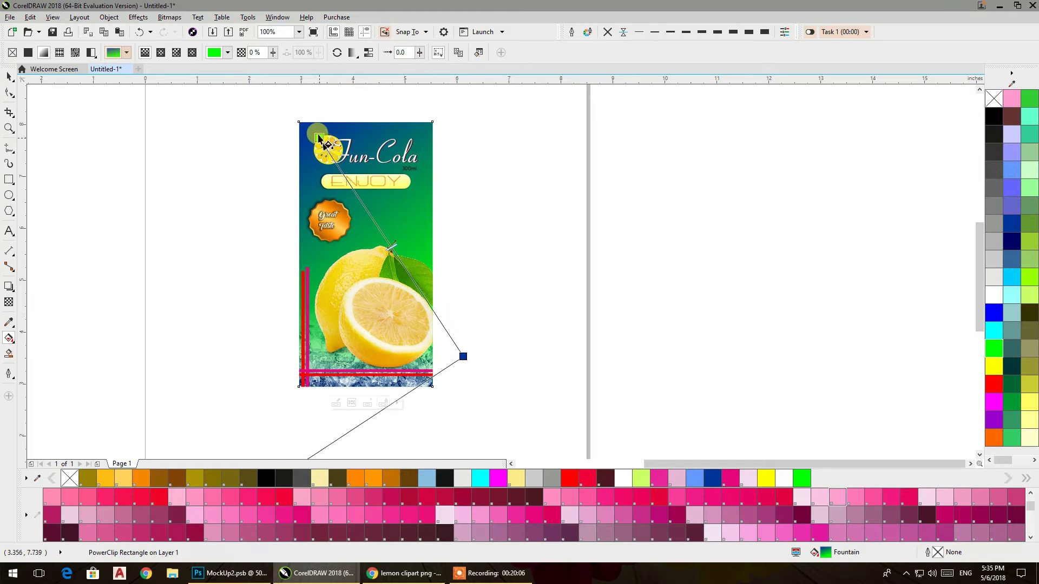
drag(314, 132, 441, 343)
drag(338, 339, 443, 95)
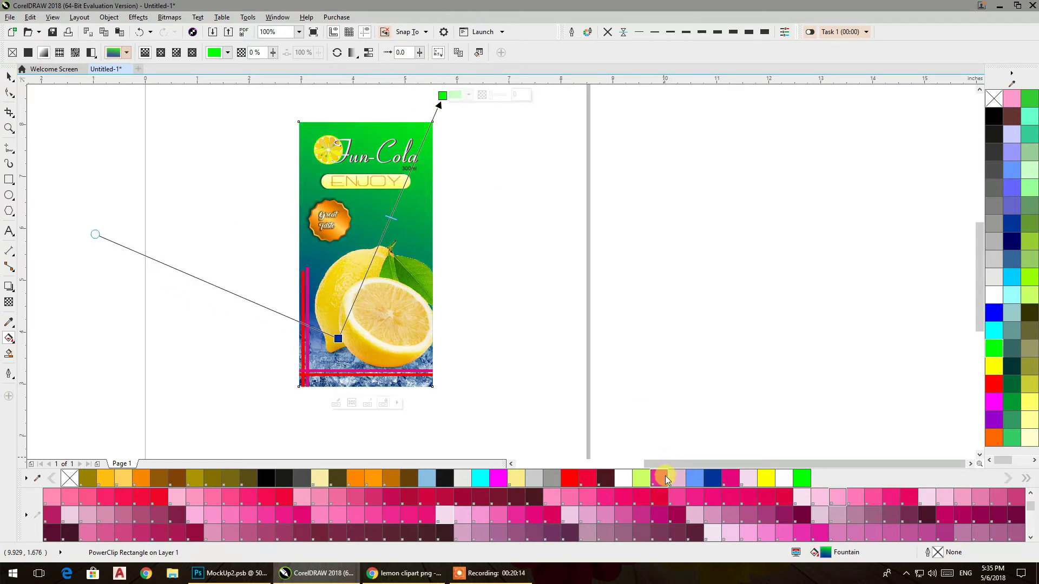
click(642, 478)
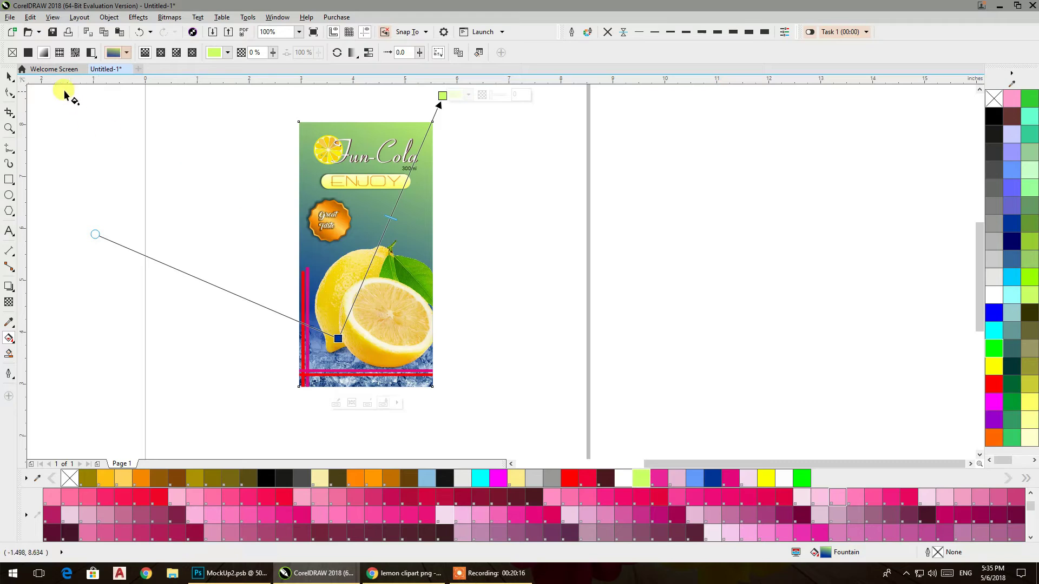
- Place a copy of the complete green-to-blue label off the page beside the two earlier versions
click(9, 77)
click(106, 138)
drag(424, 309, 511, 402)
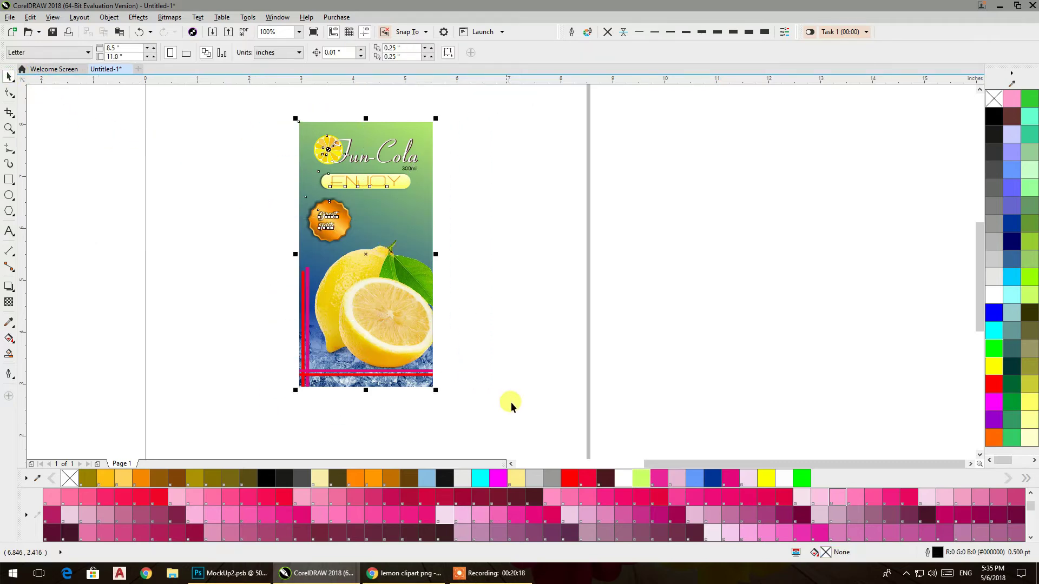
scroll(527, 344, down, 2)
drag(462, 323, 306, 304)
drag(385, 297, 615, 243)
click(554, 329)
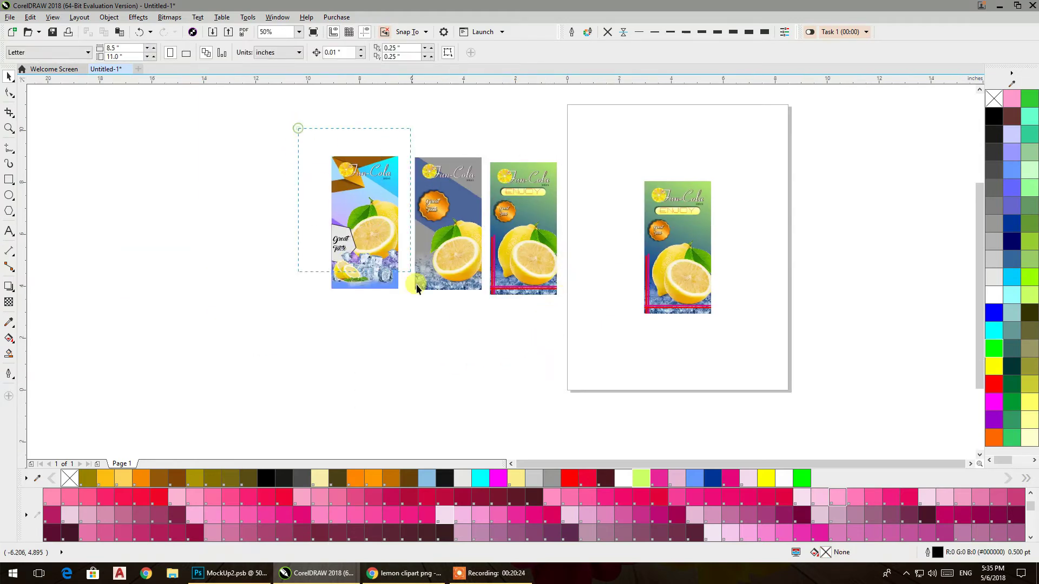
- Export only the brown-and-blue label as a PSD file named can 1, keeping the 300 dpi RGB bitmap settings
drag(412, 324, 410, 323)
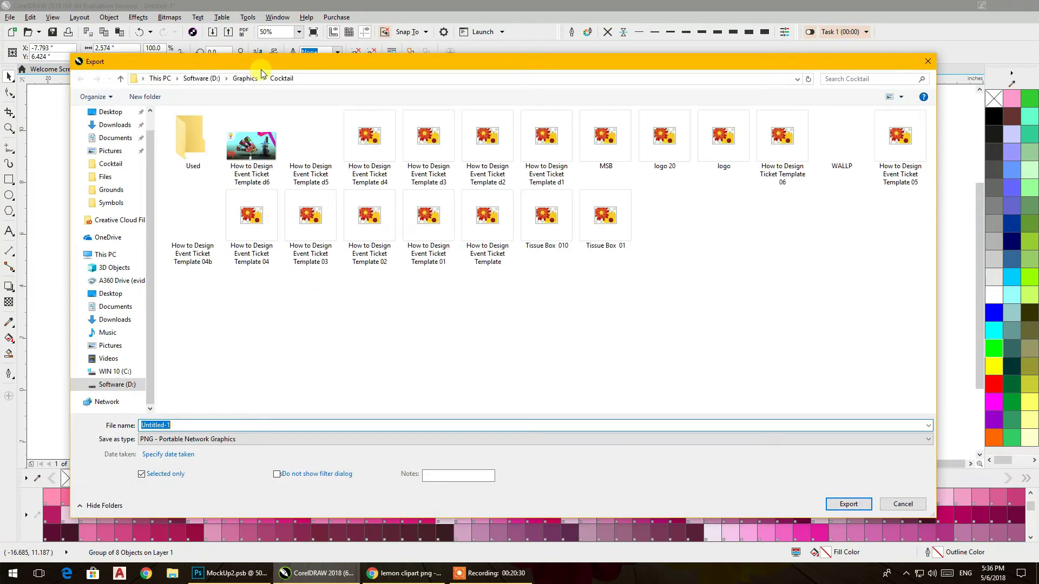
click(158, 439)
click(162, 201)
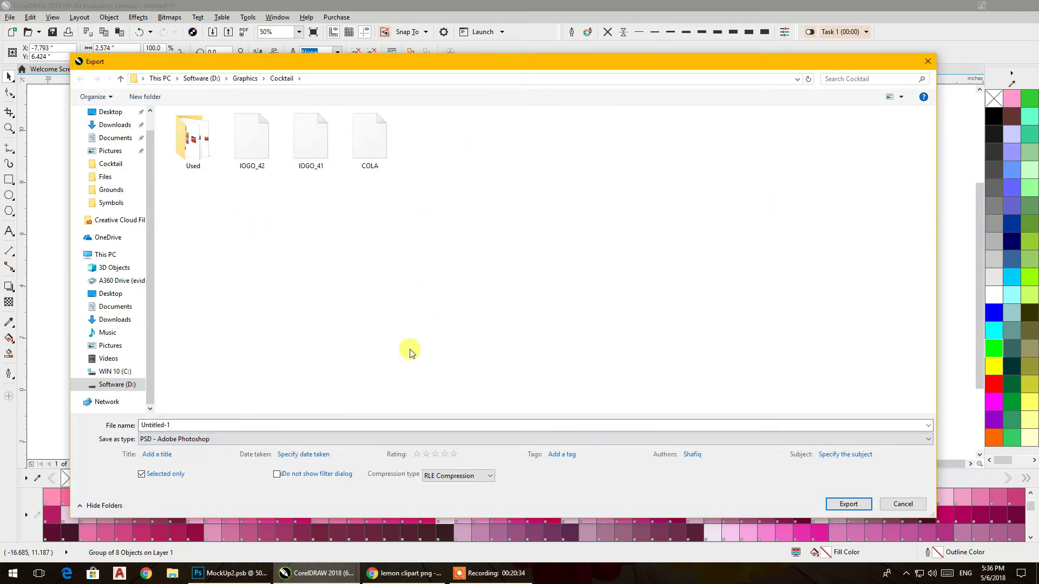
click(186, 425)
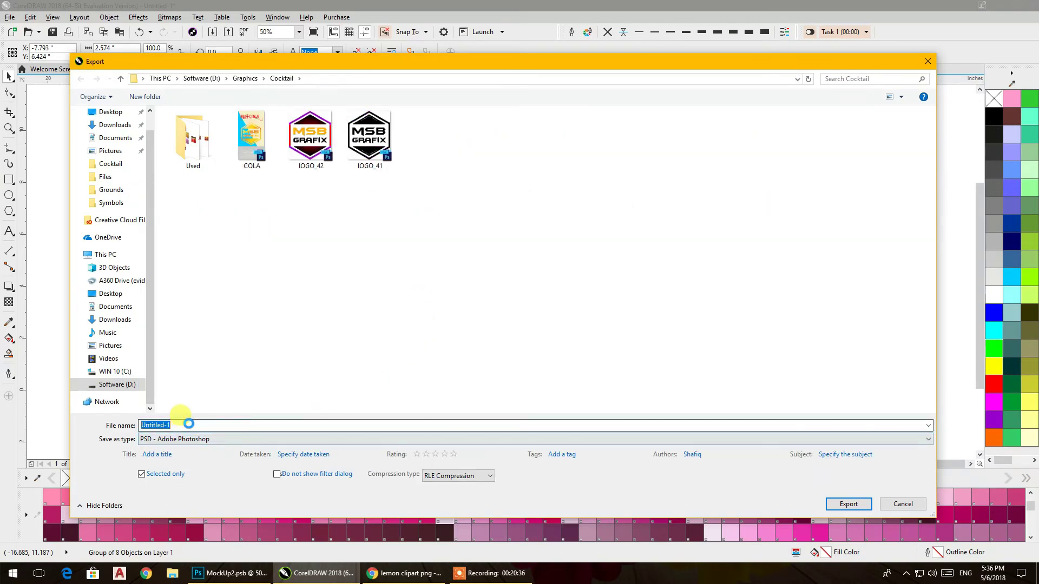
text(c)
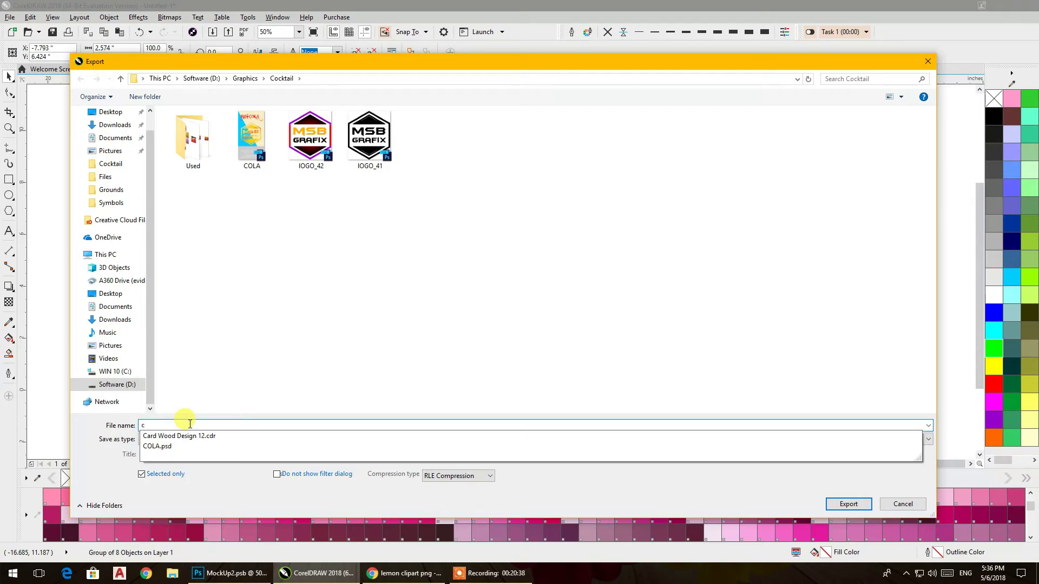
text(an 1)
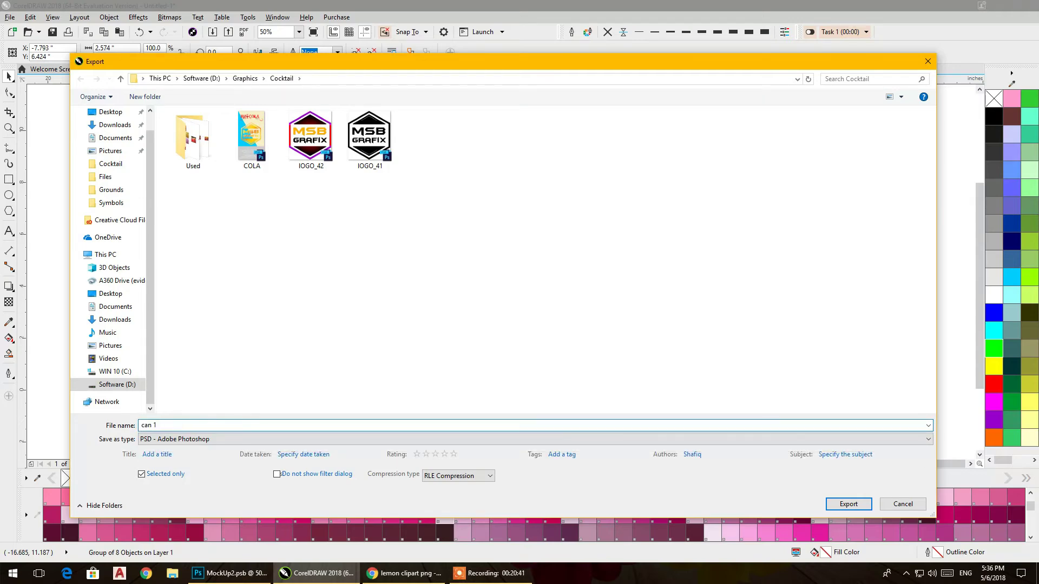
key(Return)
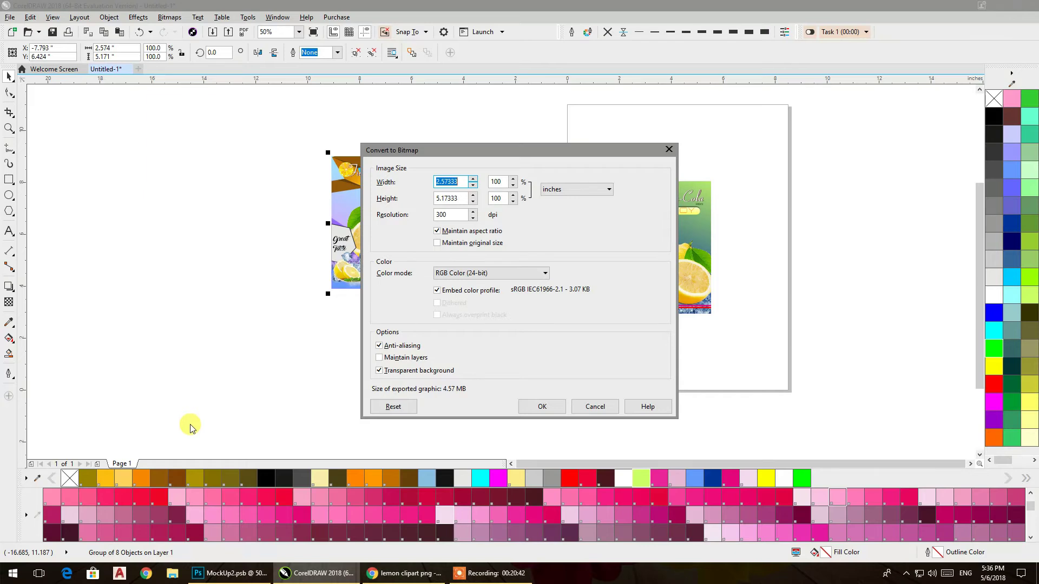
click(542, 407)
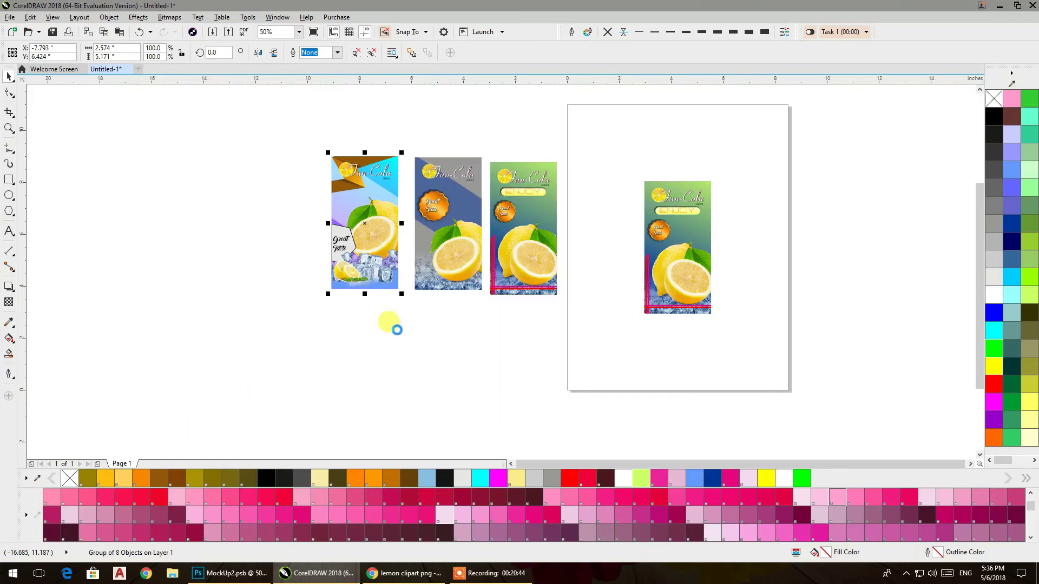
- Spread the first two label versions out to the left and group the copied ENJOY label beside the page
drag(373, 257, 196, 245)
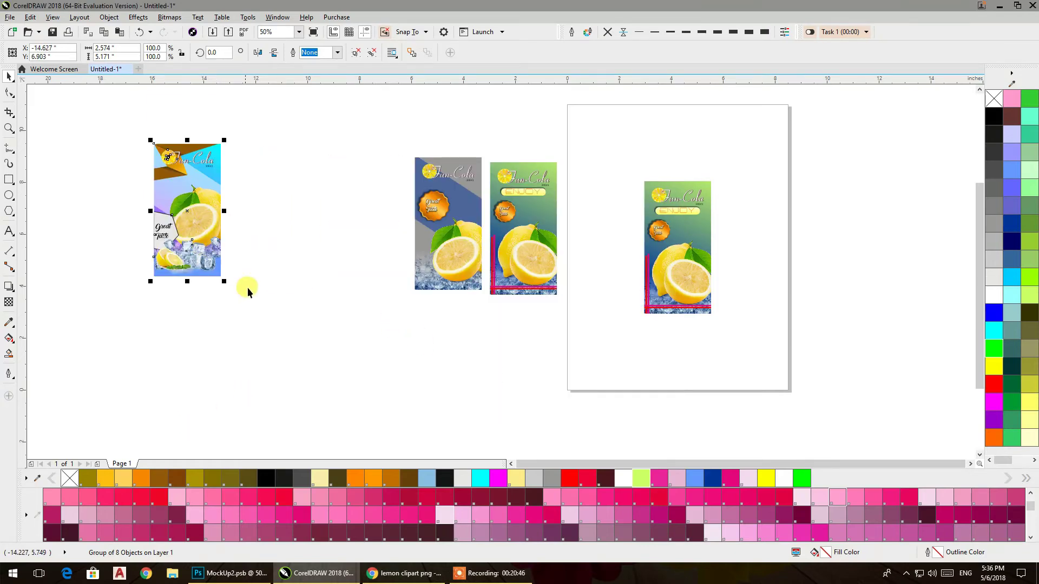
drag(441, 277, 388, 278)
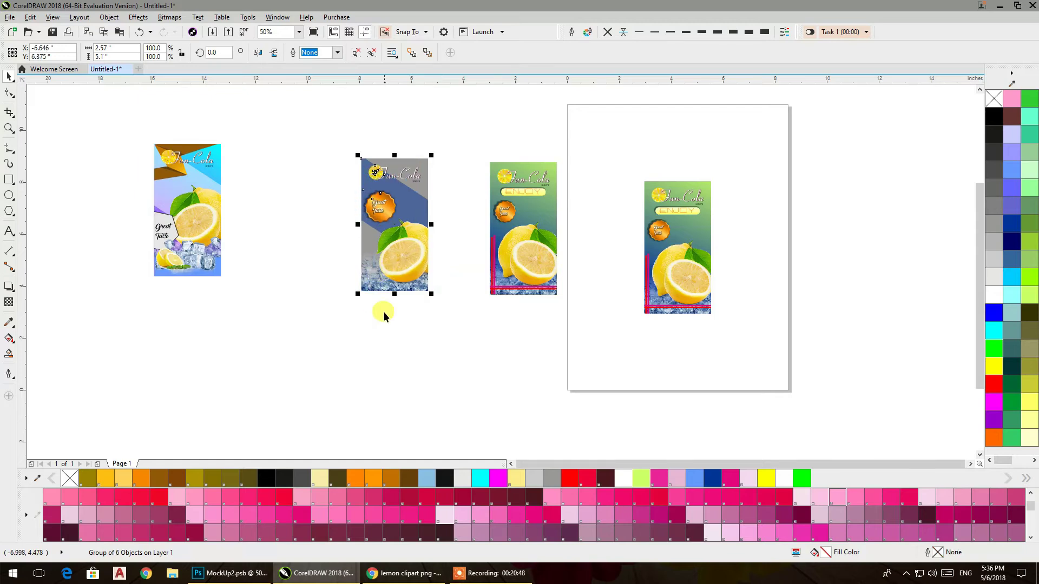
click(385, 324)
drag(507, 185, 589, 321)
key(ctrl+g)
click(476, 336)
drag(377, 207, 314, 122)
click(309, 152)
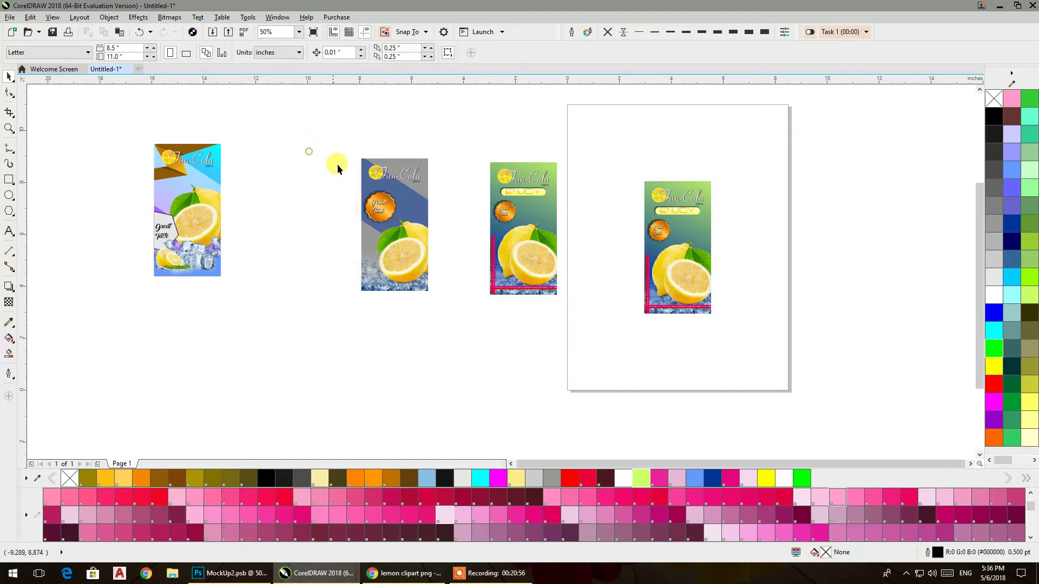
- Recolor the gray background of the middle label to golden yellow #FFCC00 after trying light blue and cyan fills
ctrl+click(372, 165)
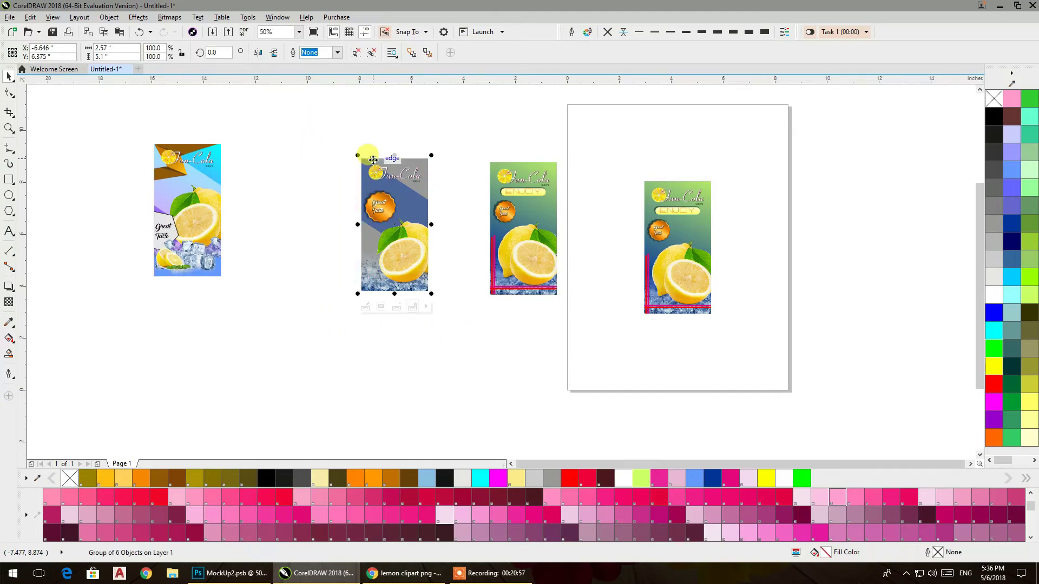
click(1013, 300)
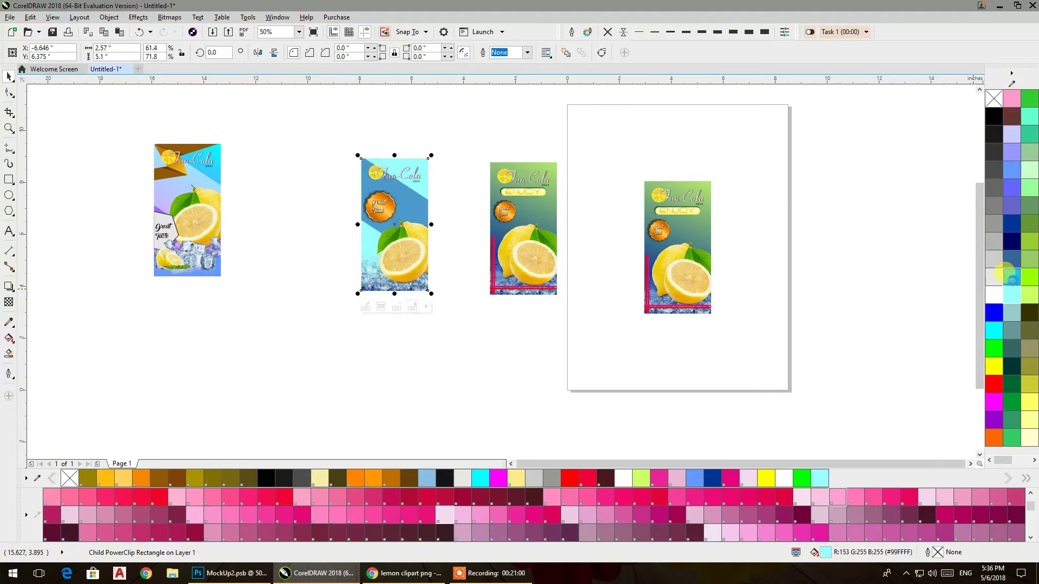
click(1014, 285)
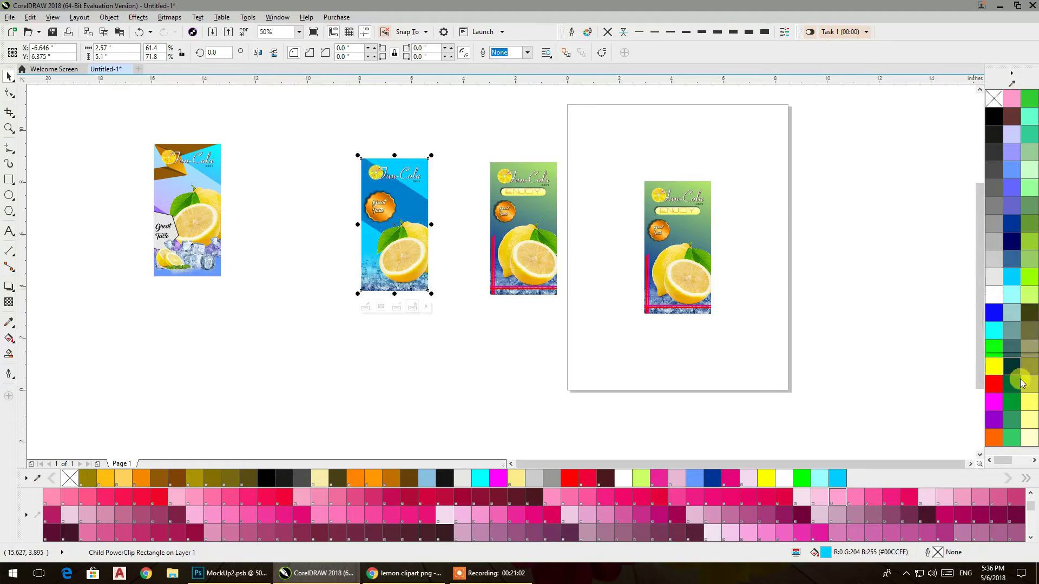
click(994, 330)
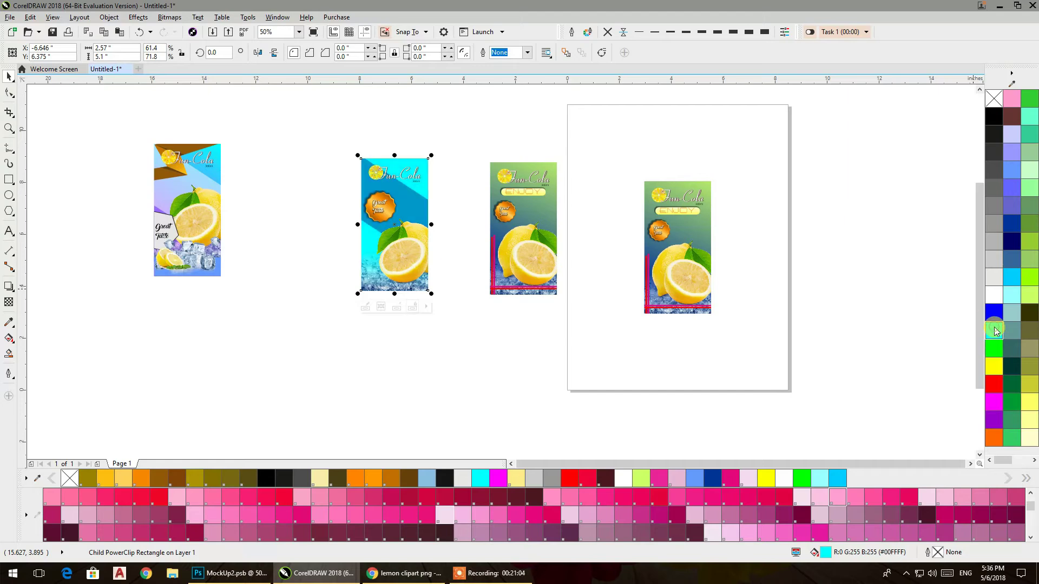
click(1019, 466)
click(1015, 212)
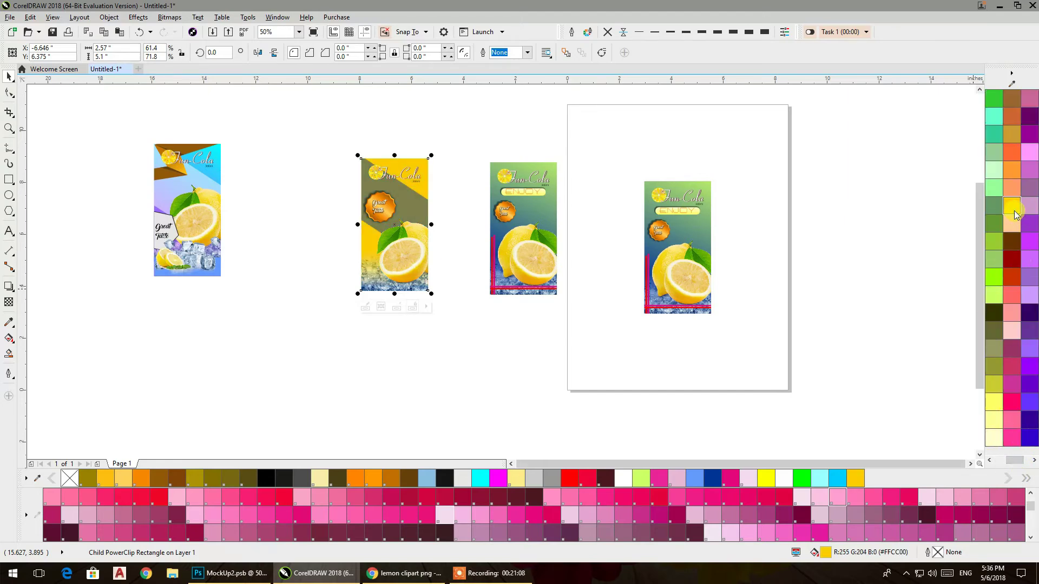
click(447, 336)
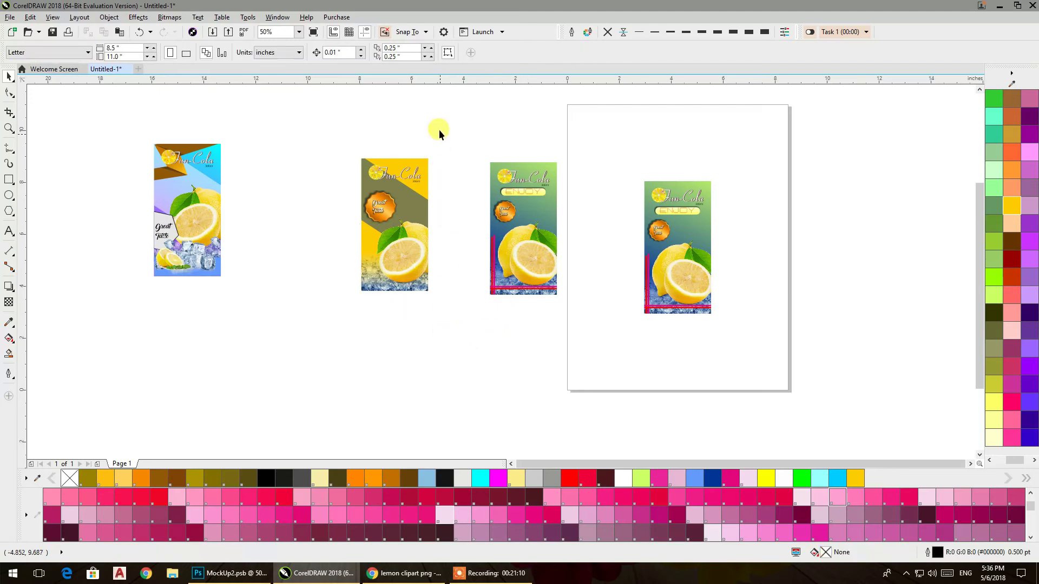
- Ungroup the yellow label and fill the diagonal band inside its PowerClip with deep pink
drag(357, 296, 356, 296)
click(417, 196)
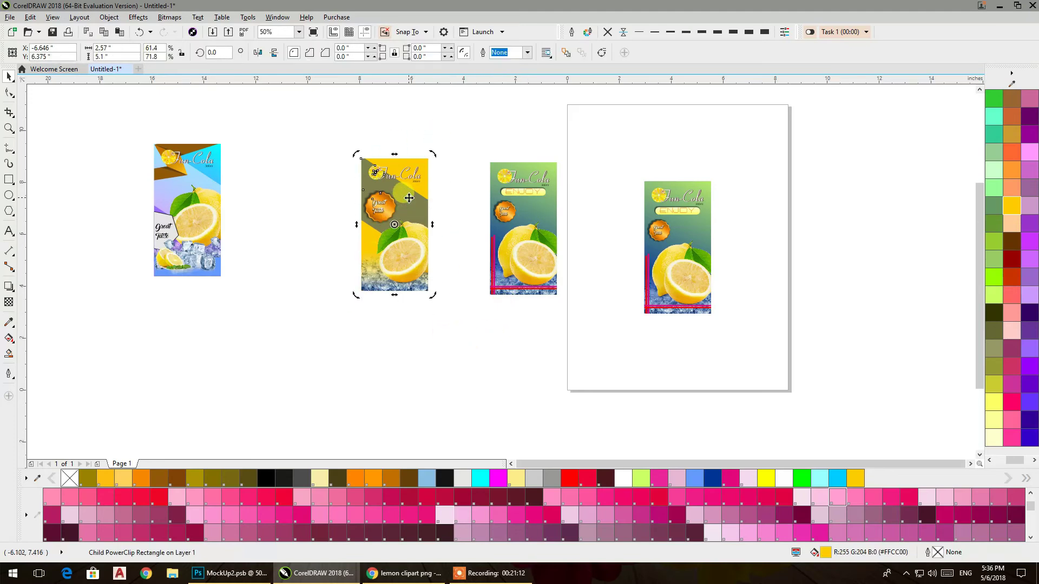
click(416, 172)
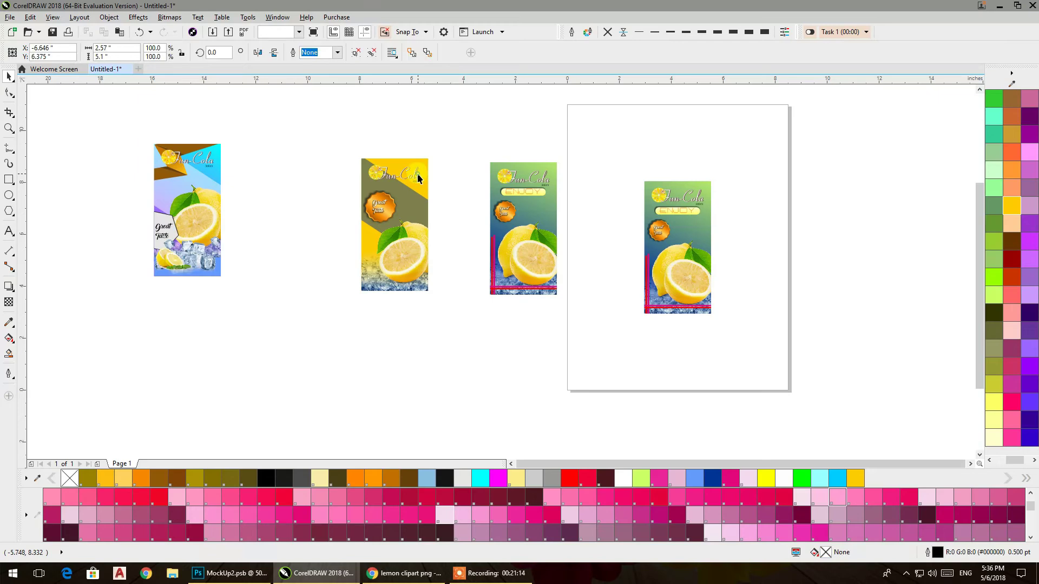
click(450, 168)
click(408, 209)
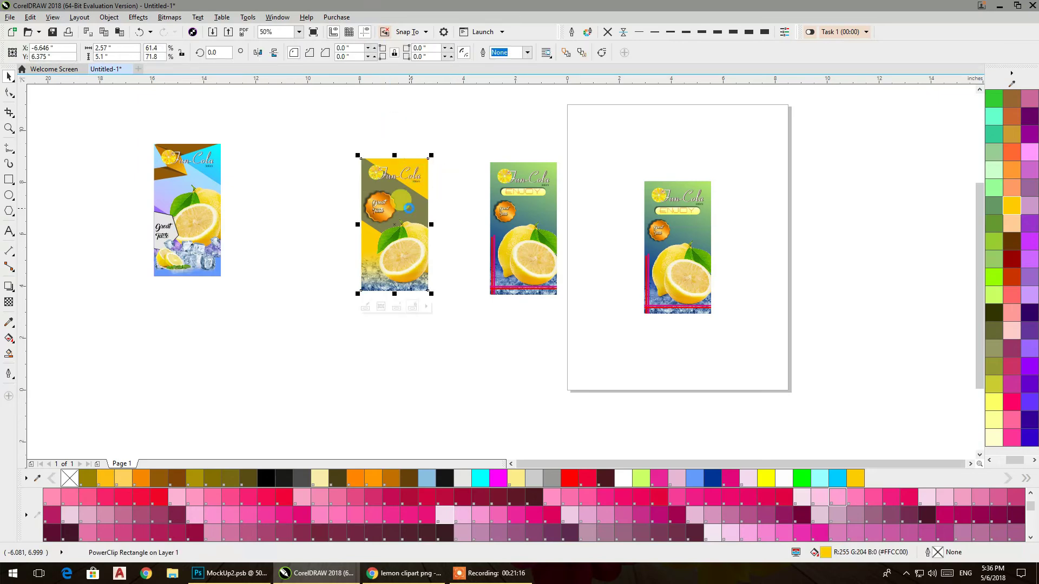
double_click(408, 209)
click(427, 517)
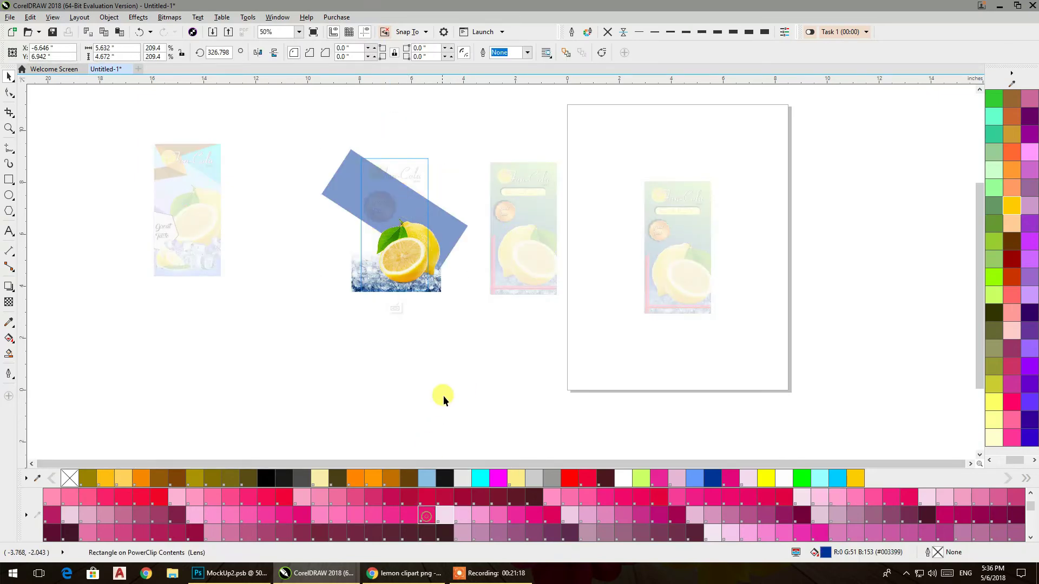
ctrl+click(447, 386)
click(454, 352)
drag(455, 351, 280, 134)
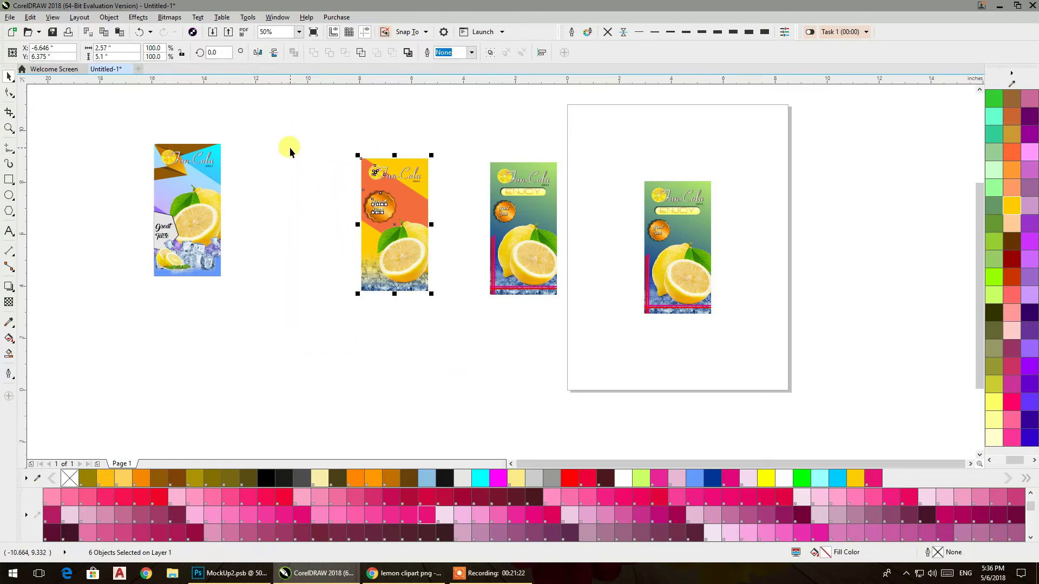
click(290, 148)
- Ungroup the green ENJOY label beside the page so its objects can be edited separately
click(508, 182)
ctrl+click(518, 181)
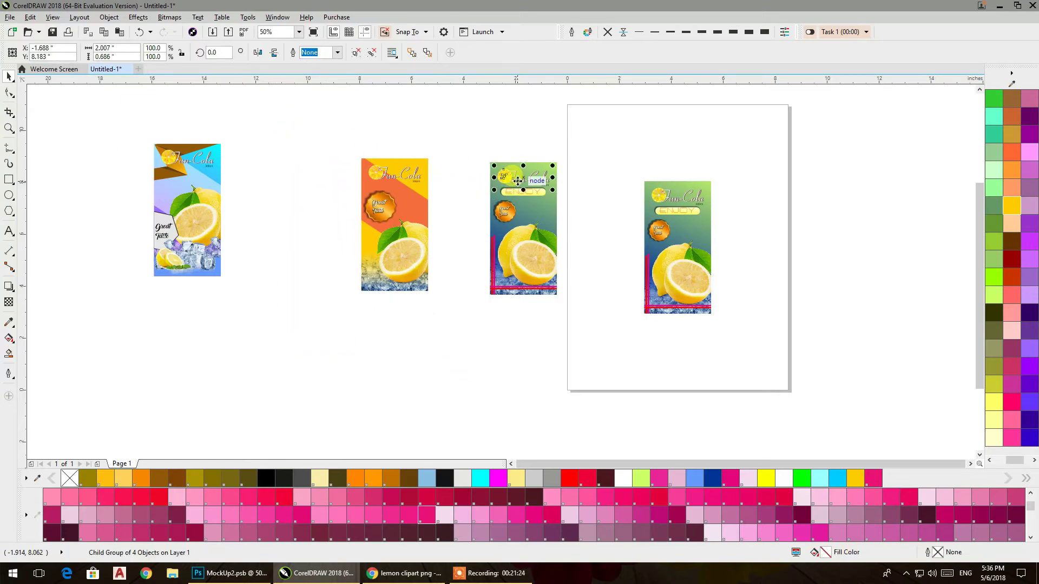
click(425, 109)
scroll(483, 190, up, 3)
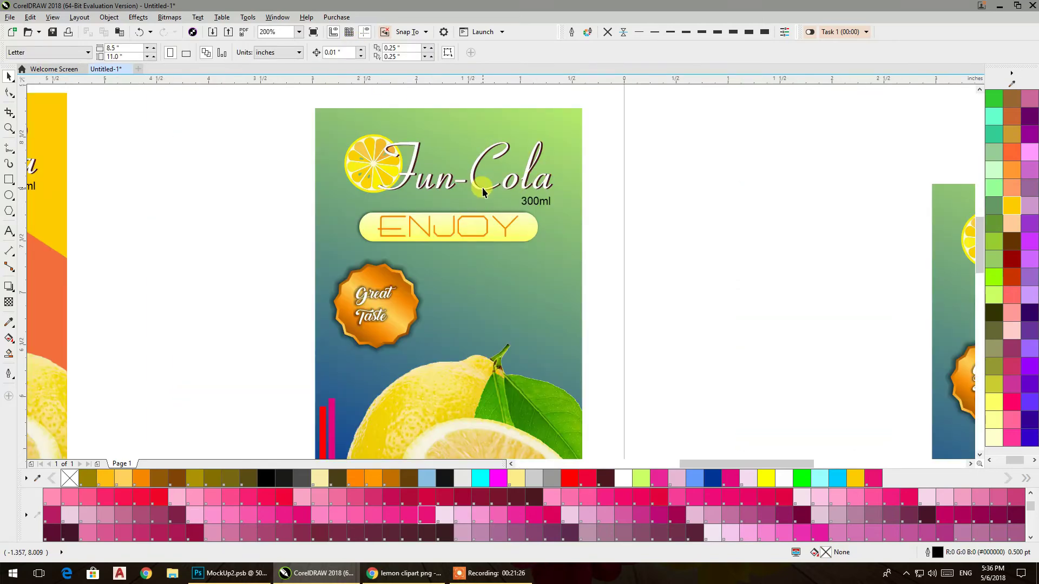
click(478, 190)
click(598, 102)
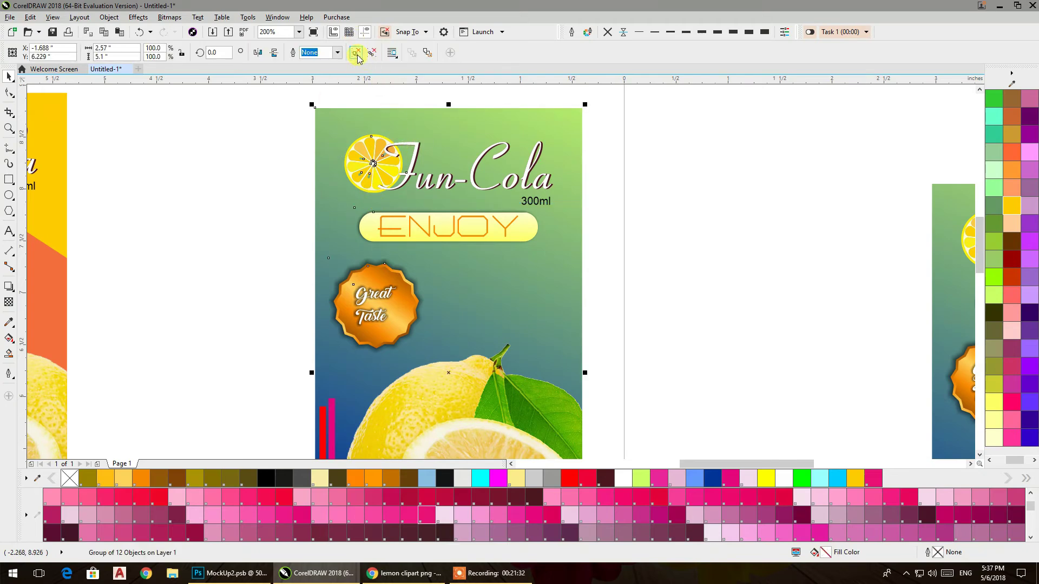
click(588, 133)
- Remove the block shadow from the Fun-Cola title on the ungrouped green label
drag(353, 196, 356, 196)
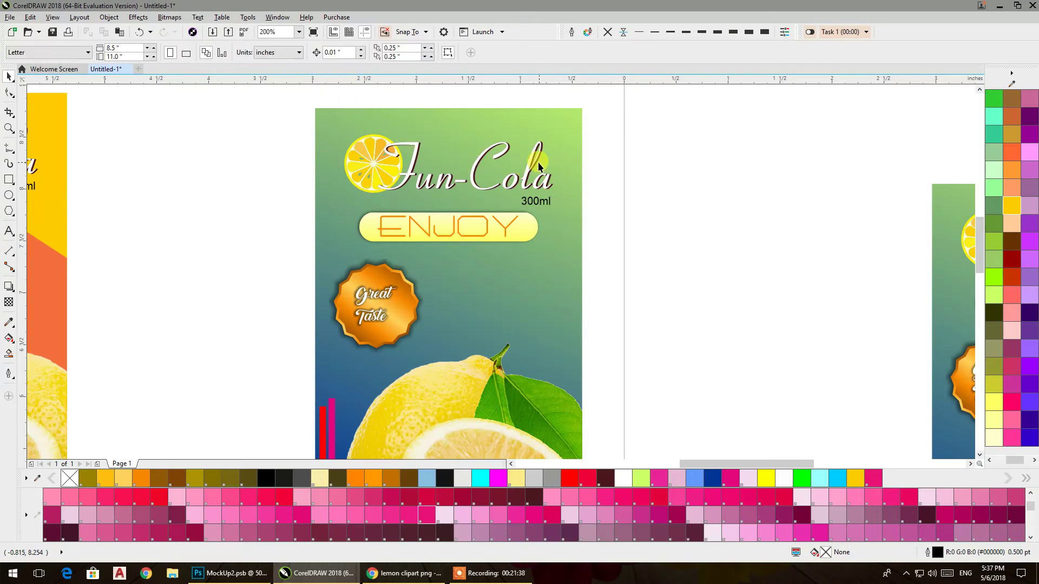
drag(538, 161, 559, 171)
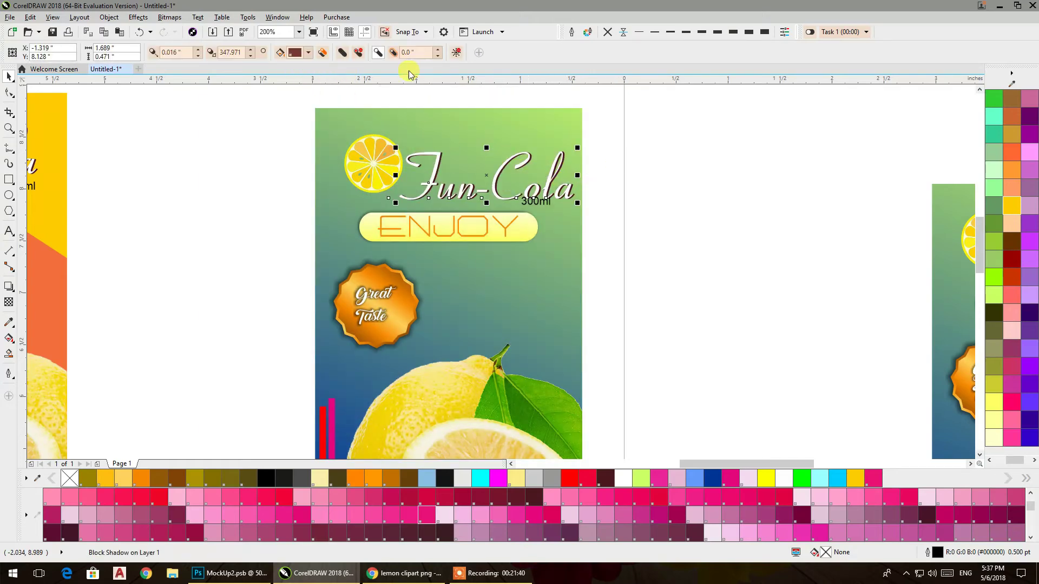
click(457, 53)
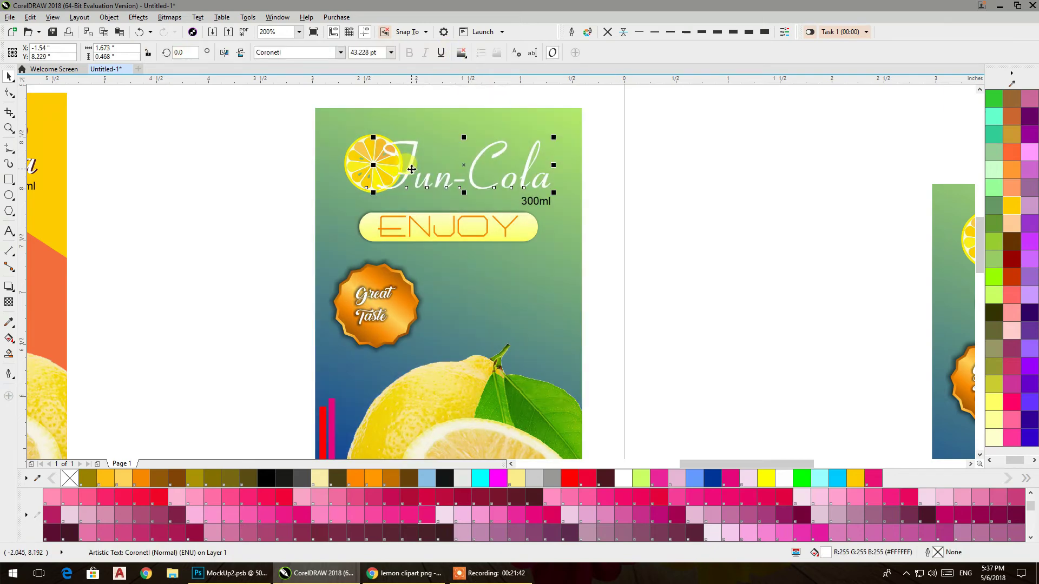
- Change the Fun-Cola title's font to Dragon is Coming and enlarge it to about 87 pt, nearly spanning the label
click(341, 53)
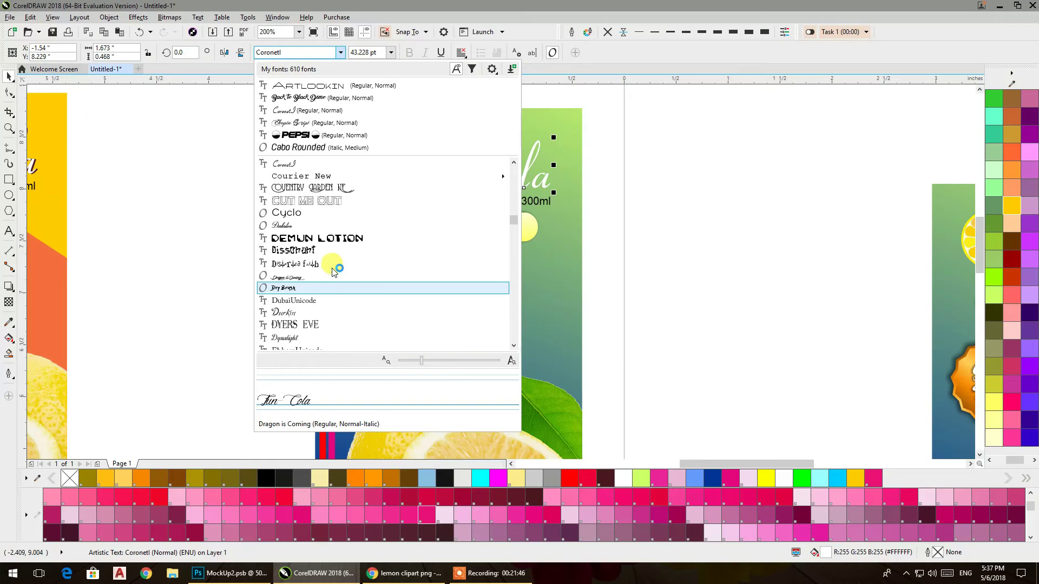
click(292, 278)
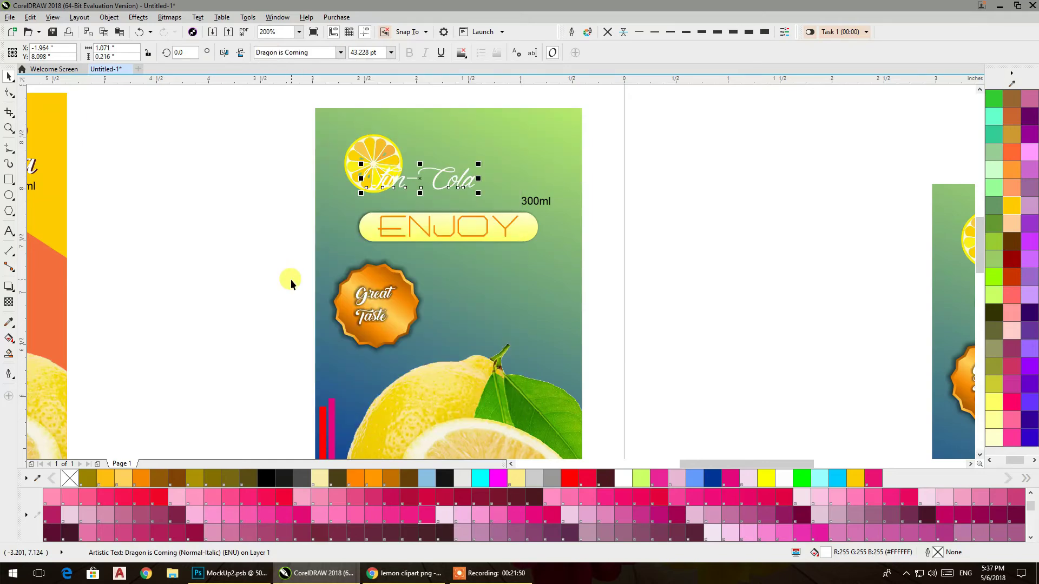
drag(478, 163, 563, 132)
drag(359, 192, 333, 225)
- Try filling the label's background and title together with crimson PANTONE 26-3-1 C, and undo the fill
shift+click(337, 233)
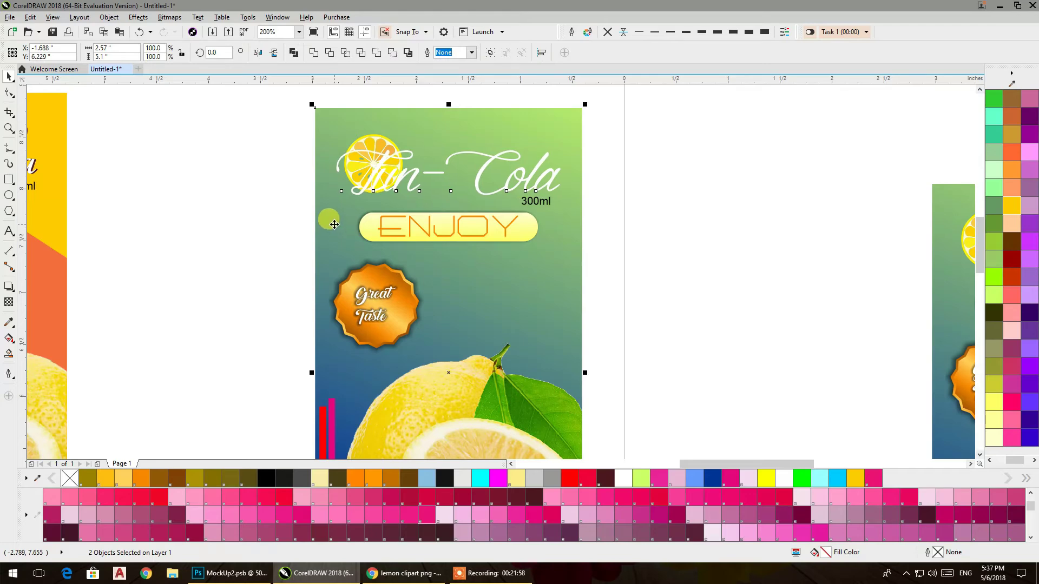
click(426, 499)
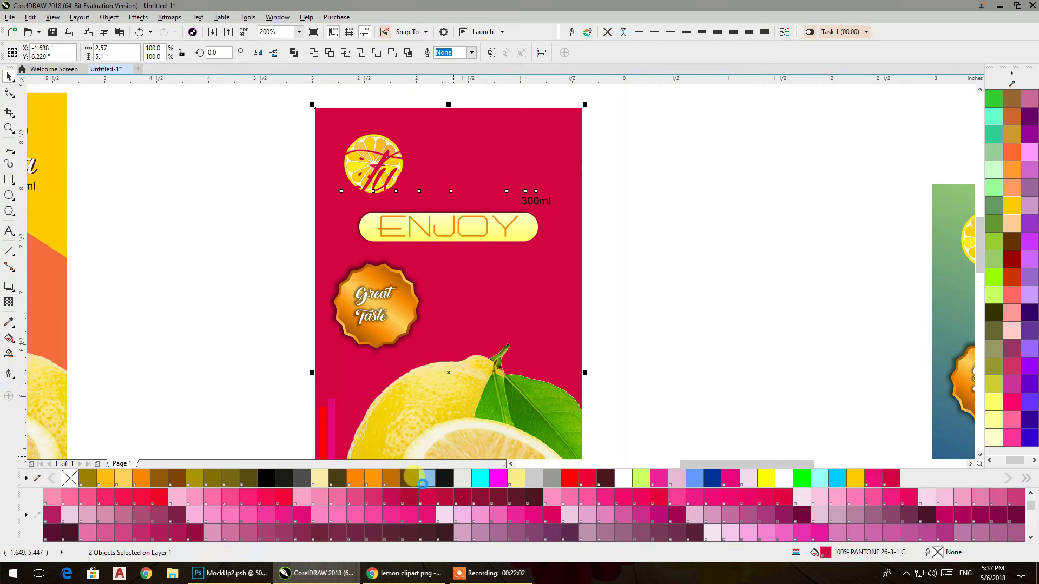
key(ctrl+z)
- Fill only the Fun-Cola title on the green label with crimson PANTONE 26-3-1 C
click(628, 272)
click(553, 178)
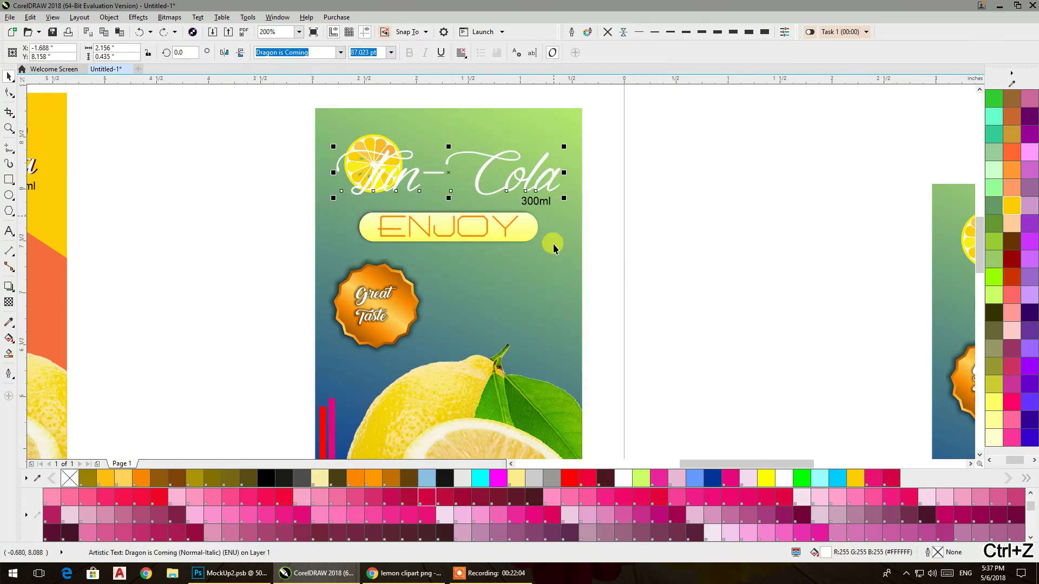
click(425, 501)
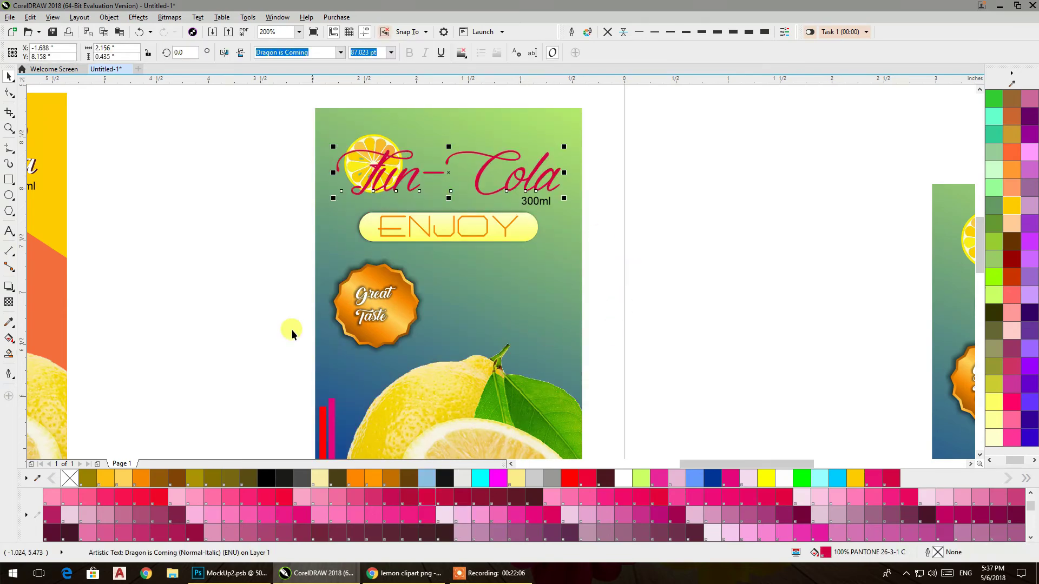
click(219, 228)
- Group all objects of the green label with the crimson title
scroll(321, 214, down, 2)
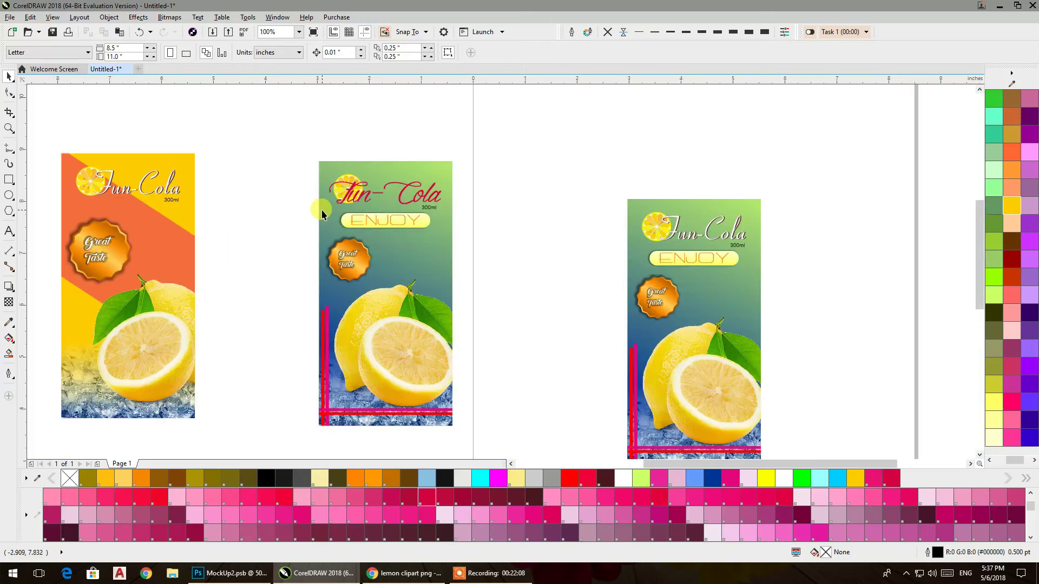
drag(465, 433, 467, 436)
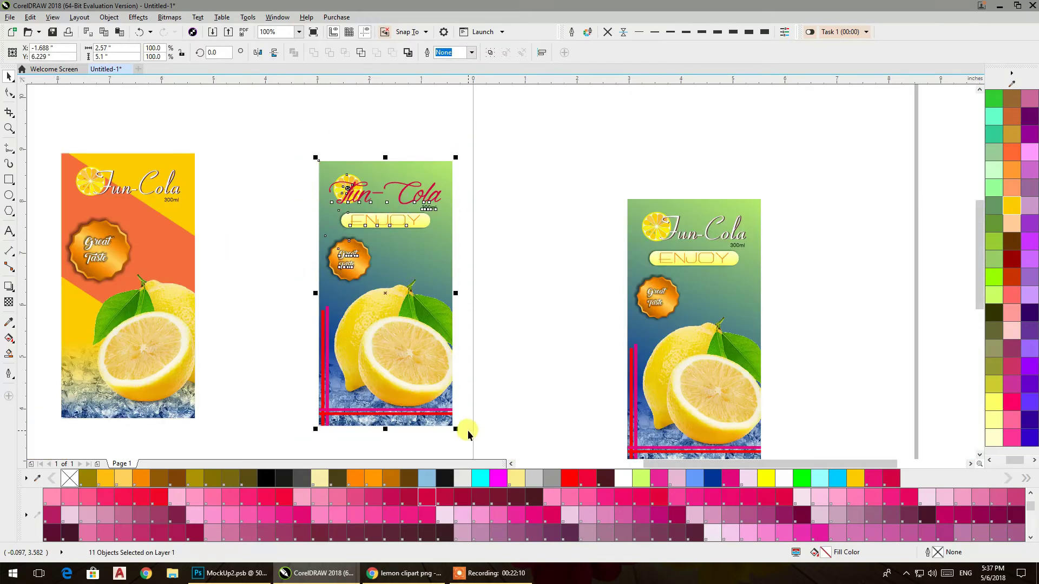
key(ctrl+g)
- Export only the yellow-and-orange label to the Cocktail folder as a PSD file named can 2, accepting the bitmap settings
drag(243, 225, 471, 177)
click(469, 173)
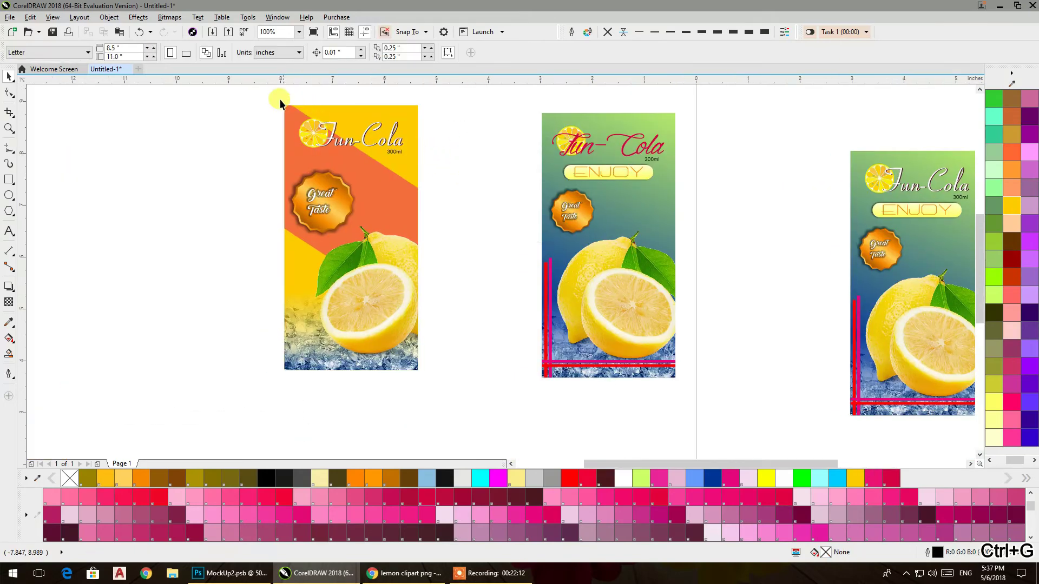
drag(433, 362, 439, 388)
key(ctrl+e)
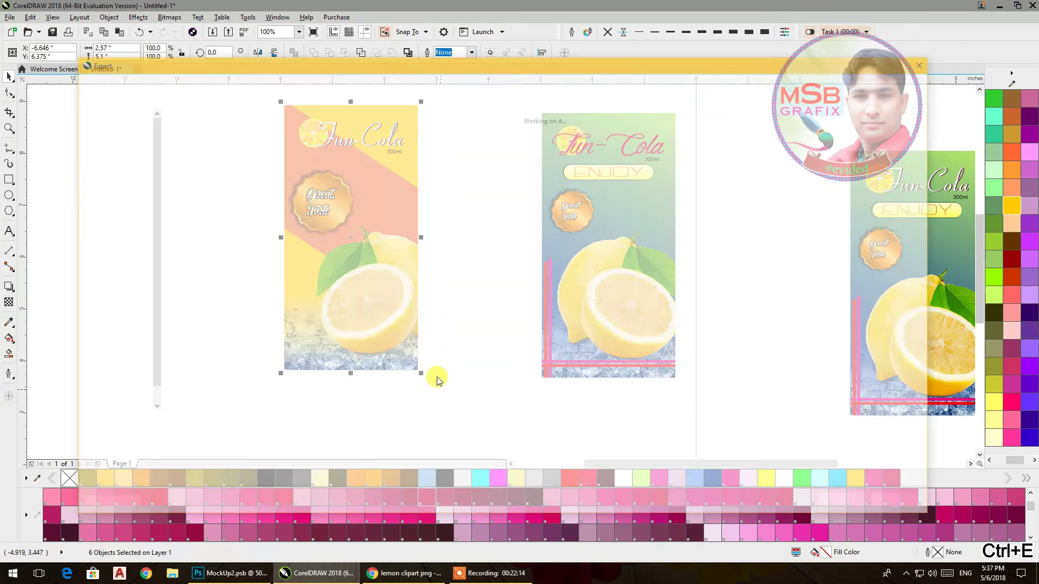
click(256, 163)
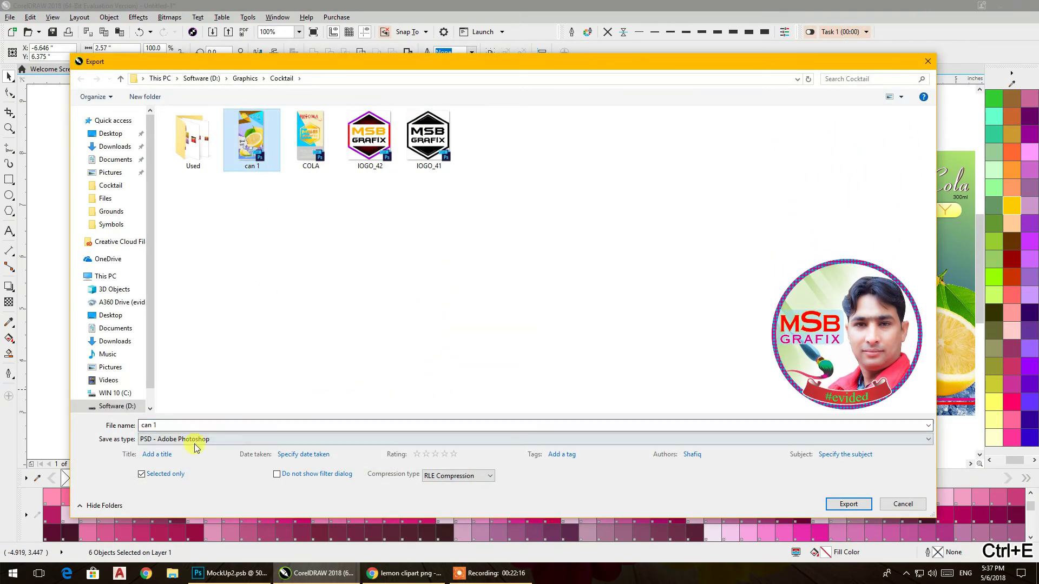
click(176, 424)
key(BackSpace)
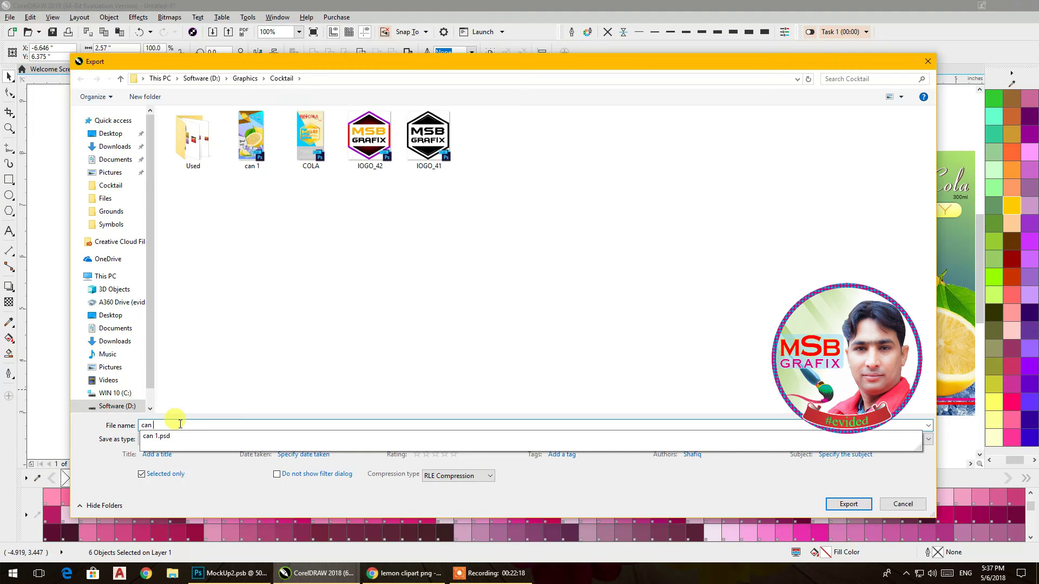
text(2)
key(Return)
click(542, 405)
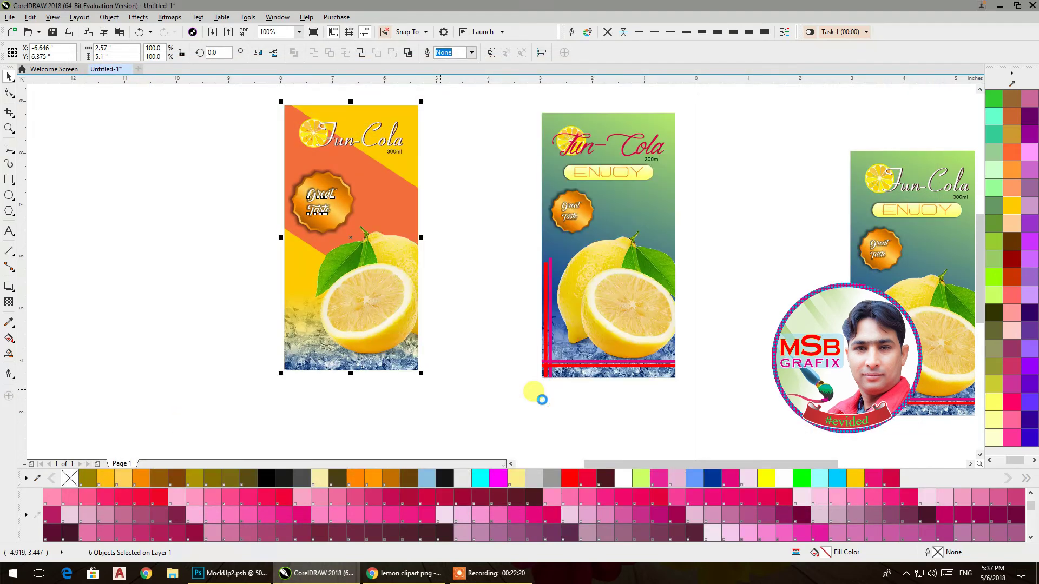
- Export only the green label with the crimson title as a PSD file named can 3, accepting the bitmap settings
drag(514, 100, 690, 389)
key(ctrl+e)
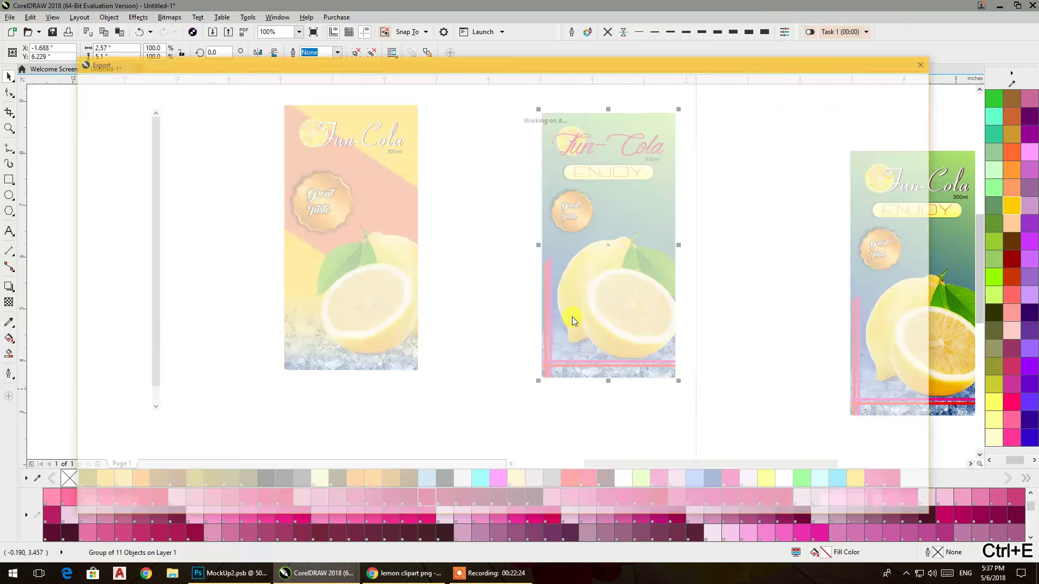
click(261, 142)
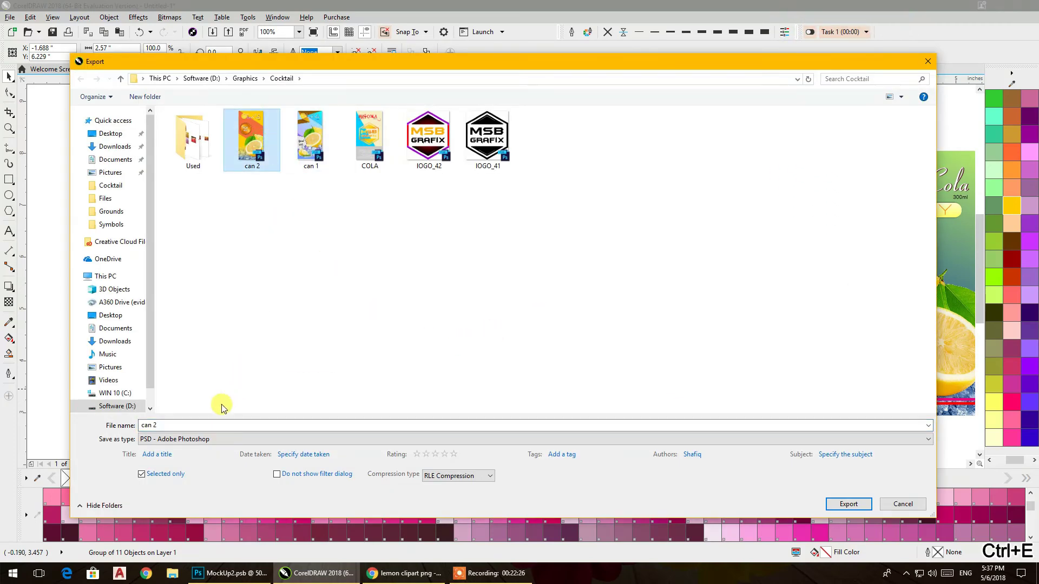
click(211, 423)
key(BackSpace)
text(1)
key(Return)
click(541, 409)
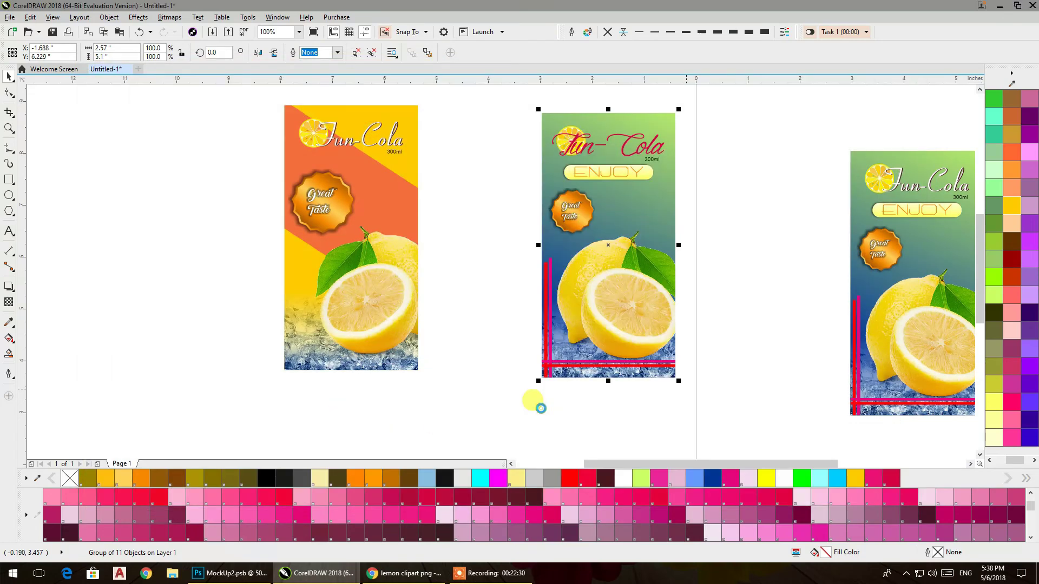
click(540, 405)
- Switch to Photoshop and open can 1, can 2 and can 3 together from the Graphics > Cocktail folder
click(1000, 6)
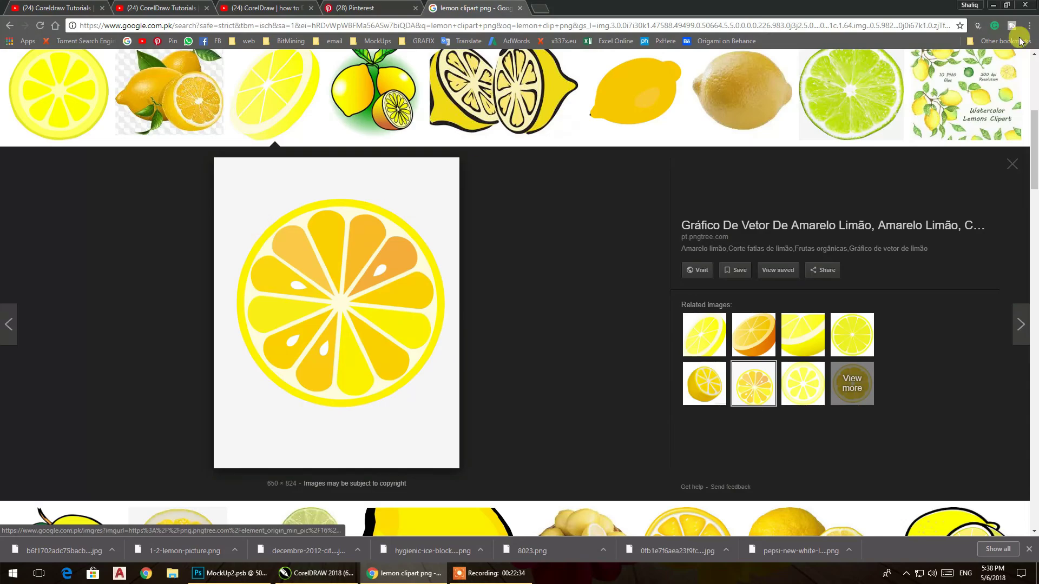
click(998, 6)
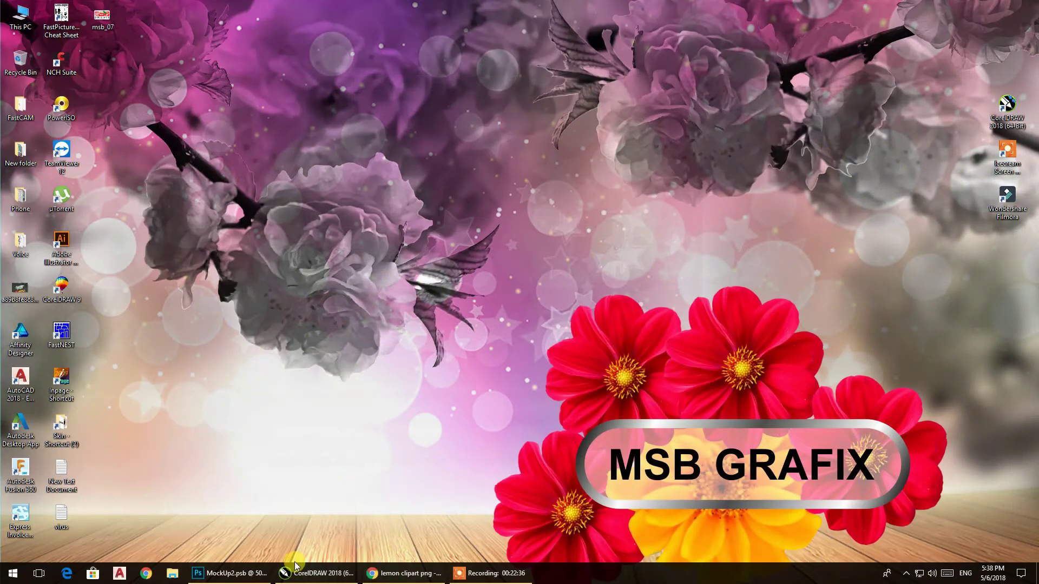
click(227, 573)
click(28, 8)
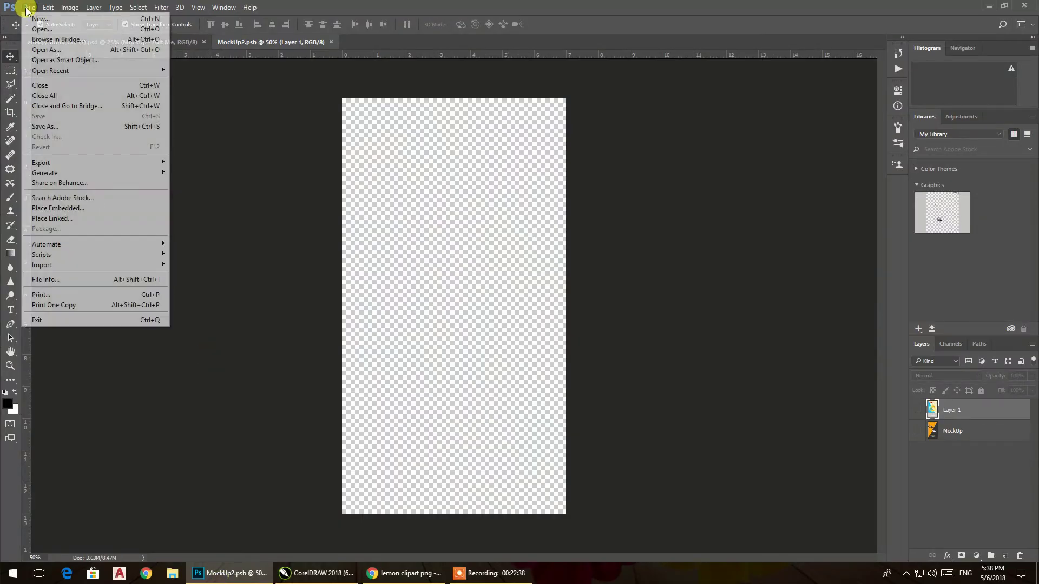
click(40, 29)
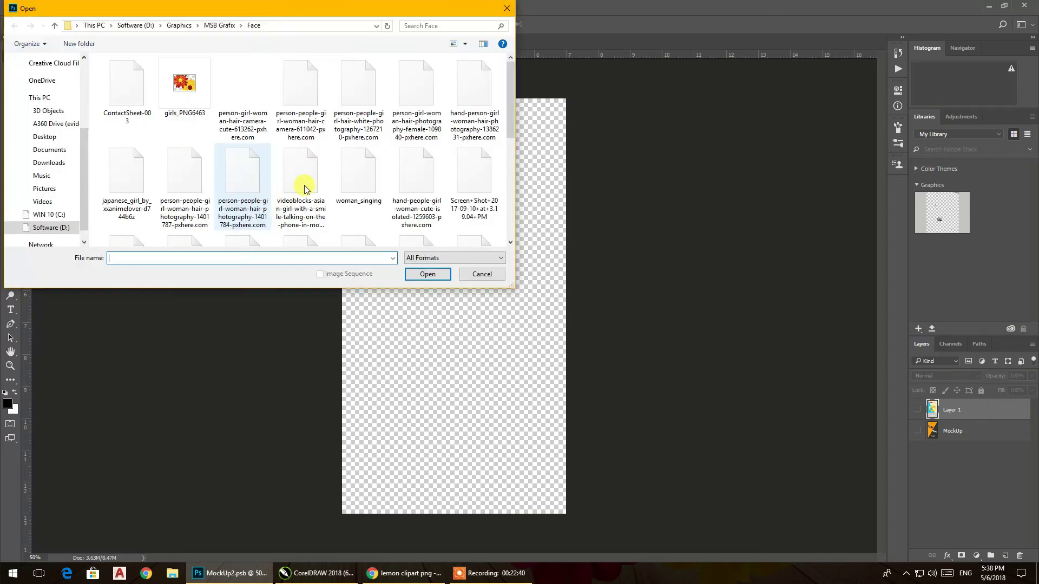
click(219, 26)
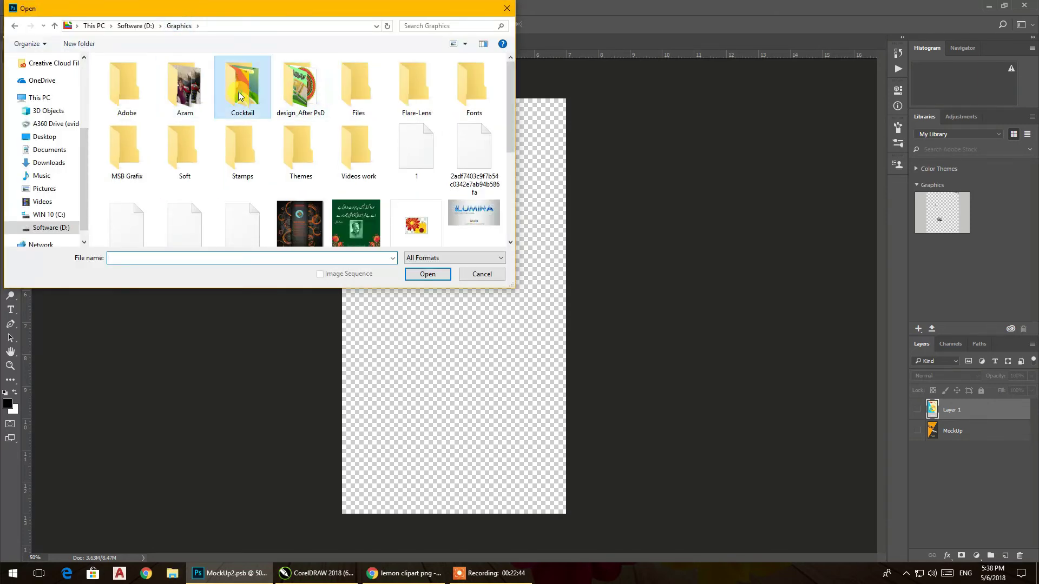
double_click(243, 87)
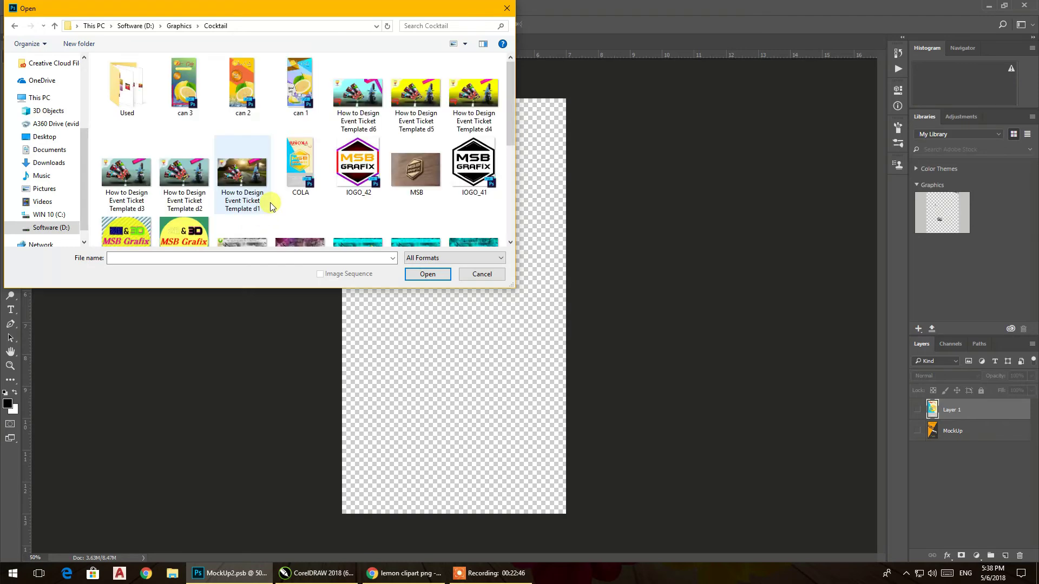
drag(210, 126, 327, 58)
click(428, 273)
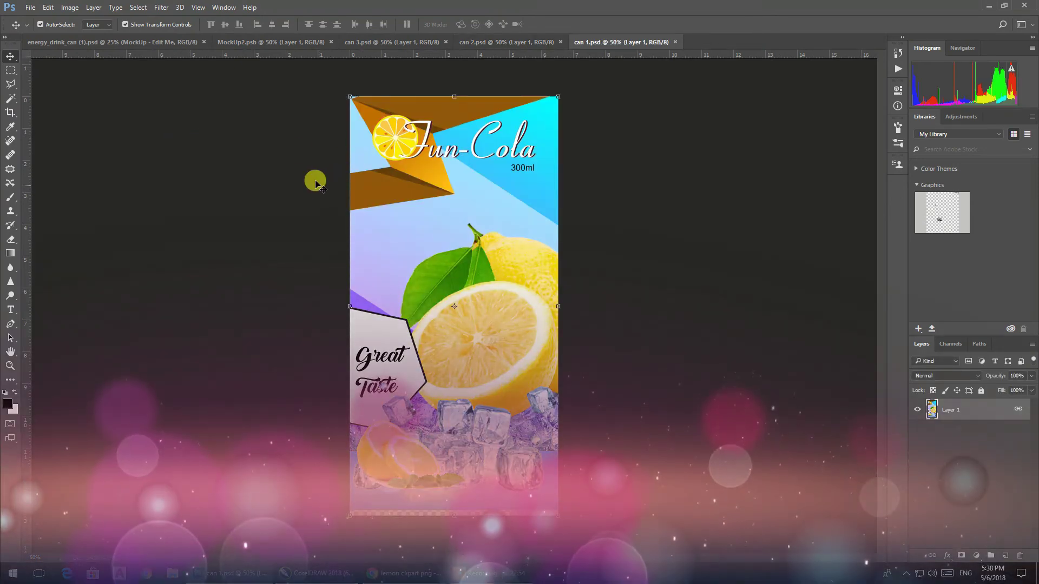
- Try to copy the can 2 artwork into the MockUp2.psb document, and undo the paste
click(470, 48)
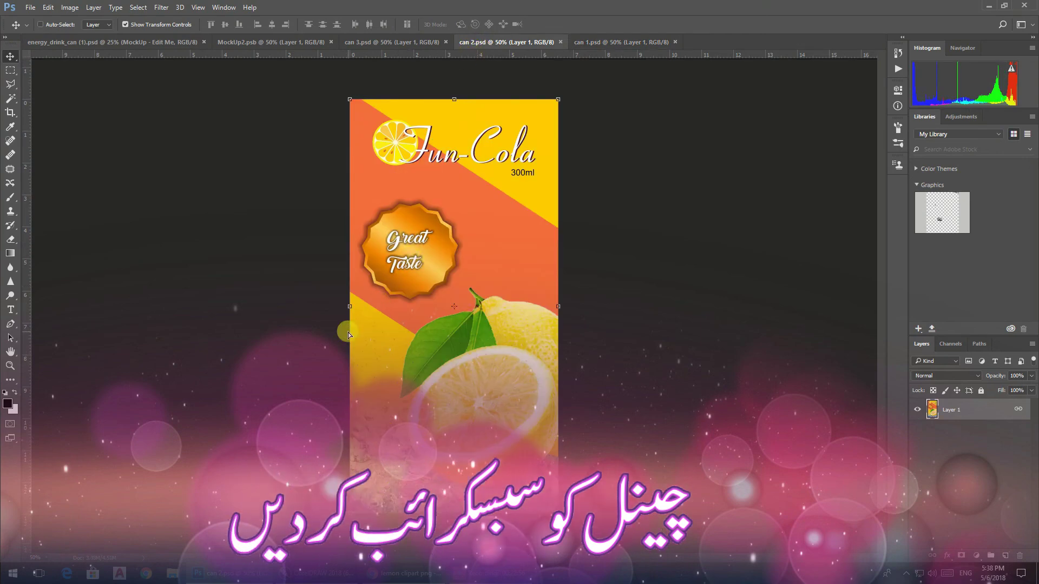
key(ctrl+c)
click(285, 43)
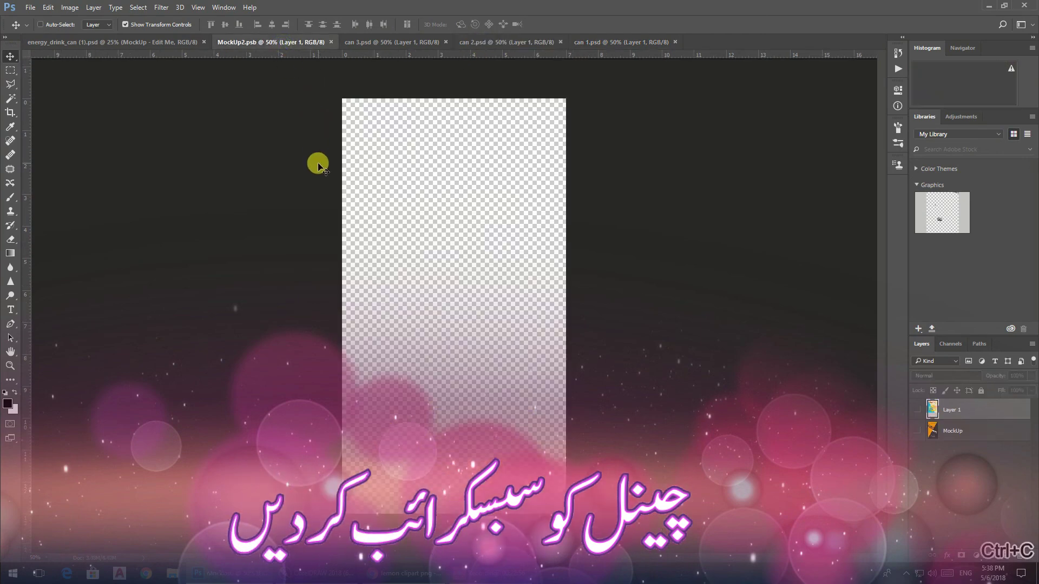
key(ctrl+v)
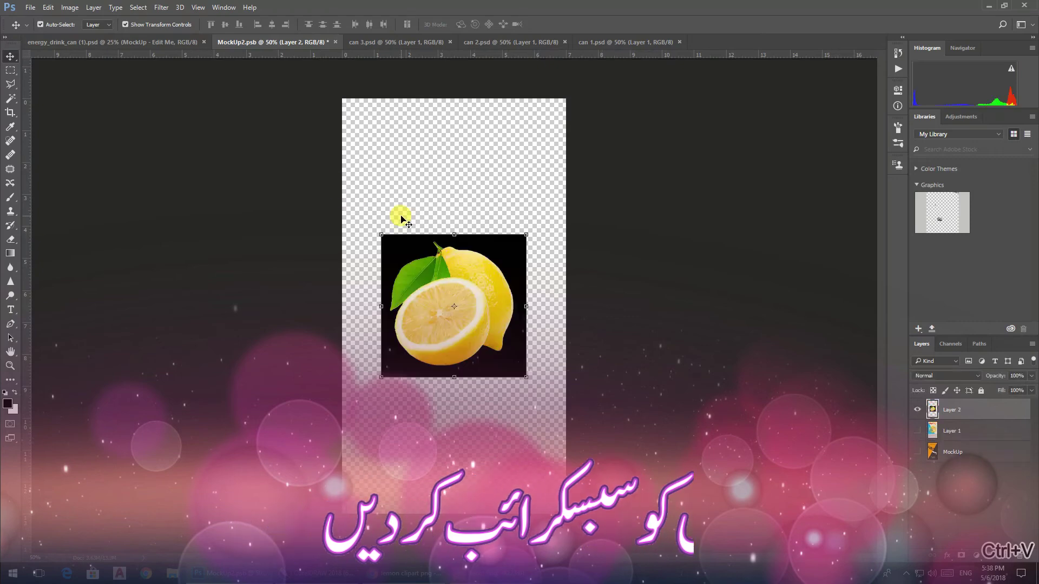
key(ctrl+z)
- Select the entire can 2 artwork with the Rectangular Marquee, copy it, and paste it into MockUp2.psb as a new layer
click(477, 42)
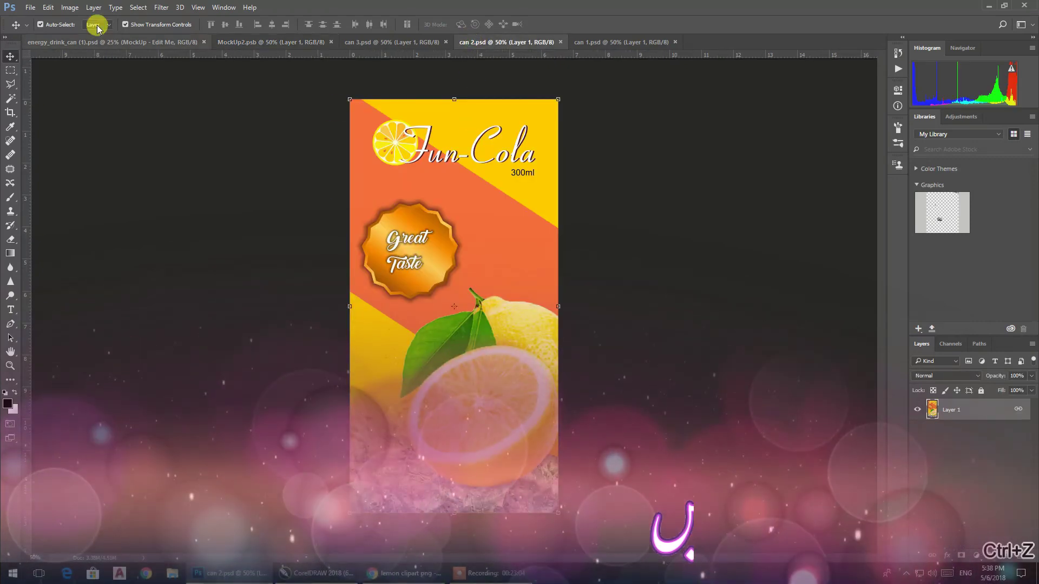
click(48, 7)
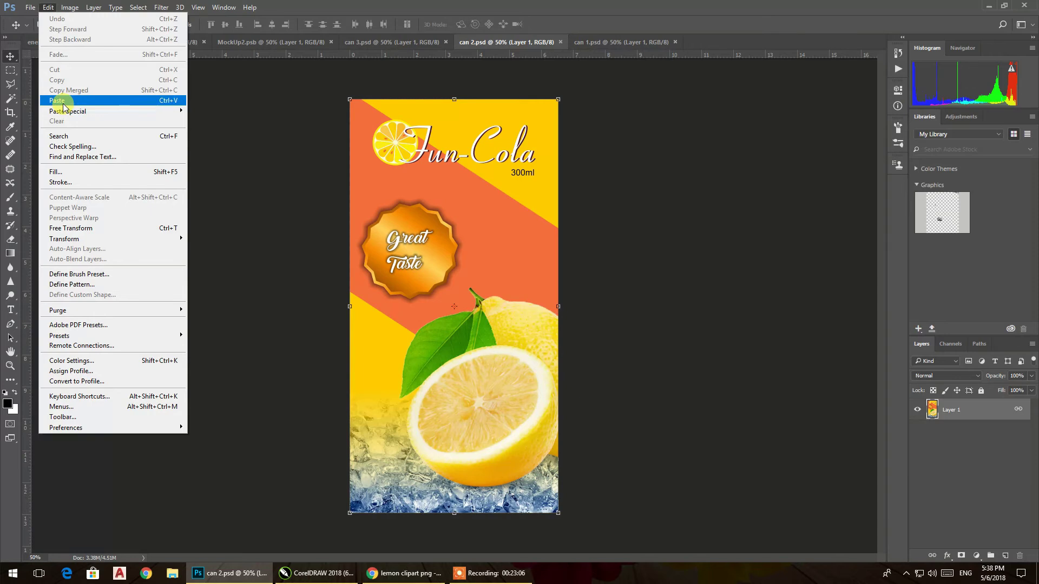
click(293, 144)
click(10, 71)
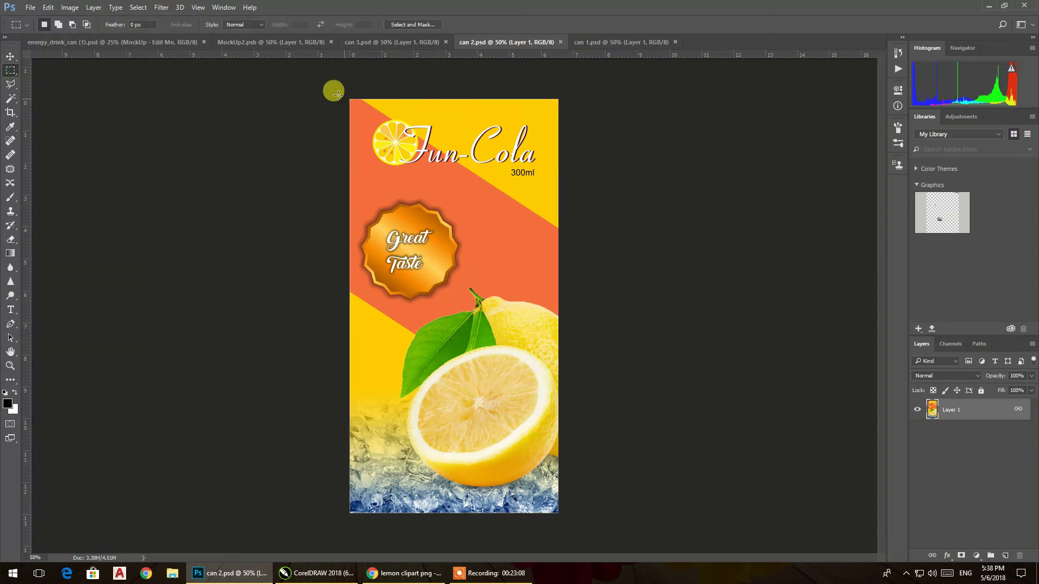
drag(506, 402, 579, 531)
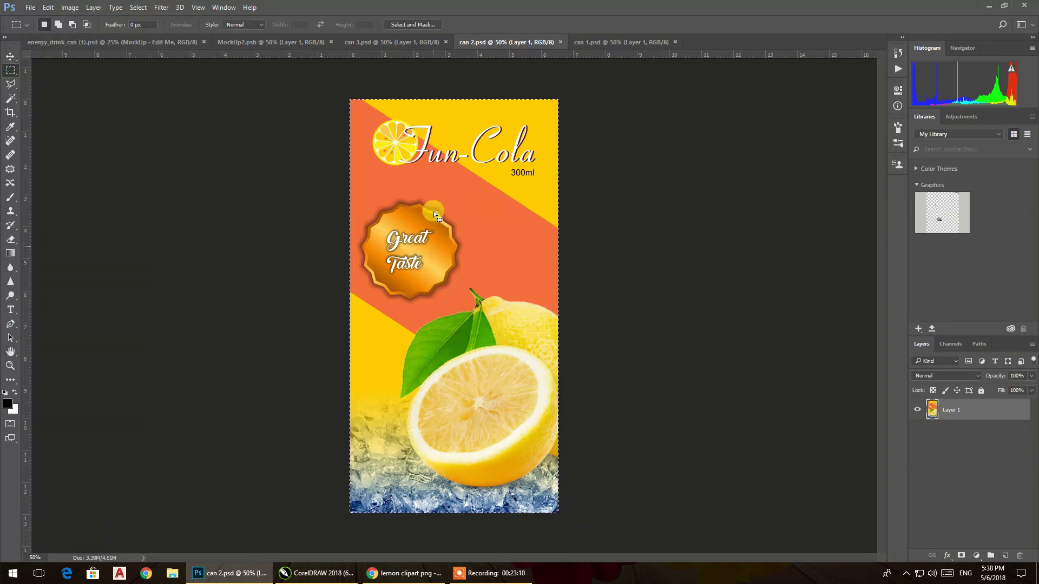
click(48, 7)
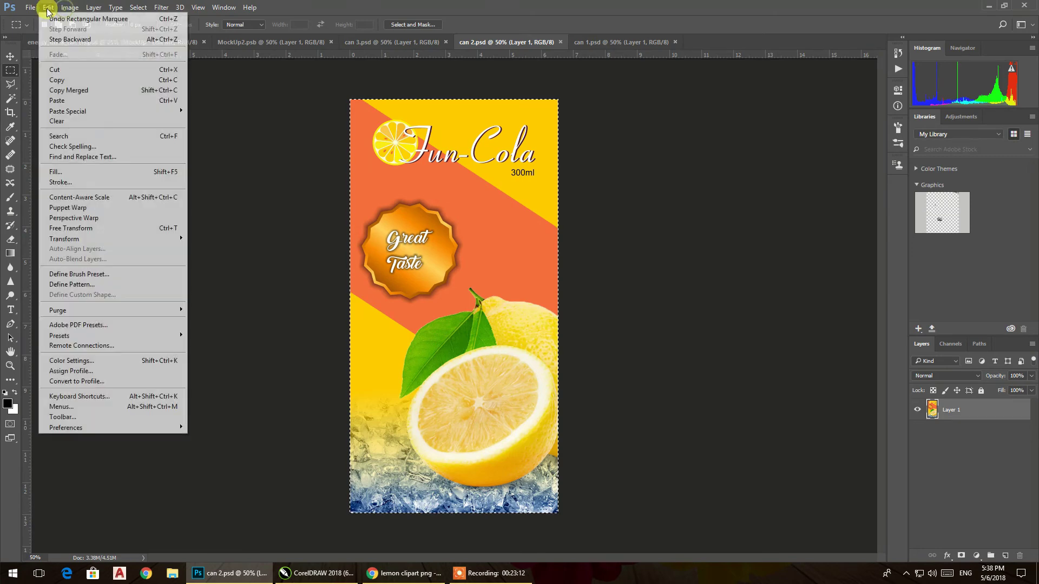
click(60, 90)
click(234, 43)
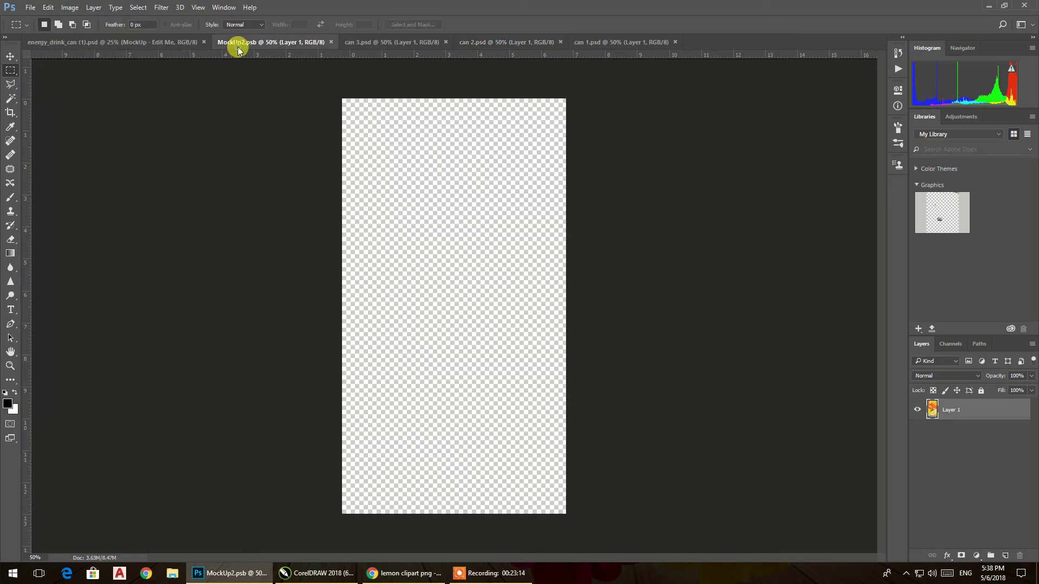
key(ctrl+v)
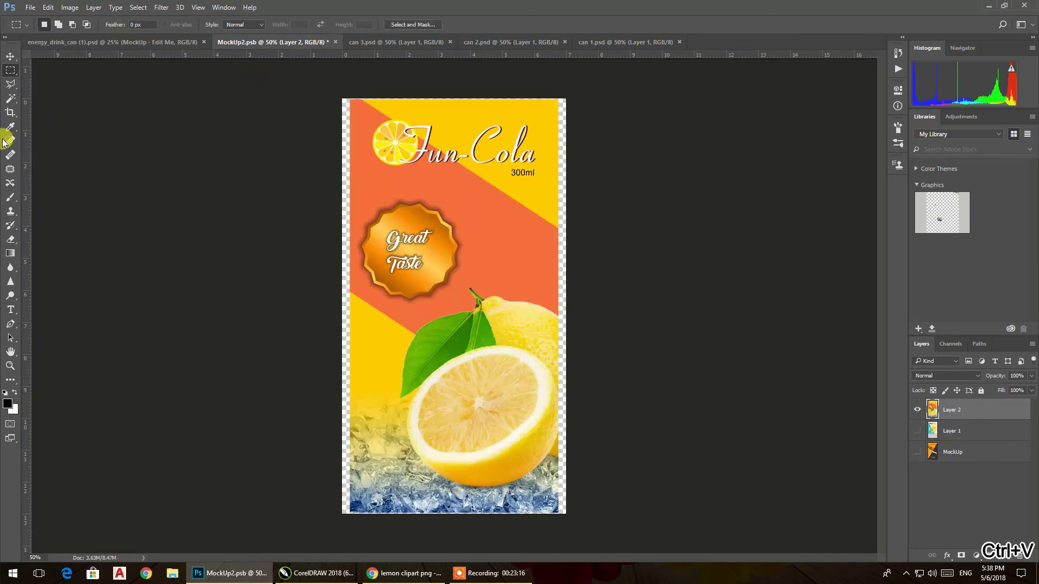
- Stretch the pasted yellow-and-orange label to 107.12% width and 100.13% height so it fills the canvas, and commit the transform
click(10, 57)
key(ctrl+t)
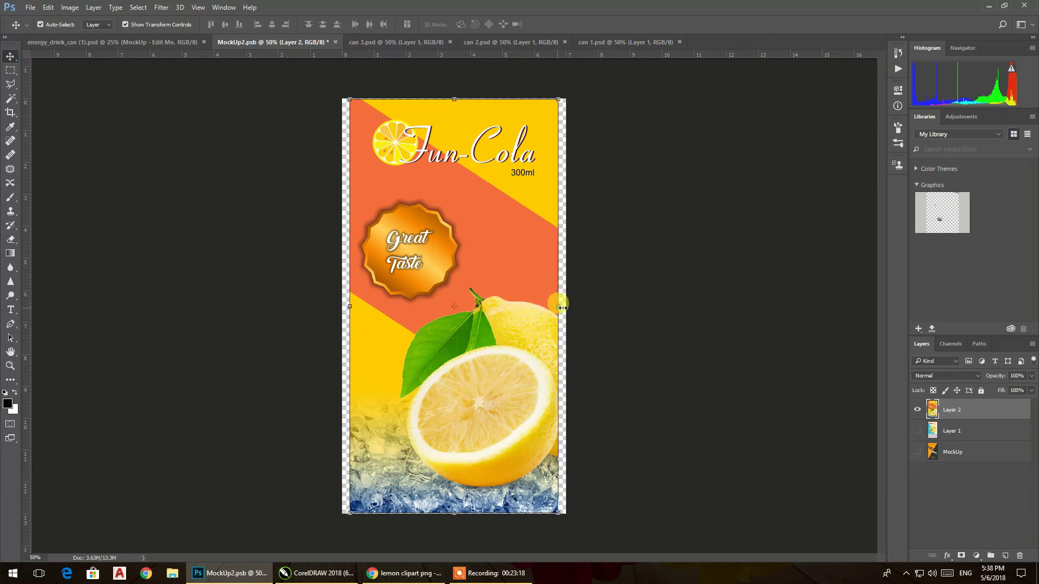
drag(566, 308, 573, 307)
drag(351, 308, 343, 307)
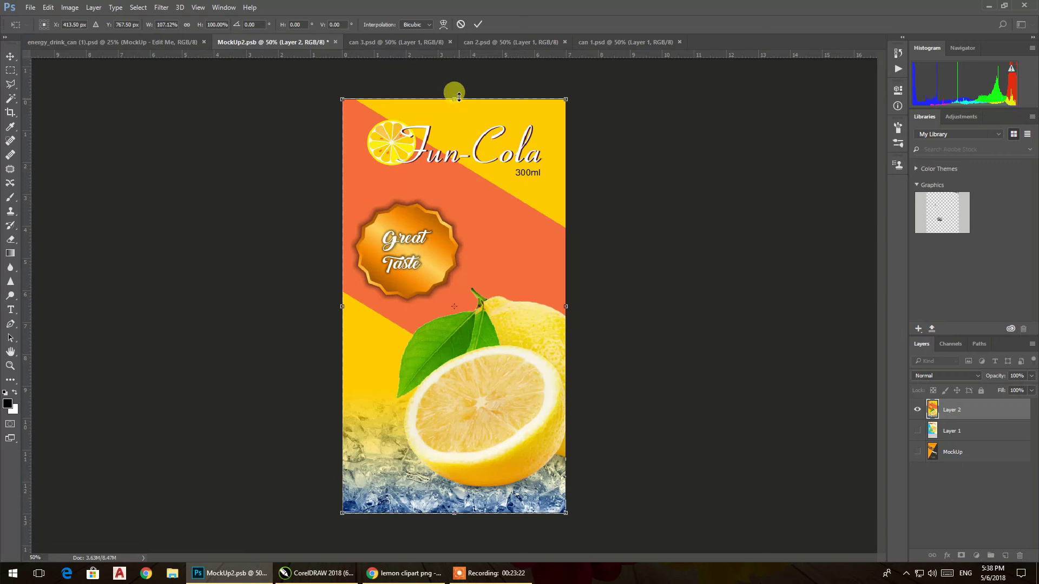
drag(456, 98, 455, 93)
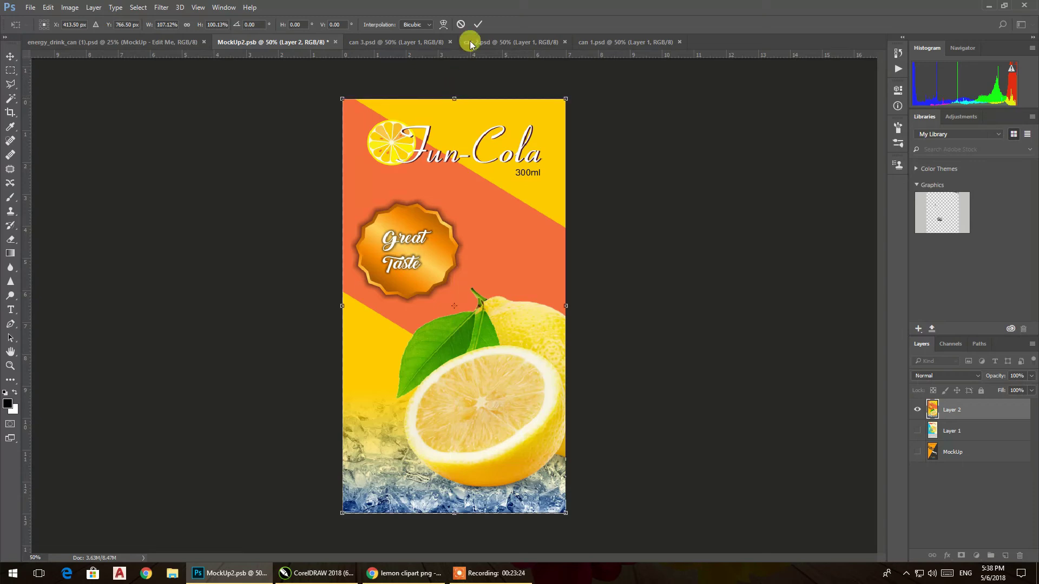
click(479, 25)
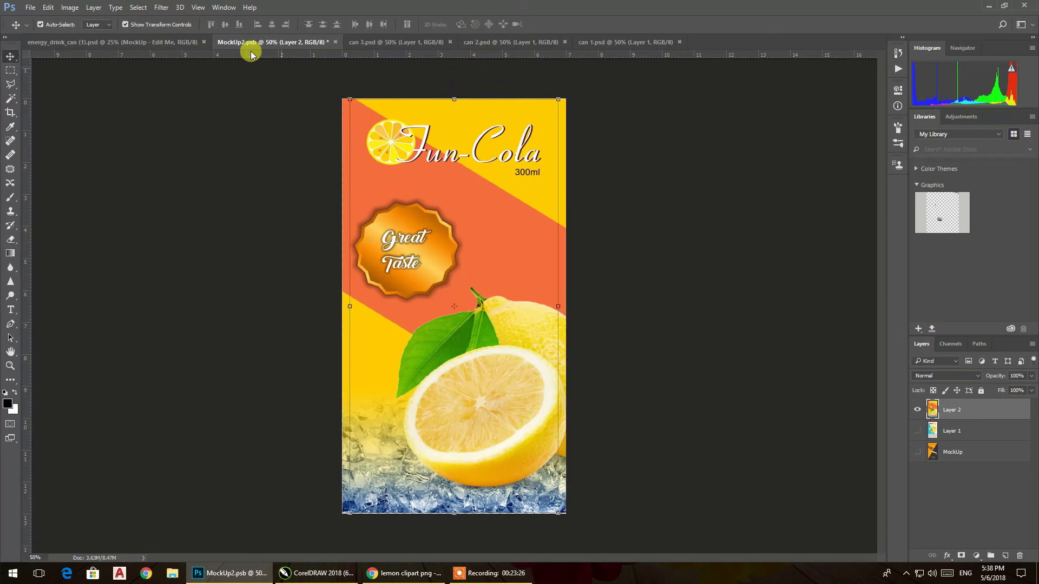
- Save MockUp2.psb and check the yellow-and-orange label on the can in energy_drink_can (1).psd
click(30, 8)
click(42, 117)
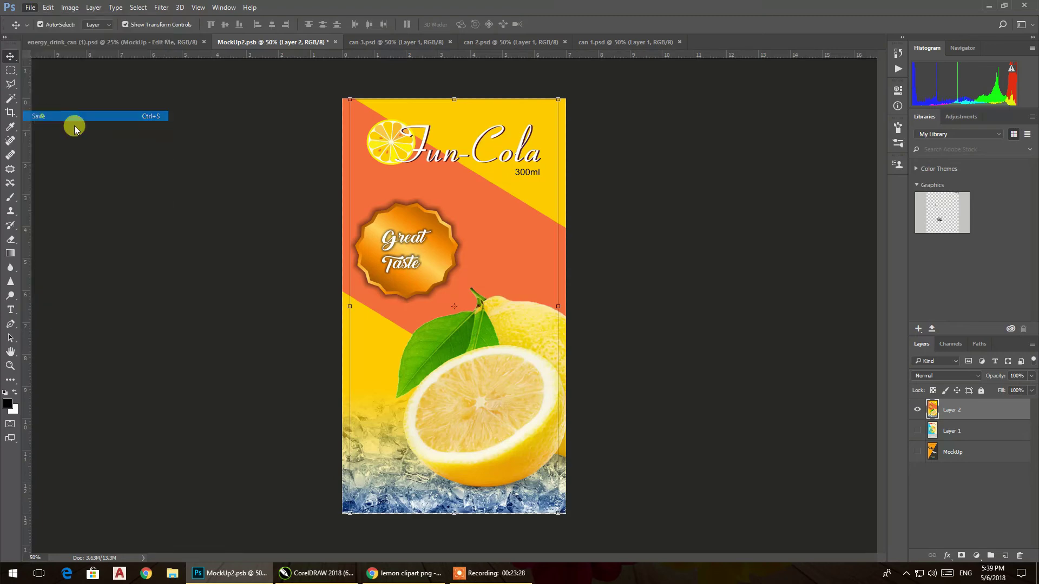
click(146, 42)
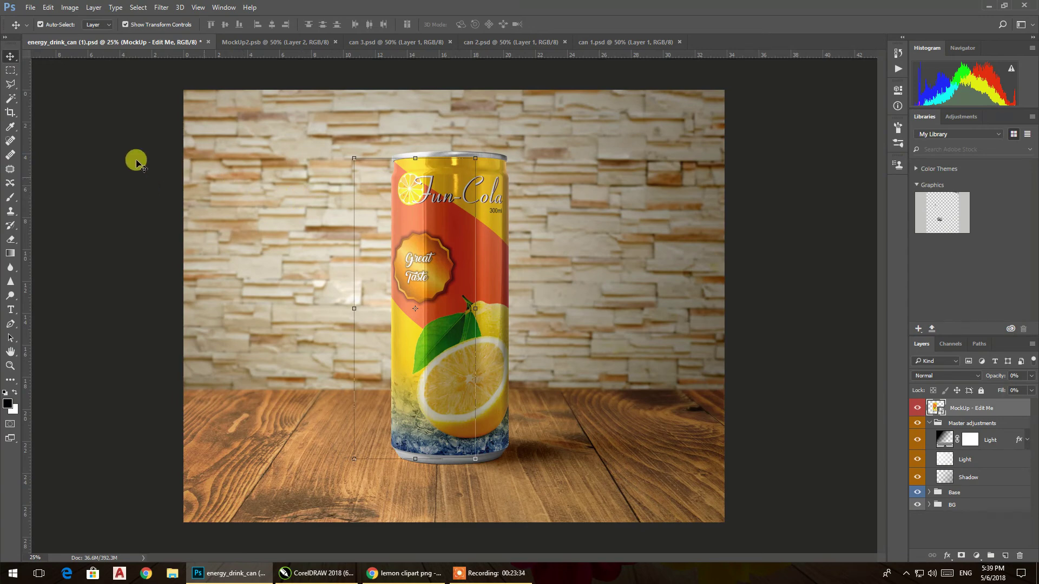
click(9, 70)
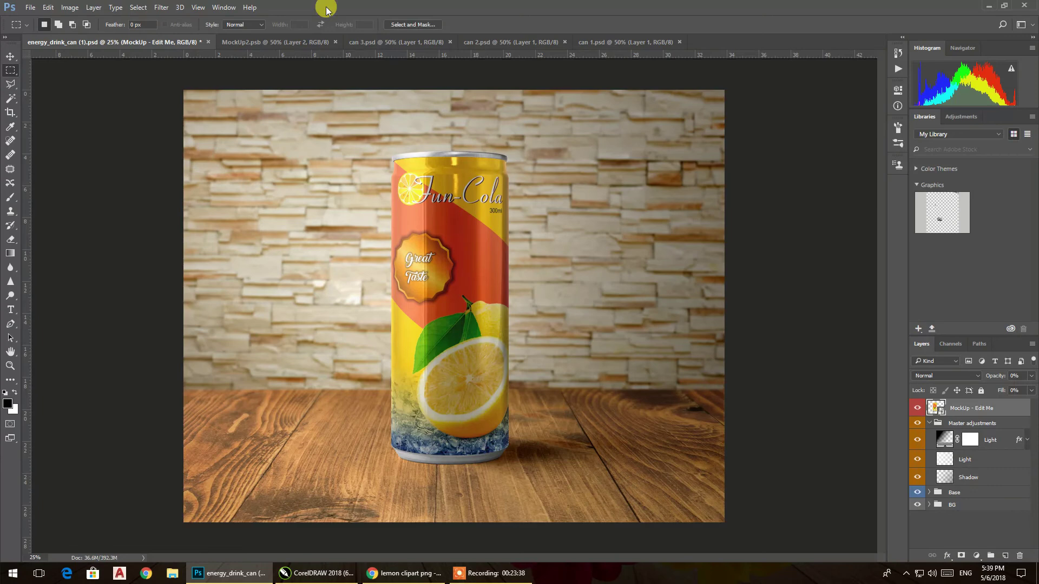
- In MockUp2.psb, hide Layer 2, show Layer 1, save, and check the blue-and-cream label on the can mockup
click(240, 42)
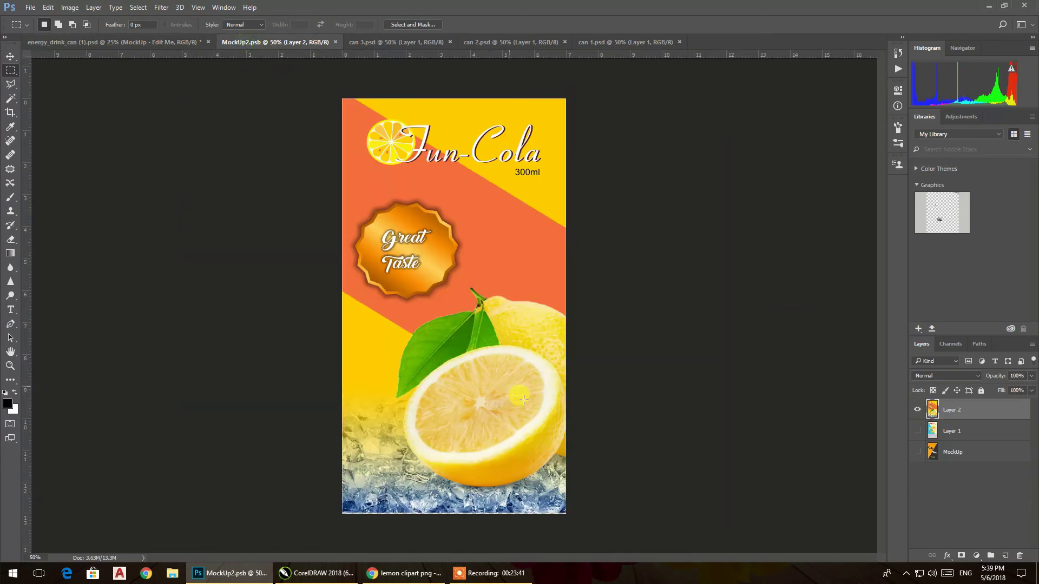
click(916, 411)
click(916, 431)
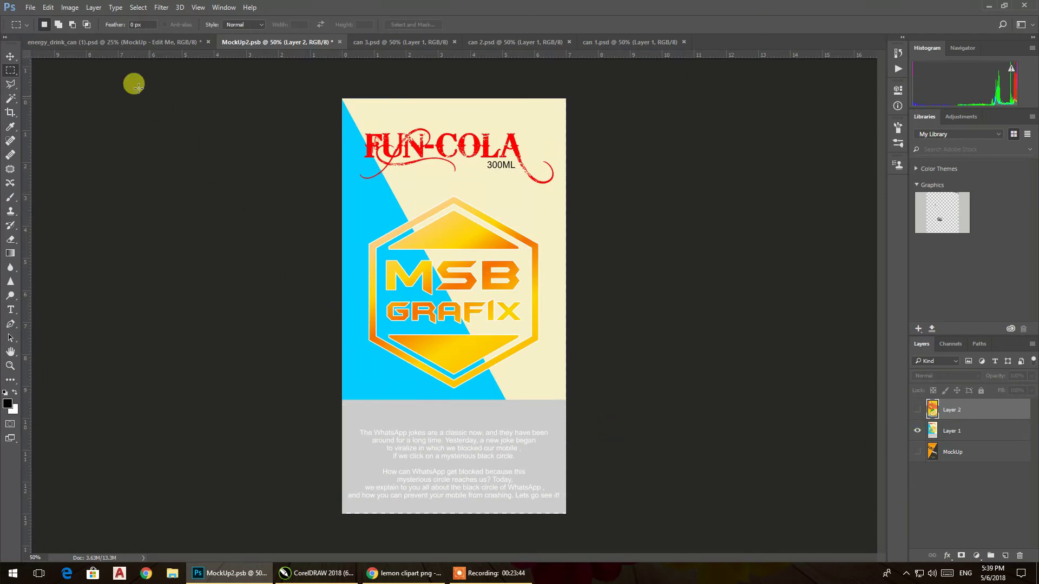
click(30, 8)
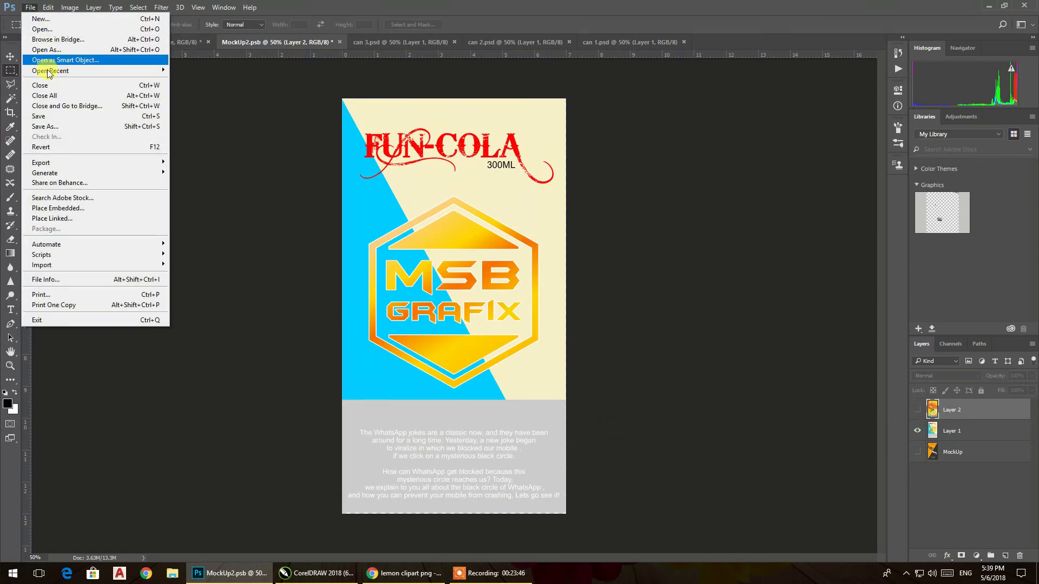
click(52, 115)
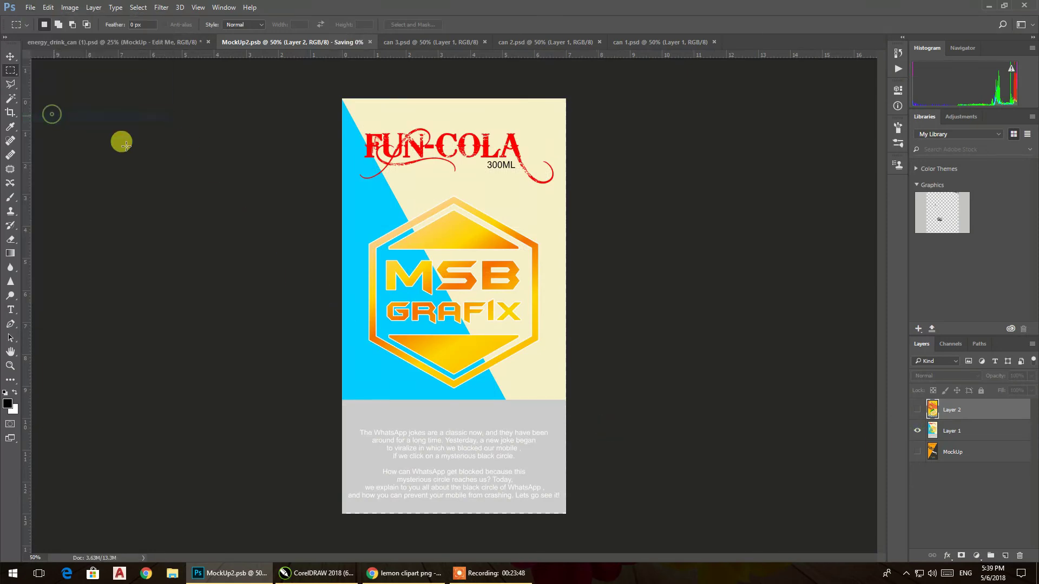
click(105, 41)
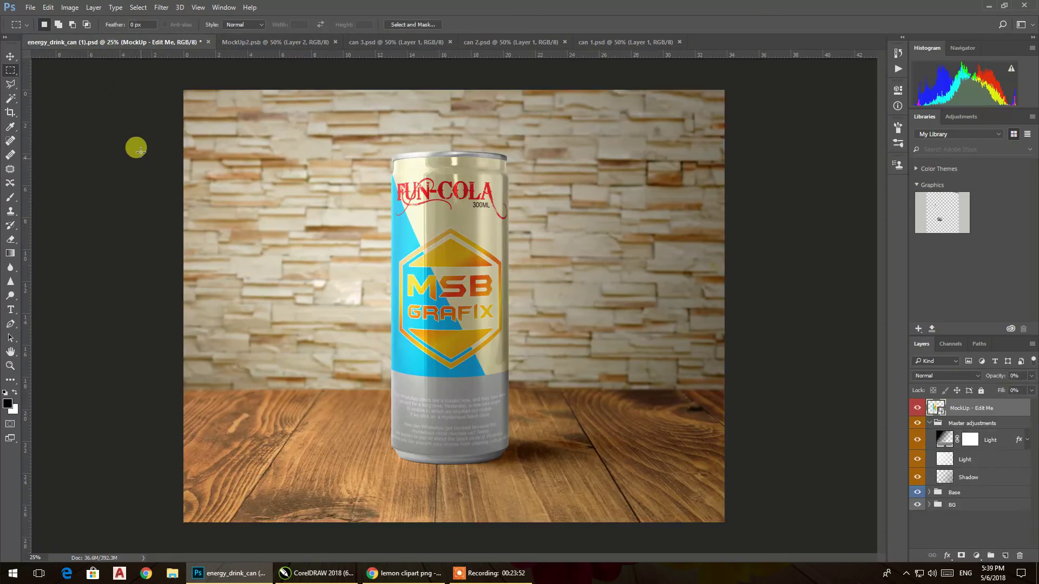
- Hide all the label layers in MockUp2.psb, save the document, and check the blank can in the mockup
click(240, 43)
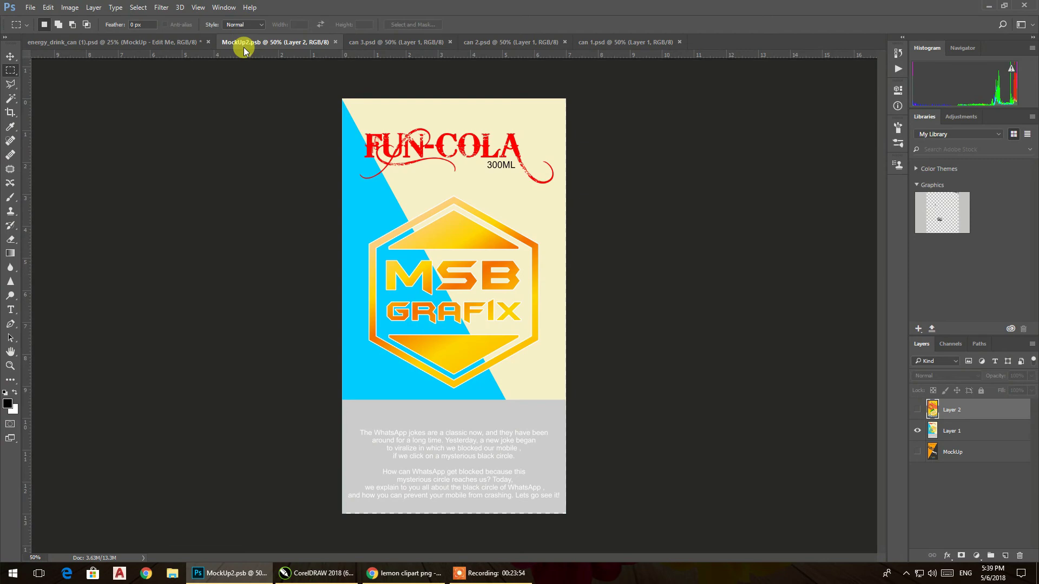
click(918, 409)
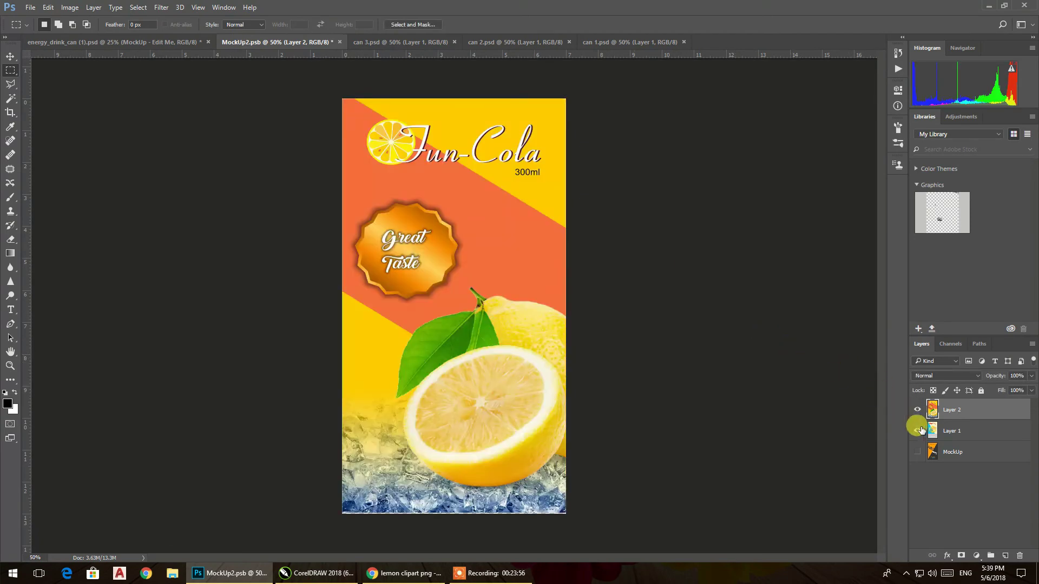
click(917, 409)
click(370, 43)
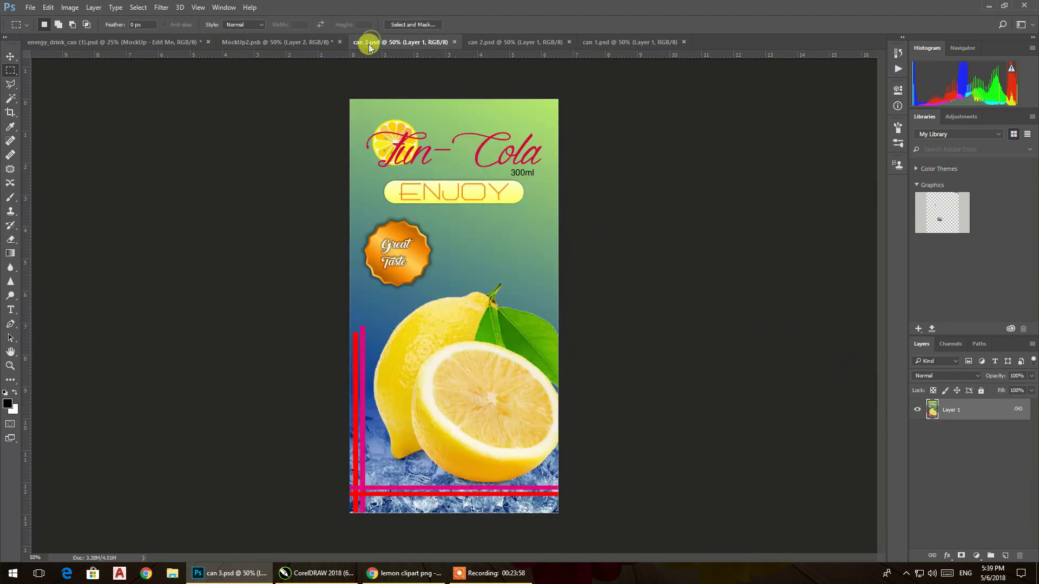
click(301, 42)
click(30, 7)
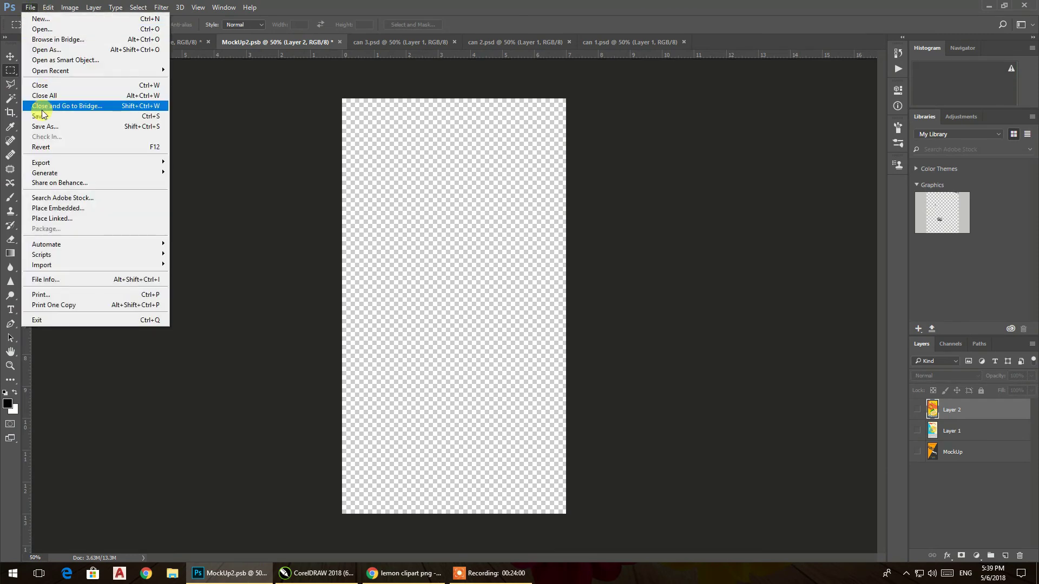
click(39, 116)
click(135, 45)
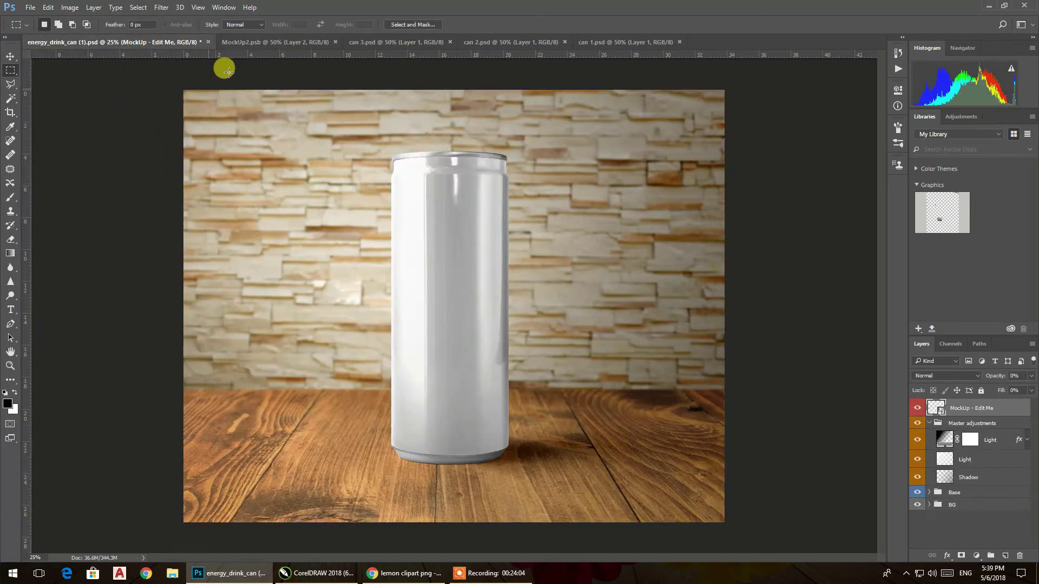
- Select the entire can 3 artwork with the Rectangular Marquee, copy it, and paste it into MockUp2.psb
click(366, 42)
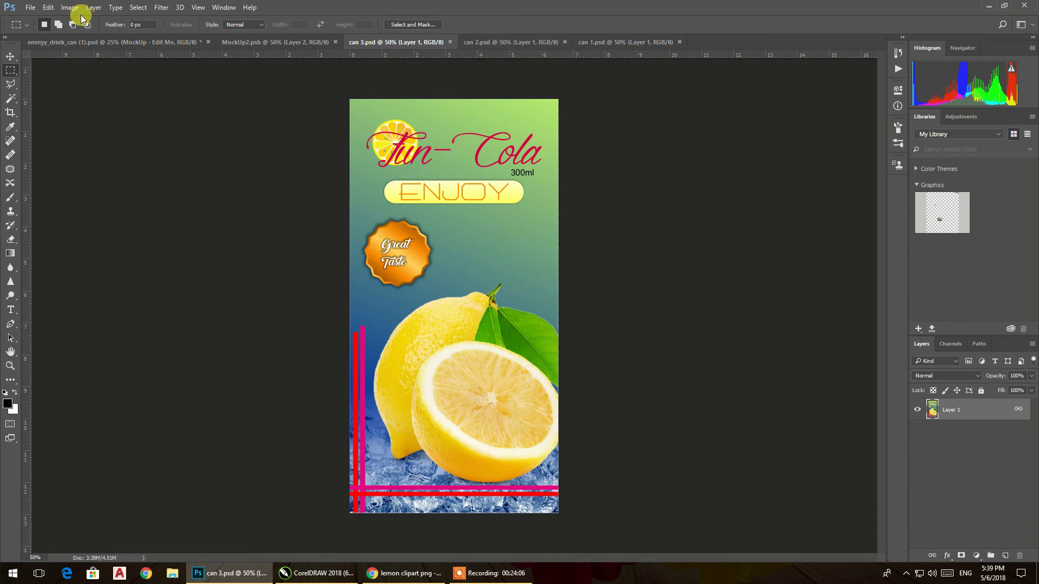
click(47, 7)
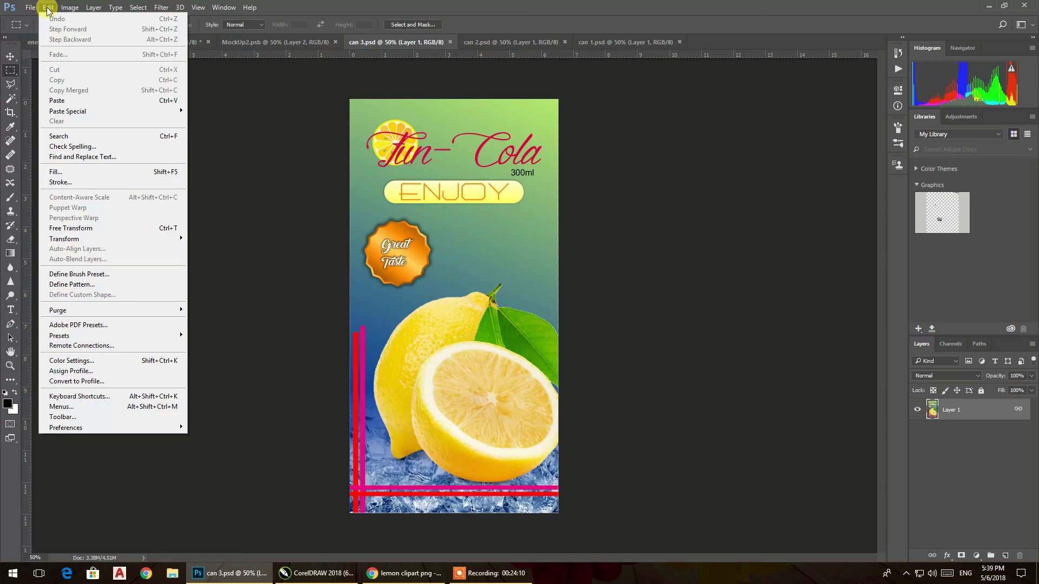
click(245, 148)
drag(320, 88, 641, 558)
click(49, 7)
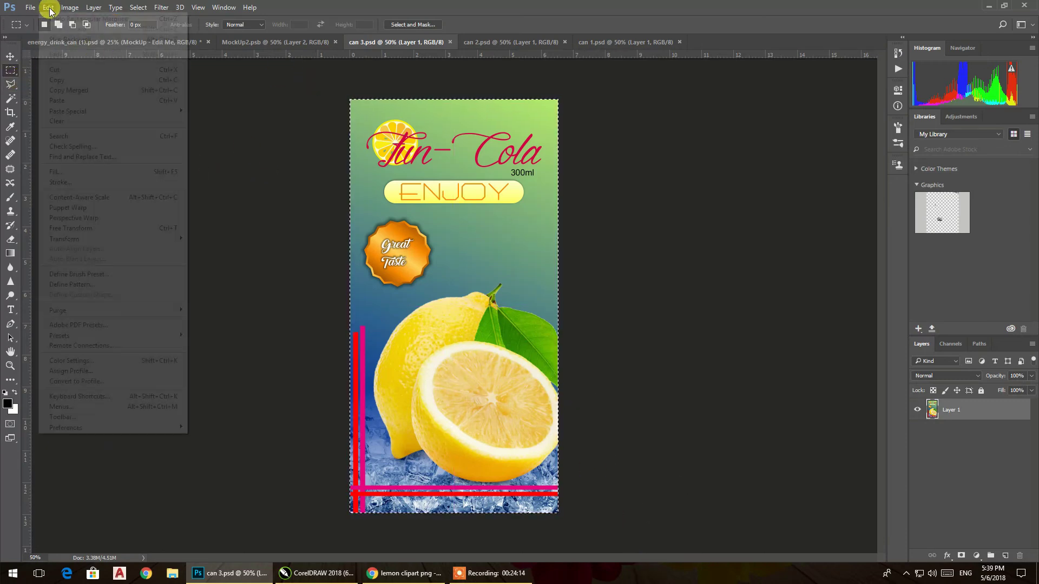
click(56, 80)
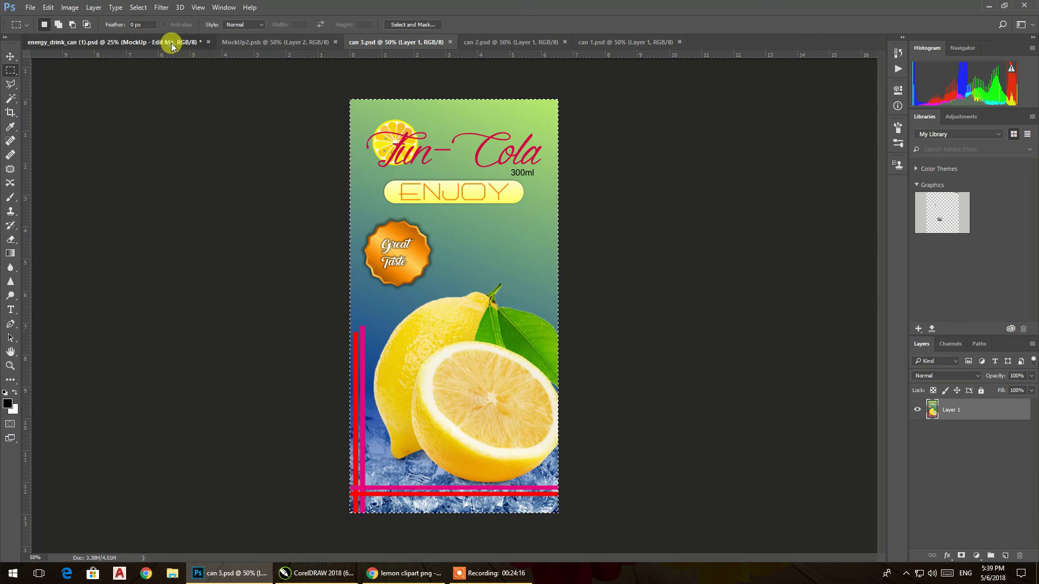
click(172, 43)
click(232, 42)
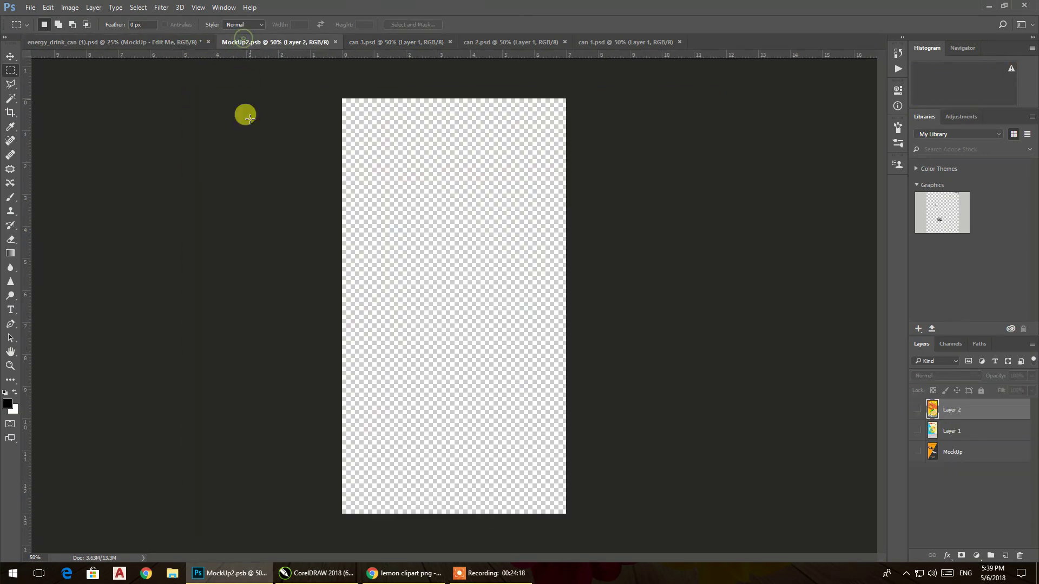
key(ctrl+v)
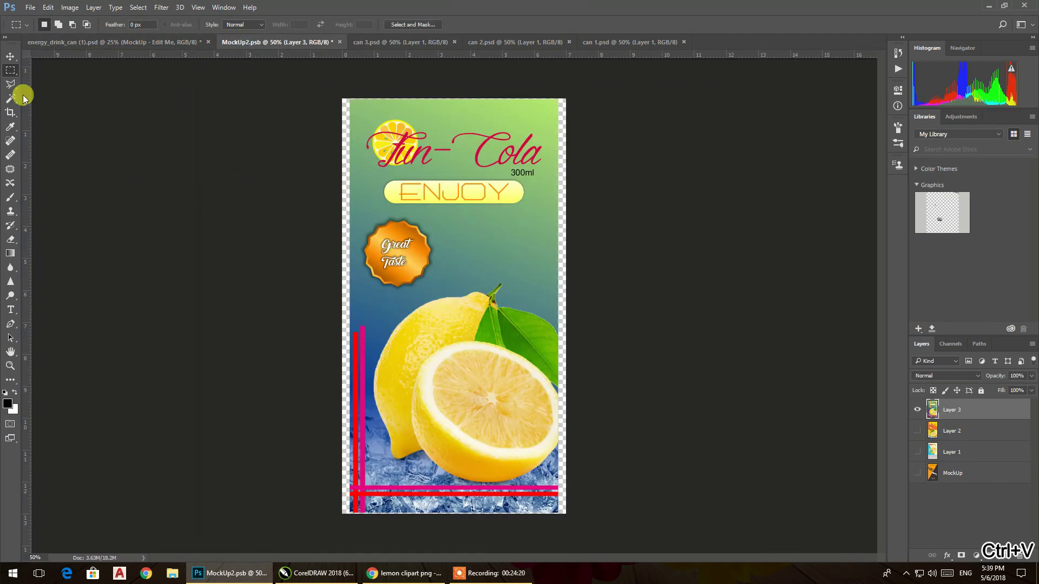
- Stretch the pasted green label to 107.12% width and 100.13% height to fill the canvas, and save MockUp2.psb
click(10, 55)
drag(558, 306, 565, 307)
drag(351, 308, 341, 300)
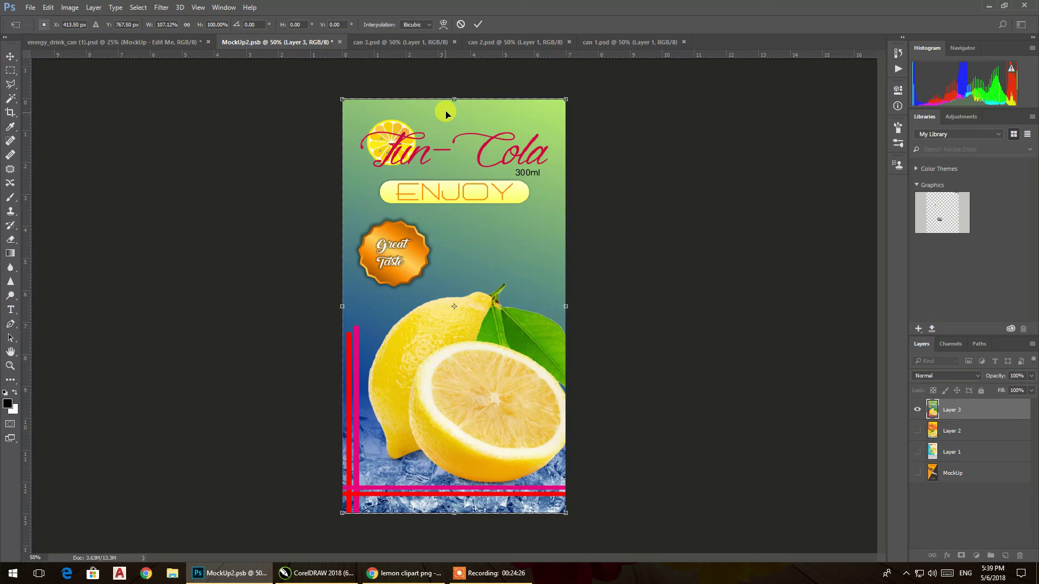
drag(452, 101, 457, 100)
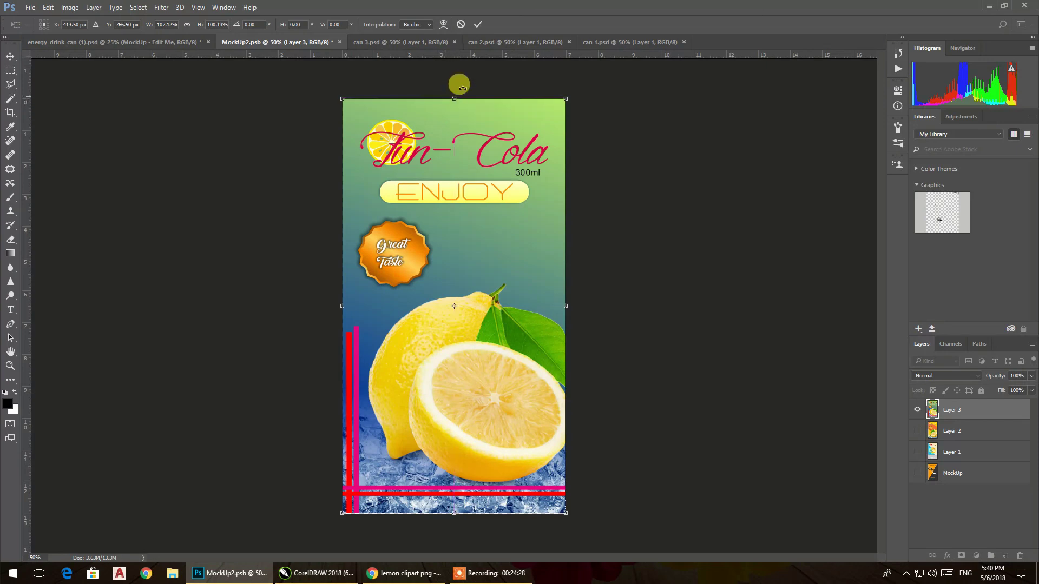
click(477, 24)
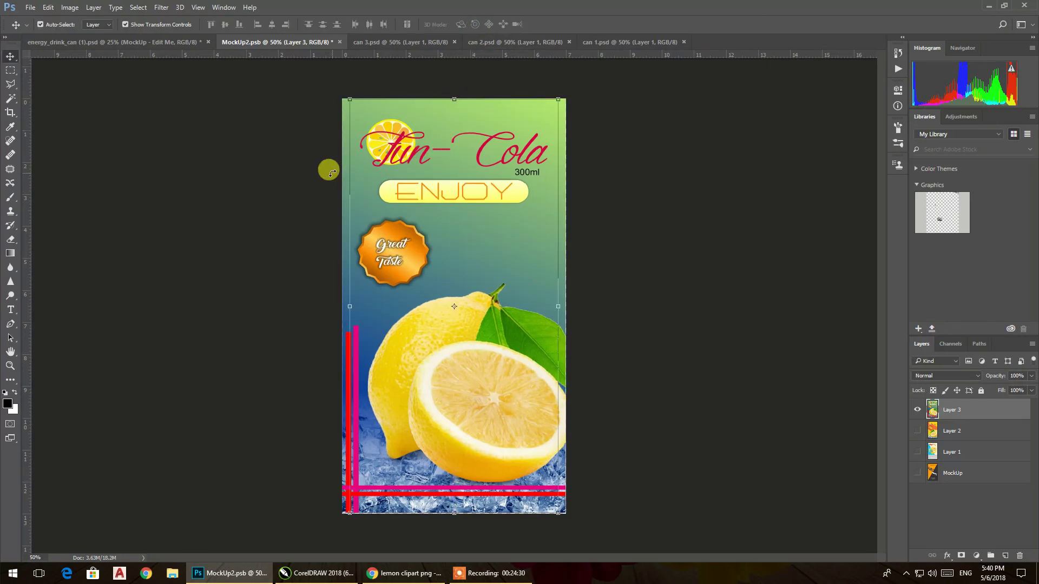
click(28, 8)
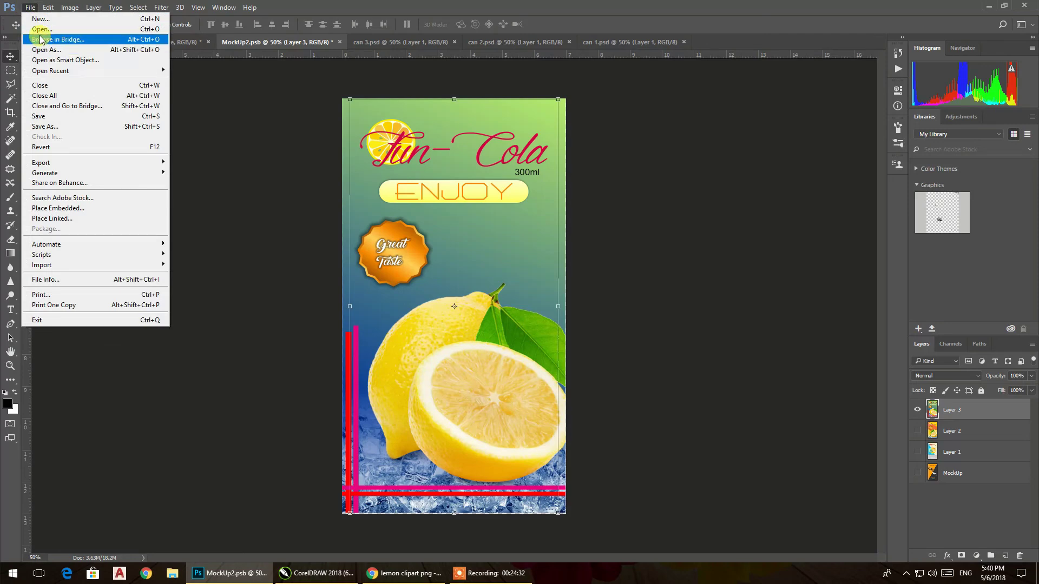
click(53, 115)
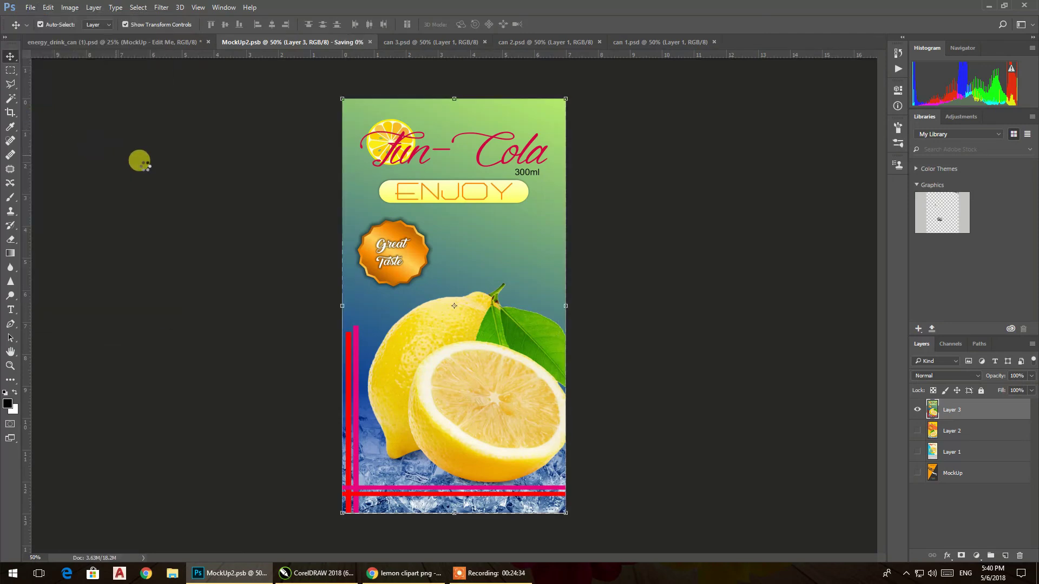
- Check the green label on the can mockup and hide Layer 3 in MockUp2.psb
click(115, 41)
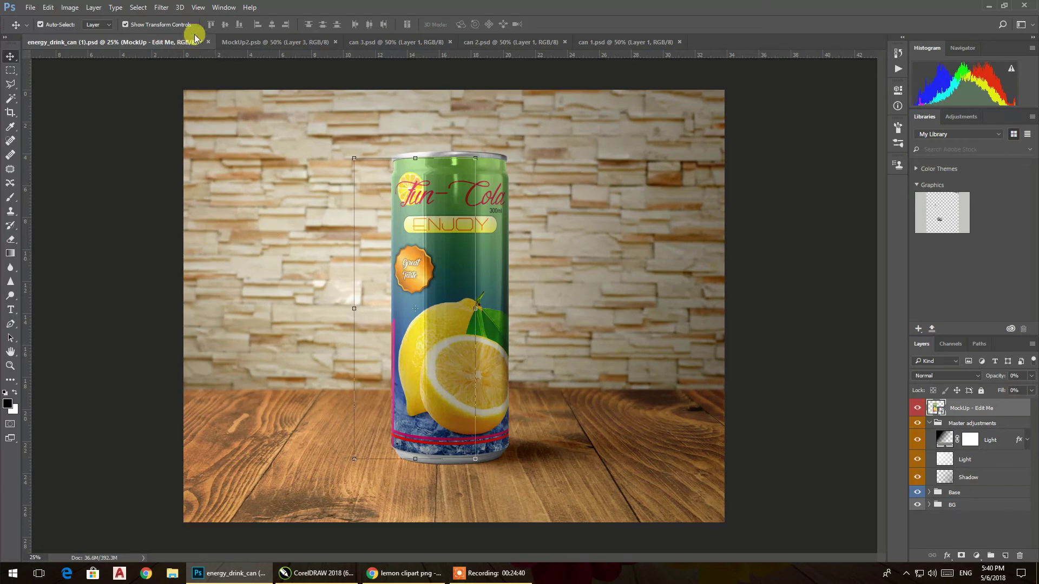
click(235, 42)
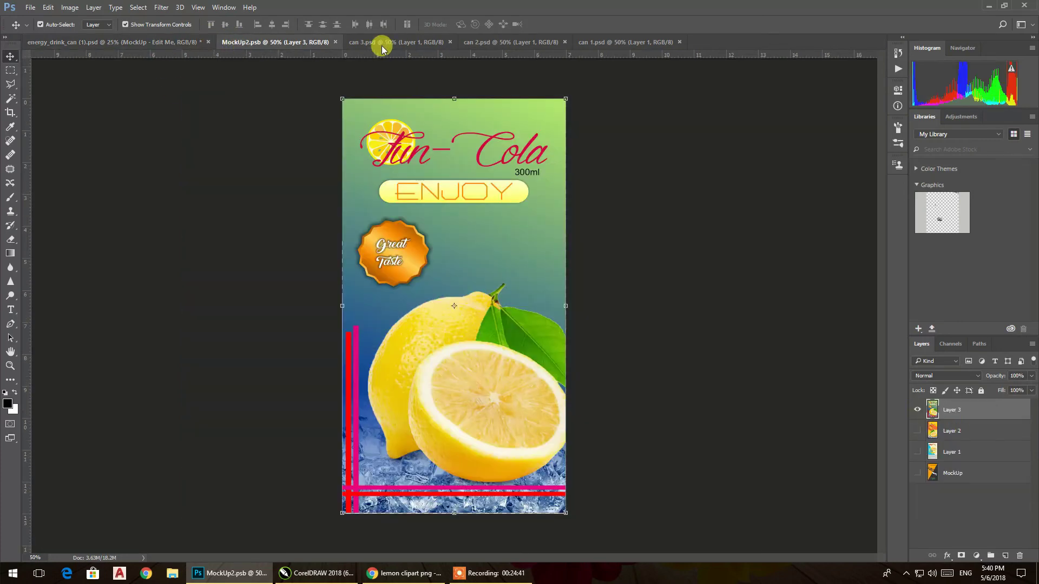
click(918, 410)
- Close the can 3.psd and can 2.psd documents
click(410, 41)
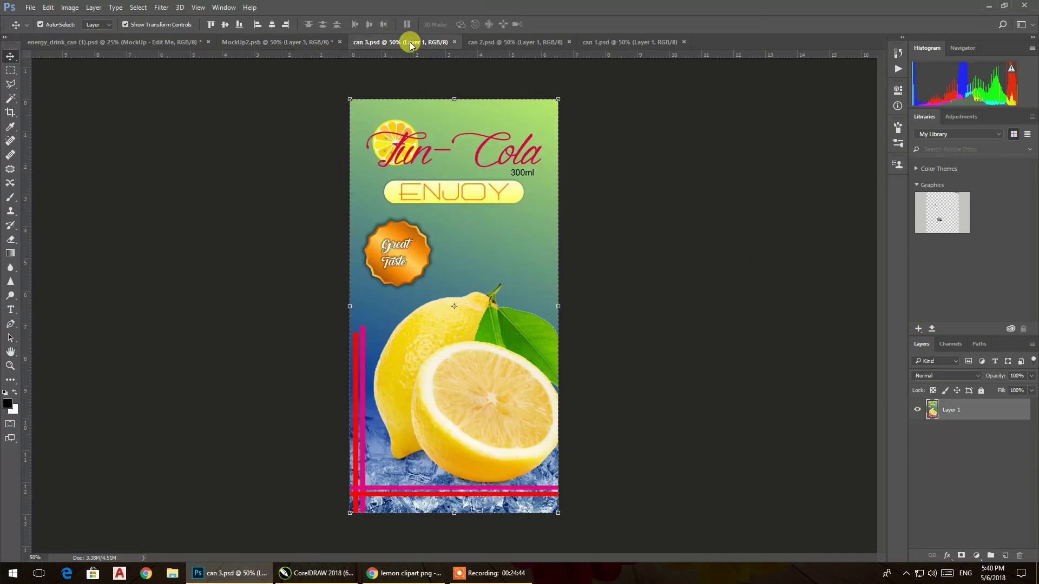
click(454, 42)
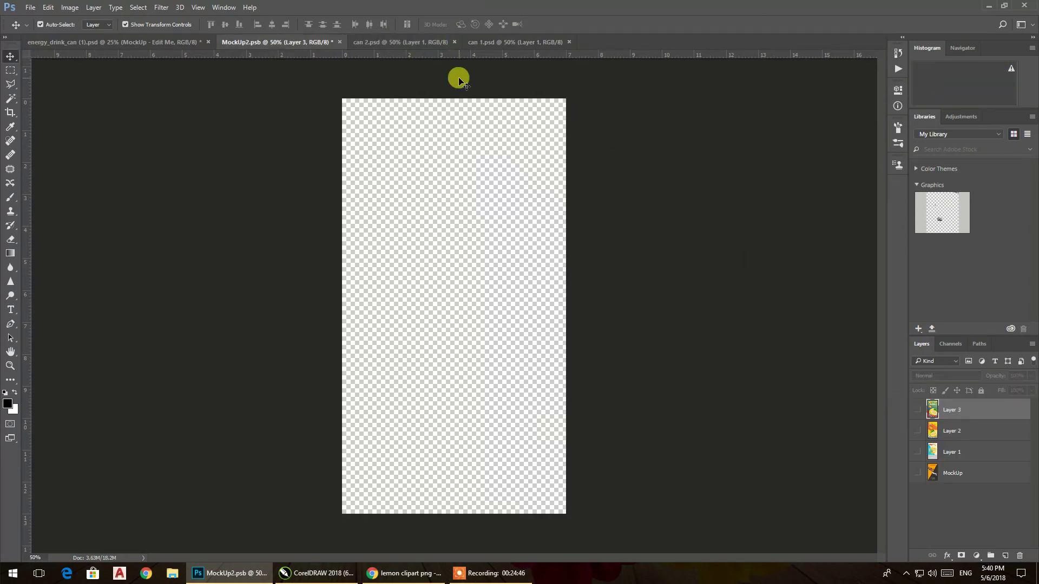
click(425, 42)
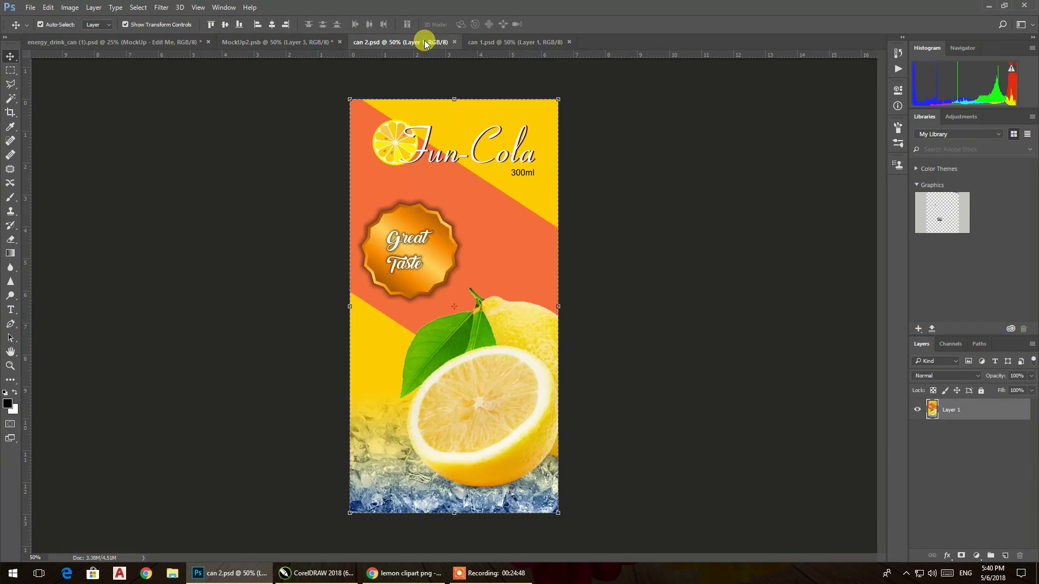
click(167, 42)
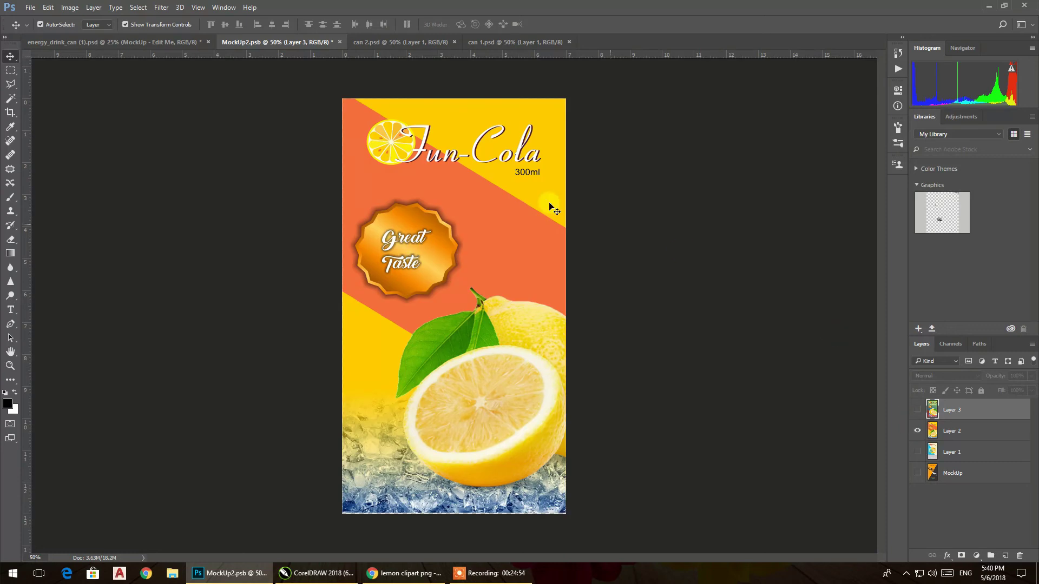
click(404, 41)
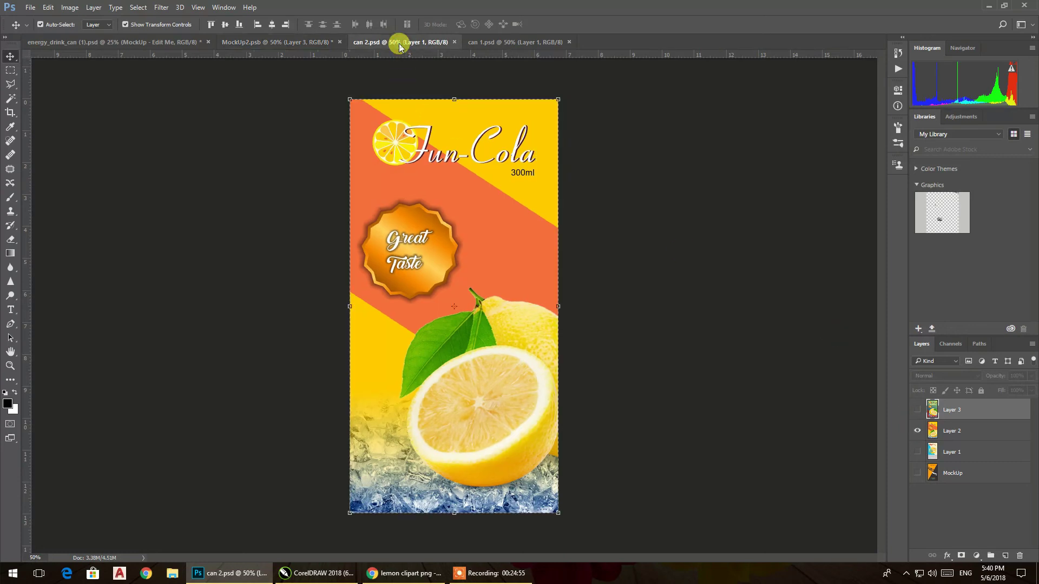
click(454, 42)
- Hide Layer 2 in MockUp2.psb and briefly preview Layer 1 and Layer 3, leaving every label layer hidden
click(434, 42)
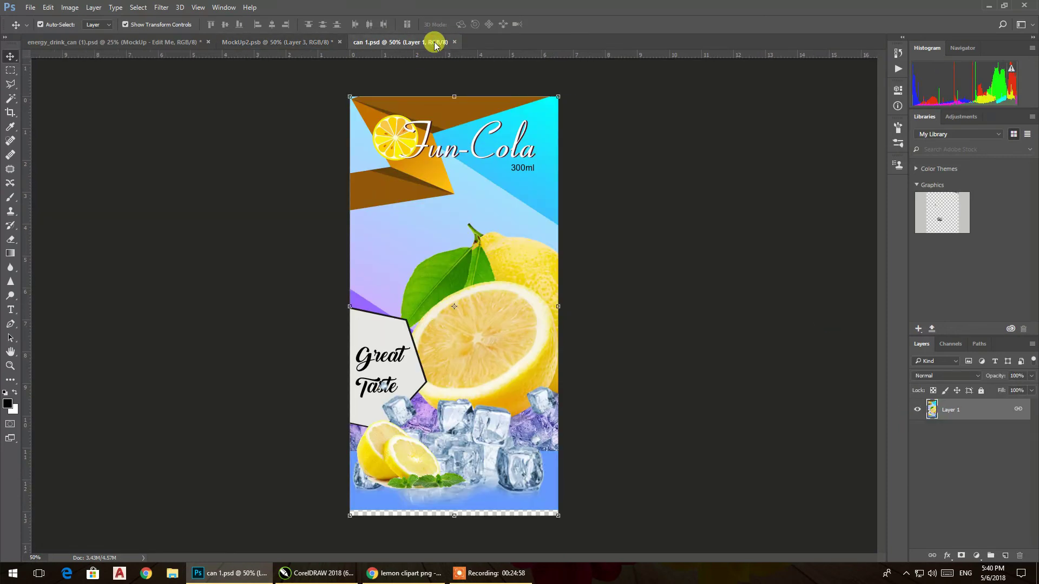
click(255, 41)
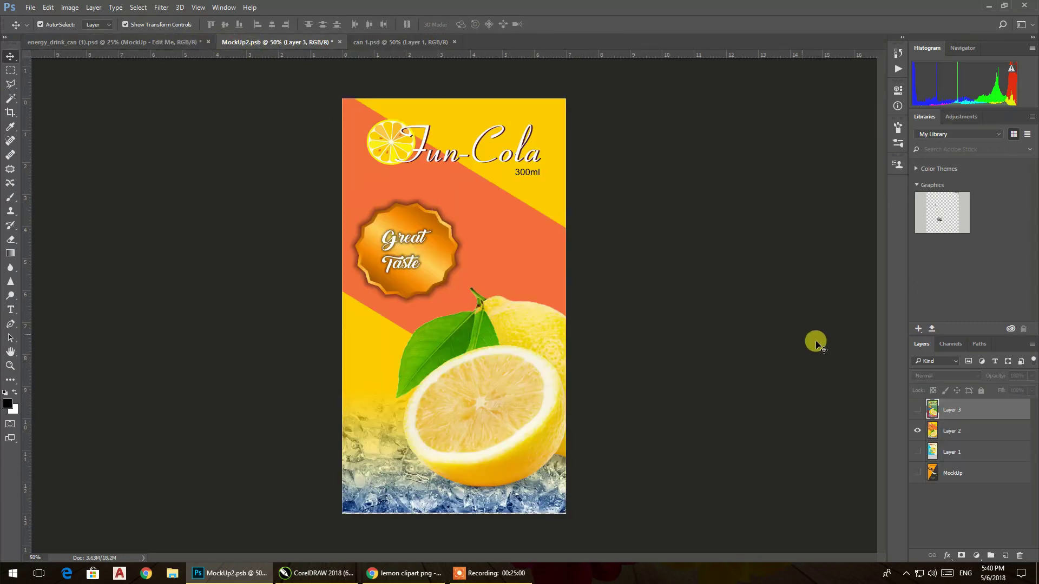
click(918, 430)
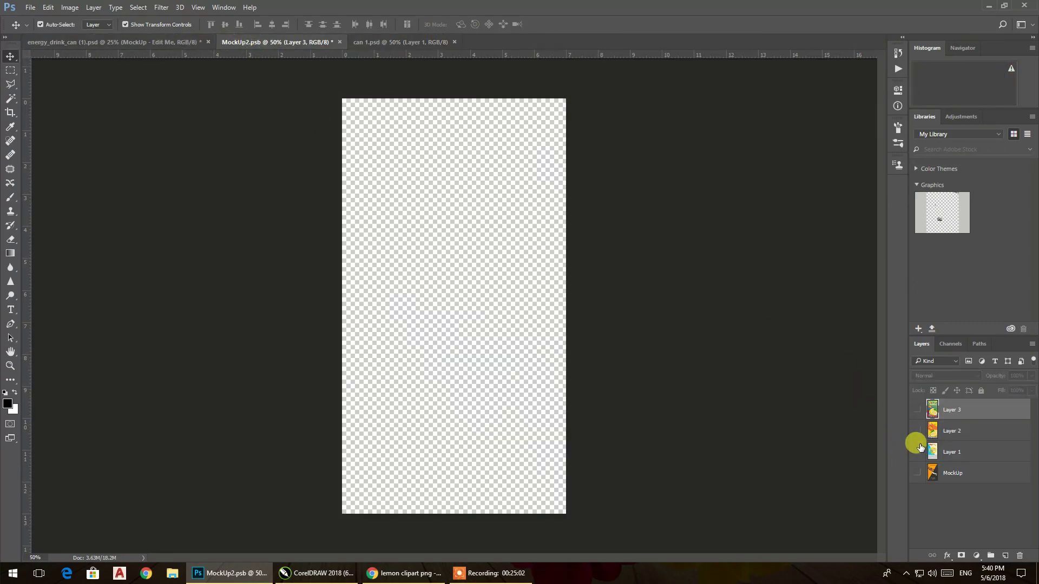
click(917, 452)
click(918, 452)
click(916, 410)
click(917, 410)
- Select the can 1 artwork with the Rectangular Marquee, copy it, and paste it into MockUp2.psb
click(423, 44)
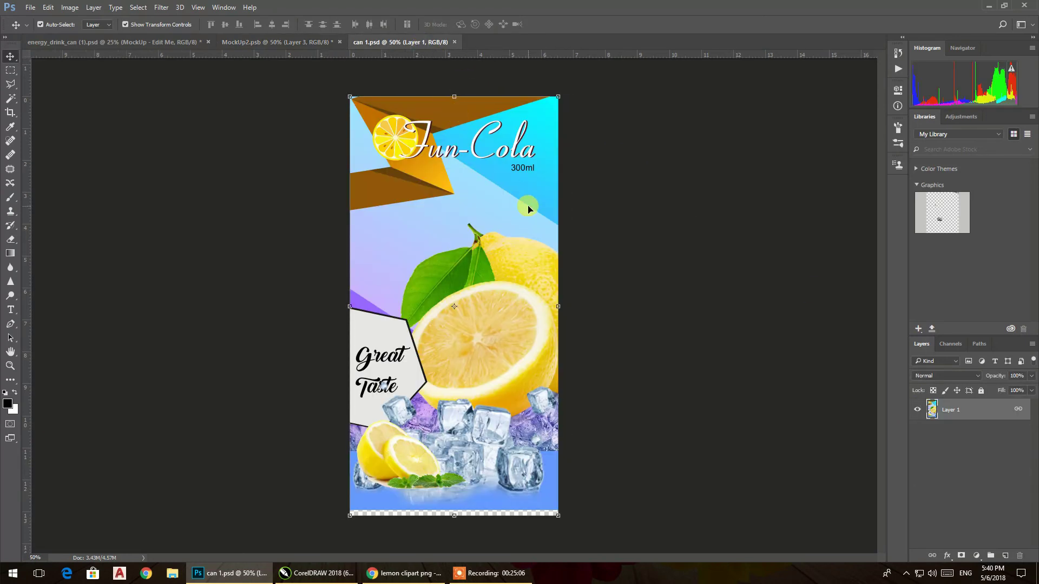
click(10, 71)
drag(343, 79, 585, 506)
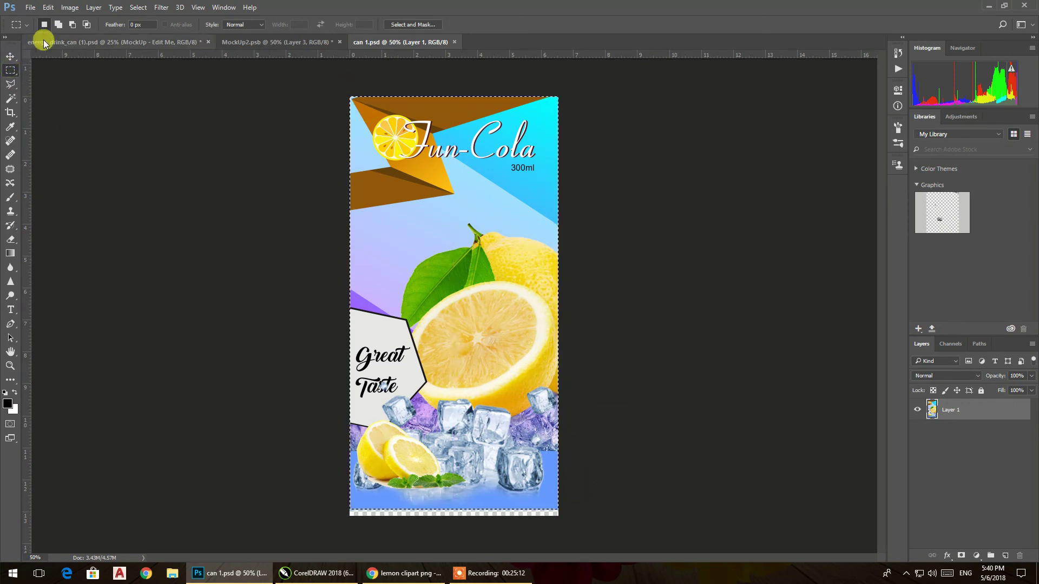
click(48, 7)
click(59, 81)
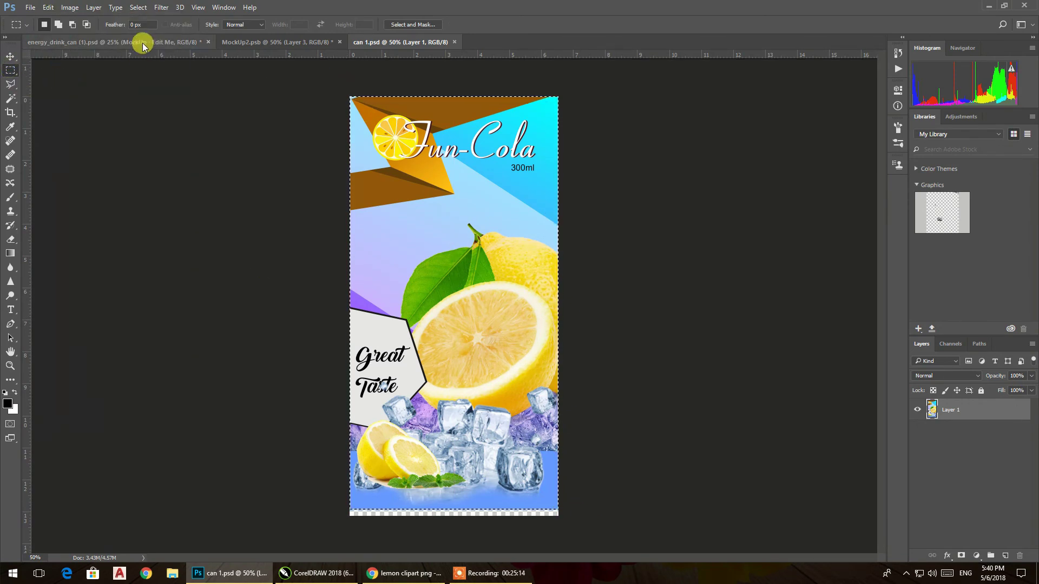
click(141, 41)
click(262, 41)
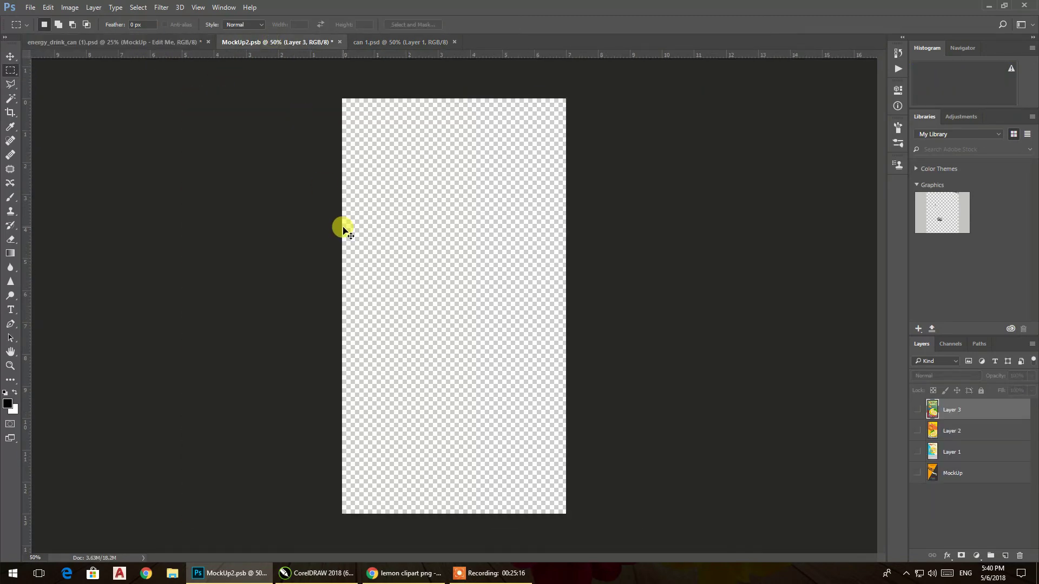
key(ctrl+v)
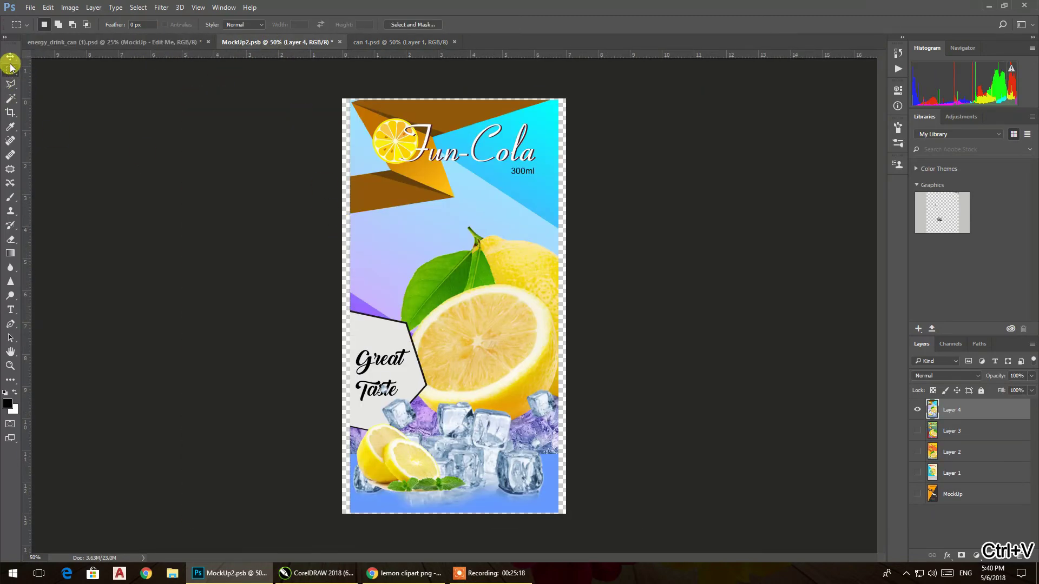
- Stretch the pasted blue label to 107.12% width and 100.46% height so it fills the canvas
click(10, 58)
key(ctrl+t)
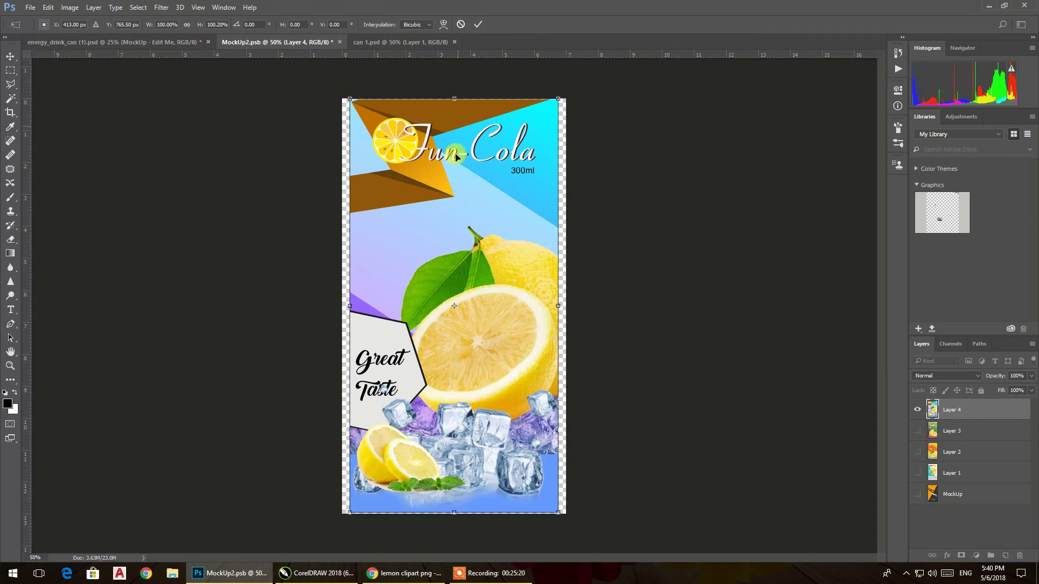
drag(456, 512, 456, 513)
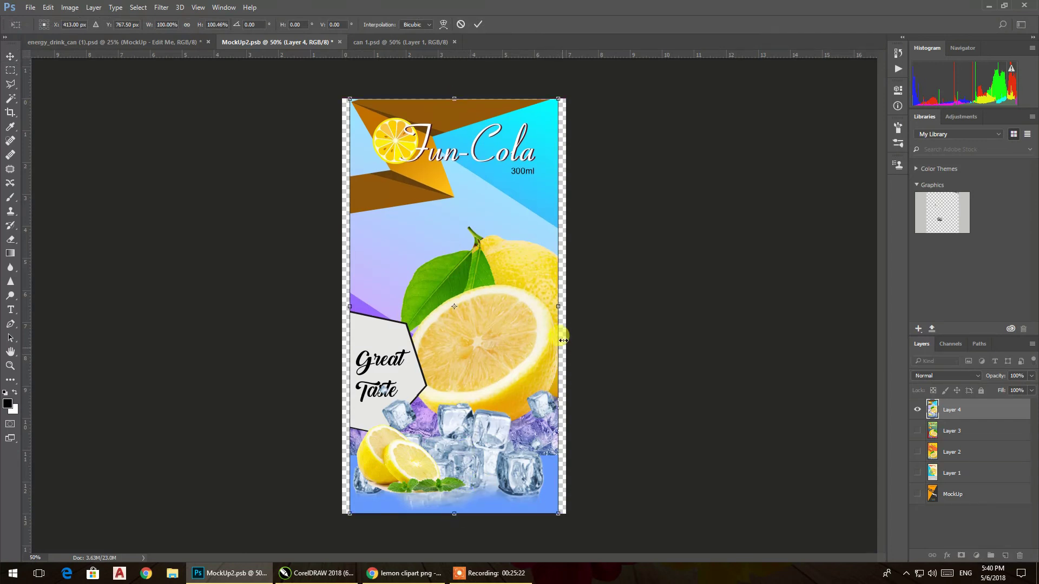
drag(558, 303, 566, 304)
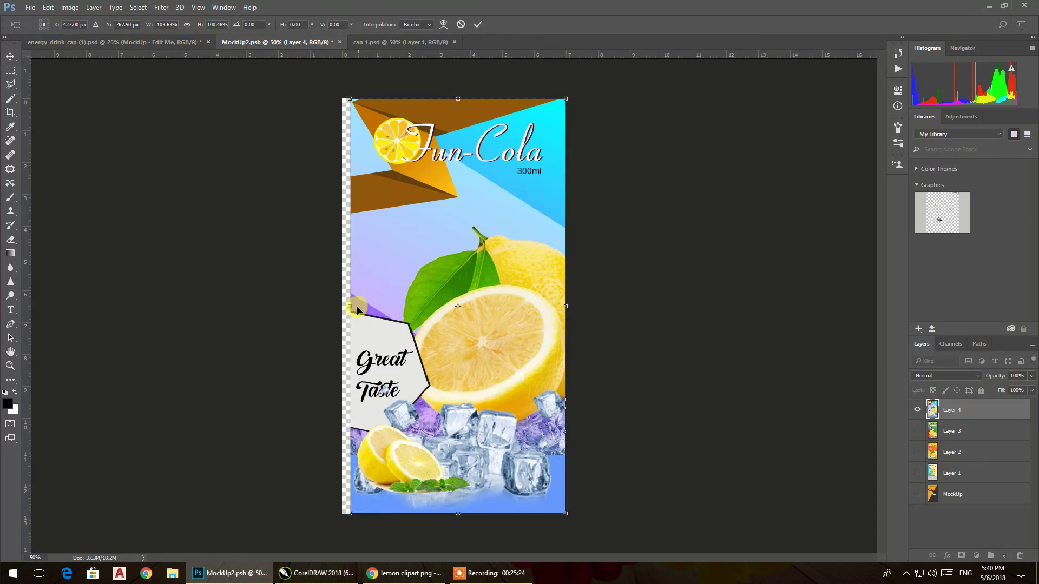
mouse_move(350, 306)
mouse_down()
mouse_move(337, 299)
mouse_move(343, 306)
mouse_up()
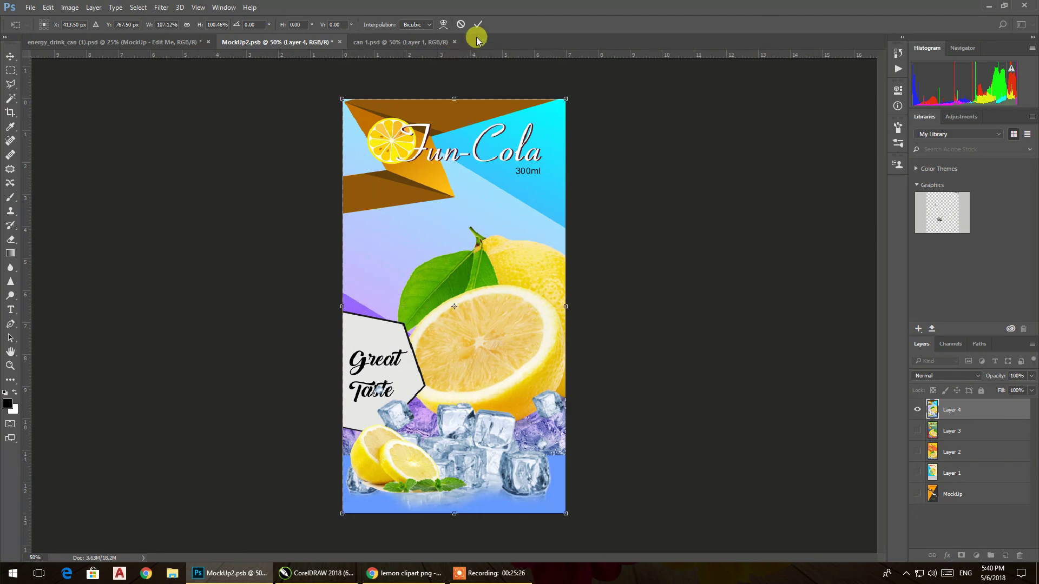
key(Return)
- Save MockUp2.psb and check the blue label on the can mockup in energy_drink_can (1).psd
click(26, 7)
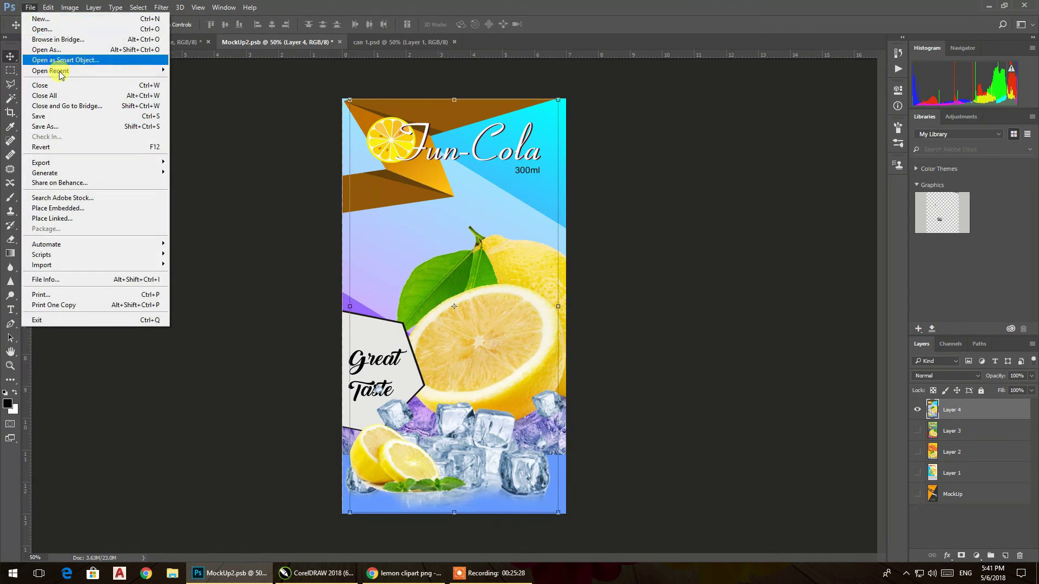
click(48, 117)
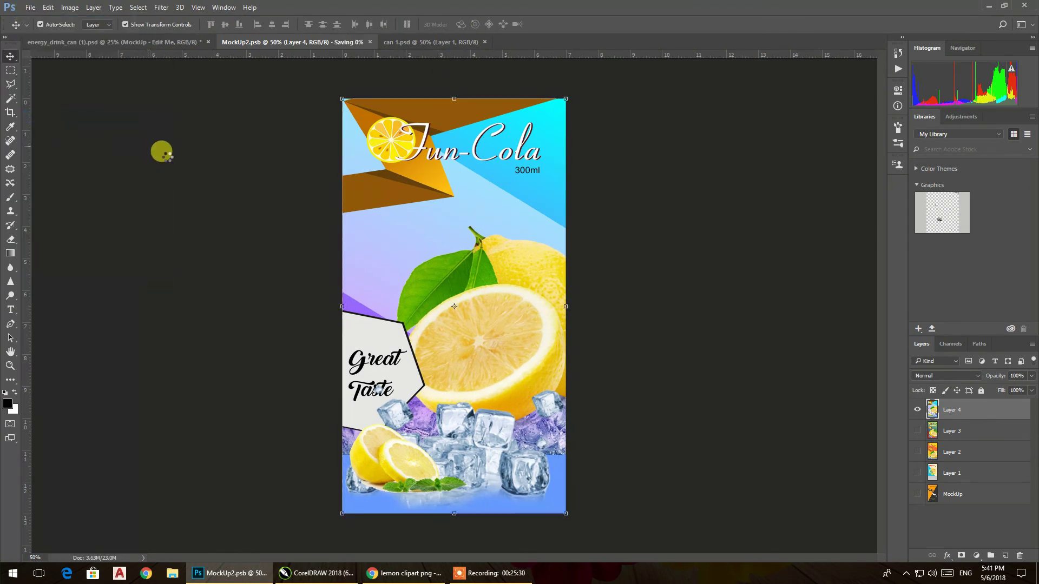
click(108, 42)
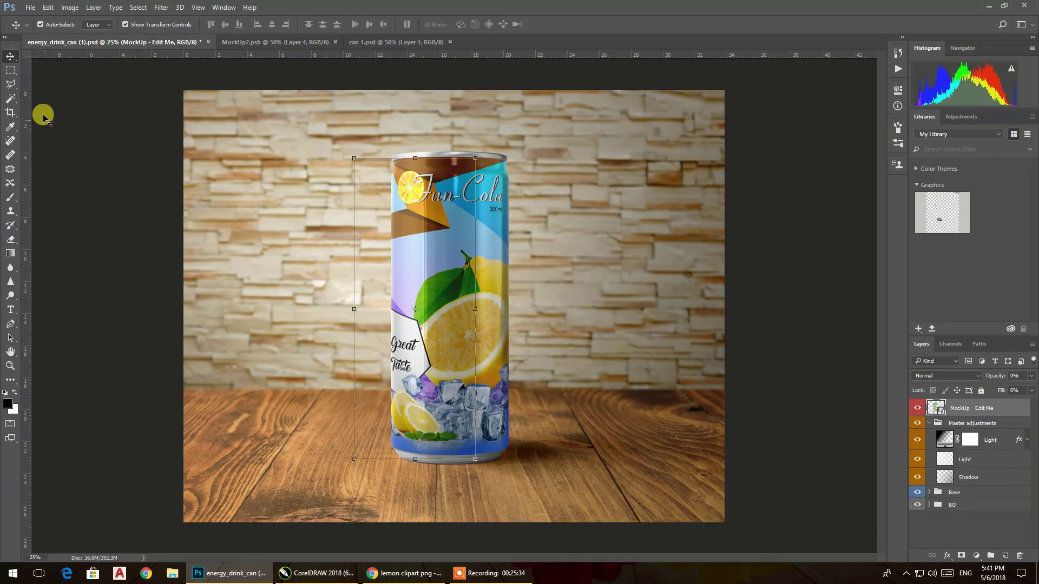
click(10, 70)
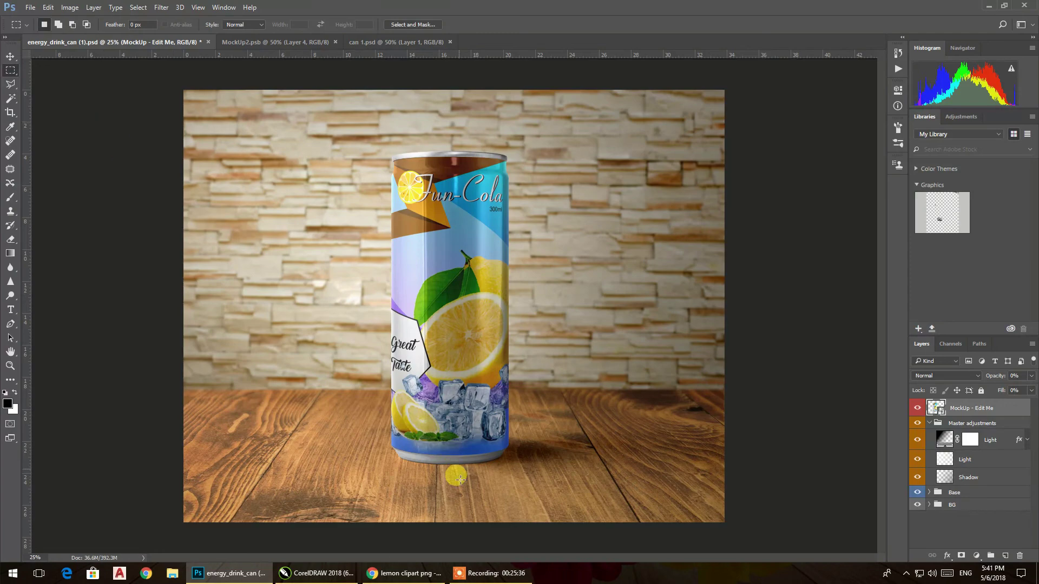
click(475, 573)
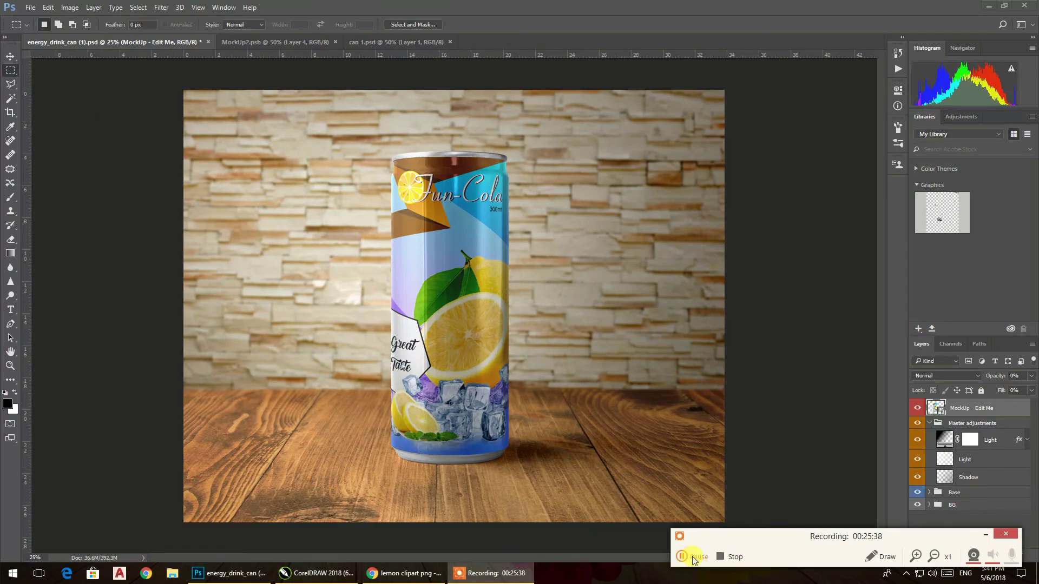
click(727, 563)
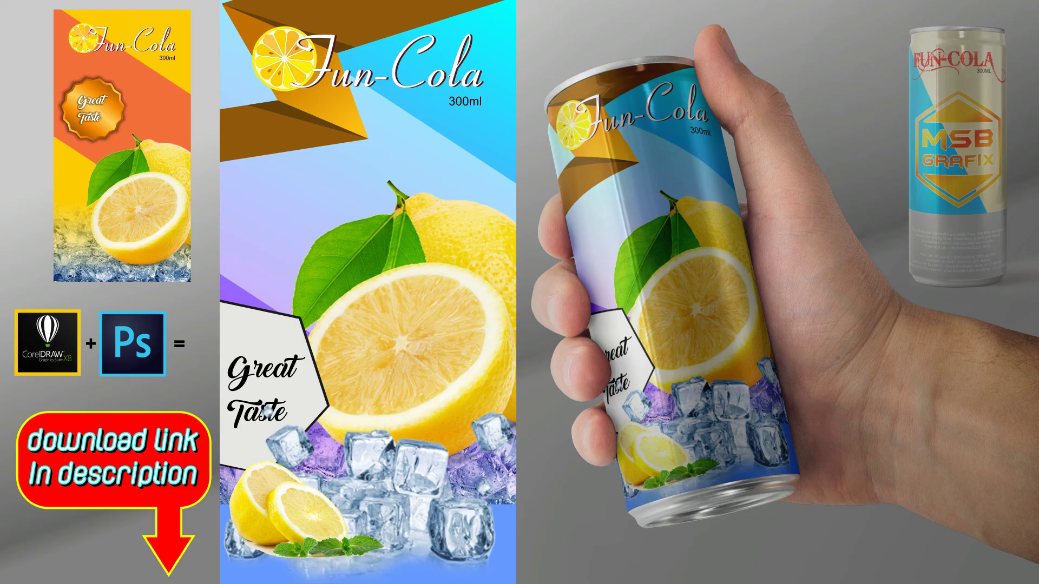